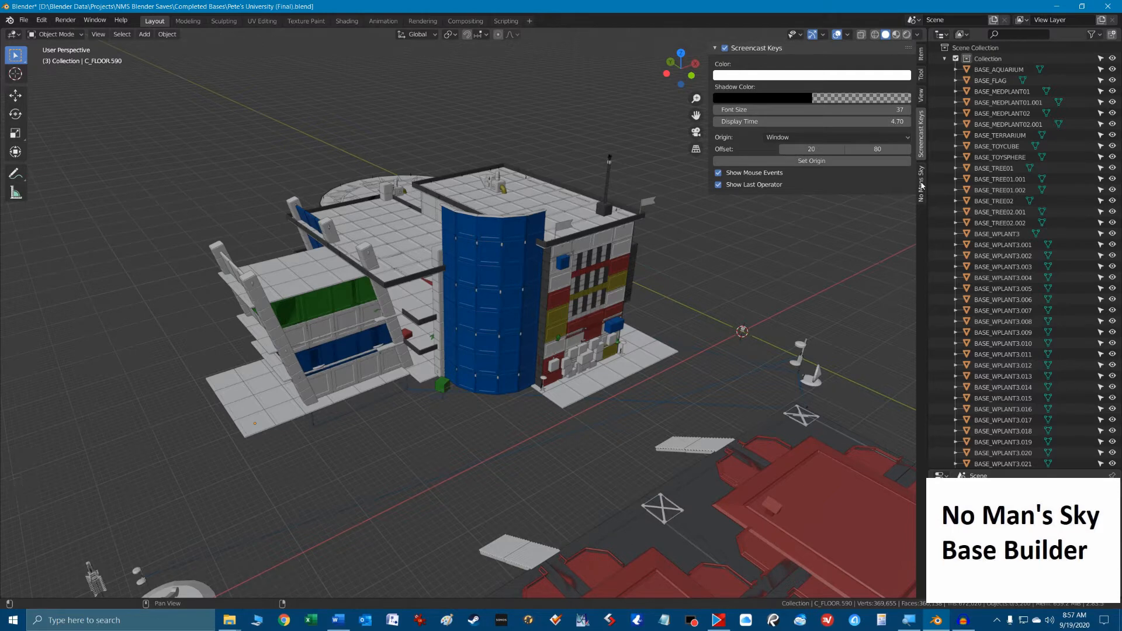
Show the No Man's Sky Base Builder add-on and collapse its Build, Power and Logic, Colour and Tools sections.
left_click(921, 186)
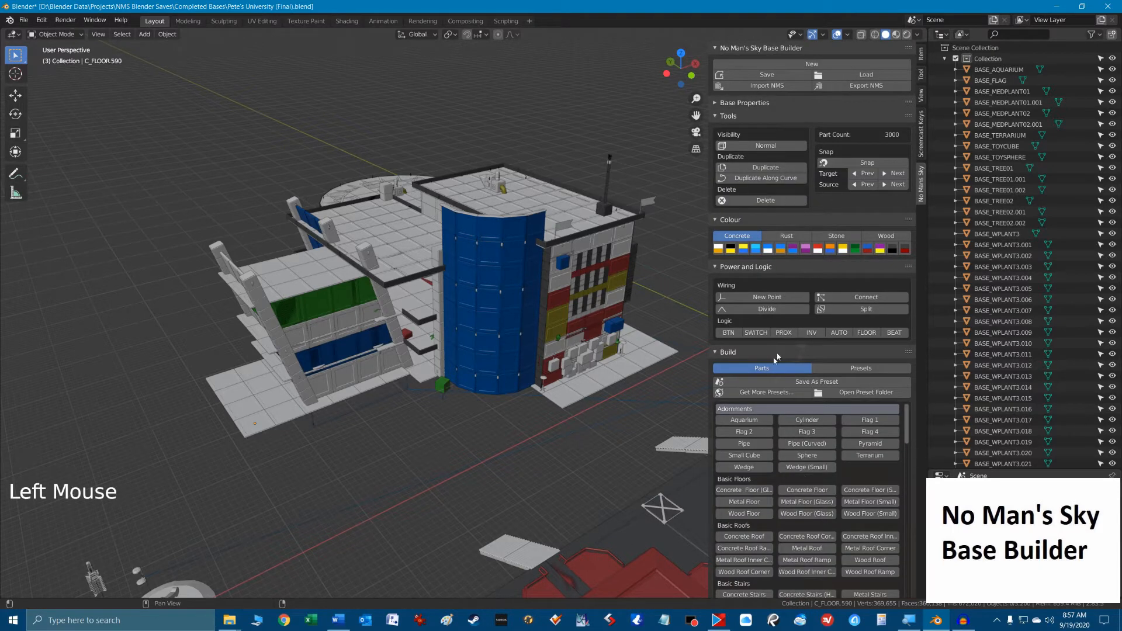
left_click(720, 352)
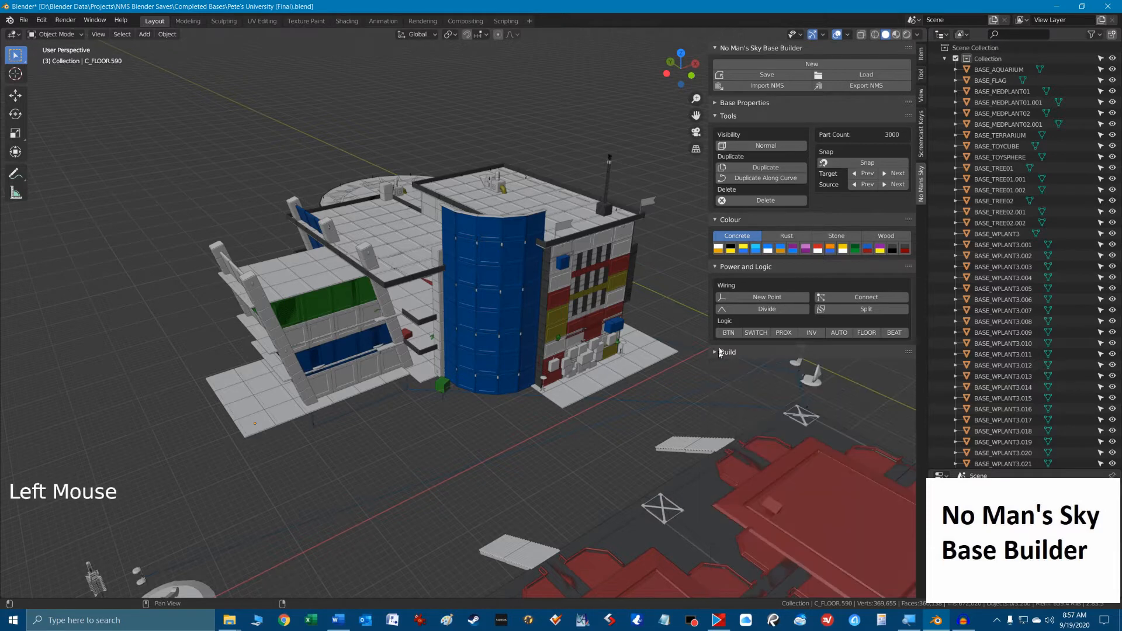
left_click(716, 267)
left_click(718, 220)
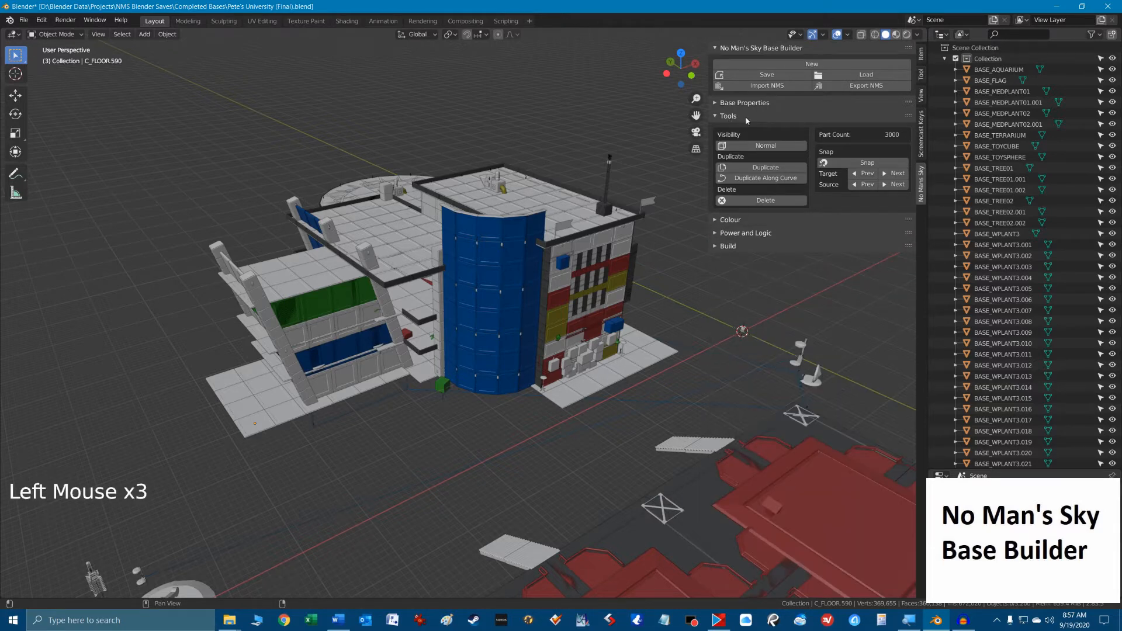
left_click(720, 115)
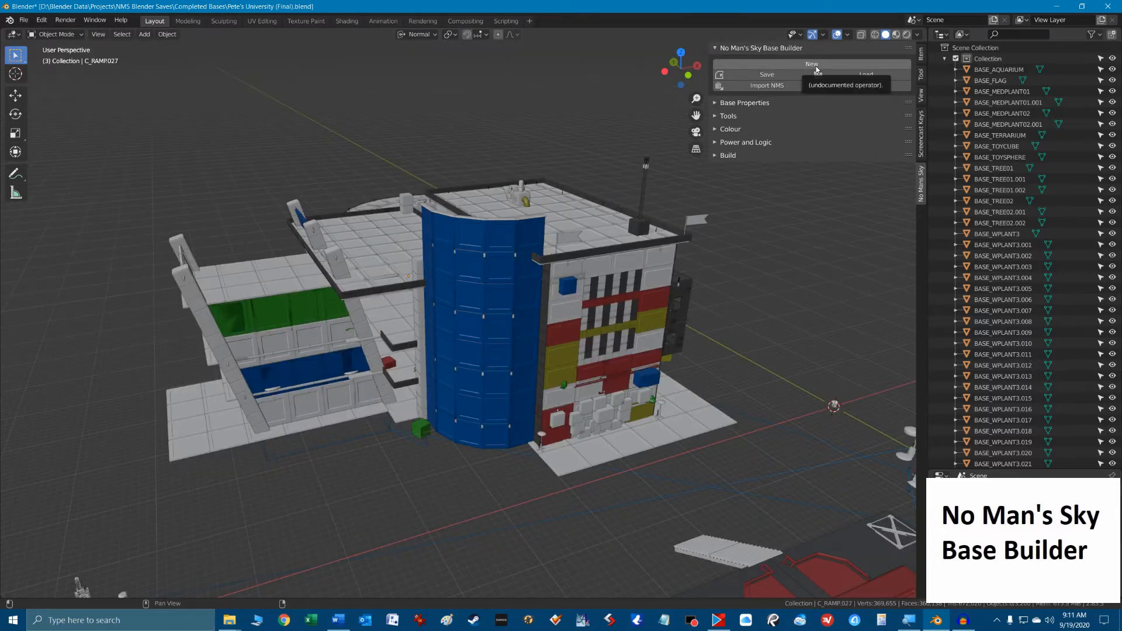
Start a new empty base with the No Man's Sky Base Builder add-on.
left_click(816, 65)
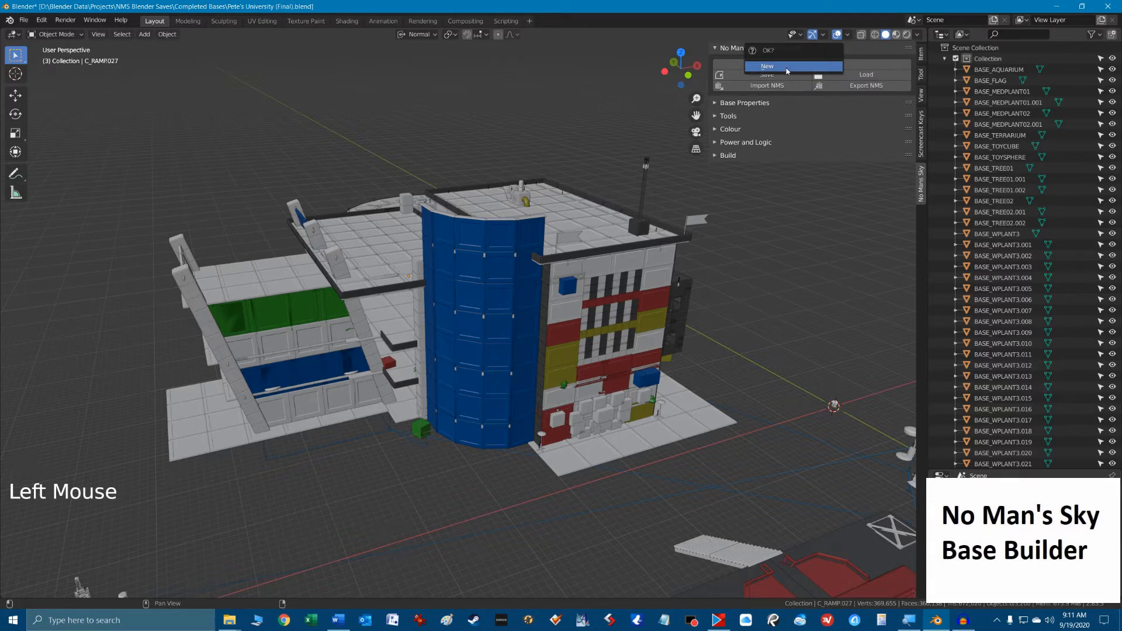
left_click(787, 66)
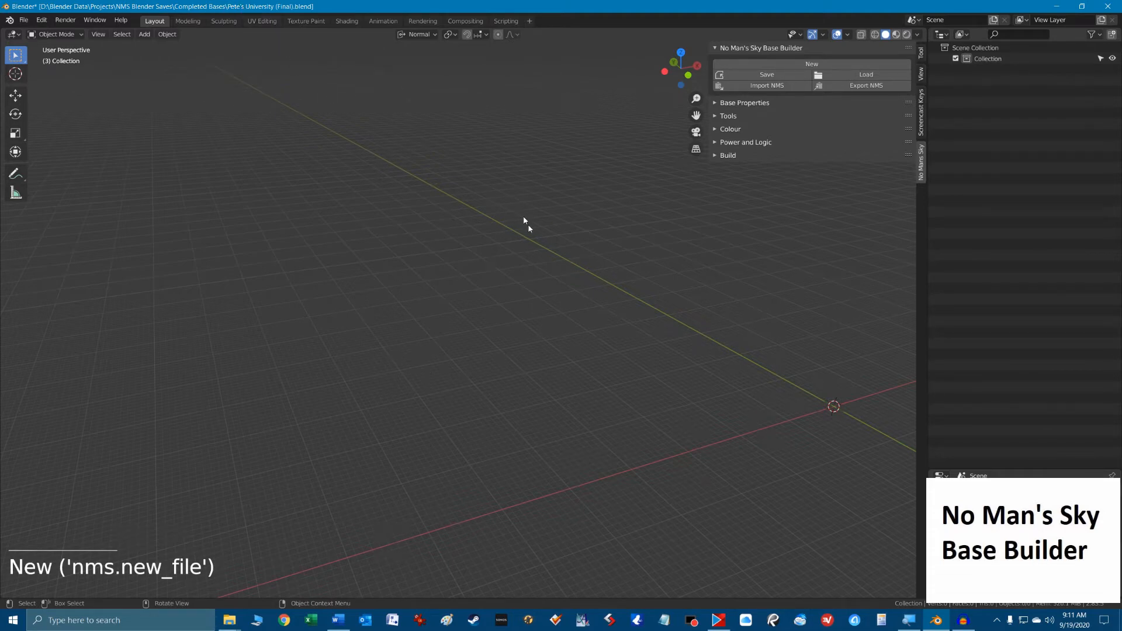
key("alt")
key("ctrl+n")
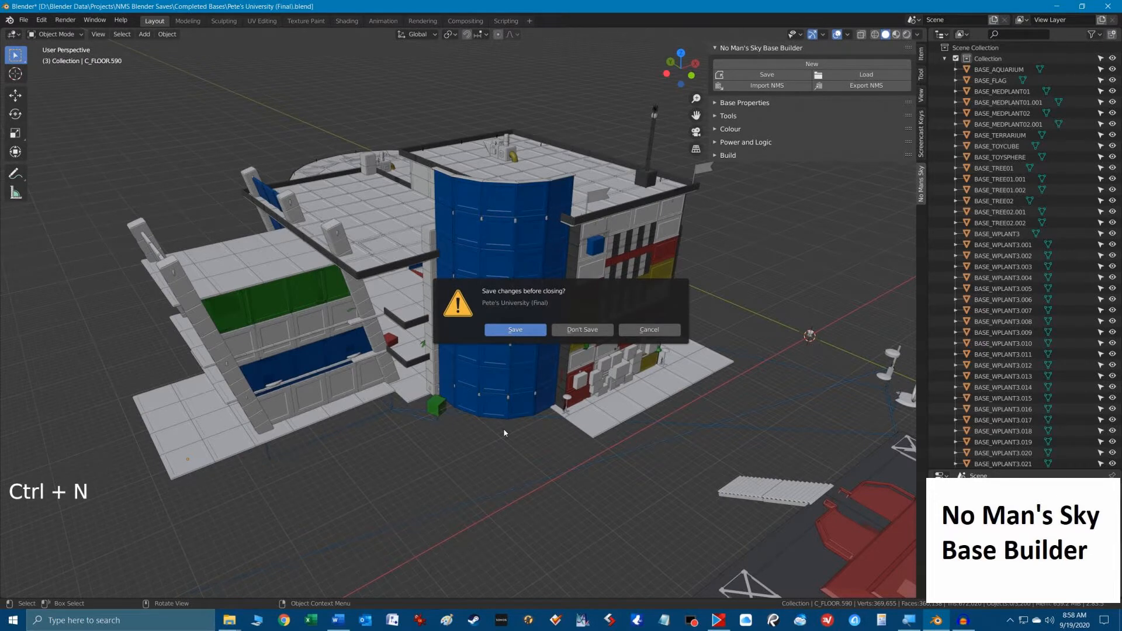
left_click(657, 330)
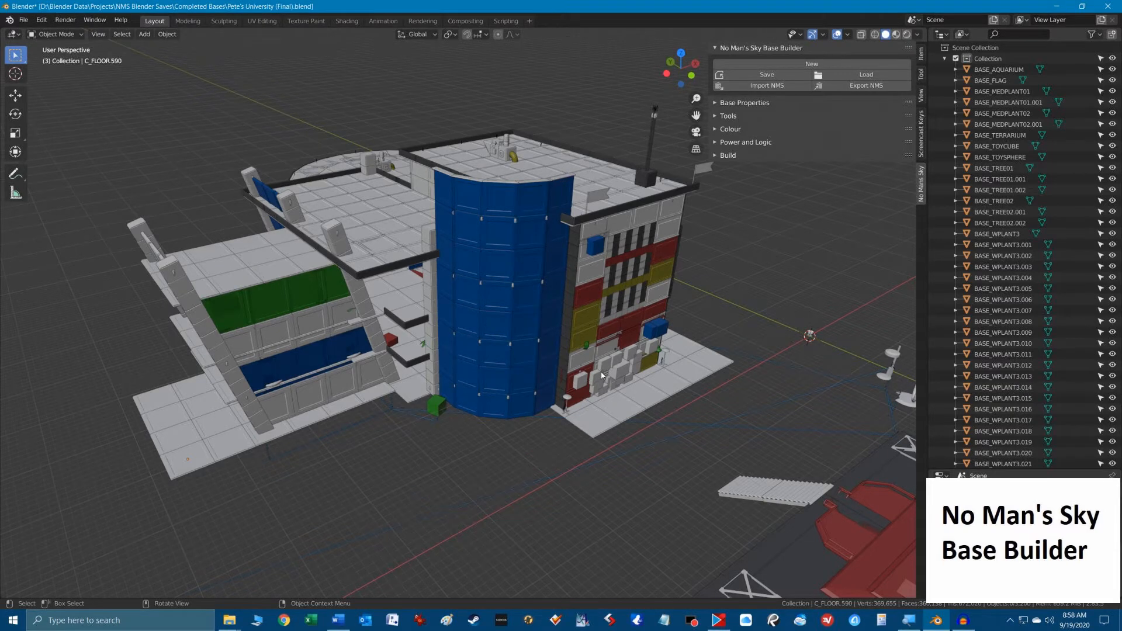
scroll(602, 375, "down", 2)
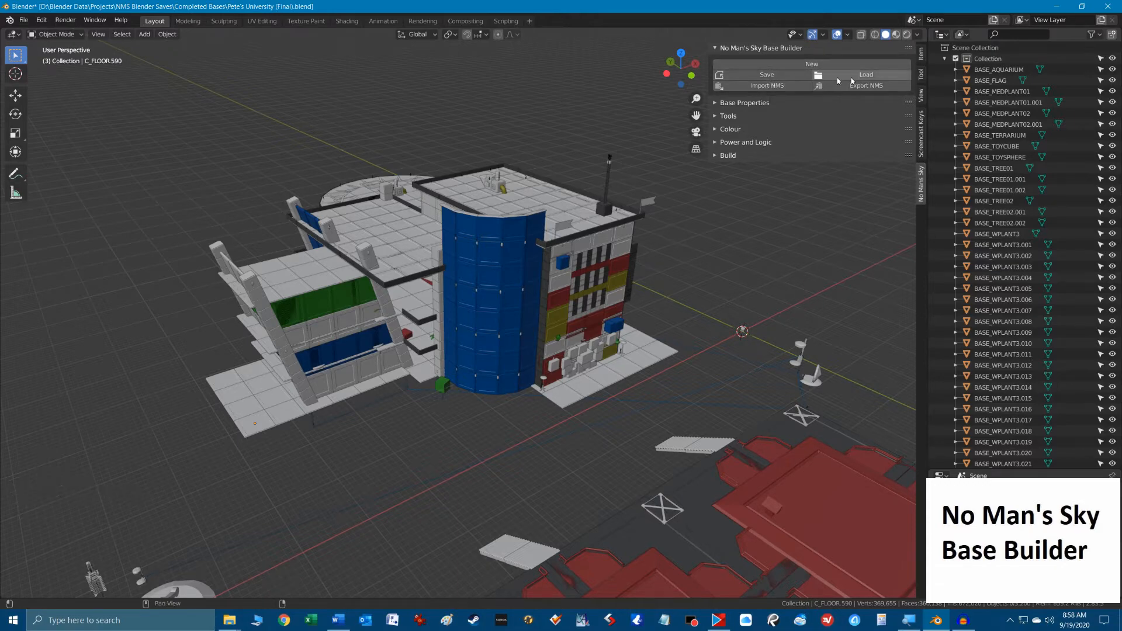
left_click(780, 77)
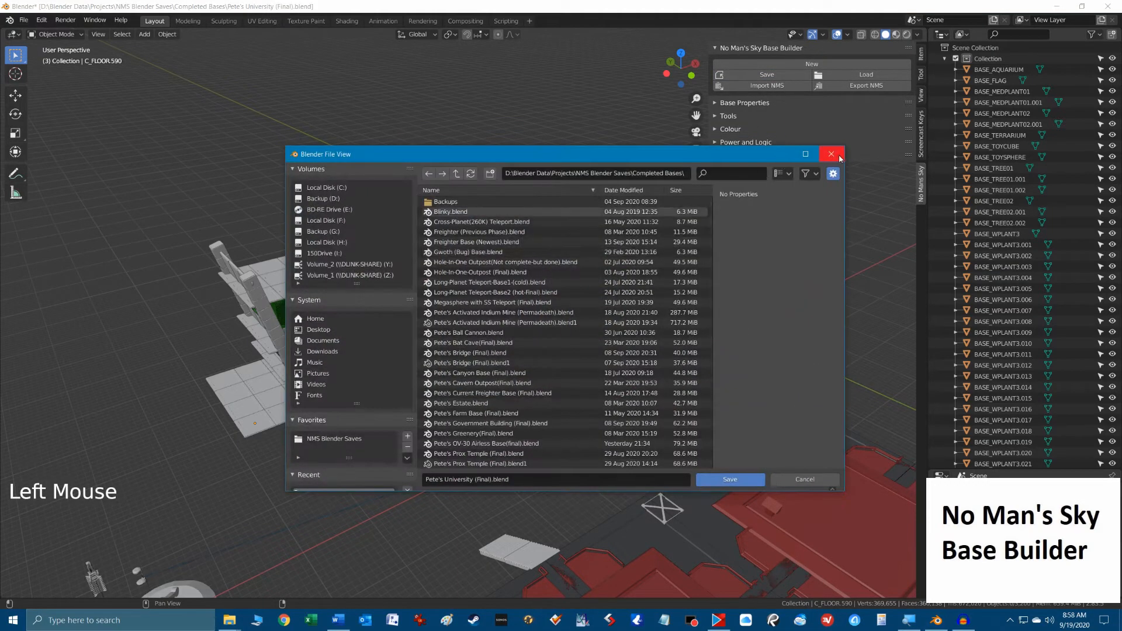
left_click(839, 157)
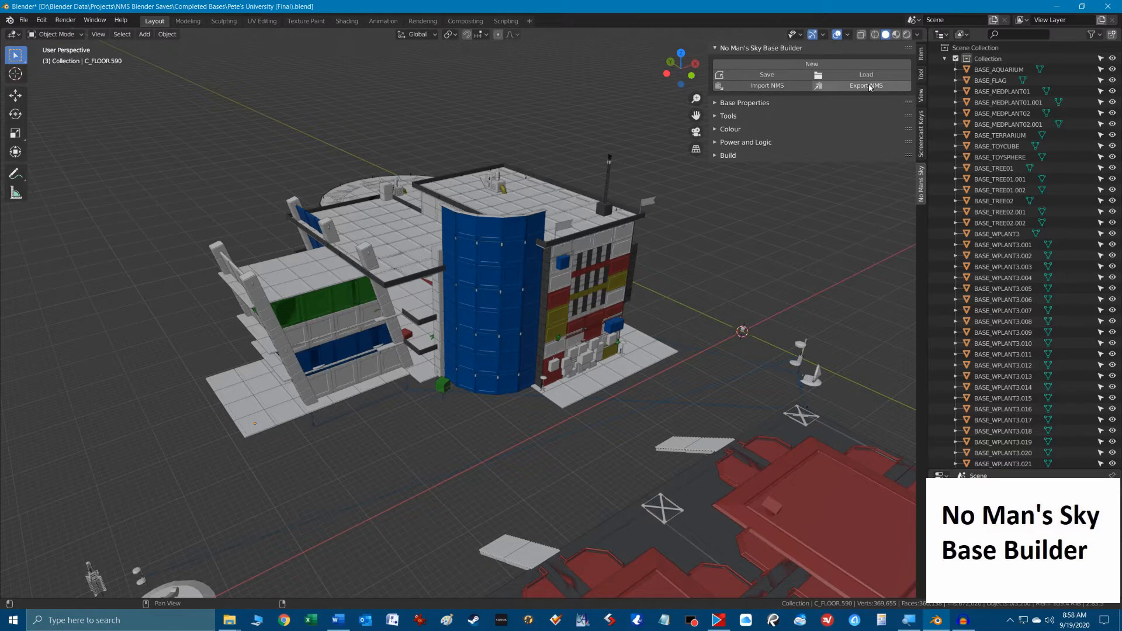
Expand Base Properties to show the base name and galactic address, and select the base flag at the origin.
scroll(869, 86, "up", 2, "ctrl+alt")
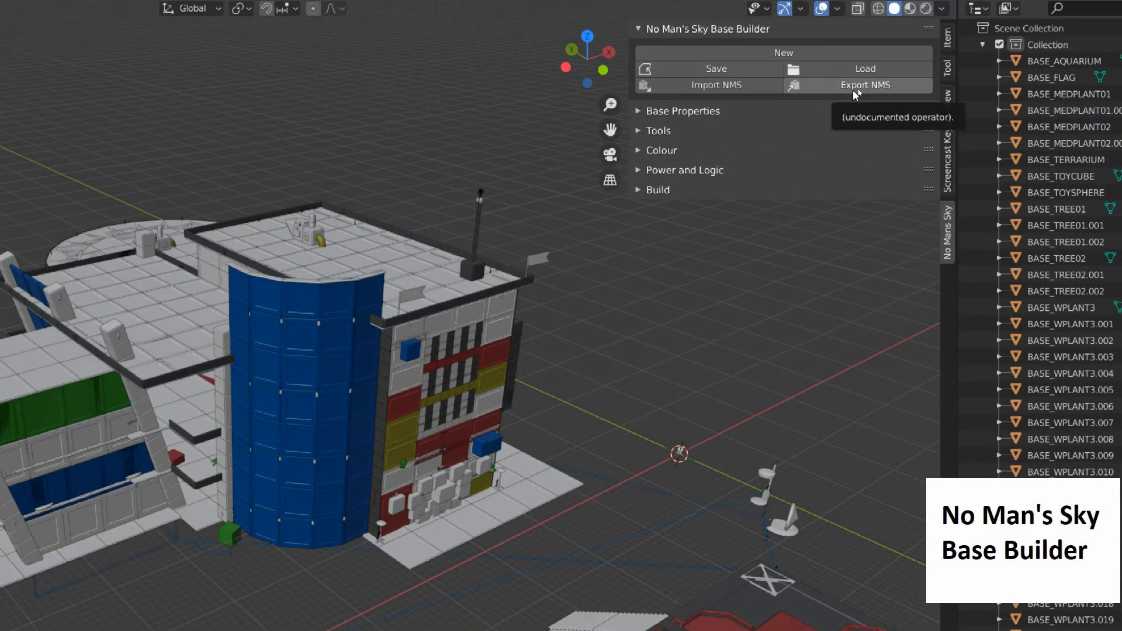
scroll(853, 90, "down", 2, "ctrl+alt")
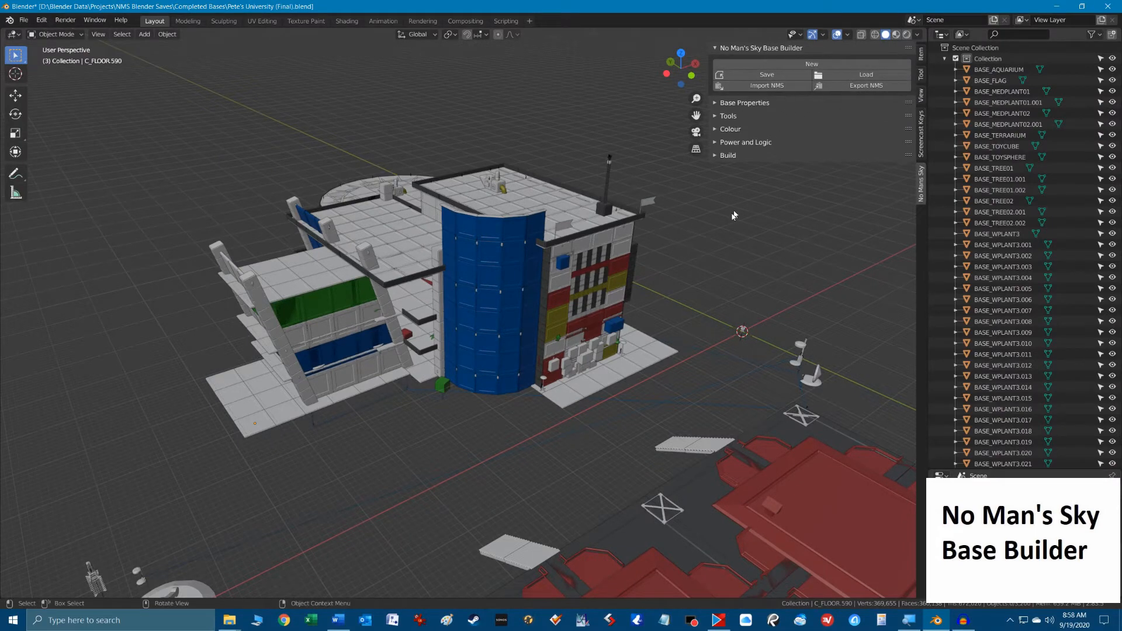
scroll(707, 217, "down", 1)
scroll(633, 293, "up", 2)
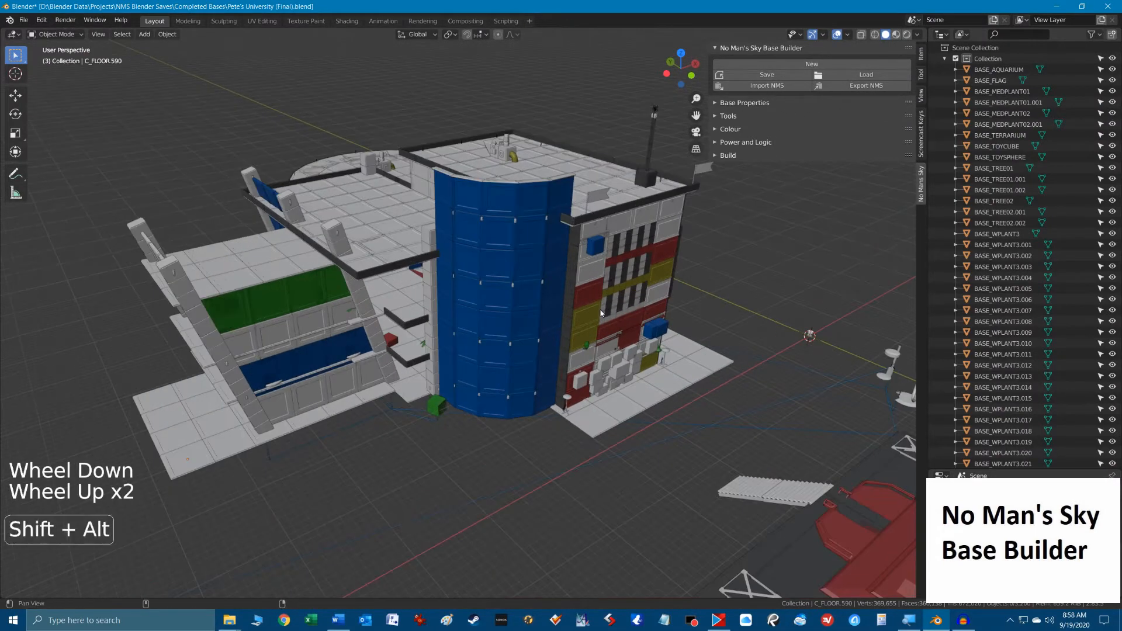
middle_click_drag(634, 294, 566, 342, "shift")
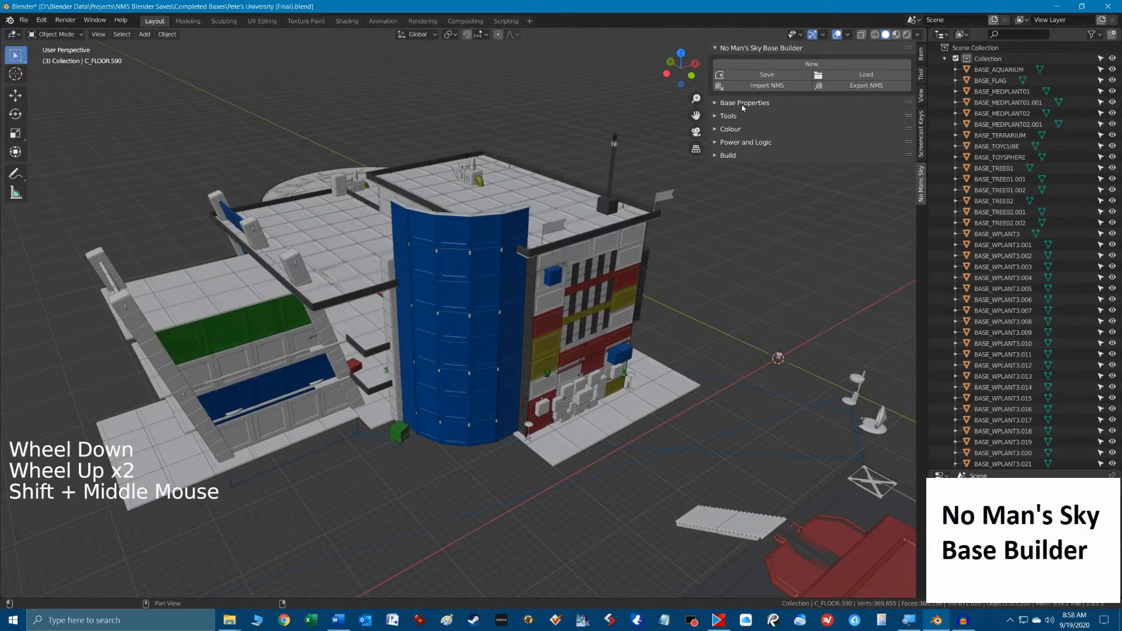
left_click(721, 103)
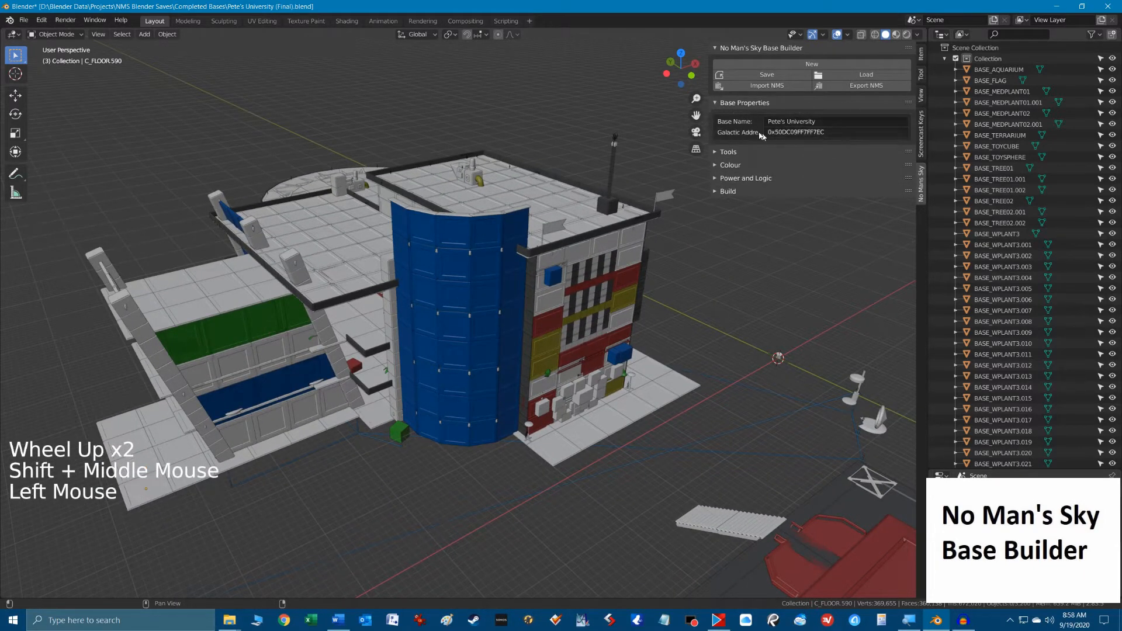
left_click(780, 357)
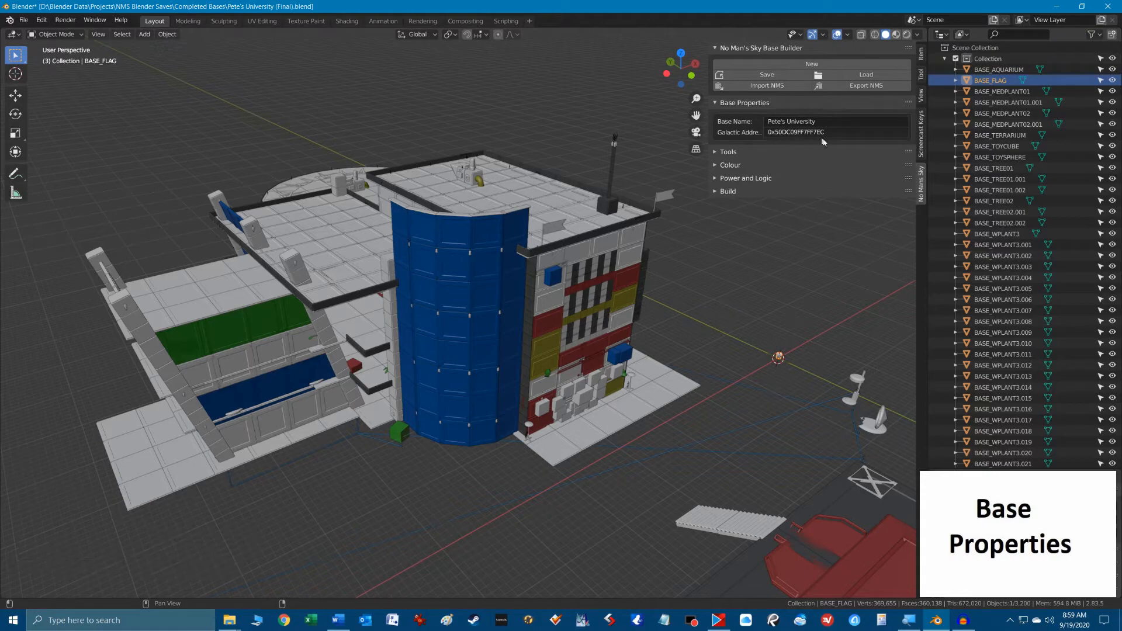
scroll(811, 137, "up", 1, "ctrl+alt")
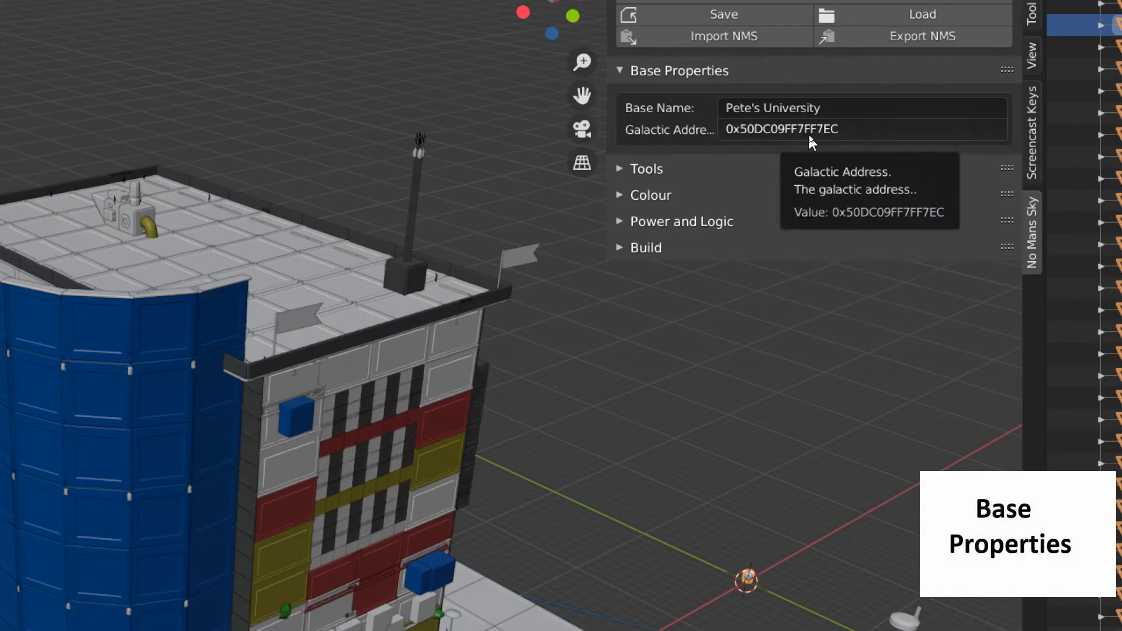
scroll(842, 145, "down", 1, "ctrl+alt")
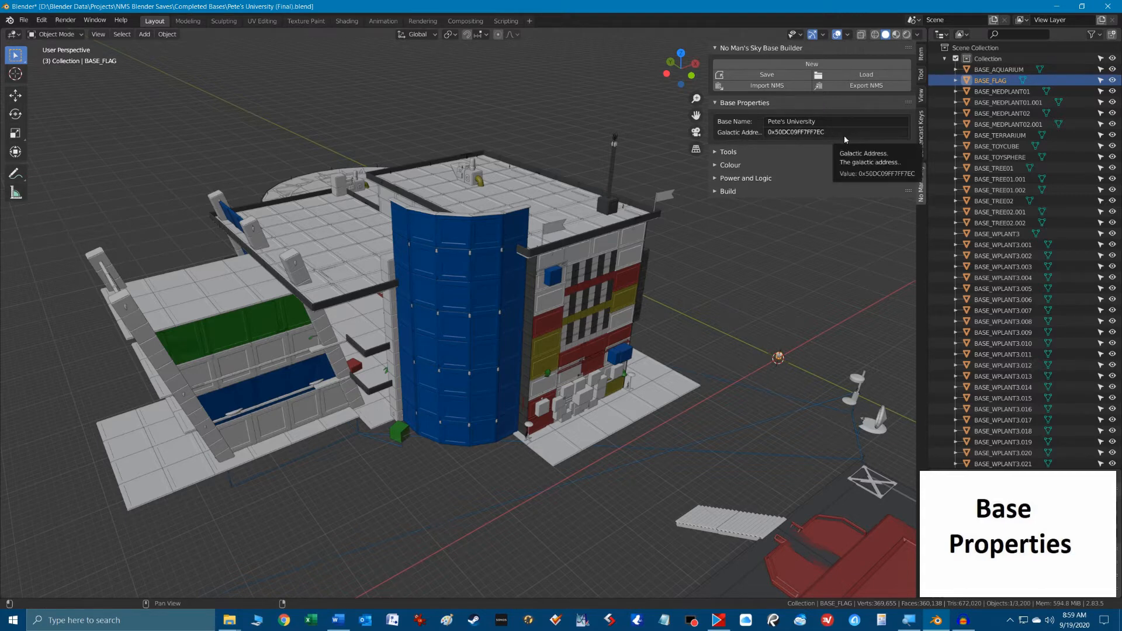
Expand the Tools section and switch the base visibility to Ghosted to look inside the building.
left_click(714, 152)
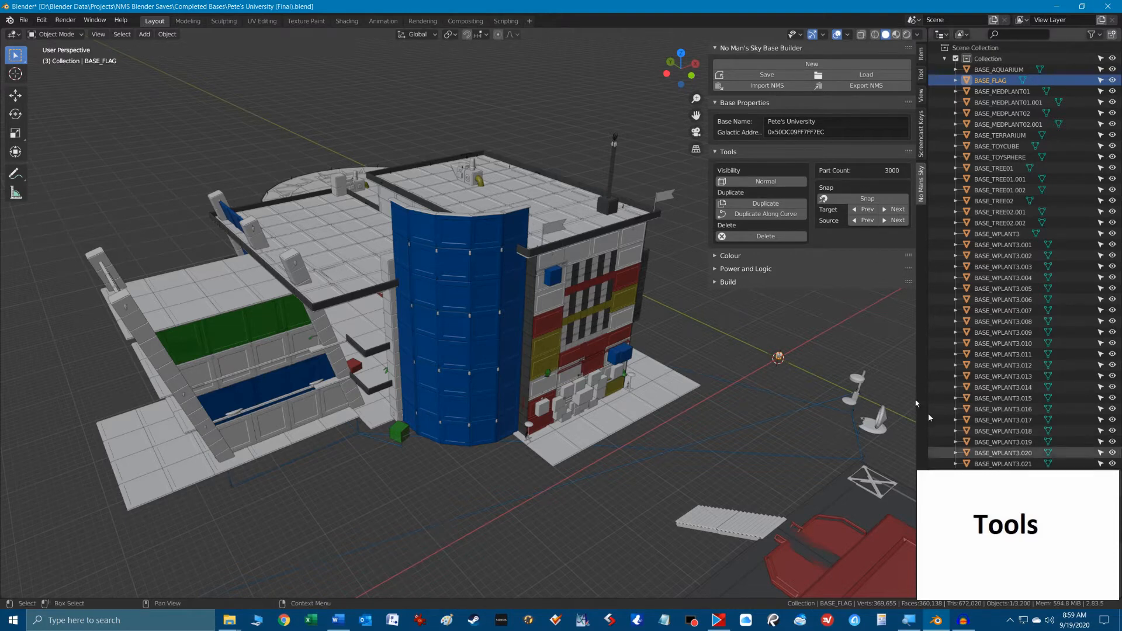
key("ctrl")
key("ctrl")
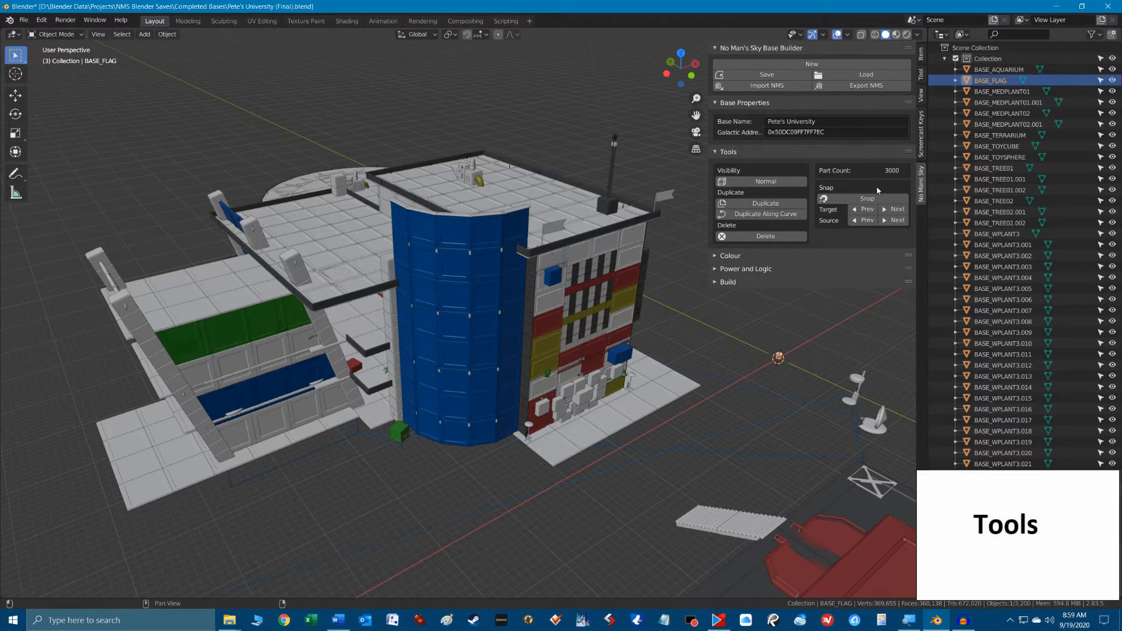
left_click(786, 184)
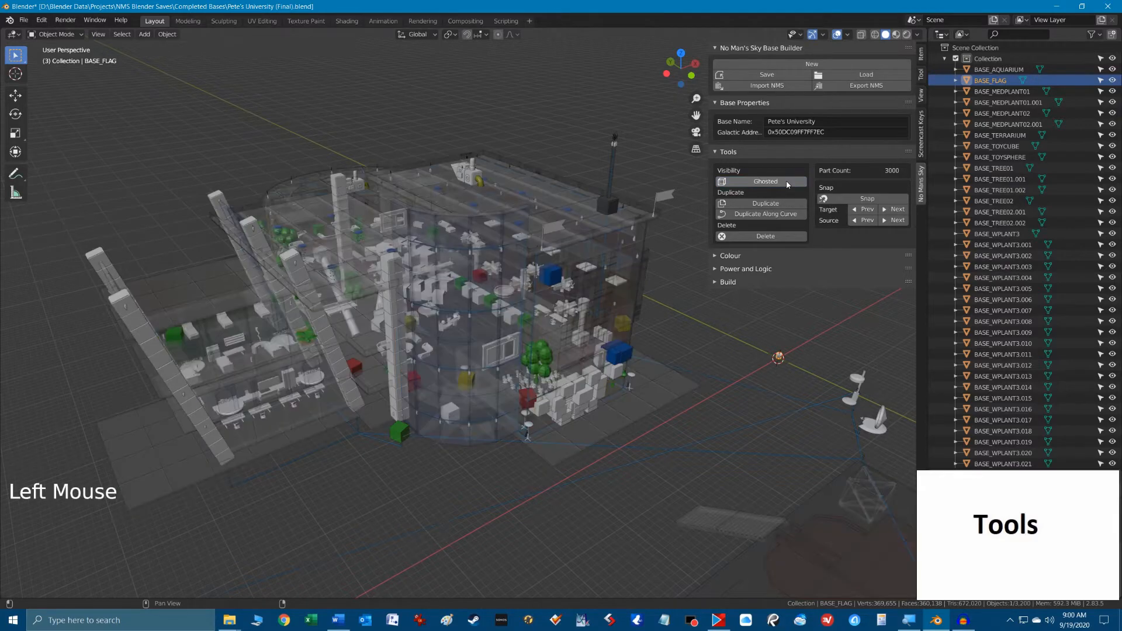
scroll(446, 319, "up", 4)
middle_click_drag(446, 319, 690, 192, "alt")
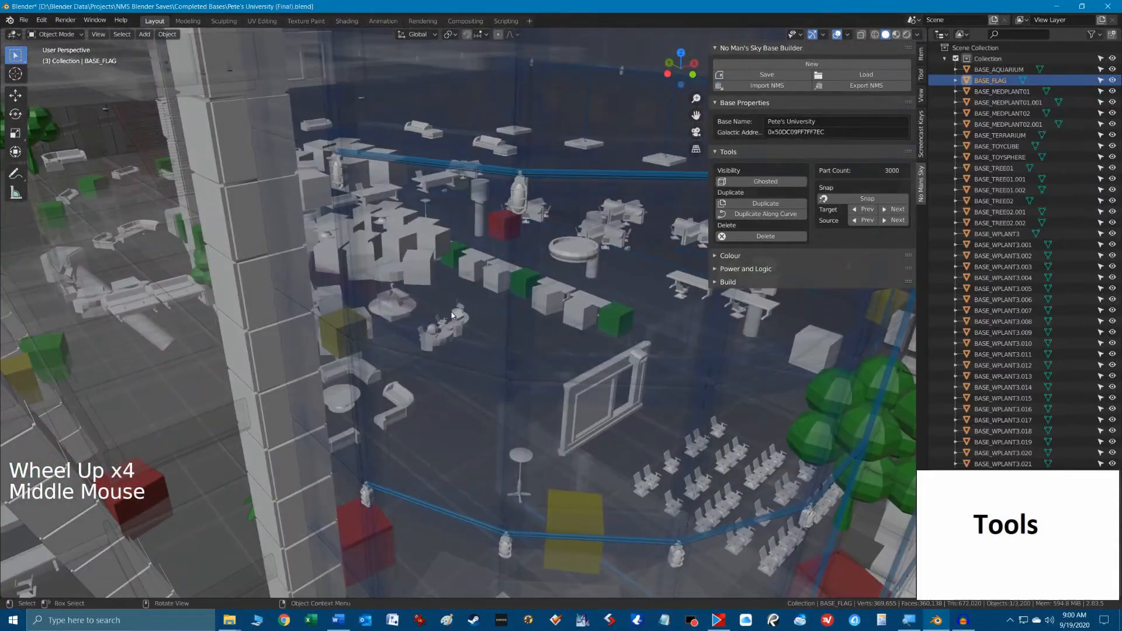
scroll(690, 193, "down", 4)
scroll(690, 192, "up", 2)
Switch the base visibility to Invisible to show the furniture without the building's structural parts.
left_click(774, 182)
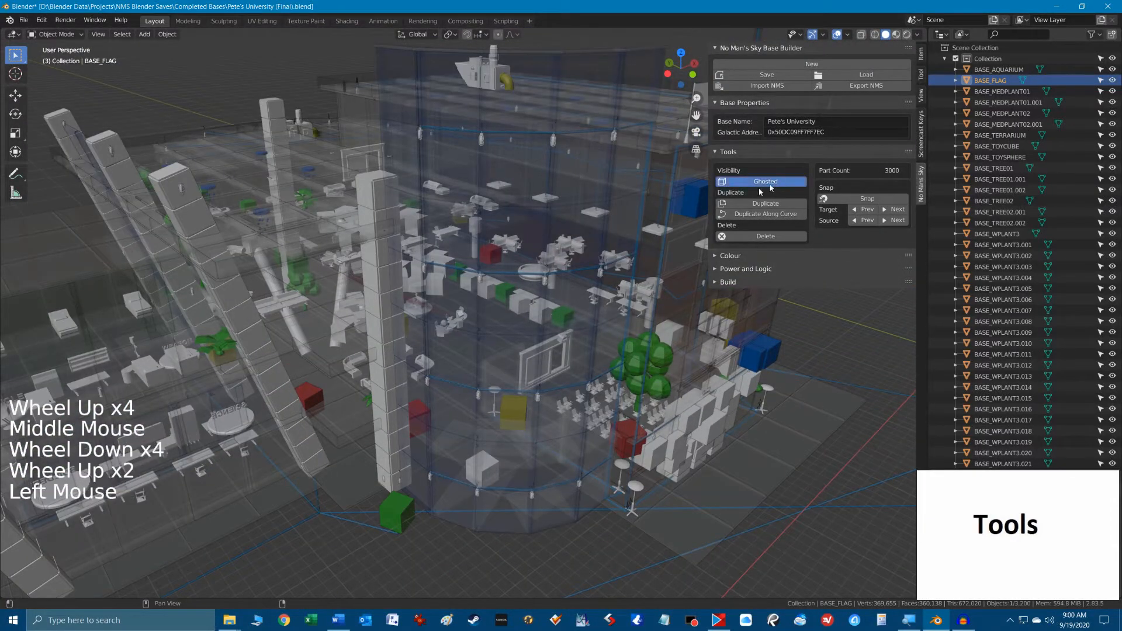
scroll(625, 243, "down", 2)
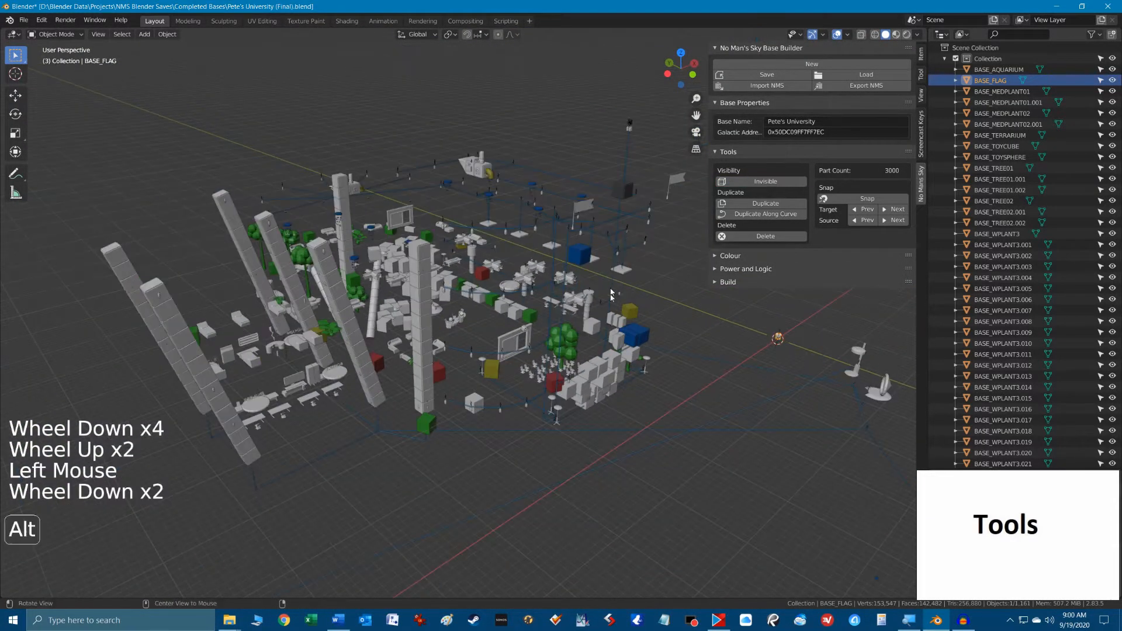
middle_click_drag(625, 243, 528, 331)
scroll(561, 310, "up", 3)
scroll(528, 331, "up", 1)
scroll(528, 329, "up", 3)
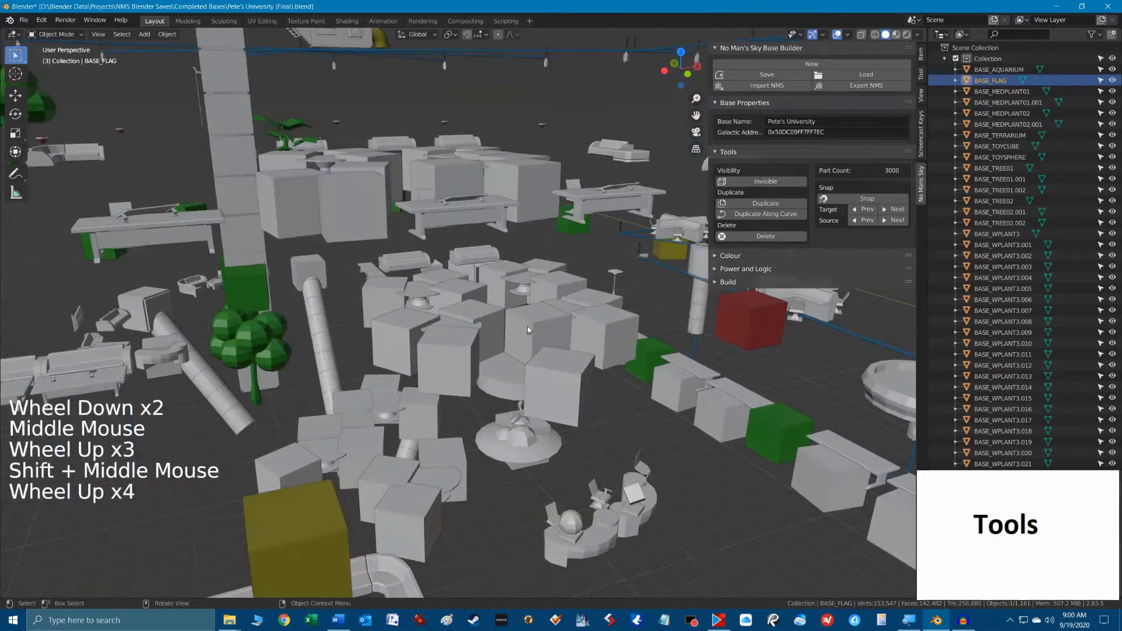
left_click(531, 320)
left_click(440, 305, "shift")
left_click(420, 298, "shift")
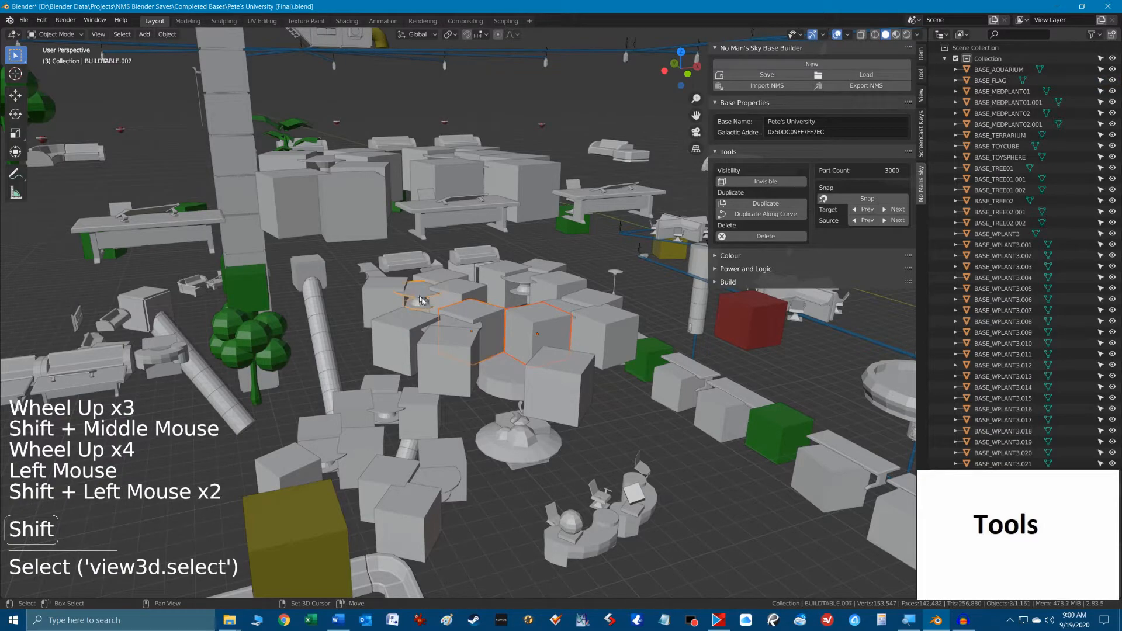
key("g")
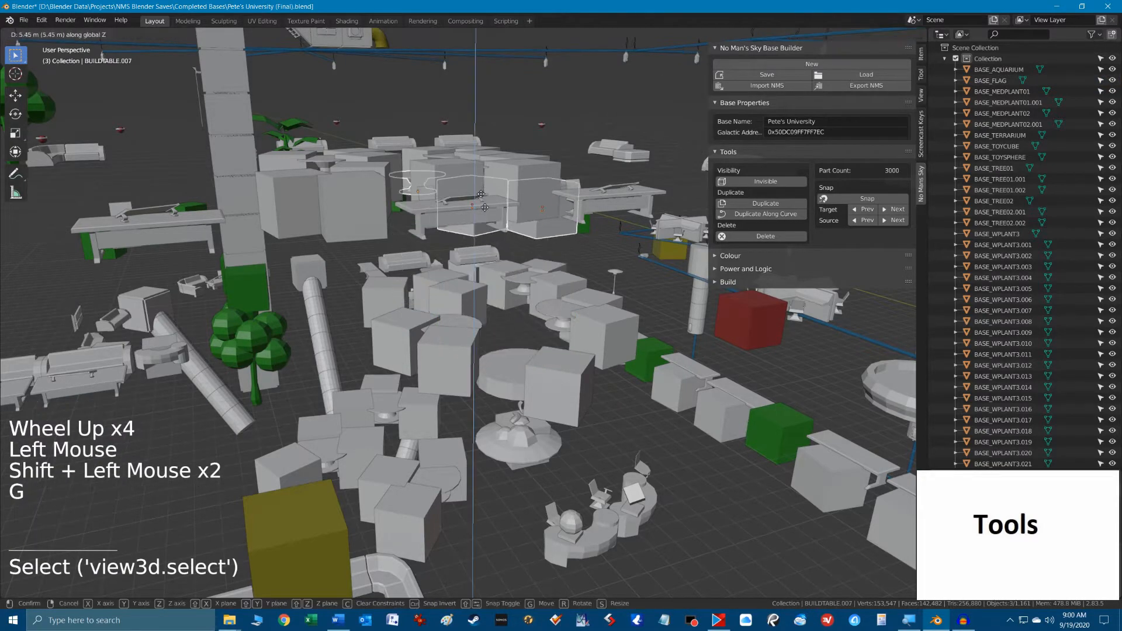
key("Escape")
Select all parts still shown in the scene, set the base visibility back to Normal, and clear the selection.
scroll(555, 250, "down", 1)
scroll(555, 250, "down", 7)
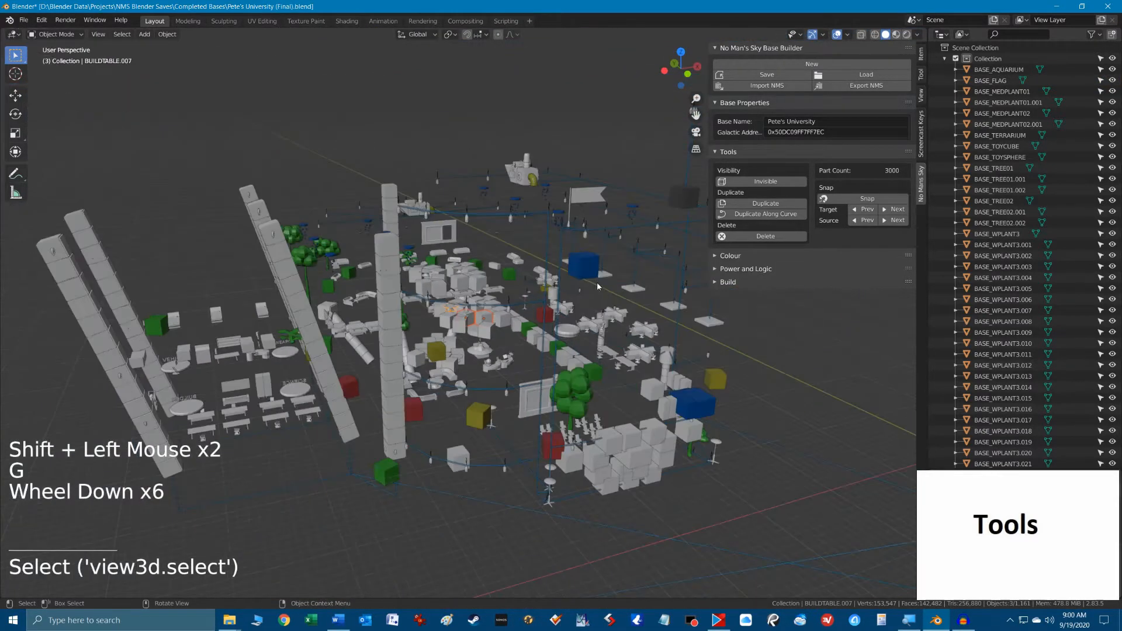
middle_click_drag(555, 249, 564, 346)
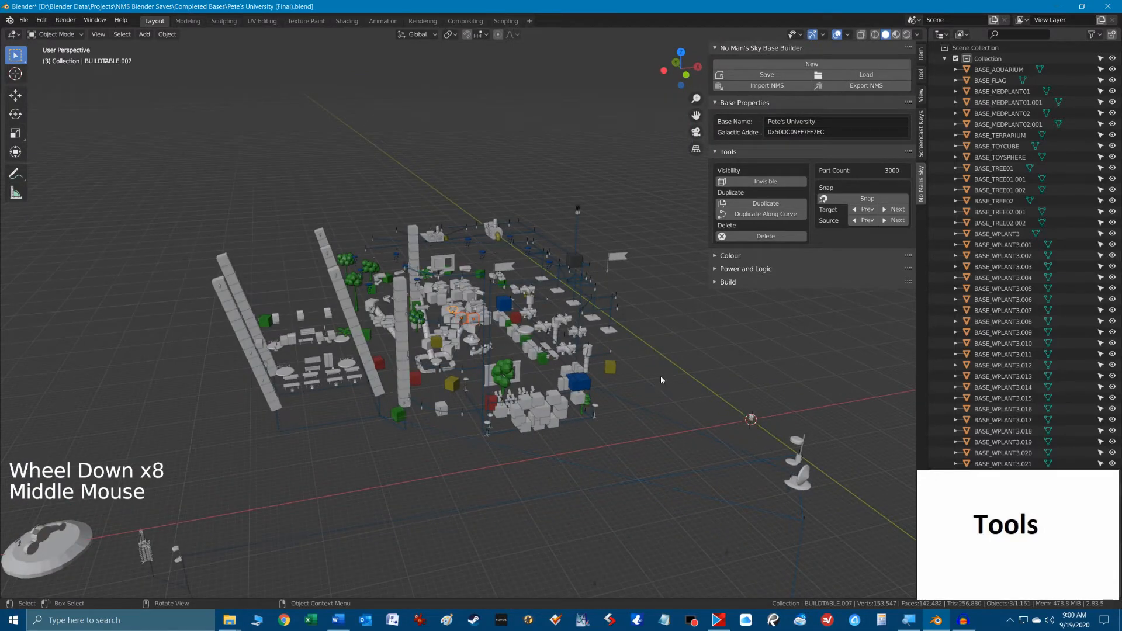
key("a")
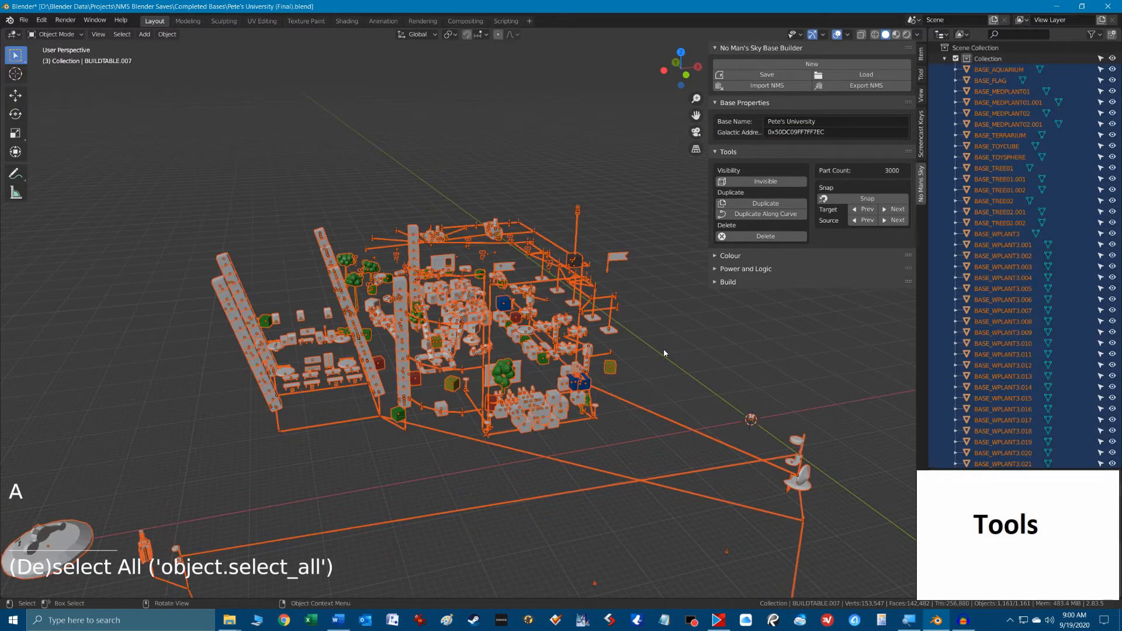
key("a")
left_click(771, 184)
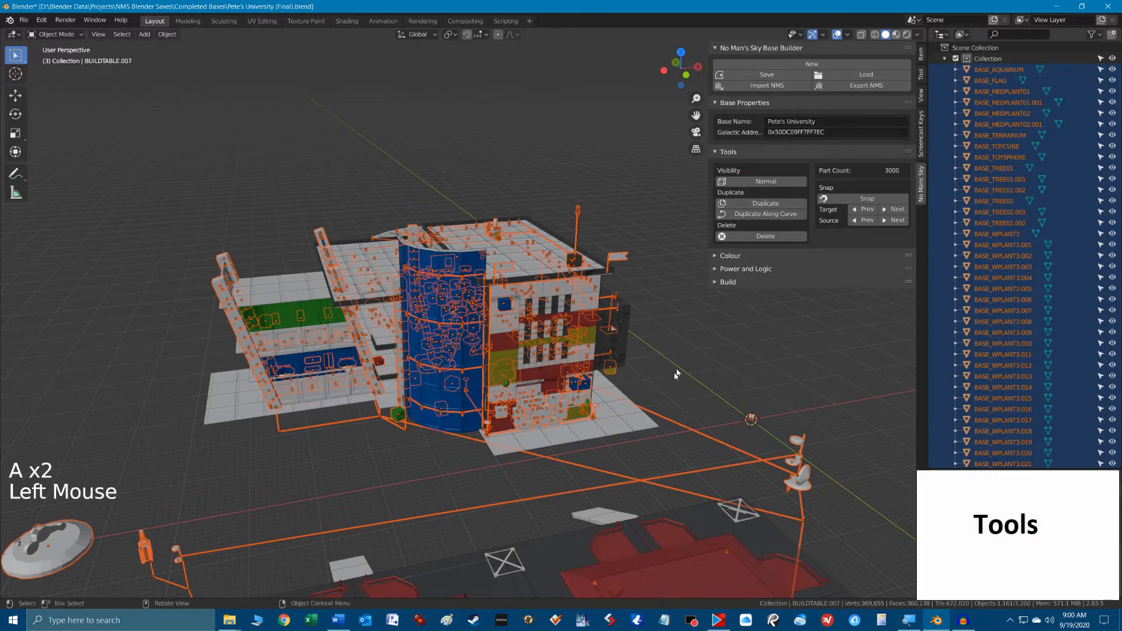
left_click(651, 382)
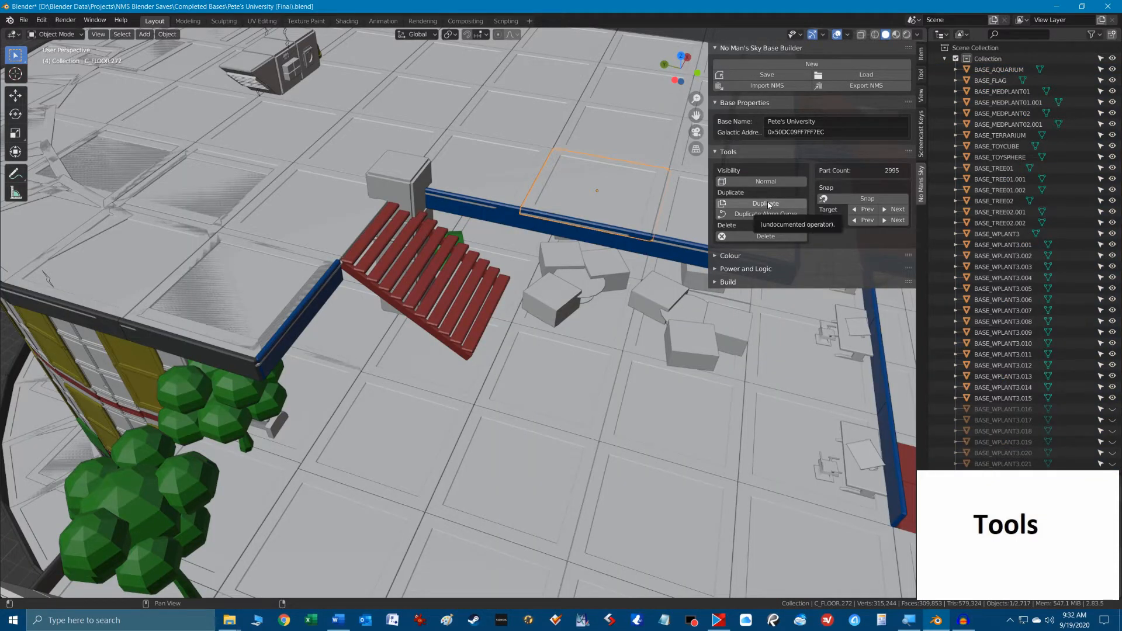
Duplicate the red ramp beside the blue wall with the Base Builder's Duplicate tool.
left_click(458, 283)
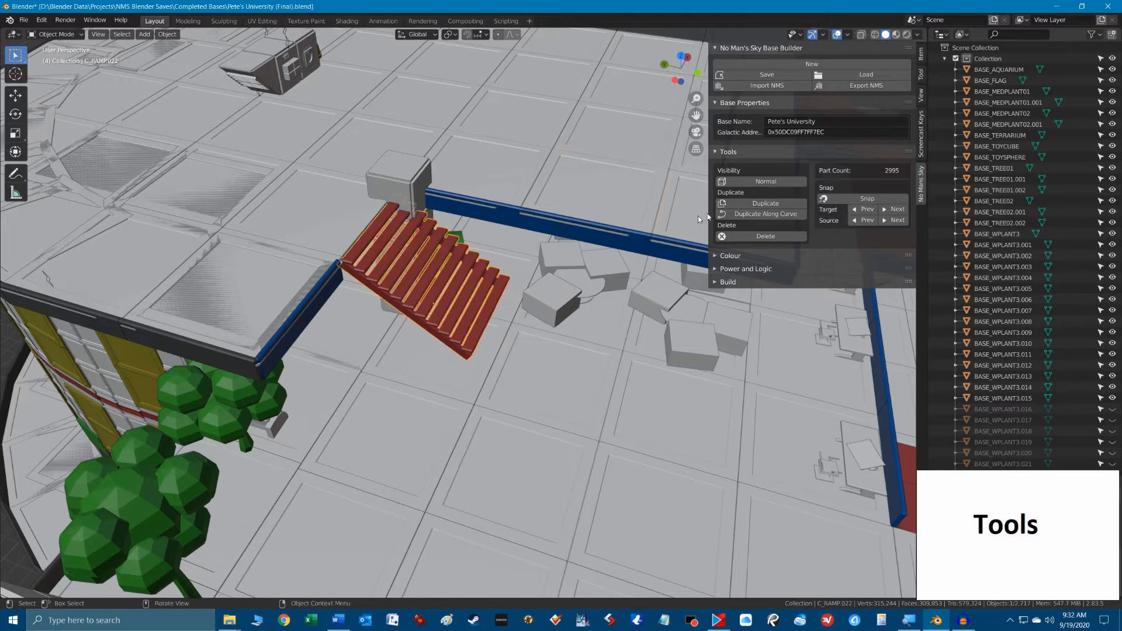
left_click(584, 197)
left_click(434, 274, "shift")
left_click(767, 204)
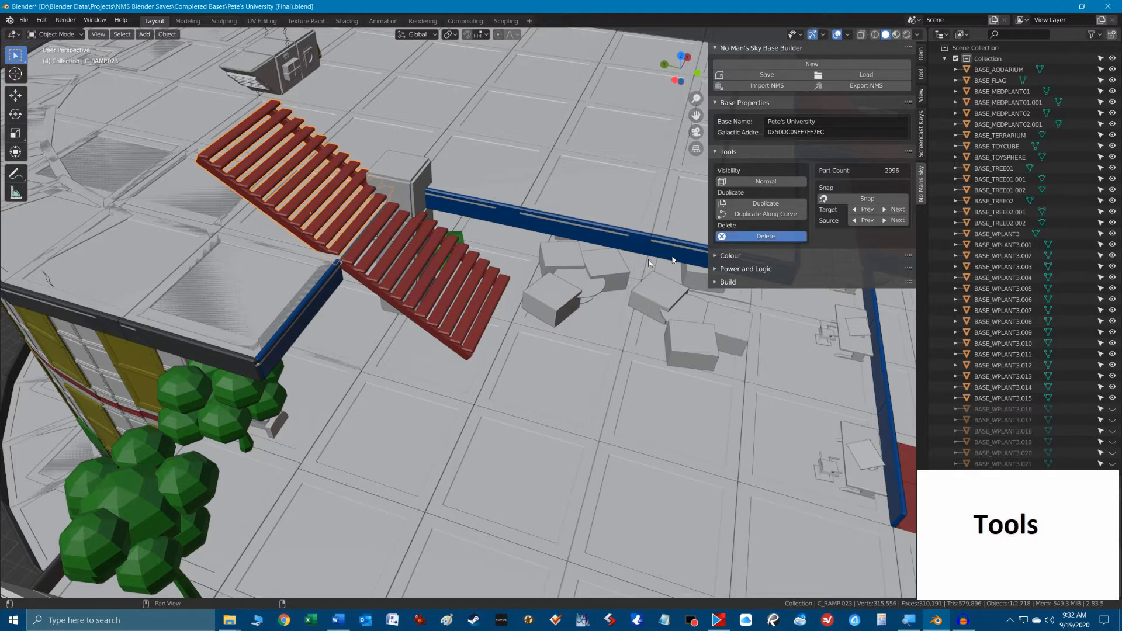
Delete the duplicated red ramp, and duplicate the remaining ramp beside the blue wall again.
left_click(765, 236)
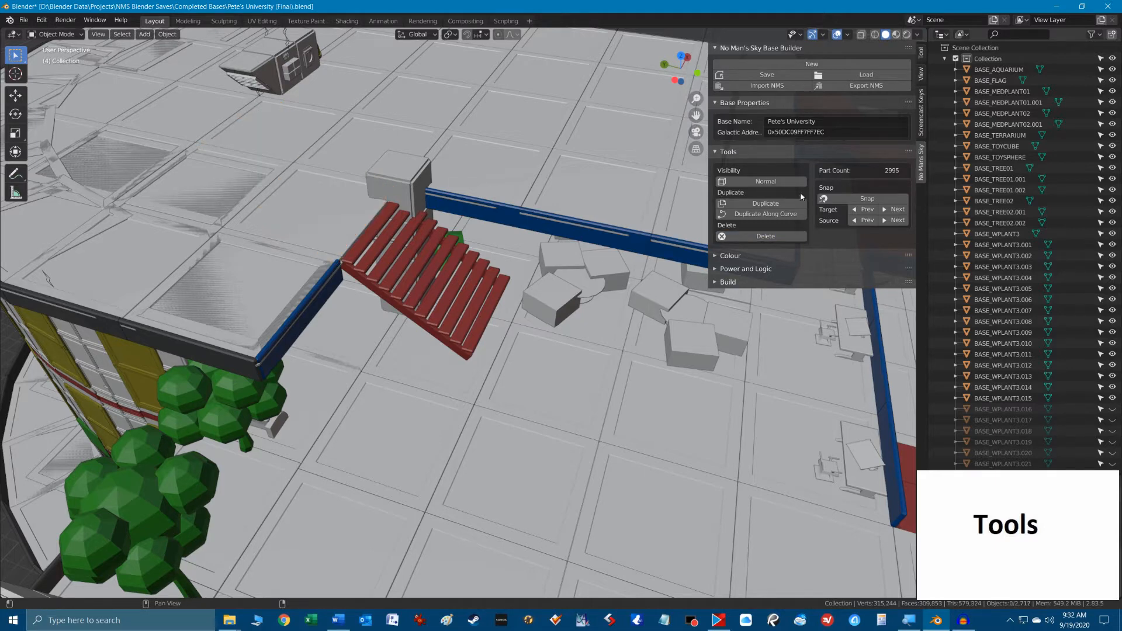
left_click(447, 287)
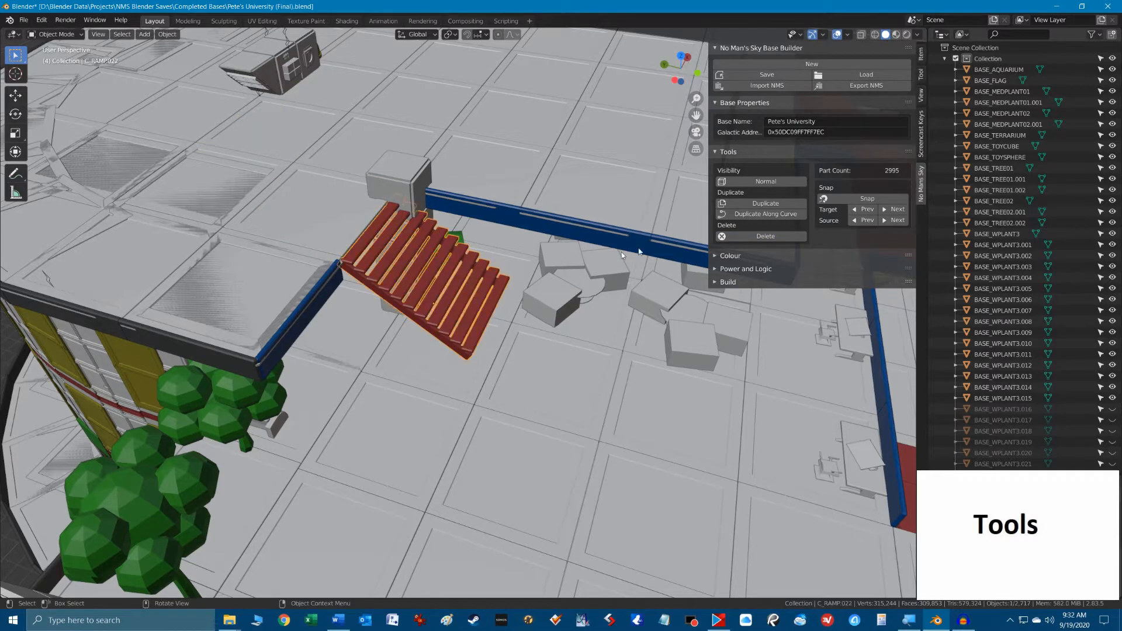
left_click(777, 204)
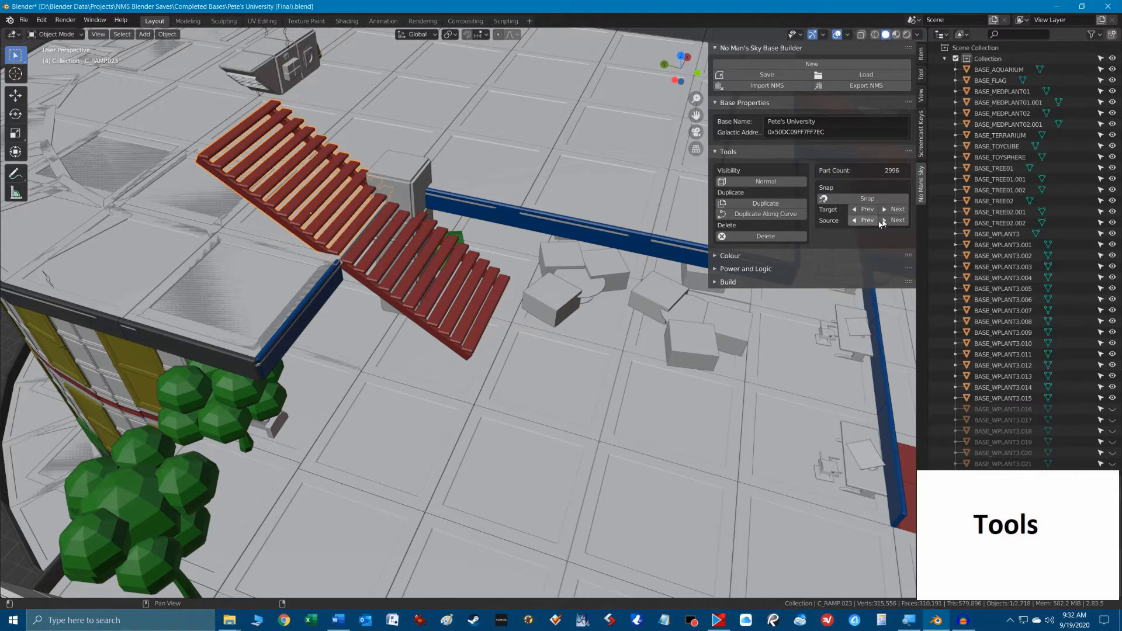
Select the upper copy of the red ramp and delete it with the Base Builder's Delete tool.
left_click(315, 215)
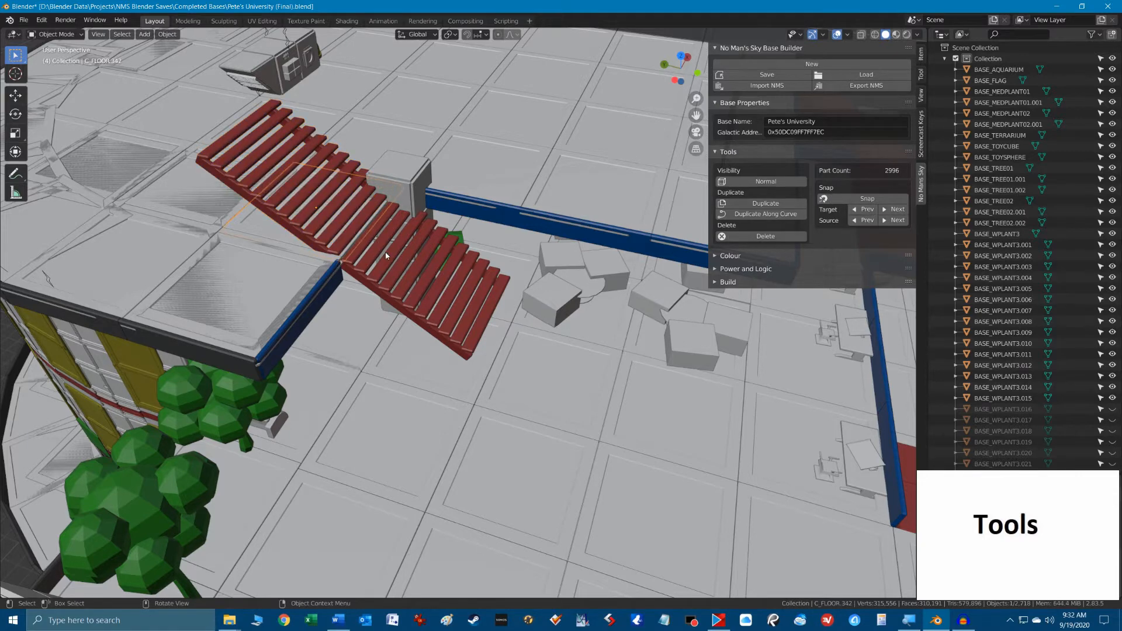
left_click(390, 259)
left_click(317, 215)
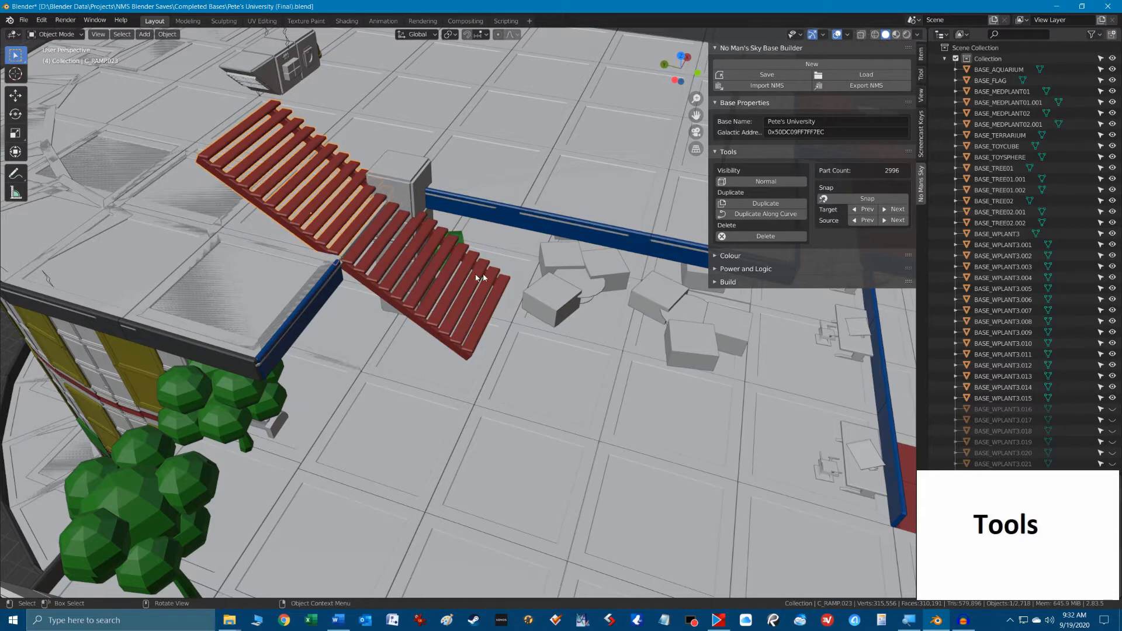
left_click(765, 236)
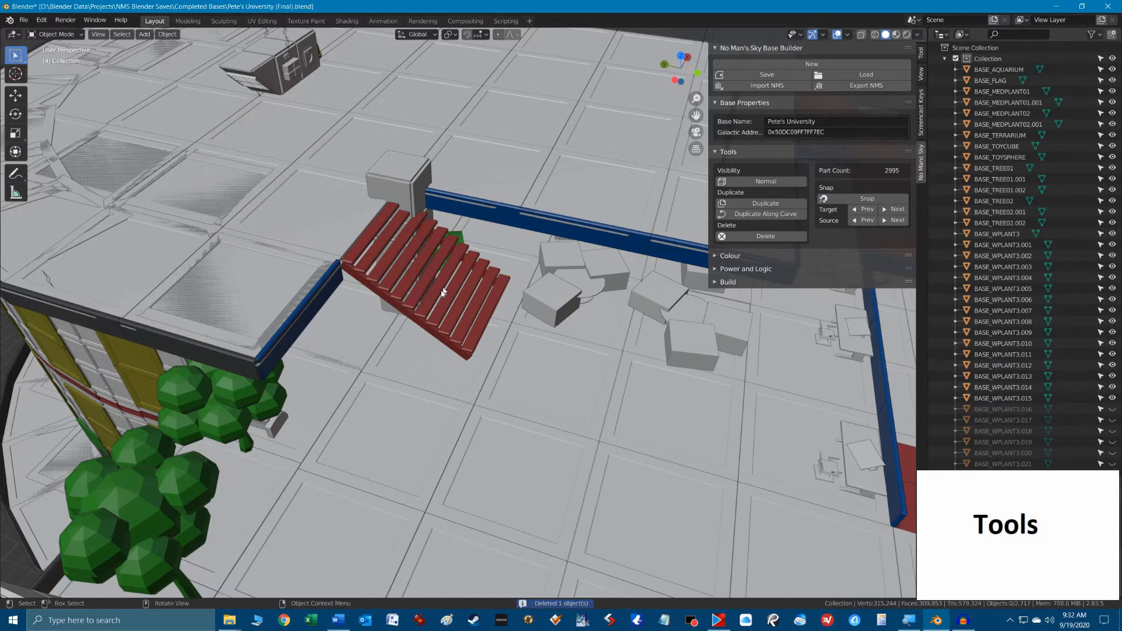
Duplicate the red ramp and advance the copy's snap target twice so it continues from the original ramp's lower end.
left_click(779, 204)
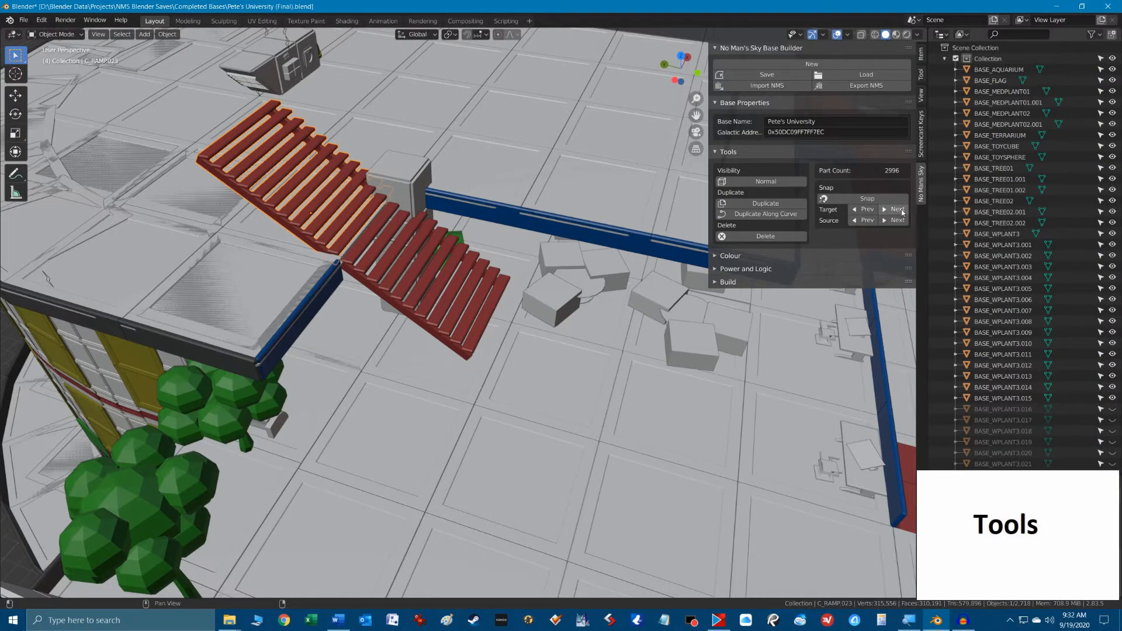
left_click(902, 210)
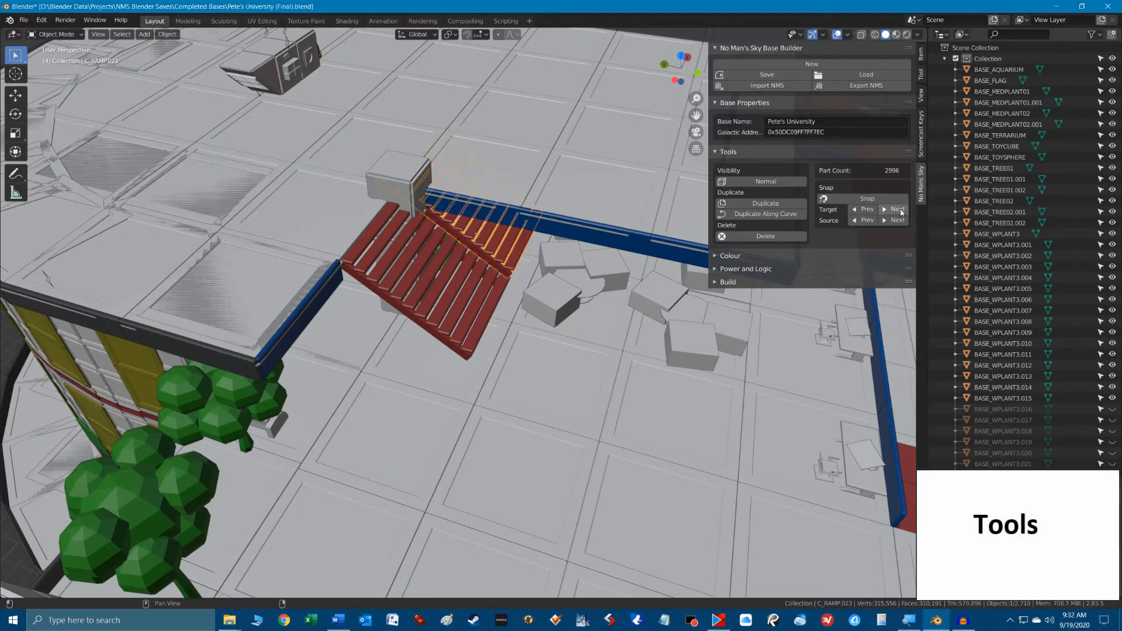
left_click(900, 213)
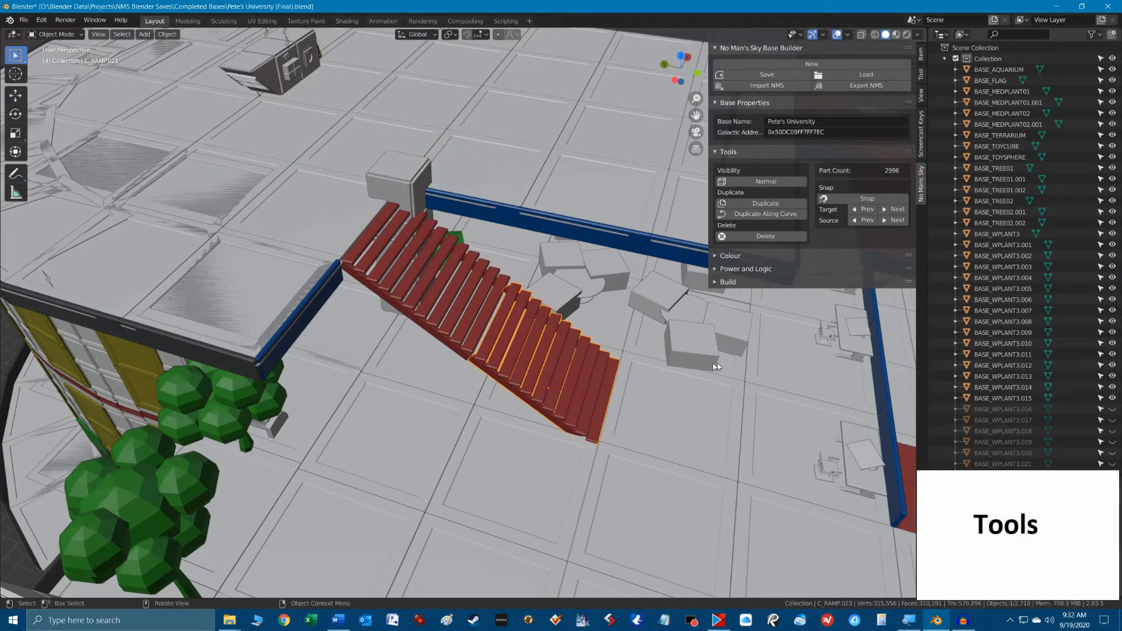
Cycle the copied ramp's snap source backward twice and forward twice to try other attachment orientations.
left_click(865, 221)
left_click(864, 221)
left_click(897, 221)
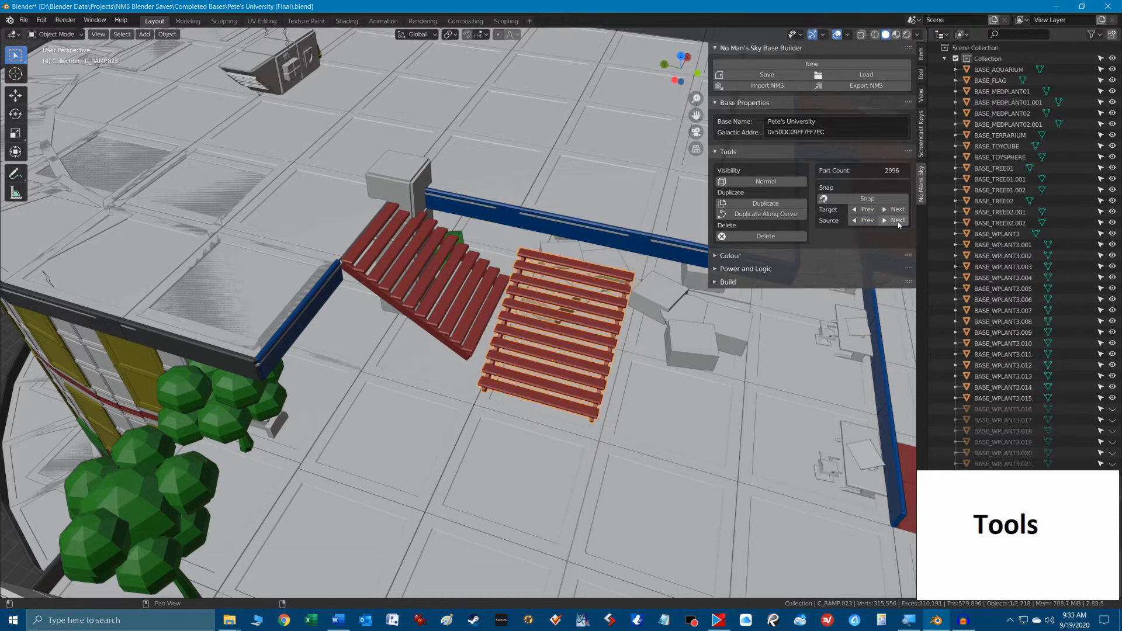
left_click(897, 221)
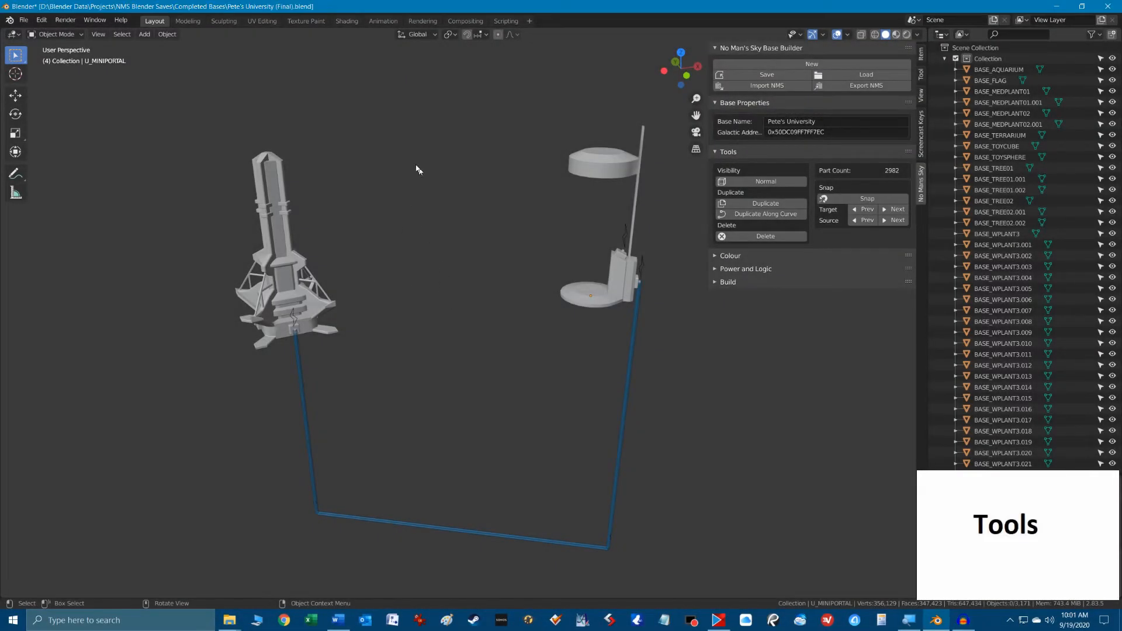
Make two in-place duplicates of the wired generator using the Base Builder's Duplicate tool.
left_click(294, 259)
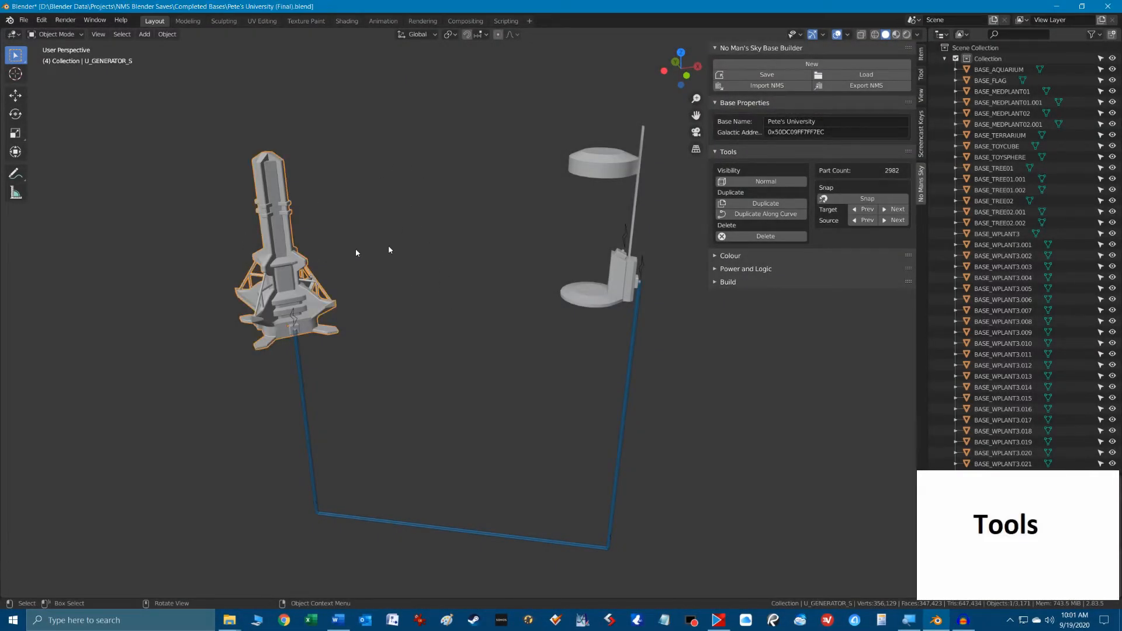
left_click(780, 203)
left_click(765, 203)
Move the two generator copies off the original, placing one above the other between the generator and the mini portal.
left_click(351, 261)
left_click(295, 295)
key("shift+d")
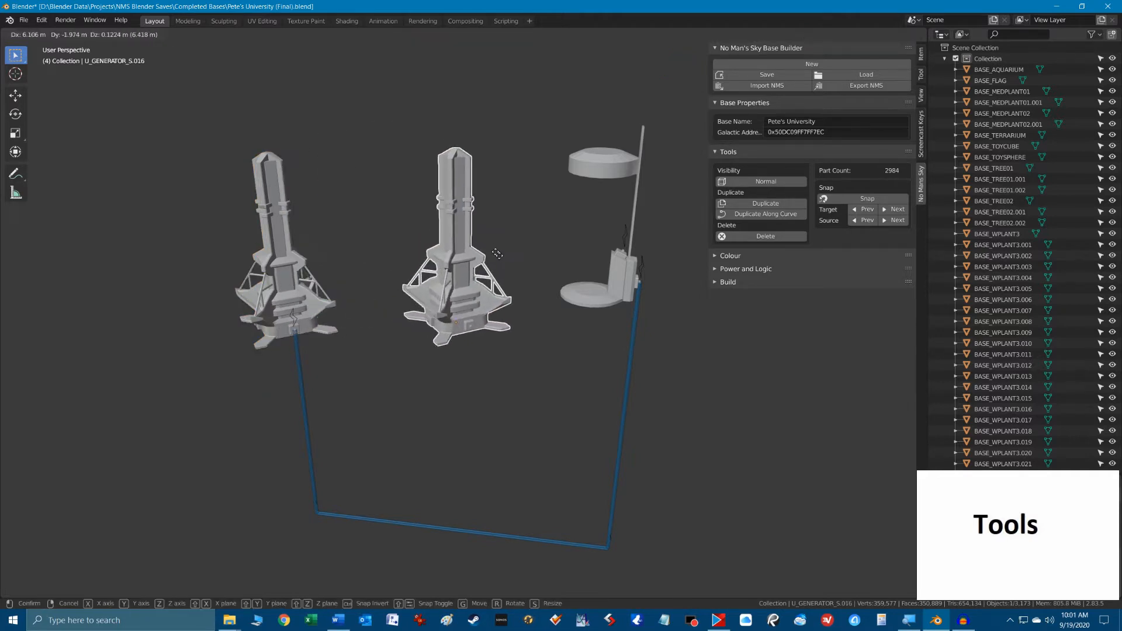
left_click(477, 169)
left_click(295, 264)
key("shift+d")
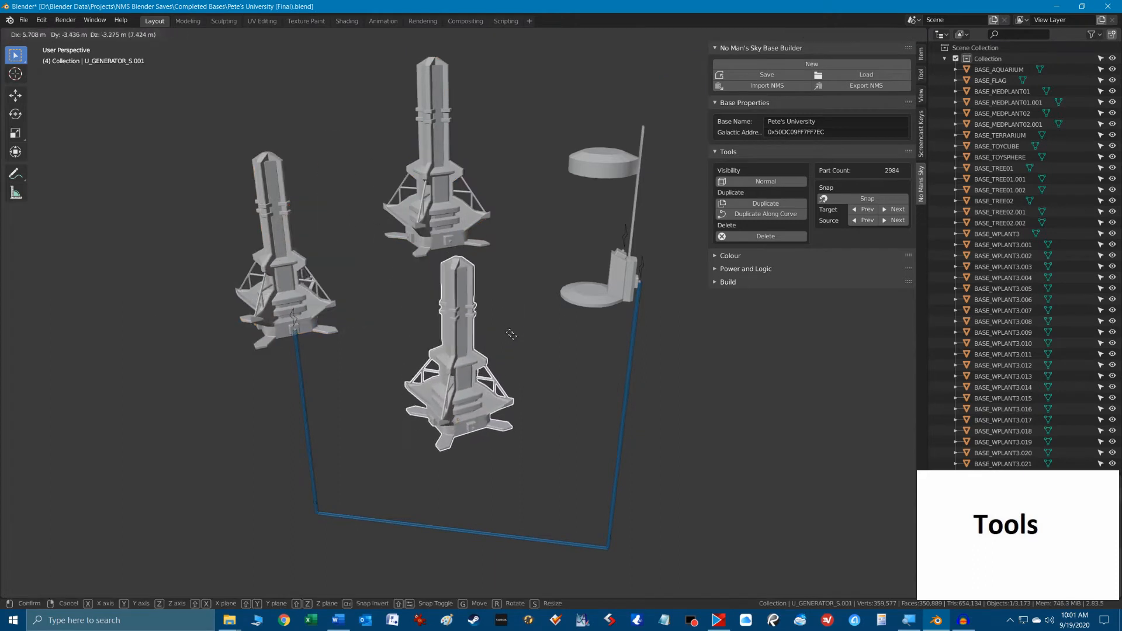
left_click(528, 356)
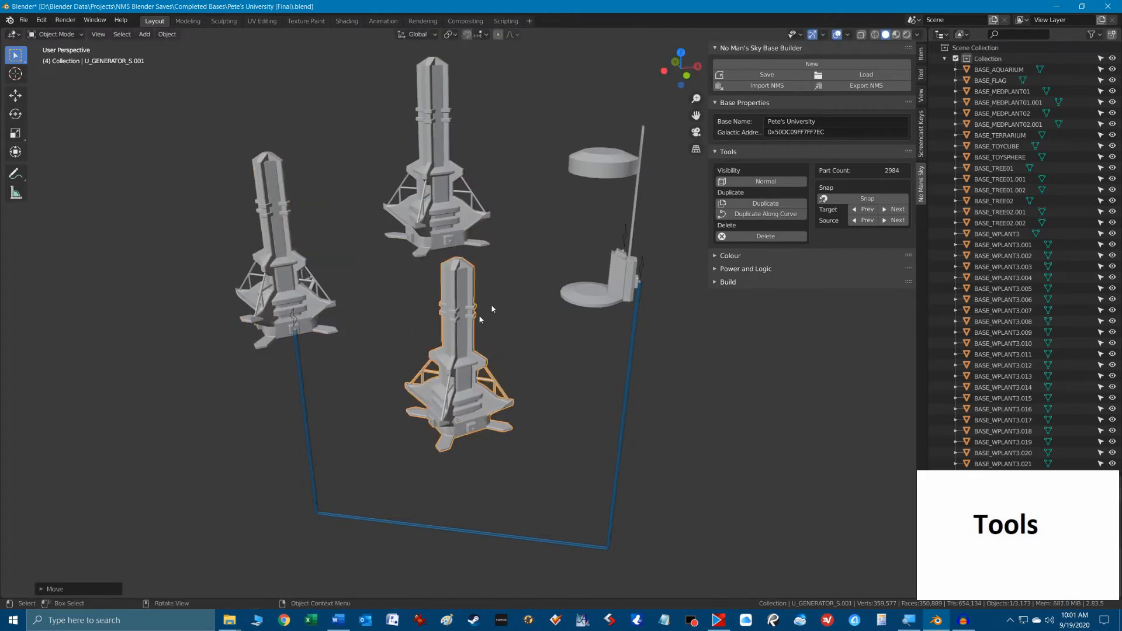
Turn on the Screencast Keys display, return to the No Man's Sky tools, and clear the selection.
left_click(922, 140)
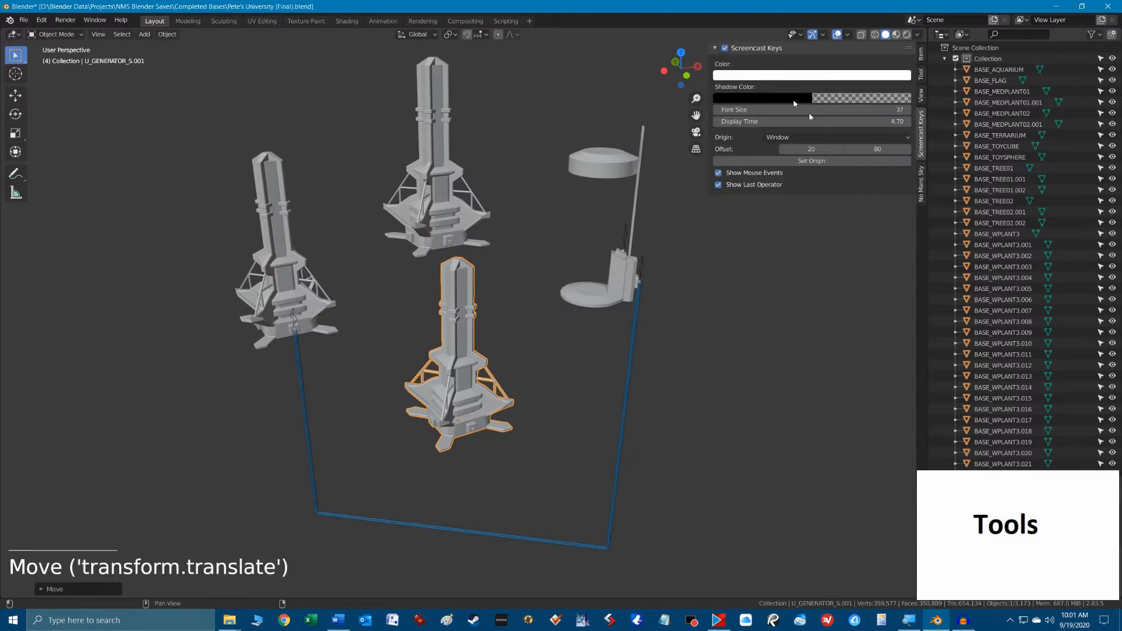
left_click(804, 325)
left_click(918, 196)
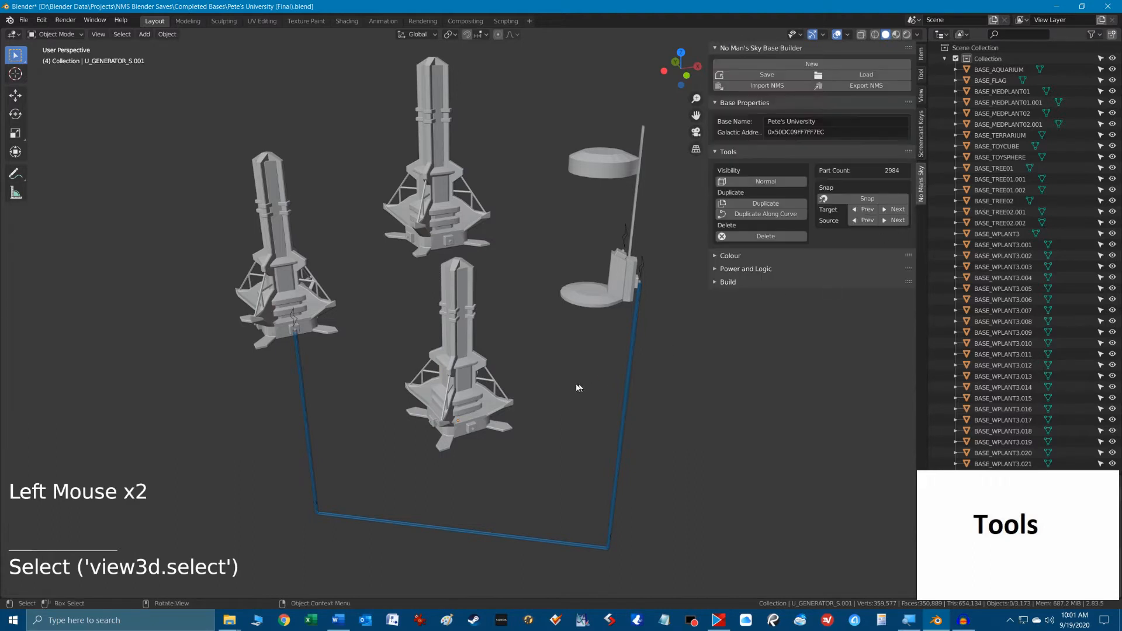
left_click(637, 391)
Select both unwired generator copies and delete them together.
left_click(278, 265)
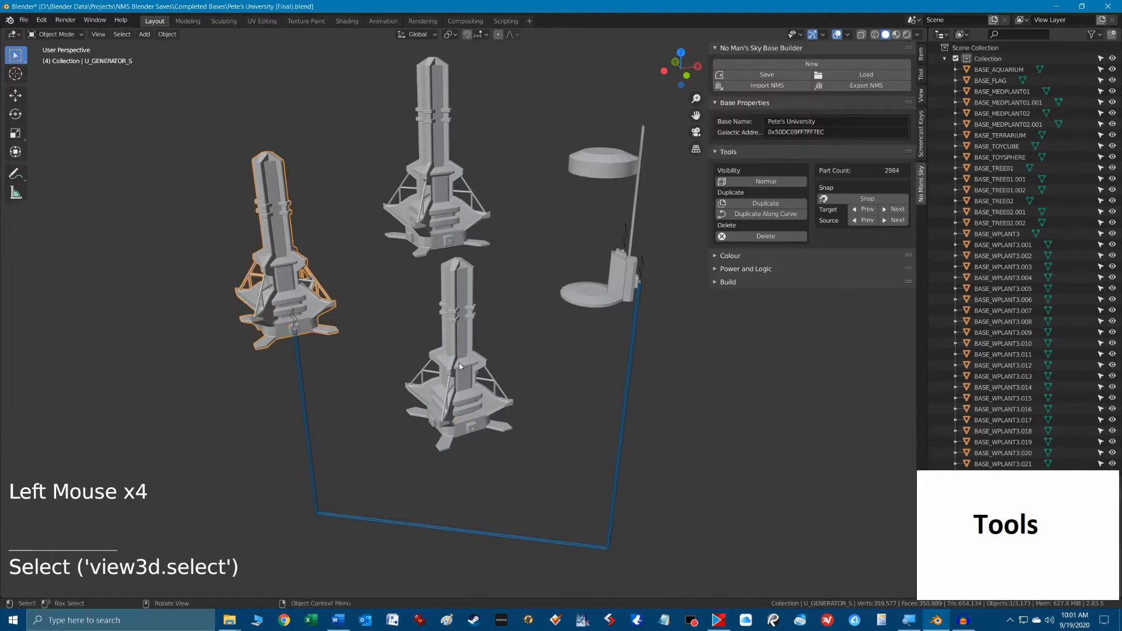
left_click(459, 365)
left_click(466, 222, "shift")
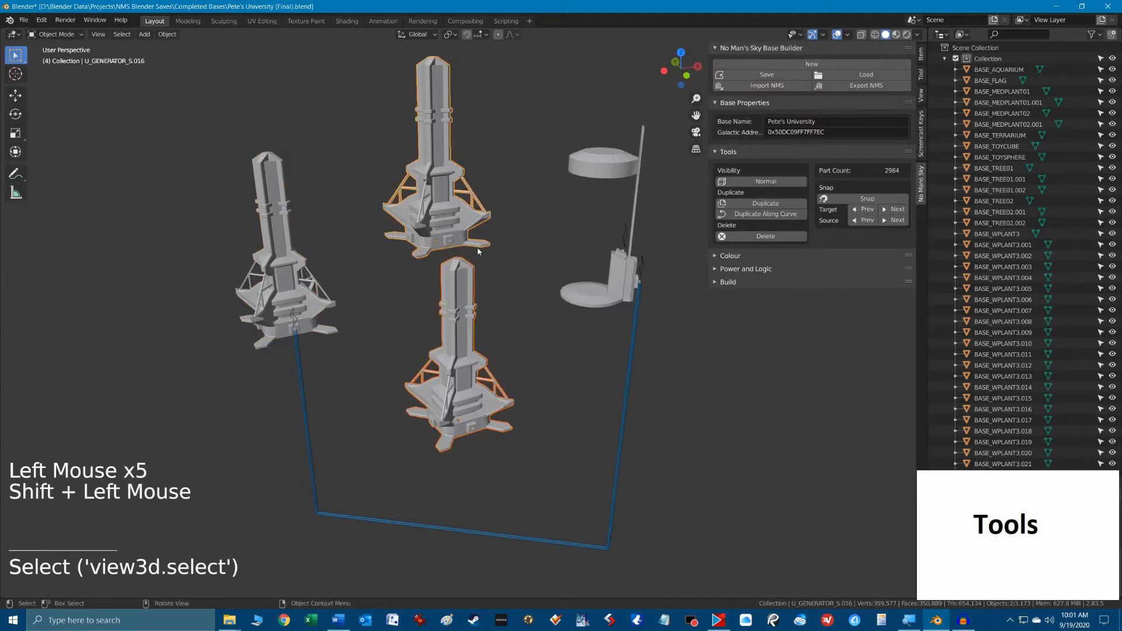
key("Delete")
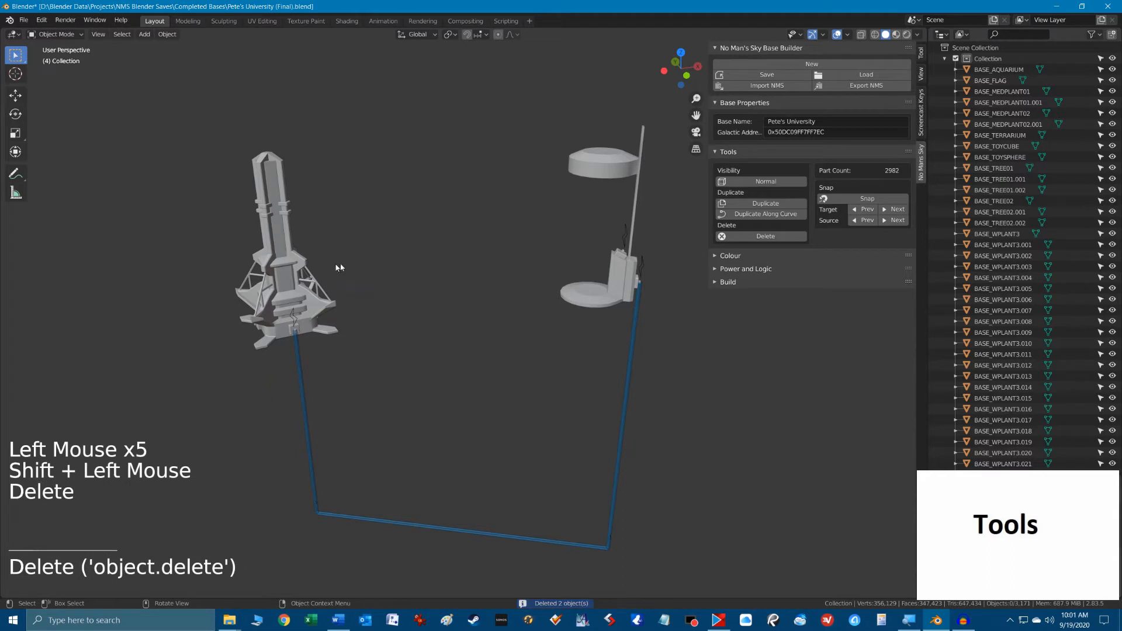
Duplicate the mini portal in place with the Base Builder's Duplicate tool.
left_click(290, 275)
scroll(478, 282, "down", 1)
left_click(479, 296)
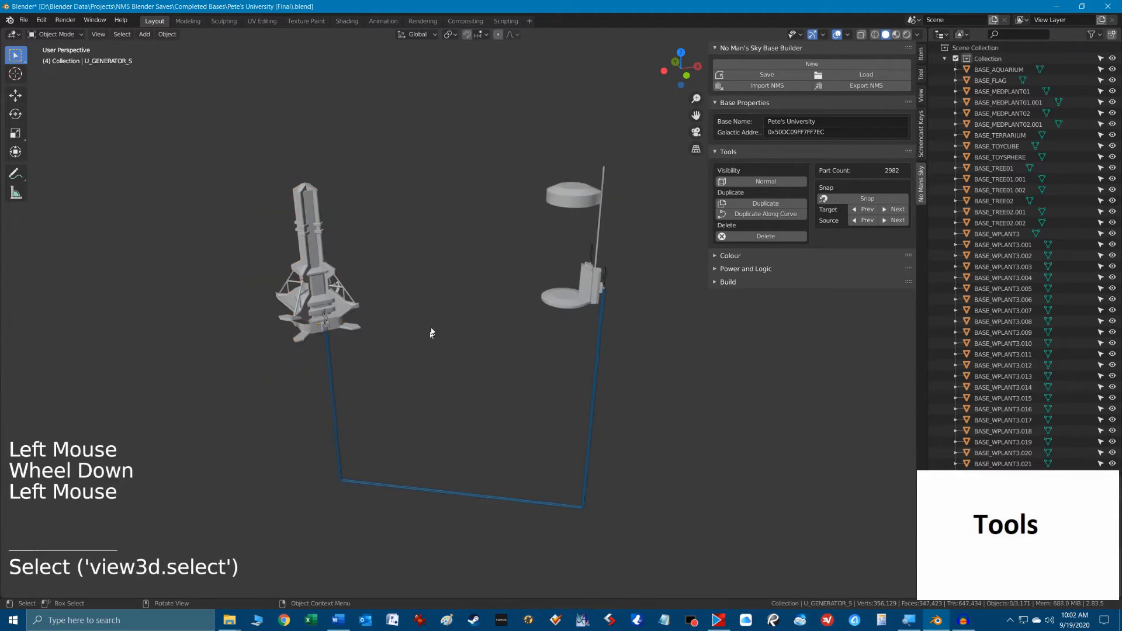
left_click(449, 307)
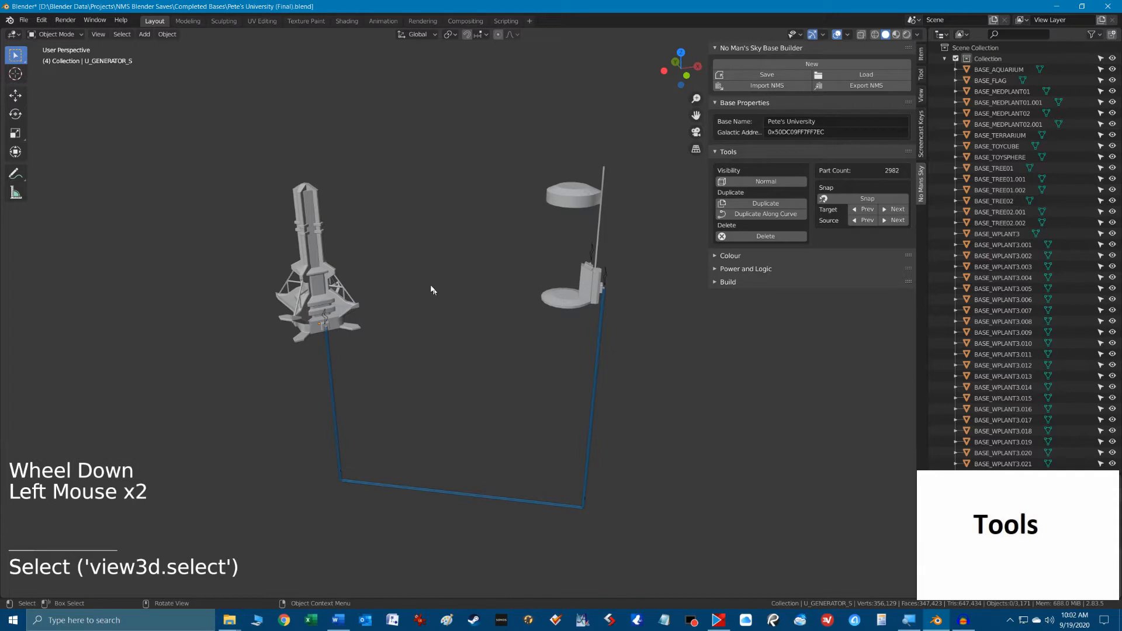
left_click(564, 208)
key("shift")
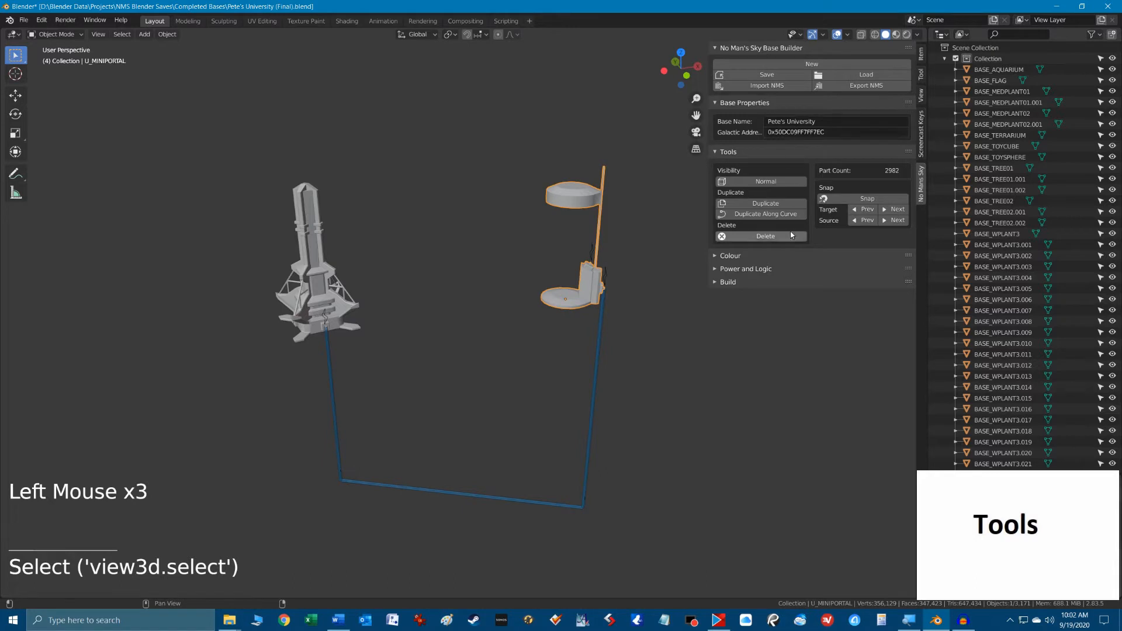
left_click(785, 204)
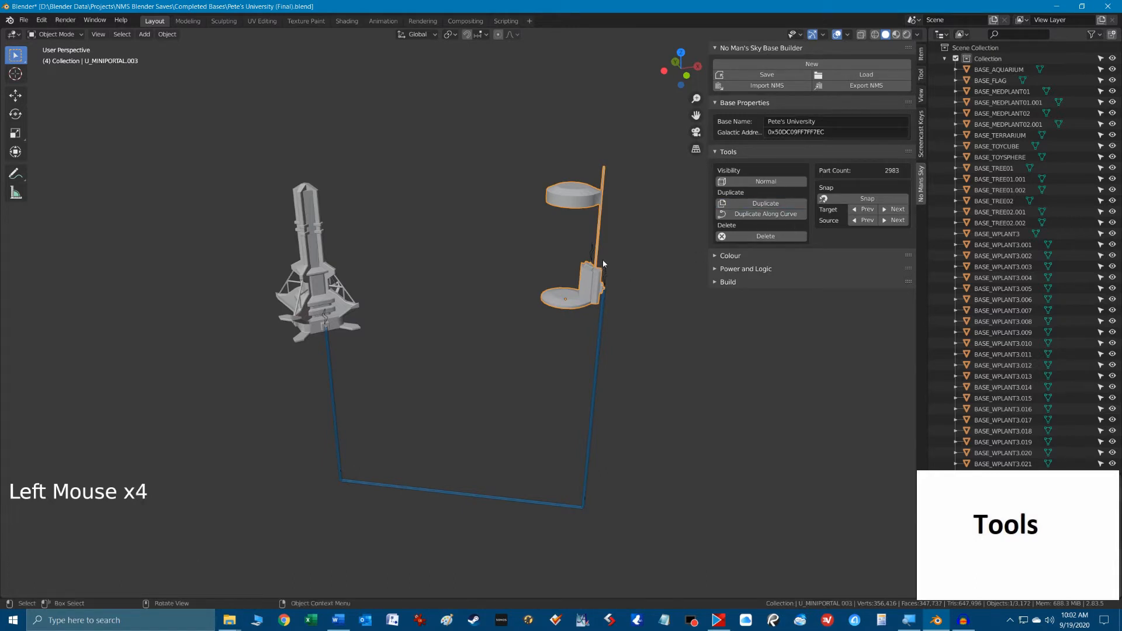
Try moving the mini portal copy off the original, cancel the move, and delete the copy.
key("g")
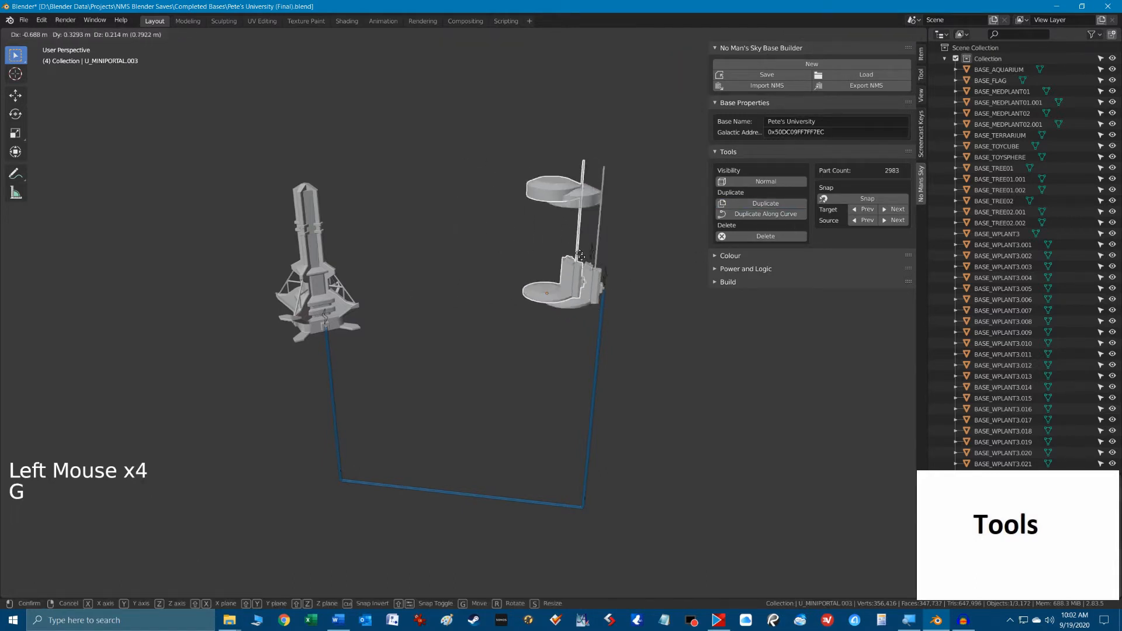
right_click(608, 264)
key("Delete")
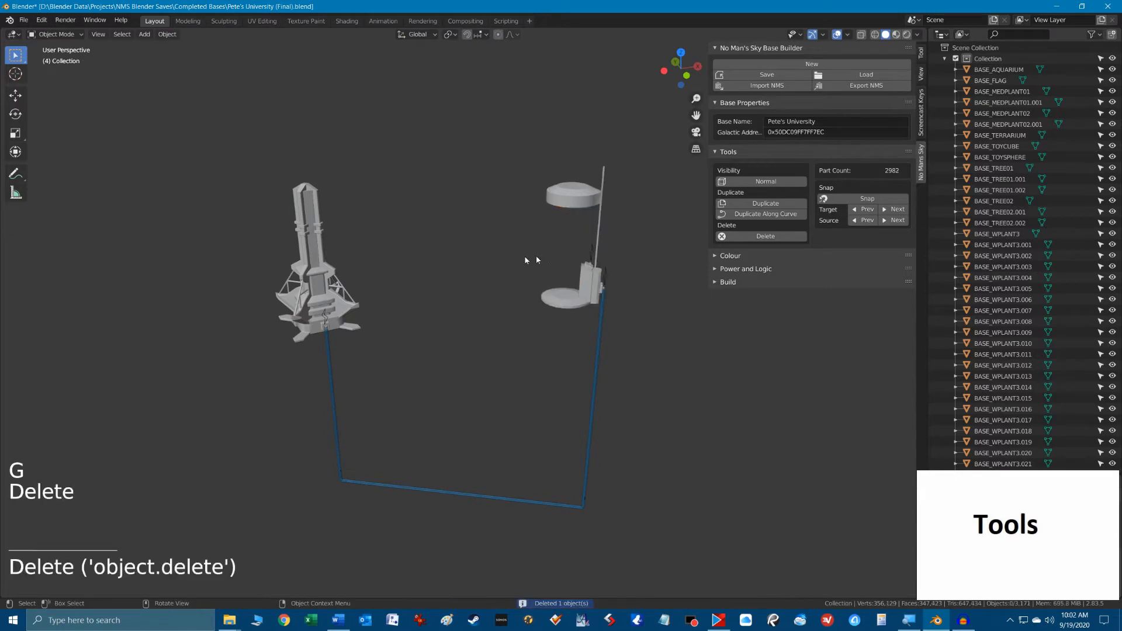
Select the generator, mini portal and connecting wires together, duplicate the whole set, and place the copy above the original.
left_click_drag(264, 123, 639, 514)
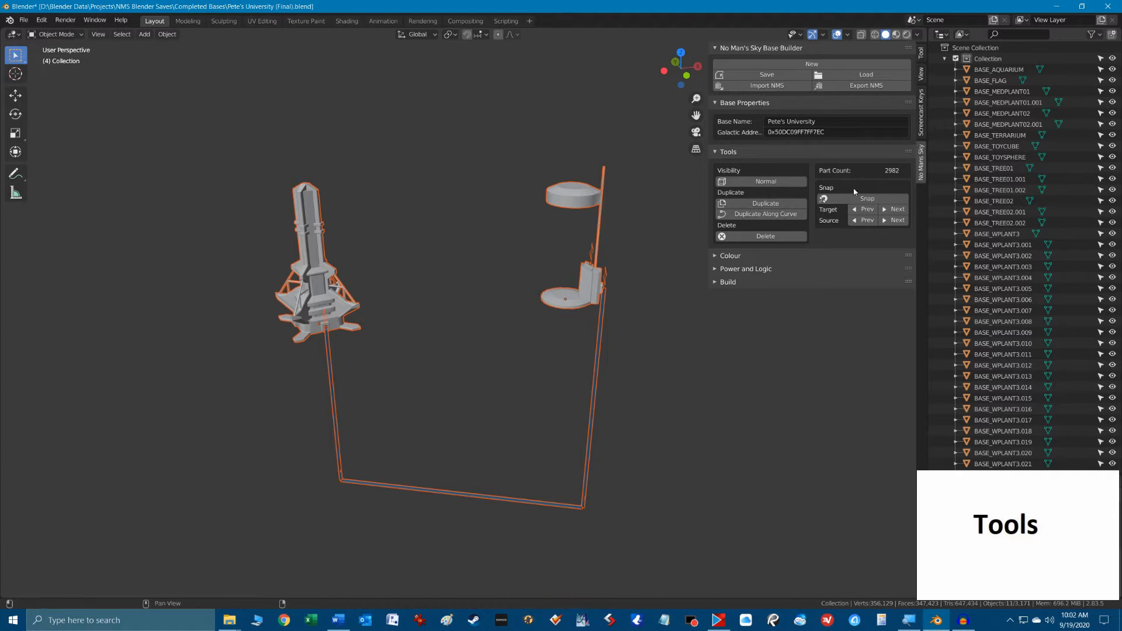
key("shift")
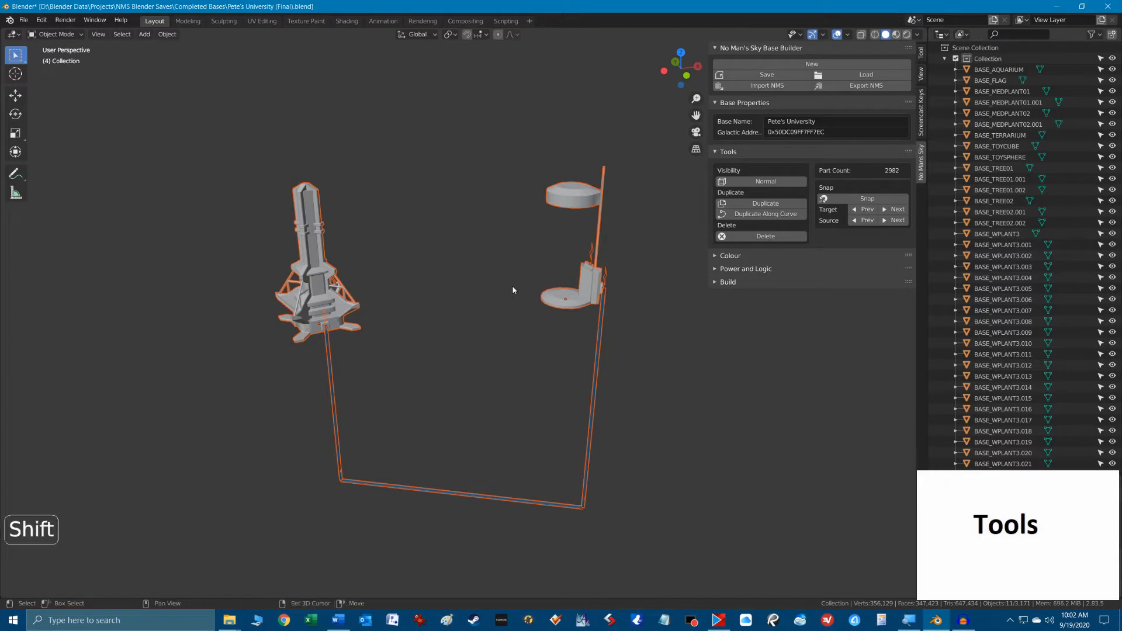
key("shift+d")
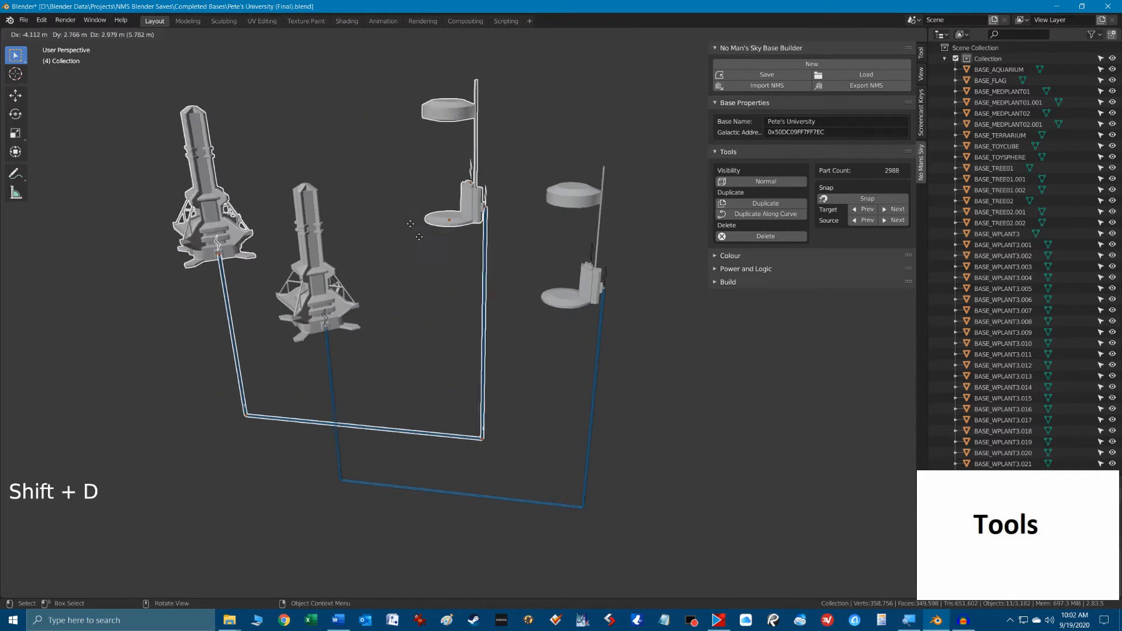
left_click(393, 197)
left_click(551, 367)
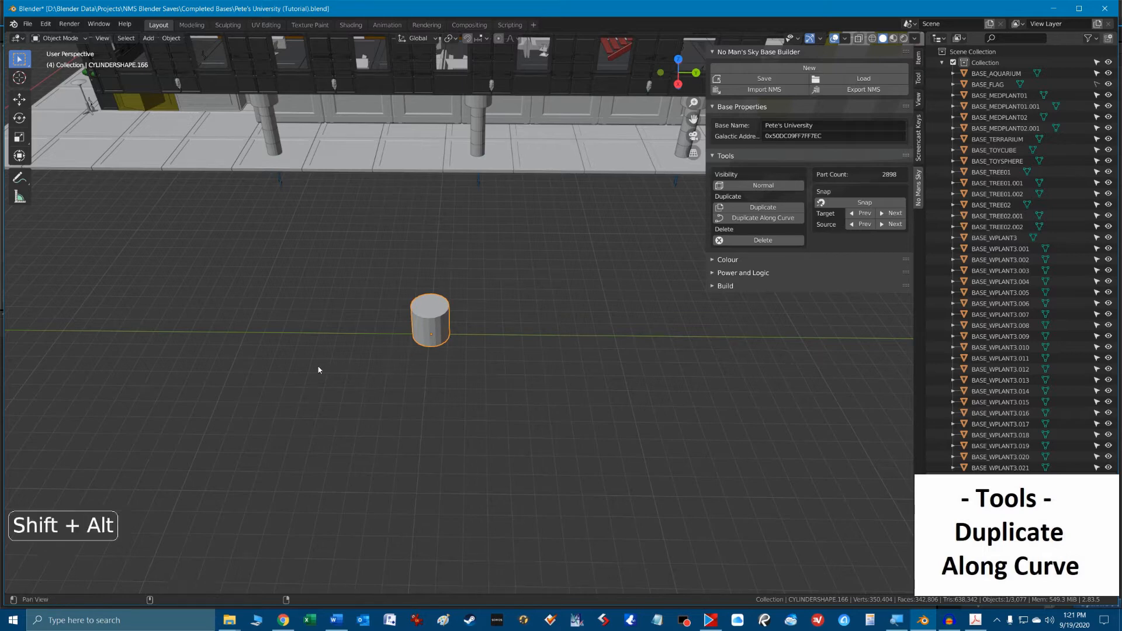
Select the cylinder in front of the building and snap the 3D cursor to it.
mouse_move(318, 370)
middle_mouse_down("shift")
mouse_move(736, 380)
mouse_move(310, 365)
middle_mouse_up("shift")
left_click(428, 316)
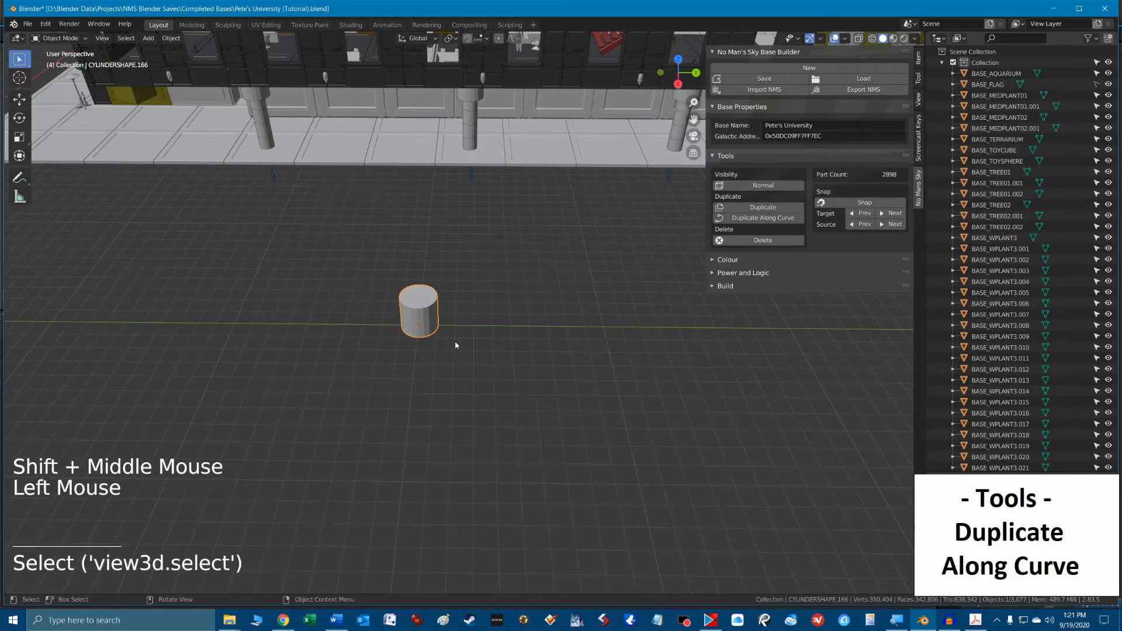
key("shift+s")
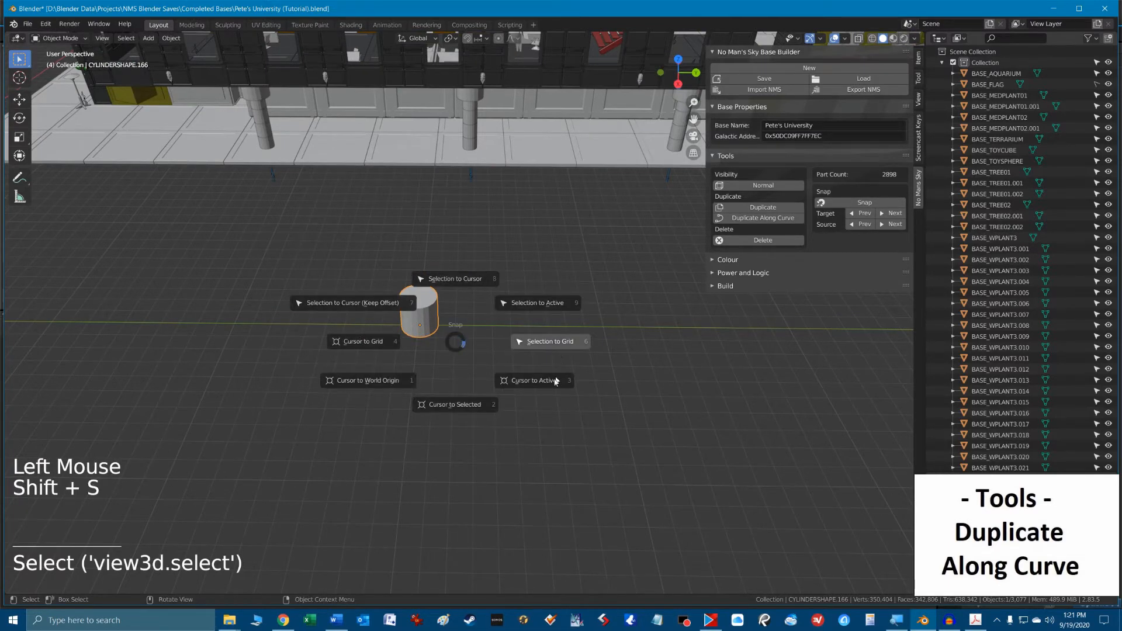
left_click(459, 406)
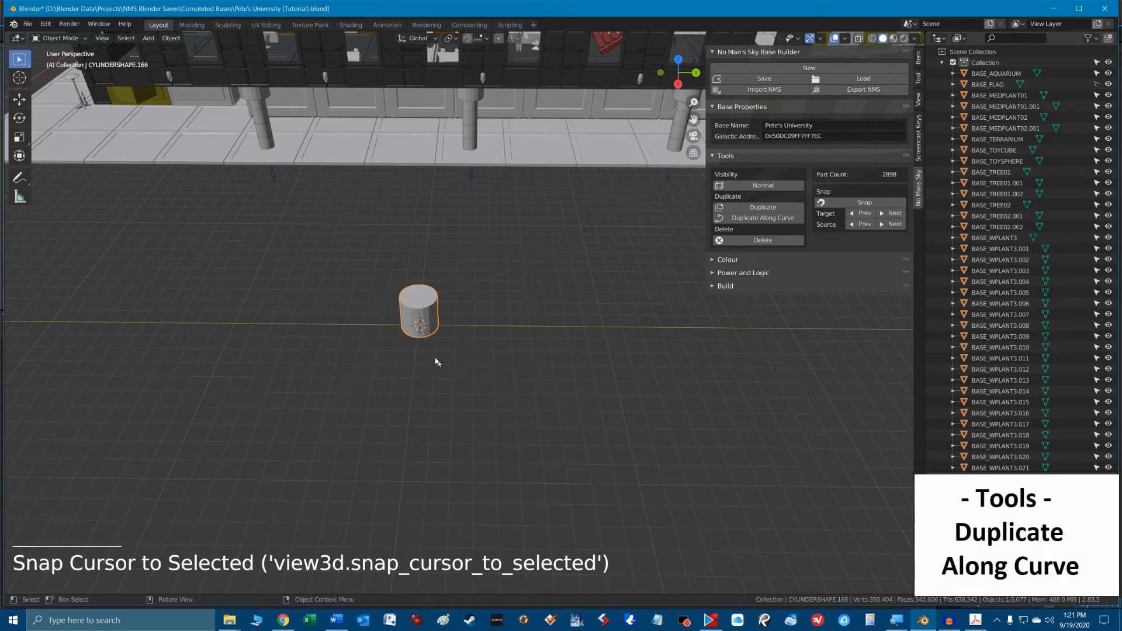
scroll(417, 340, "up", 5)
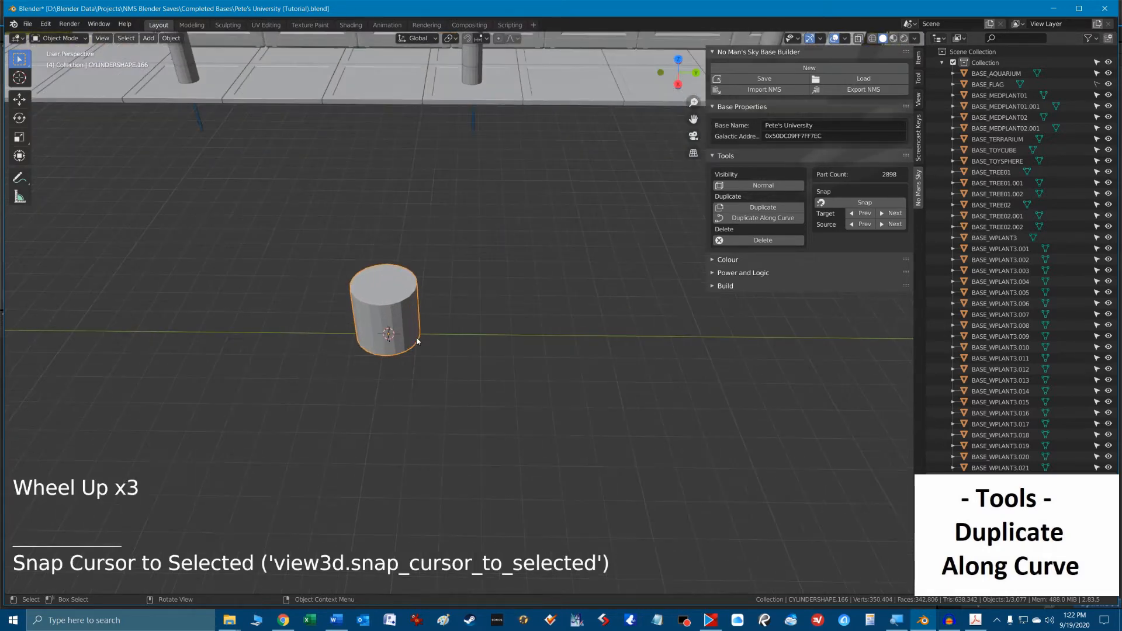
scroll(420, 348, "down", 4)
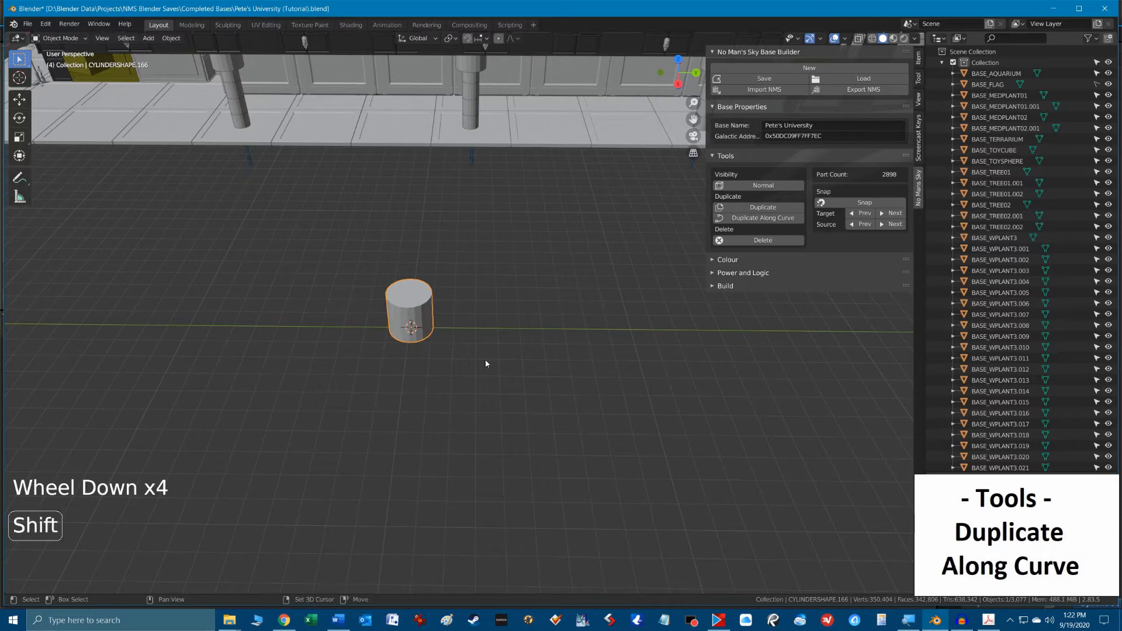
Add a Bezier circle at the 3D cursor and scale it up about 11 times around the cylinder.
key("shift+a")
mouse_move(486, 363)
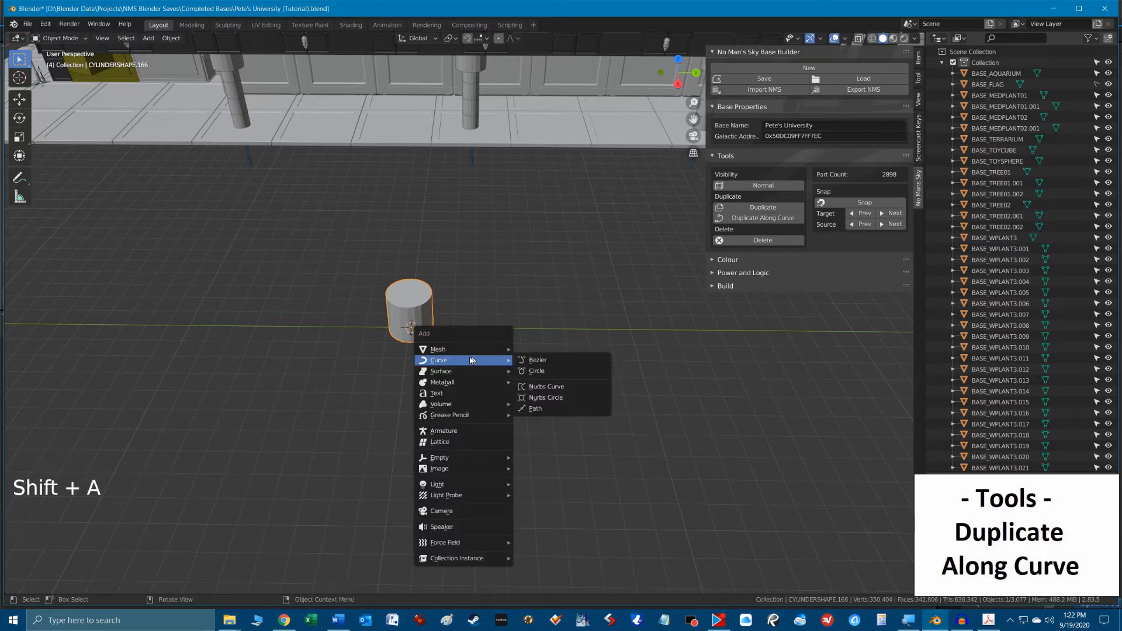
left_click(551, 375)
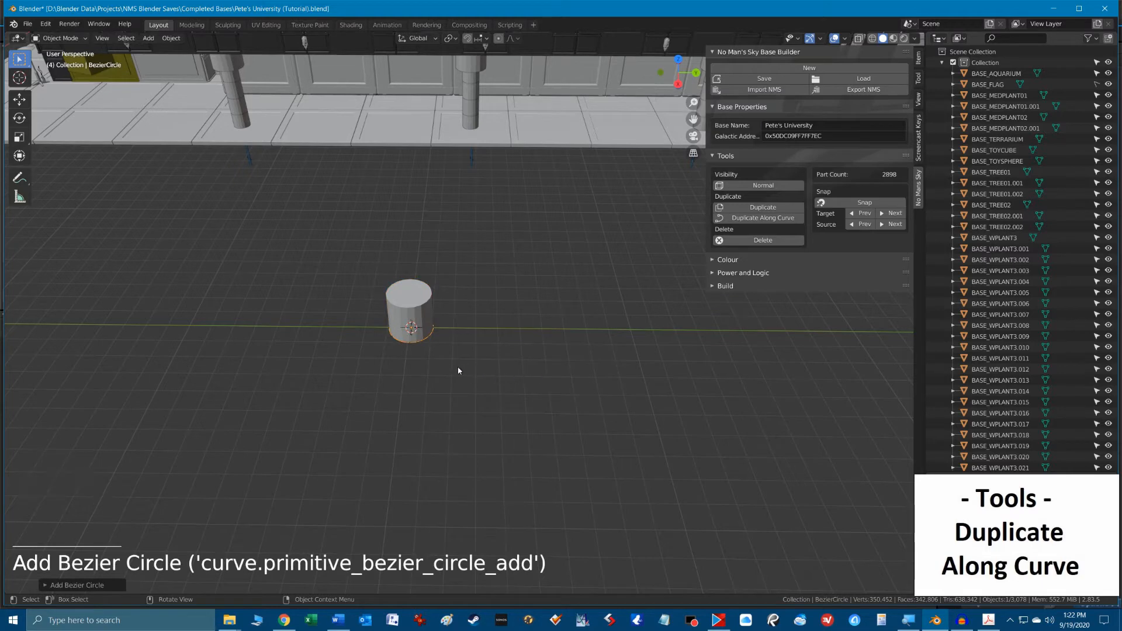
key("s")
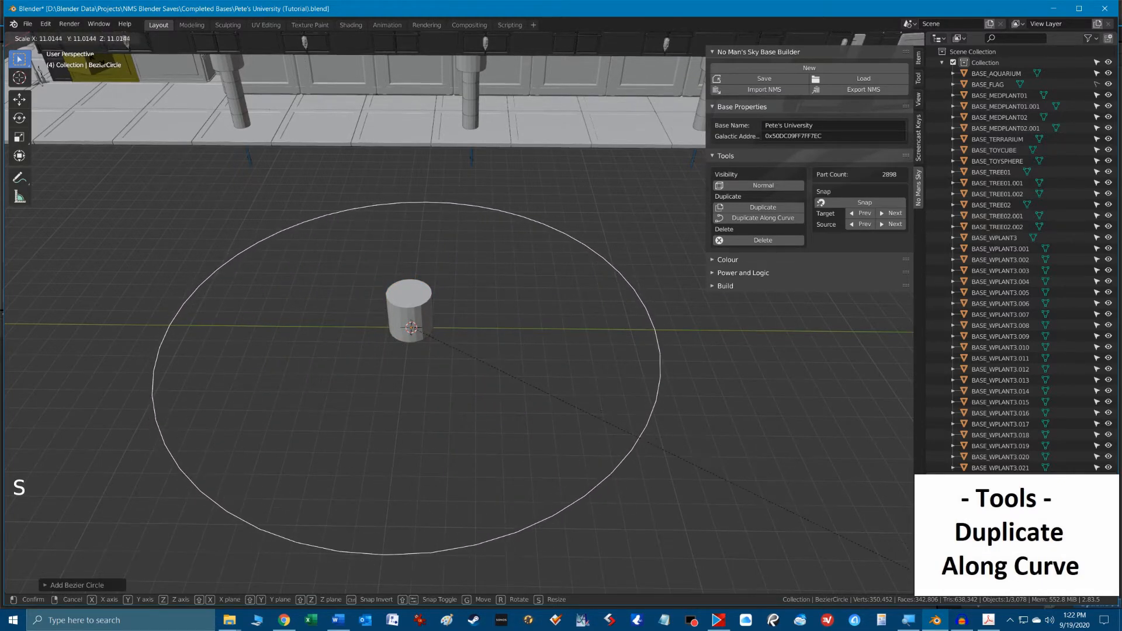
left_click(917, 573)
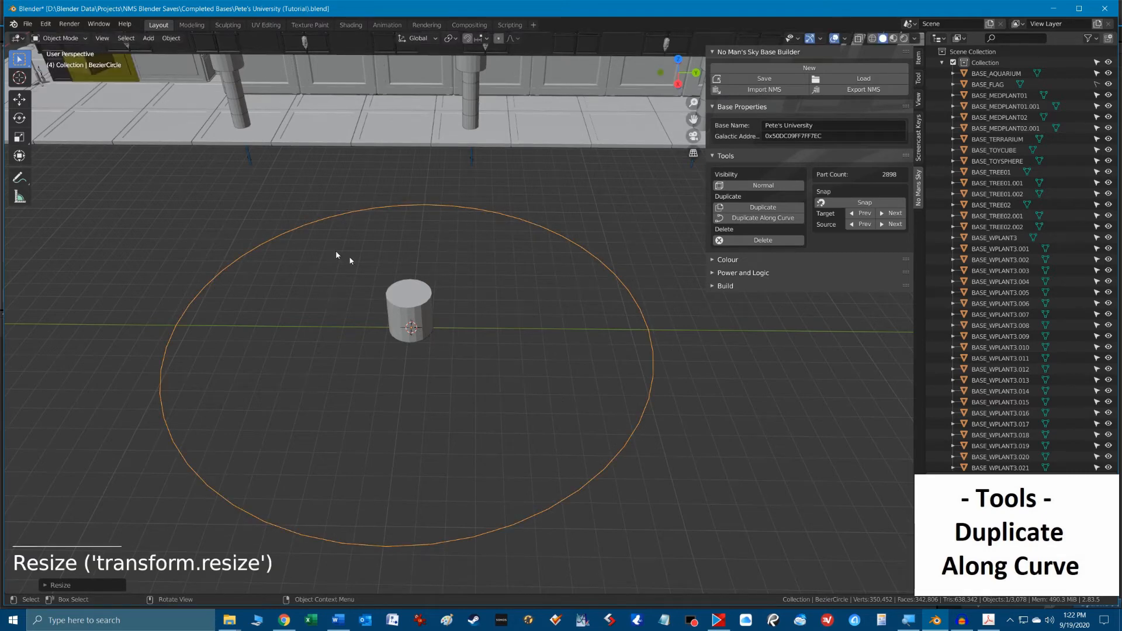
Select the cylinder and the Bezier circle, and run Duplicate Along Curve with a distance percentage of 0.05 between items.
left_click(426, 310)
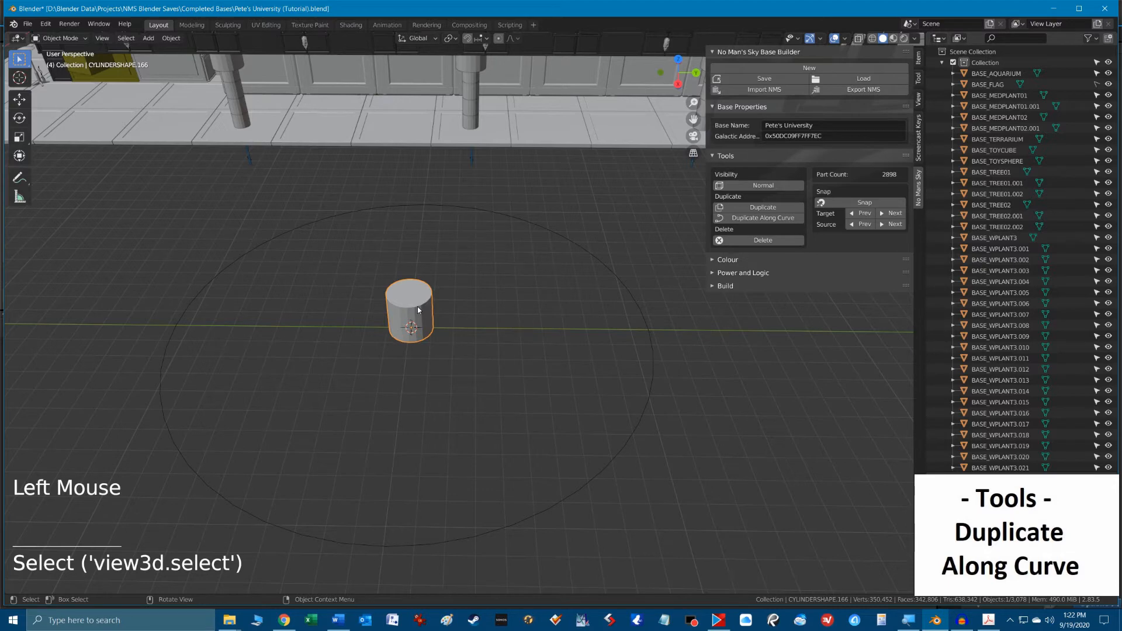
left_click(425, 322)
left_click(655, 372, "shift")
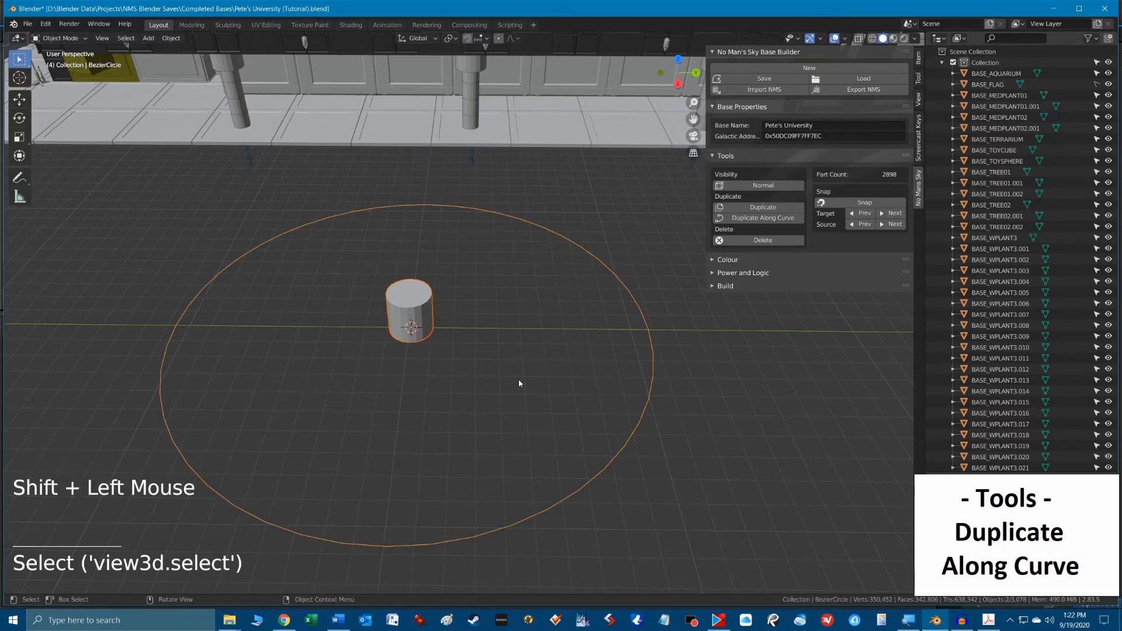
left_click(778, 224)
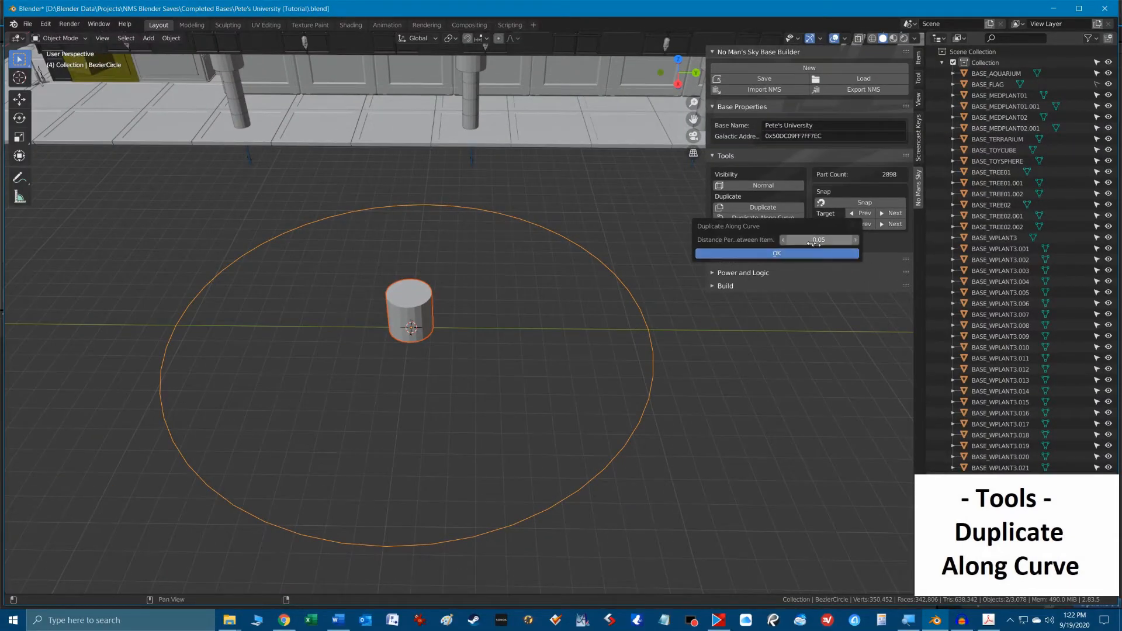
left_click(777, 256)
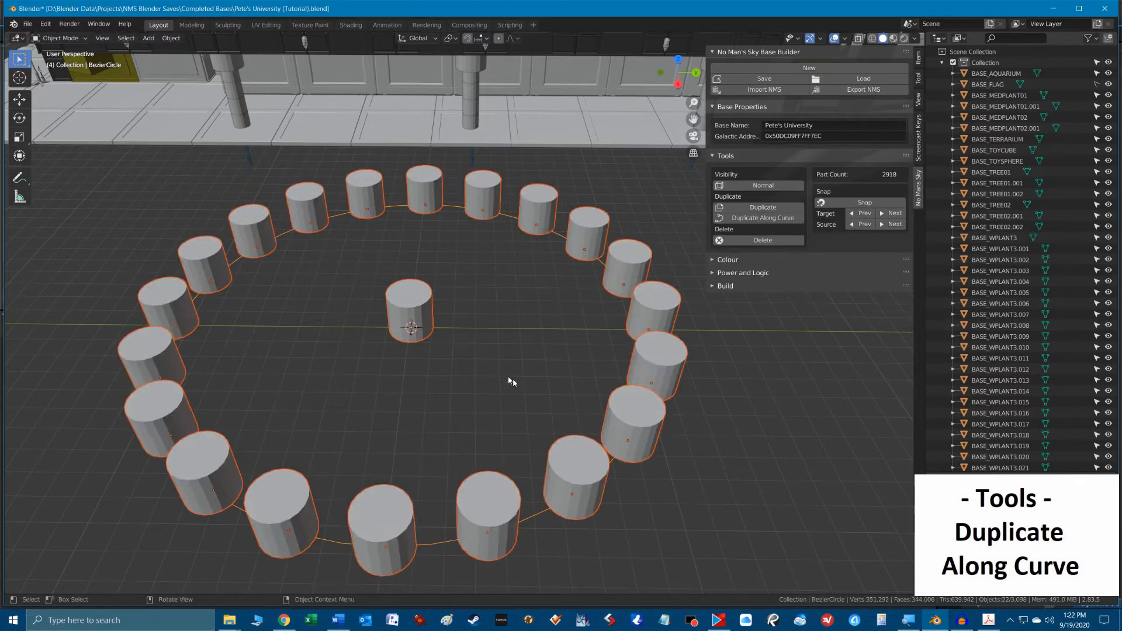
Select only the Bezier circle and scale it down so the ring of cylinders closes up around the centre one.
scroll(480, 366, "down", 2)
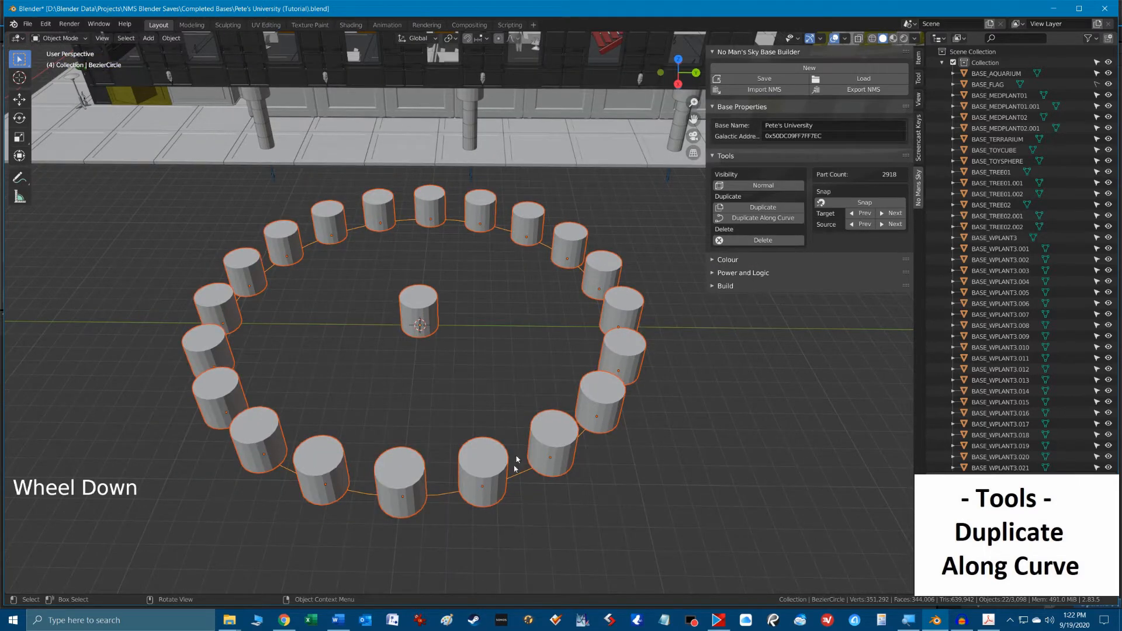
scroll(473, 475, "down", 1)
scroll(473, 475, "up", 1)
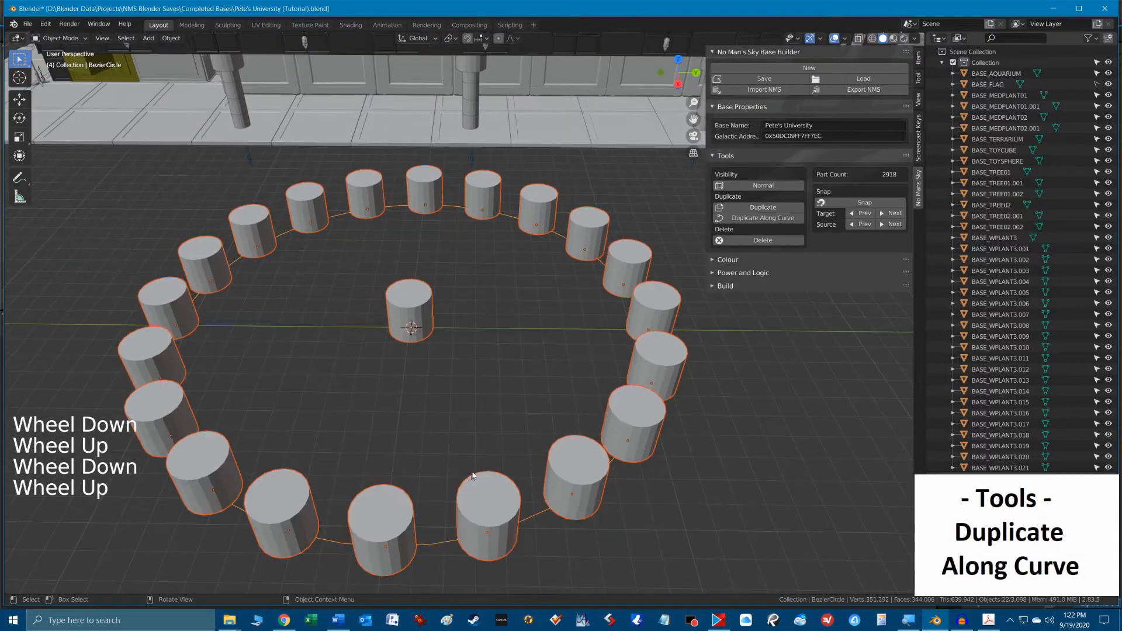
left_click(445, 545)
scroll(453, 515, "down", 2)
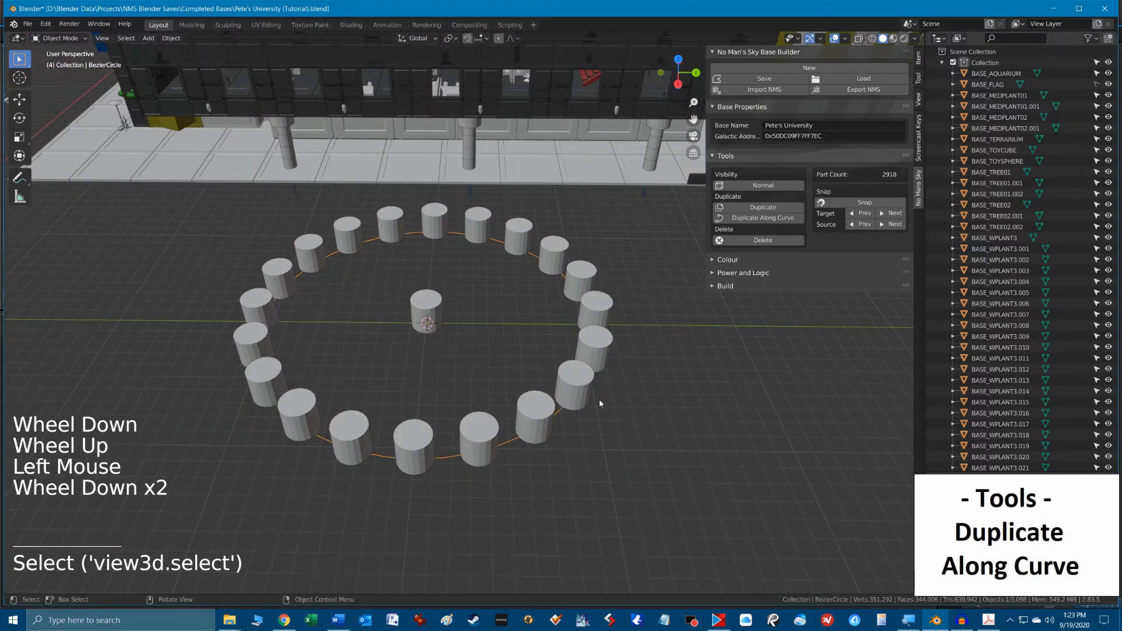
scroll(440, 349, "up", 1)
scroll(440, 349, "down", 1)
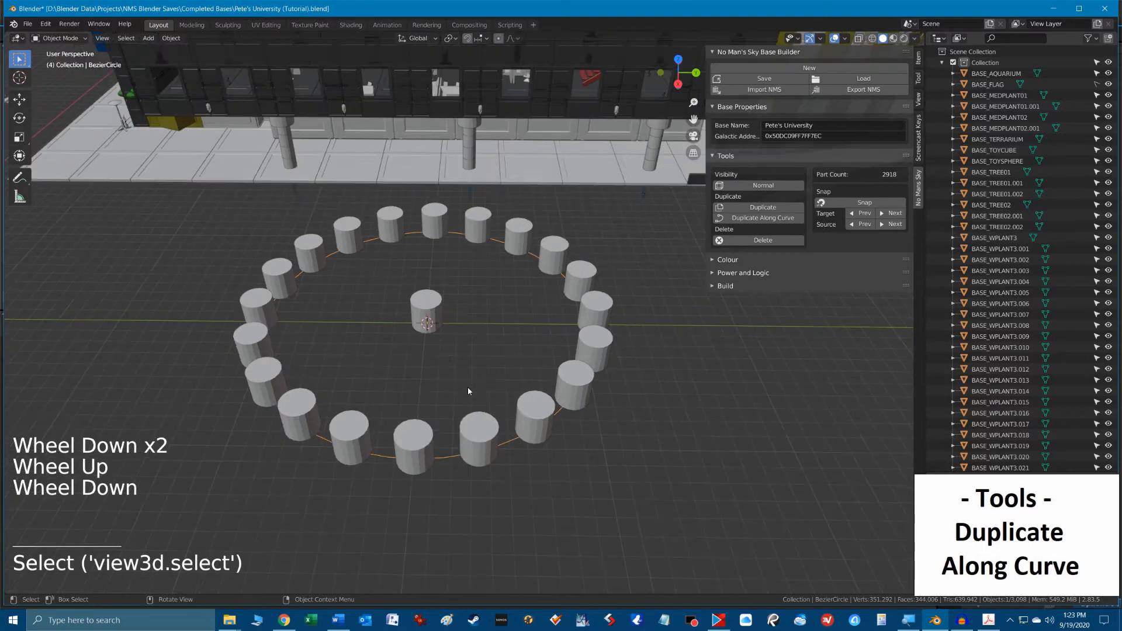
middle_click_drag(461, 366, 468, 304, "shift")
scroll(463, 331, "up", 1)
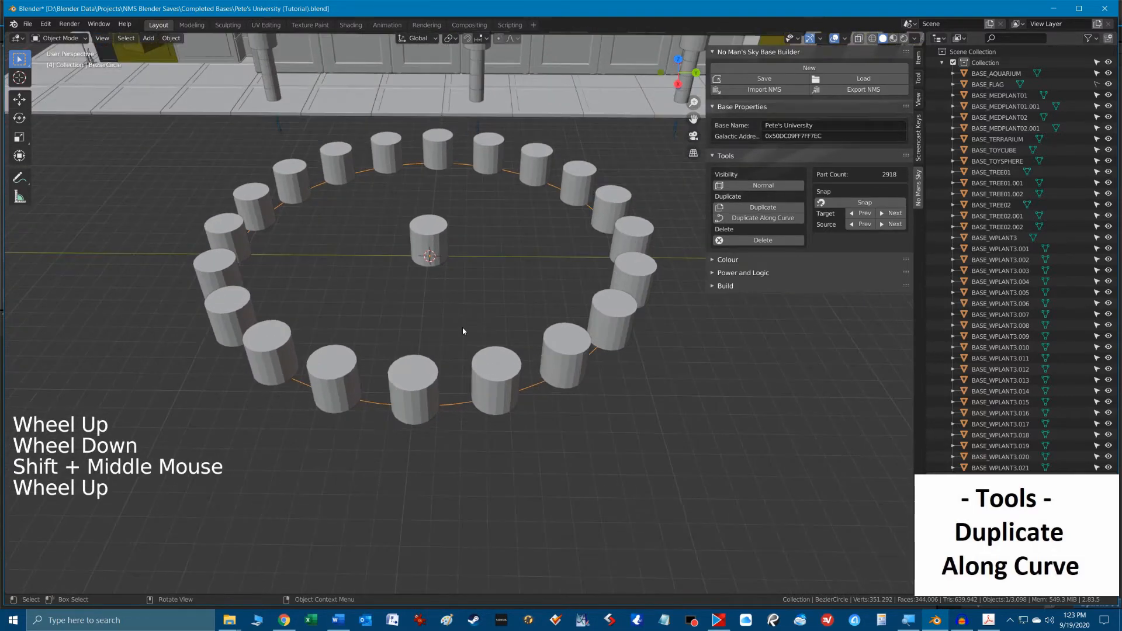
key("s")
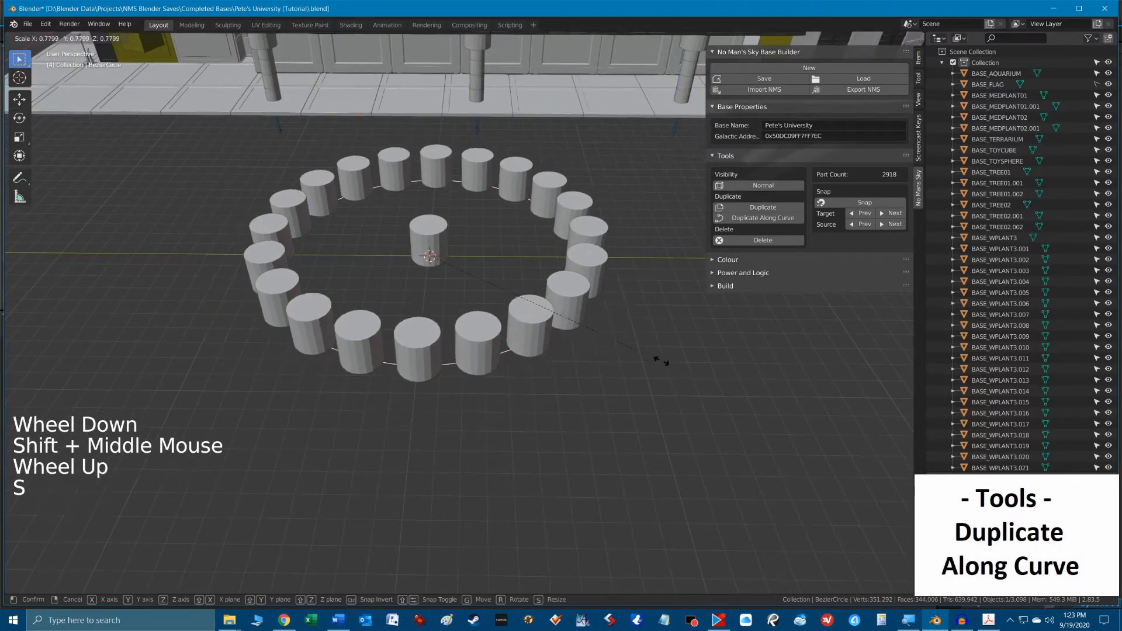
left_click(615, 293)
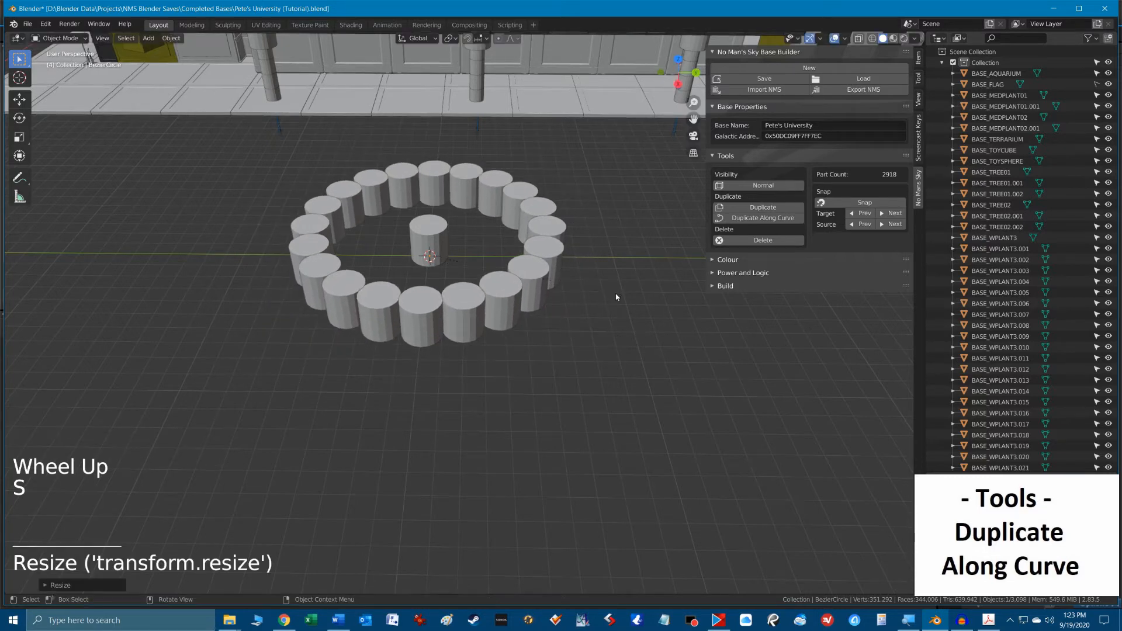
Hide one cylinder at the front of the ring to expose the curve, and select the Bezier circle through the gap.
scroll(505, 292, "down", 1)
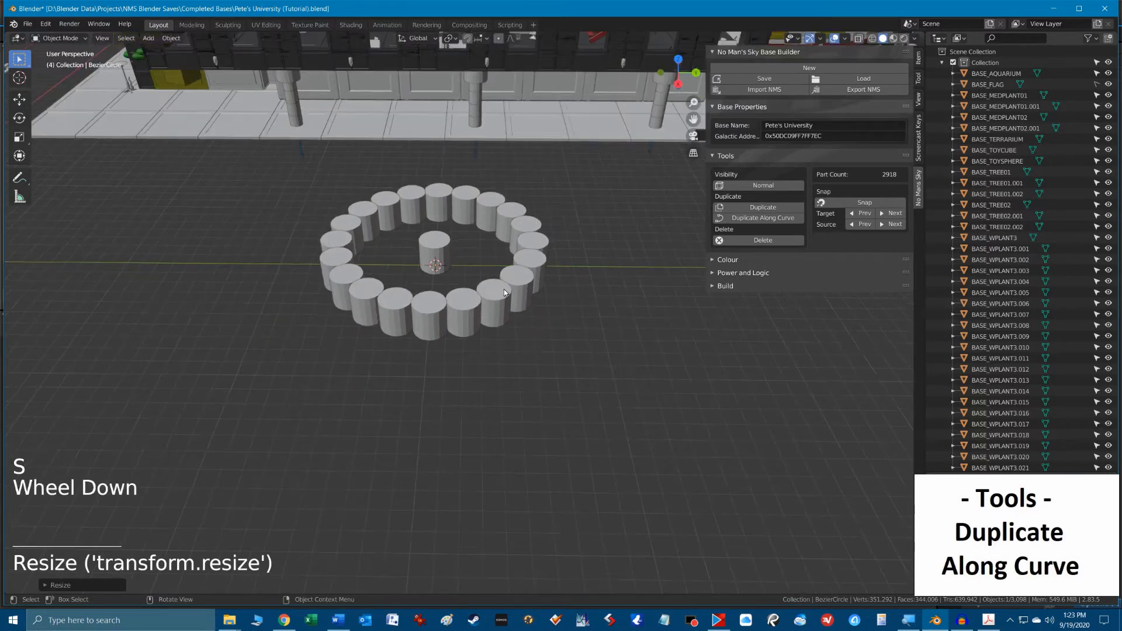
left_click(521, 294)
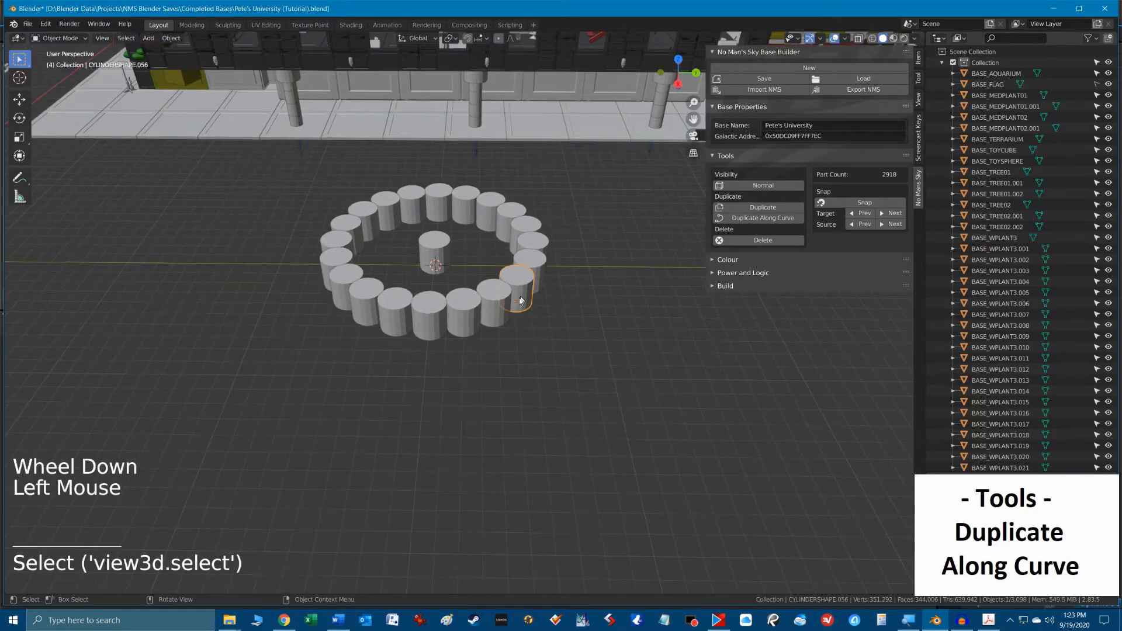
key("h")
left_click(469, 325)
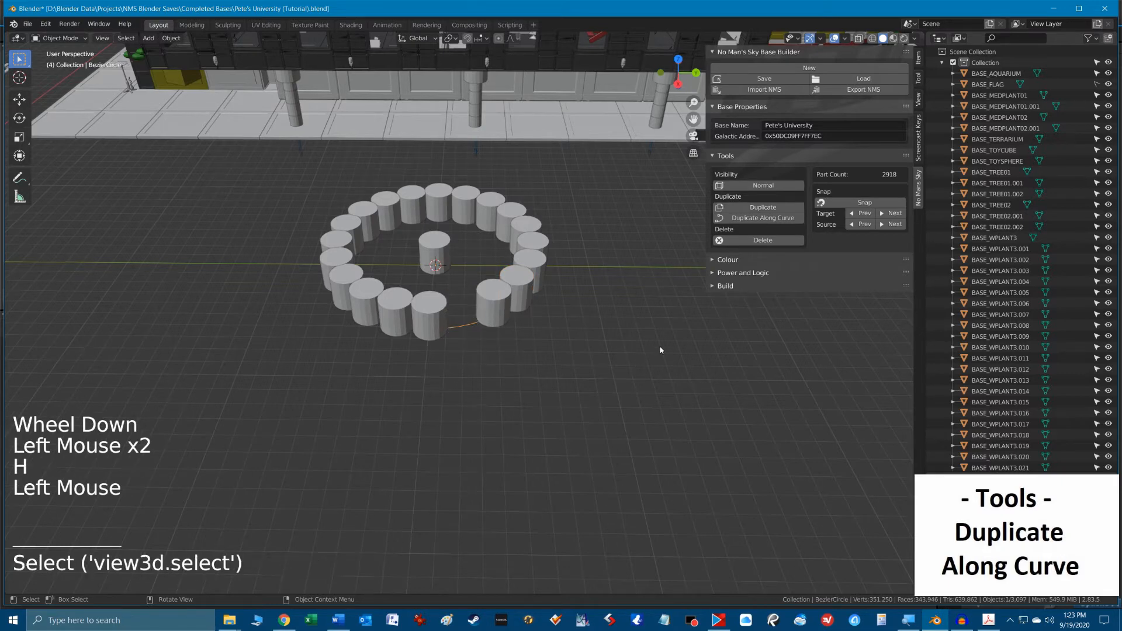
Try rotating the Bezier circle with its cylinders, freely and around the global X axis, cancelling both rotations.
key("r")
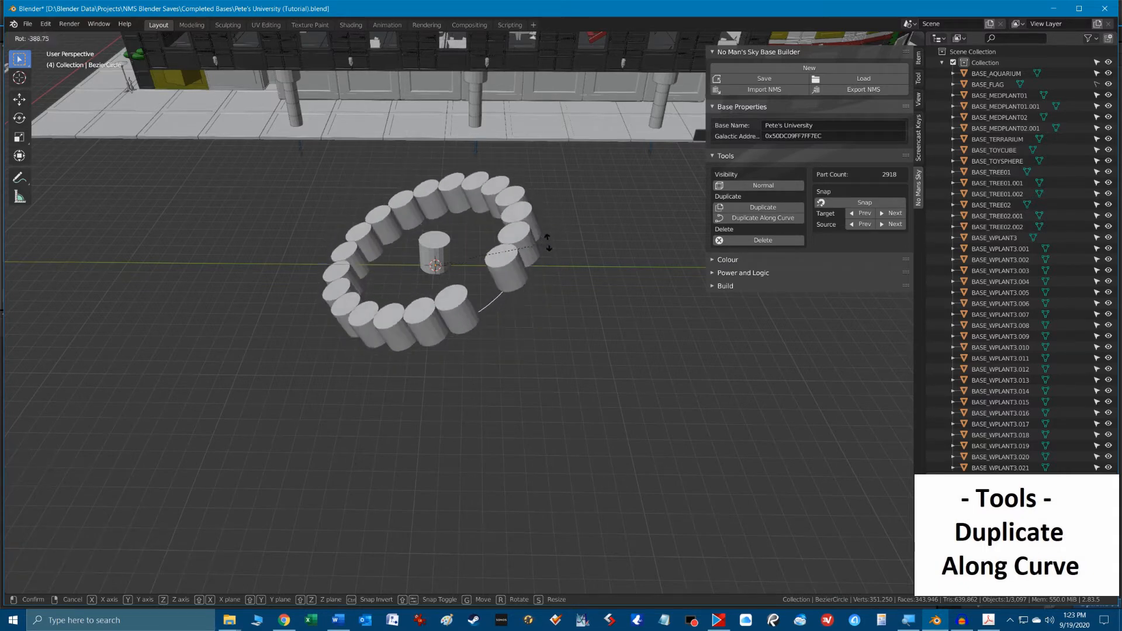
left_click(557, 267)
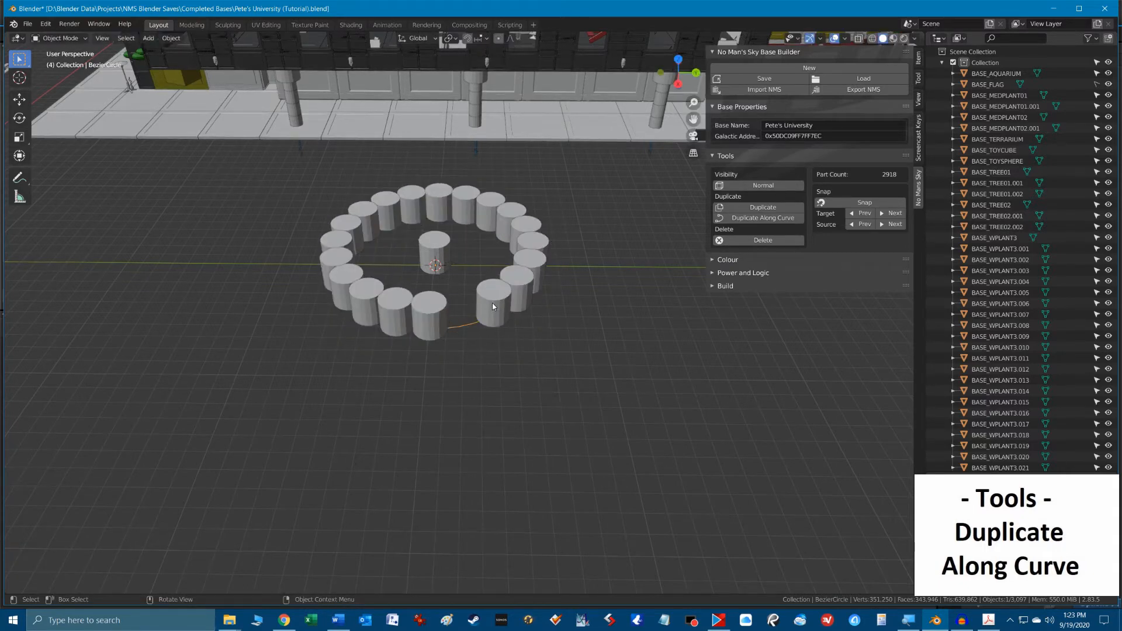
key("r")
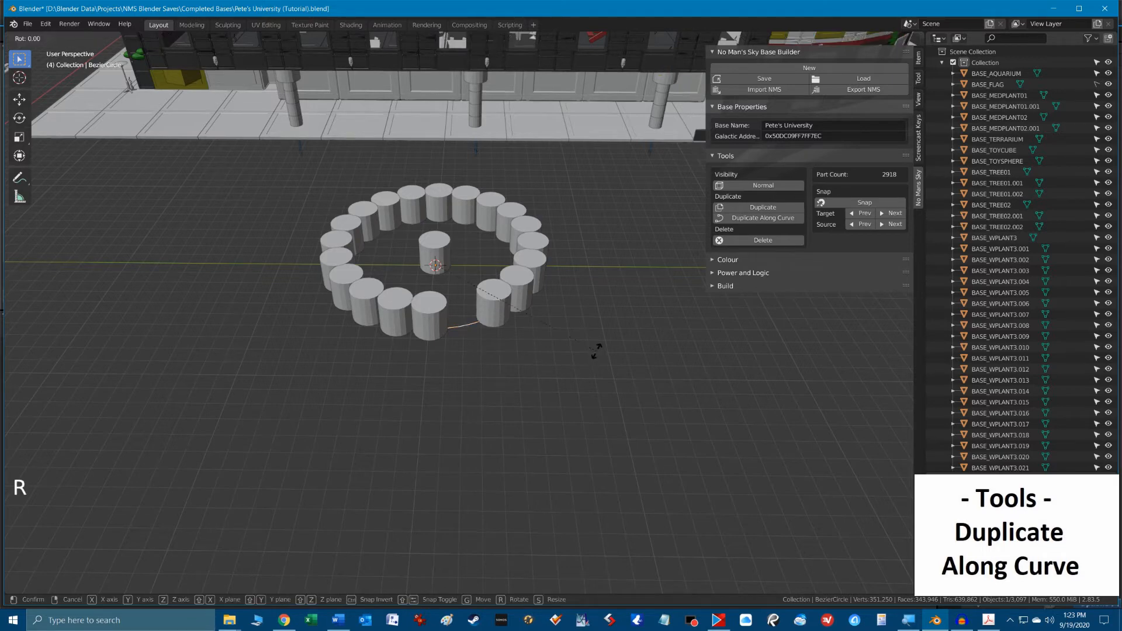
key("x")
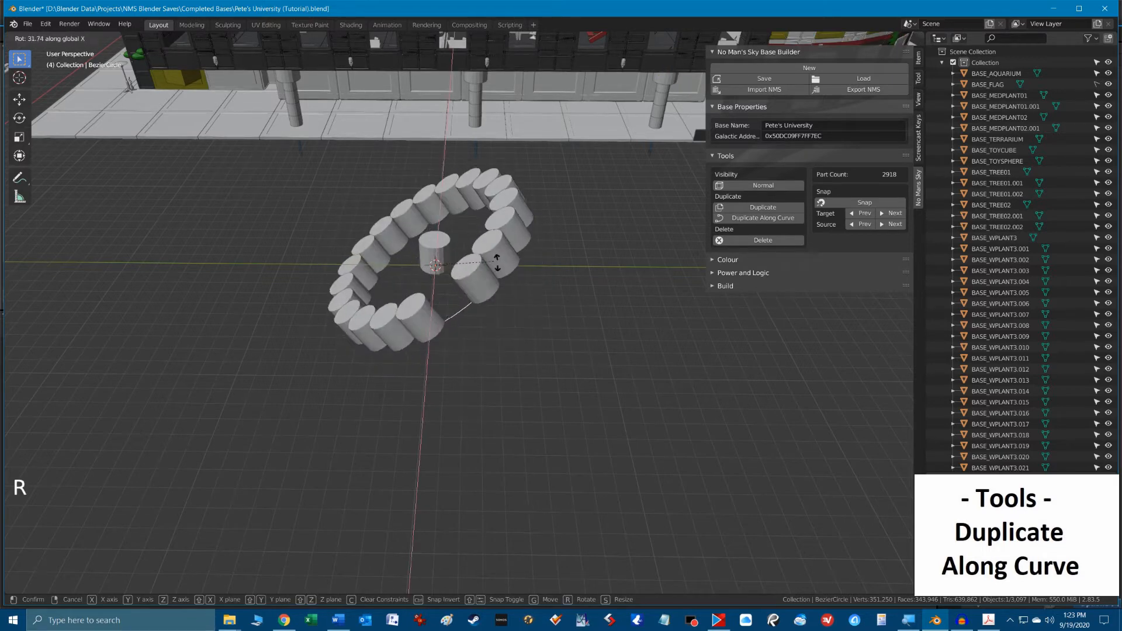
left_click(520, 306)
Select the cylinder beside the gap in the ring and rotate it on its own around the global X axis.
left_click(431, 326)
key("r")
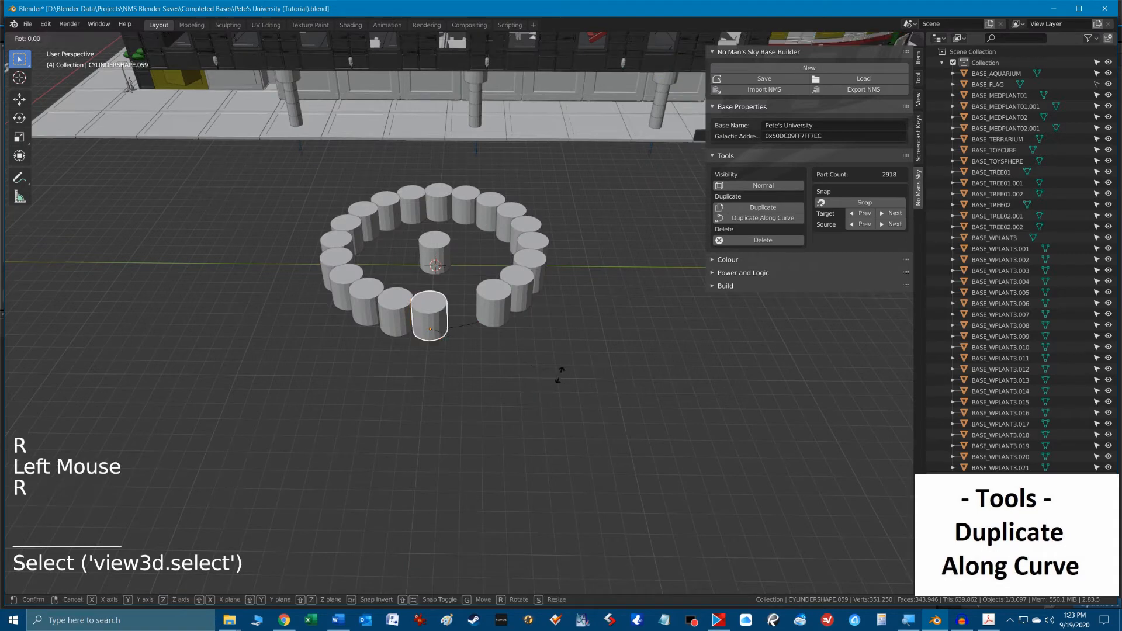
key("x")
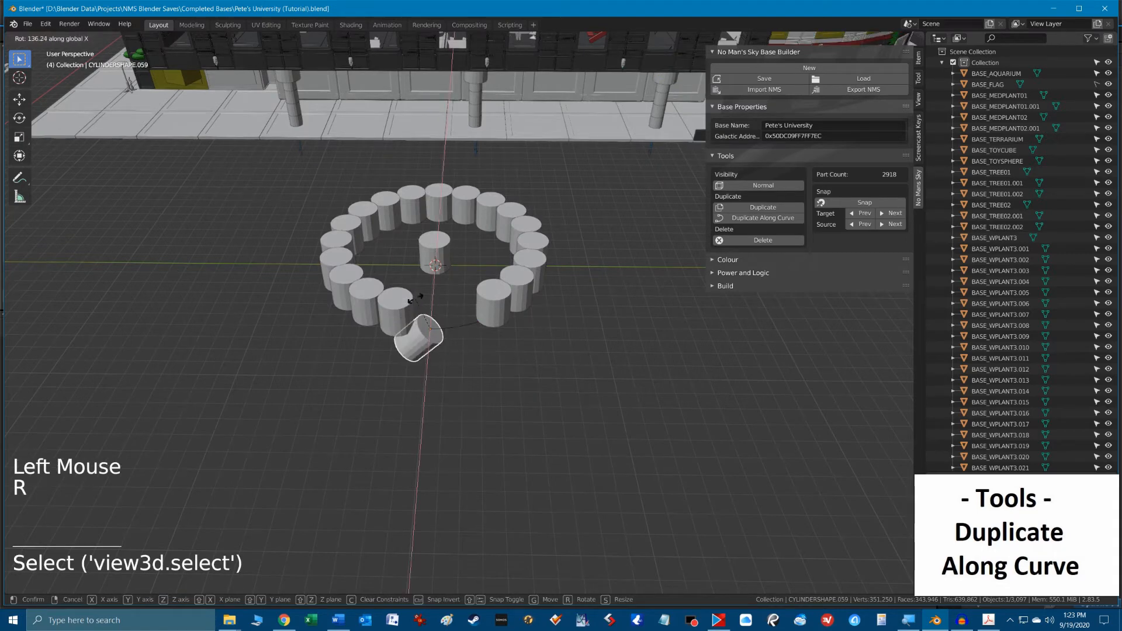
left_click(408, 310)
Select the Bezier circle through the gap, cancel a trial rotation, and delete the circle.
left_click(464, 330)
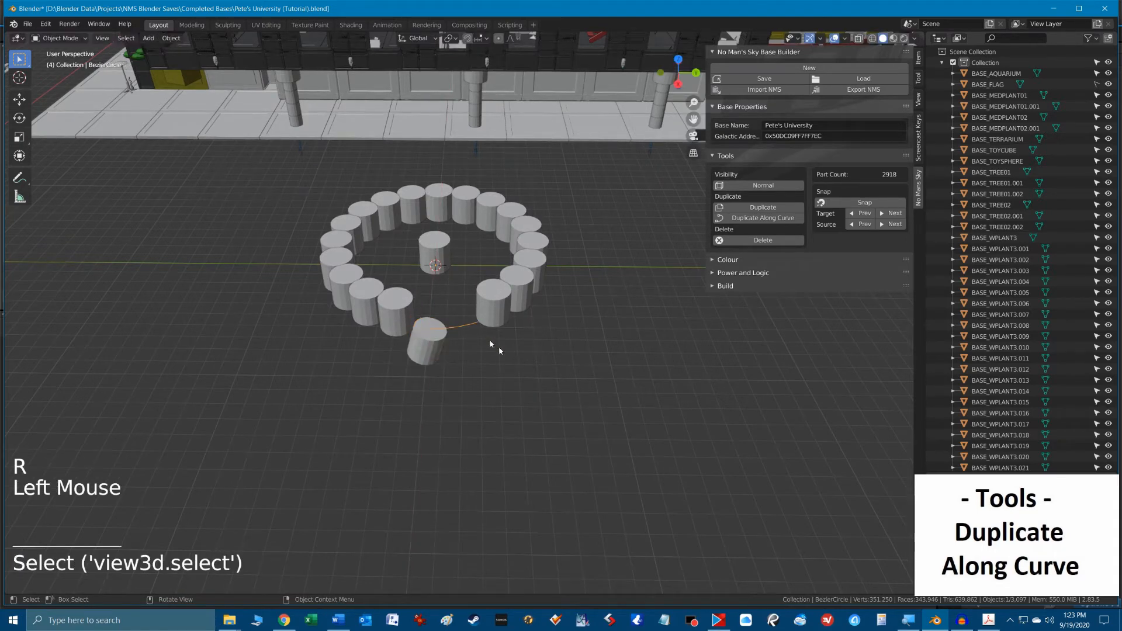
key("r")
right_click(462, 337)
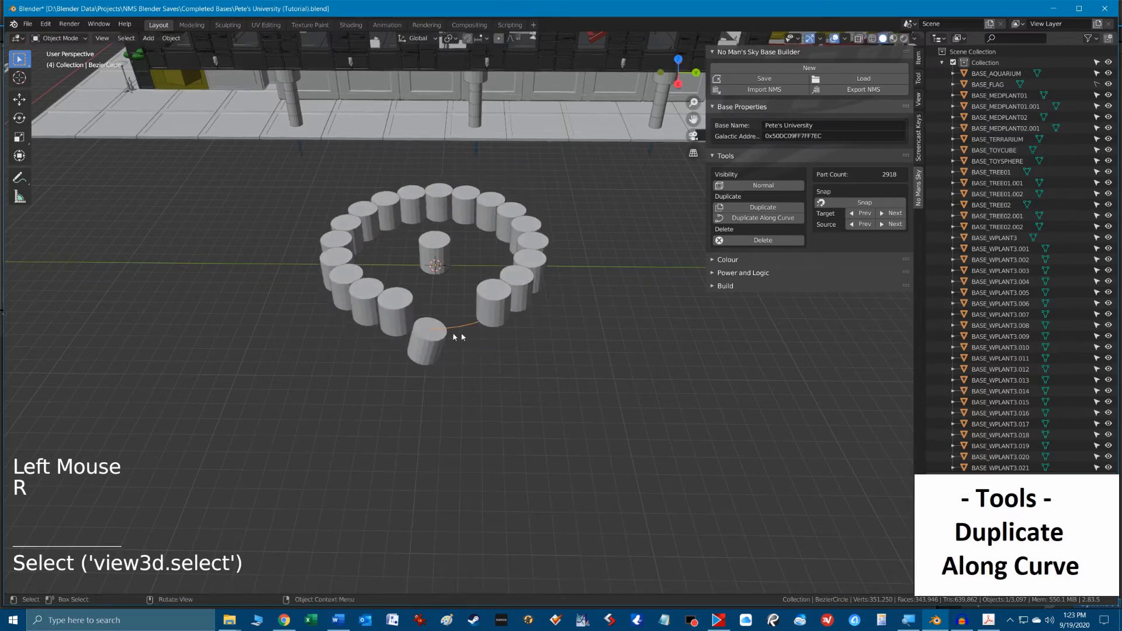
key("Delete")
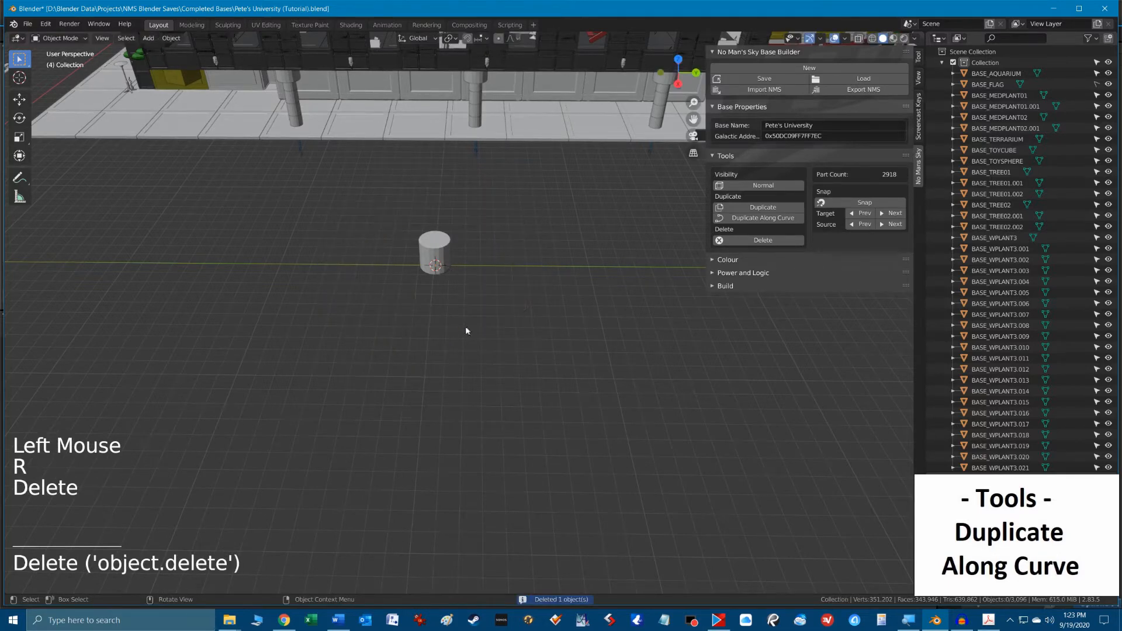
Move two cylinders one after another out of the overlapping pile at the world origin.
scroll(465, 328, "down", 3)
middle_click_drag(406, 336, 371, 340, "shift")
scroll(321, 345, "up", 3)
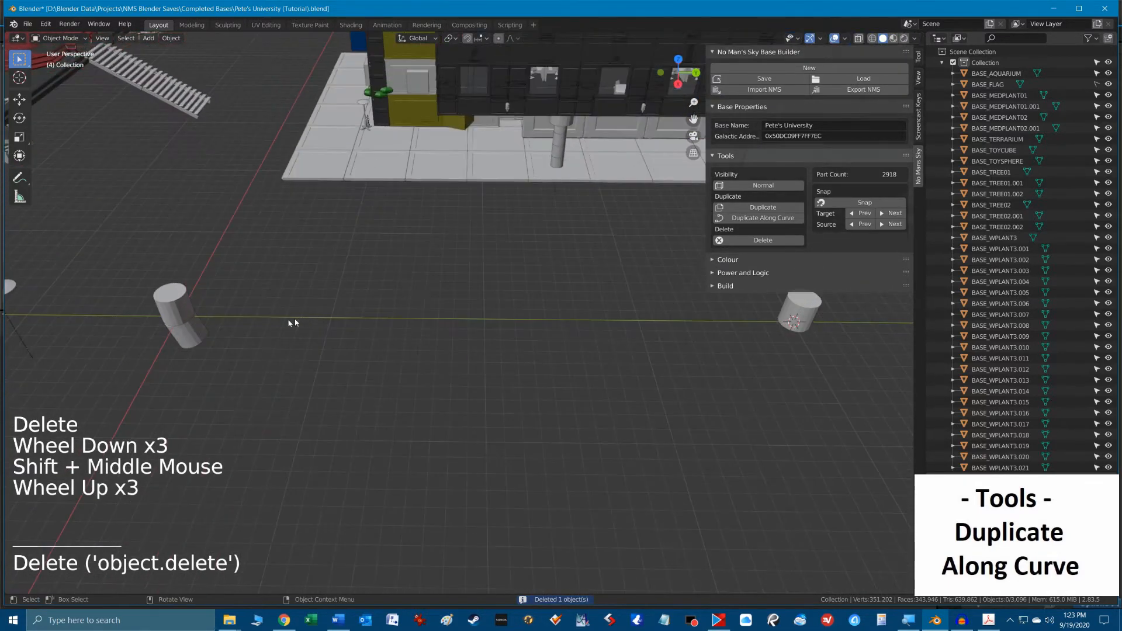
middle_click_drag(293, 320, 412, 327, "shift")
left_click(412, 322)
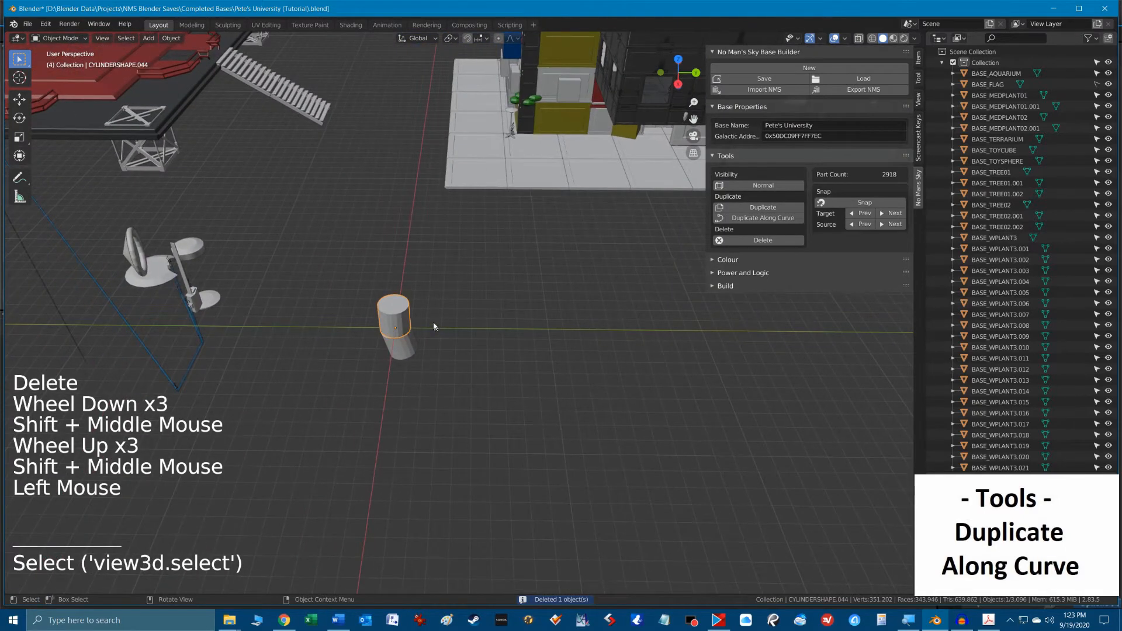
key("g")
left_click(502, 302)
left_click(391, 306)
key("g")
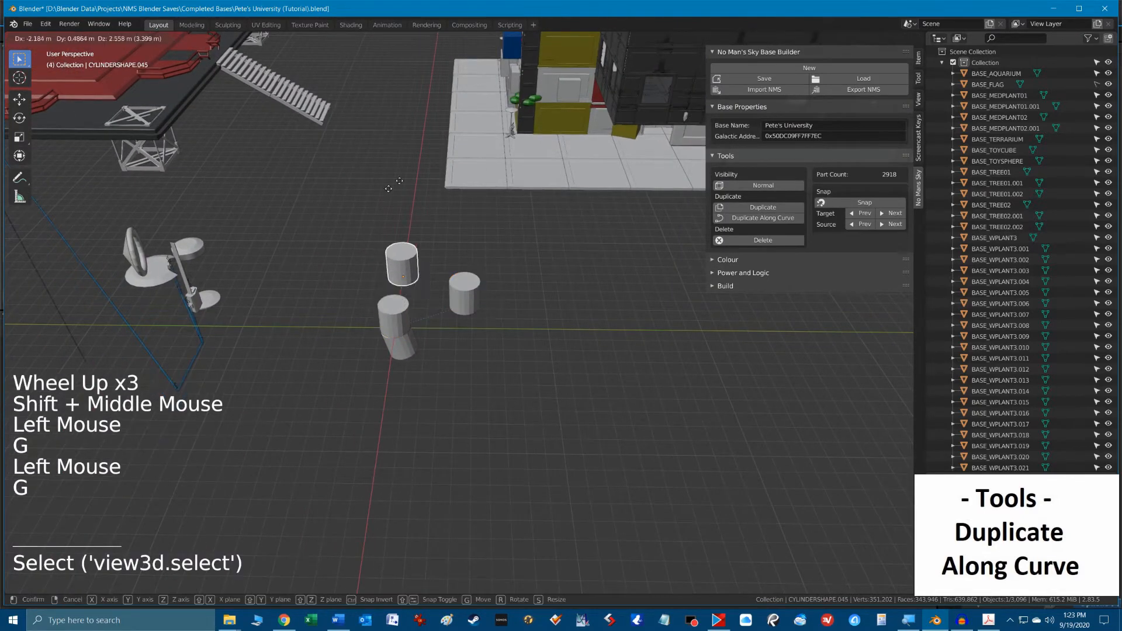
left_click(401, 180)
Box-select all the duplicated cylinders around the world origin and delete them.
left_click_drag(339, 218, 512, 428)
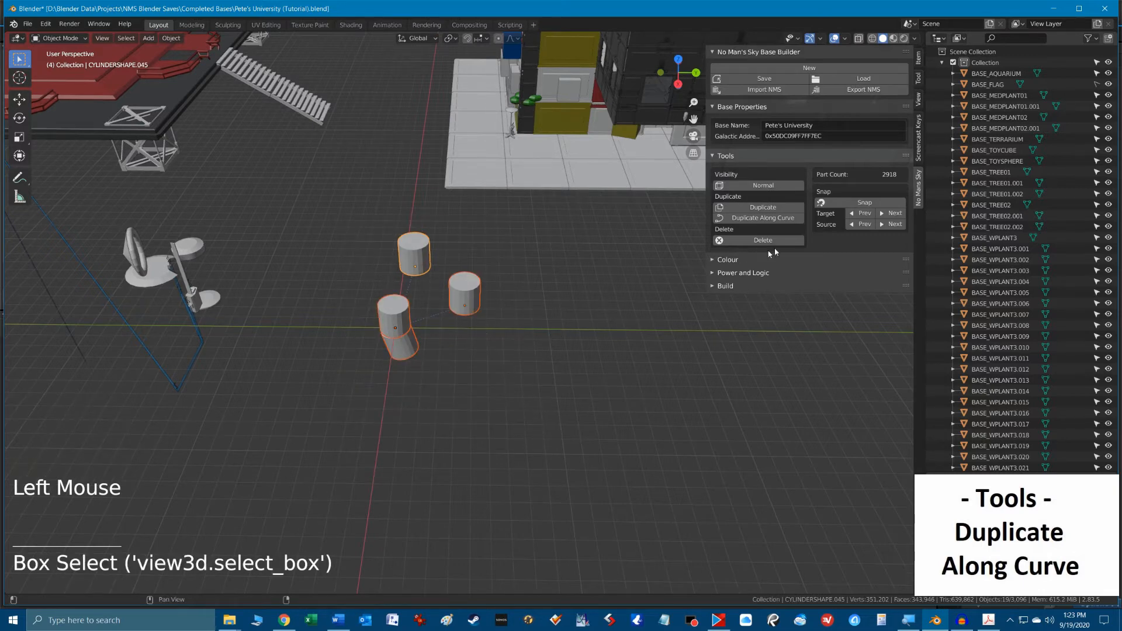
key("ctrl")
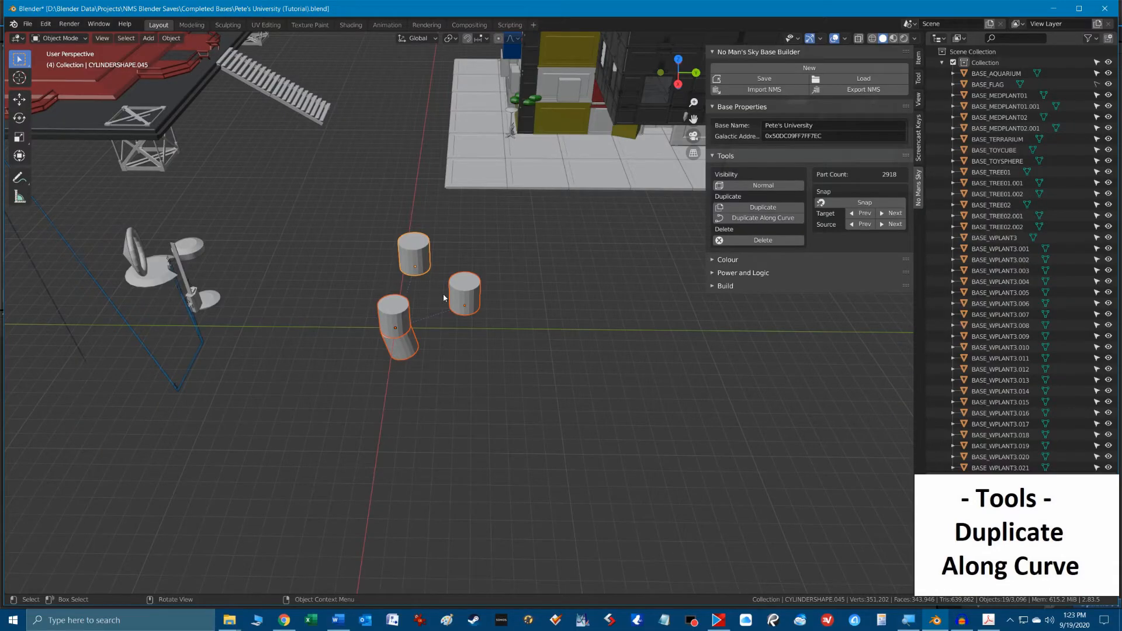
key("Delete")
Duplicate a floor panel from the front edge of the walkway and place the copy on the open ground near the cylinder.
scroll(555, 318, "down", 1)
middle_click_drag(666, 368, 272, 369, "shift")
middle_click_drag(502, 351, 464, 346, "shift")
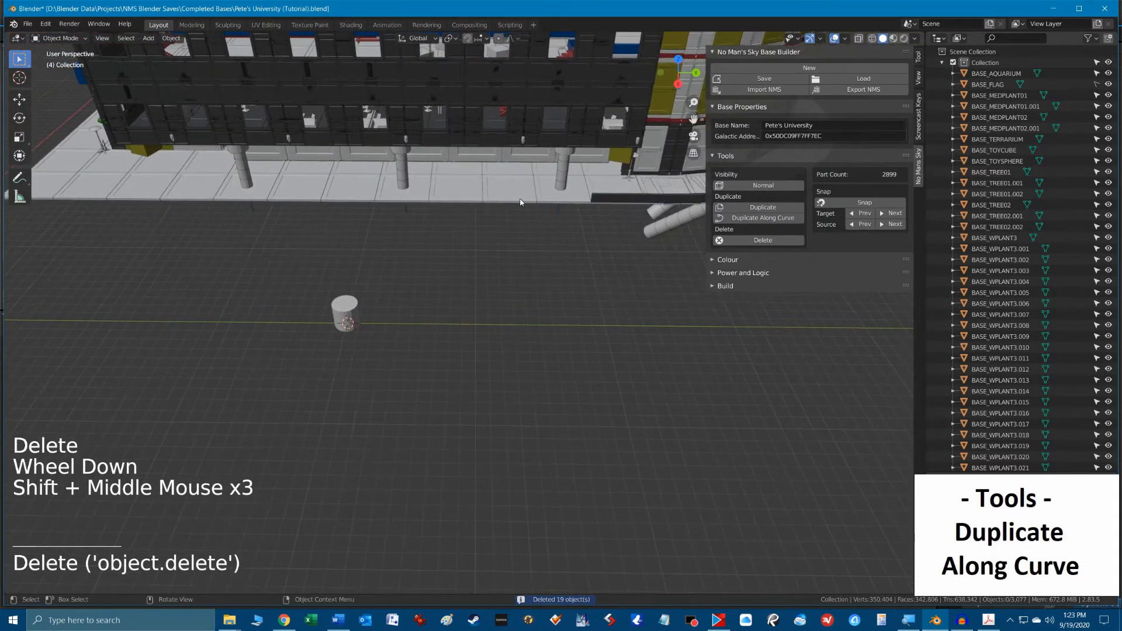
left_click(520, 202)
key("shift+d")
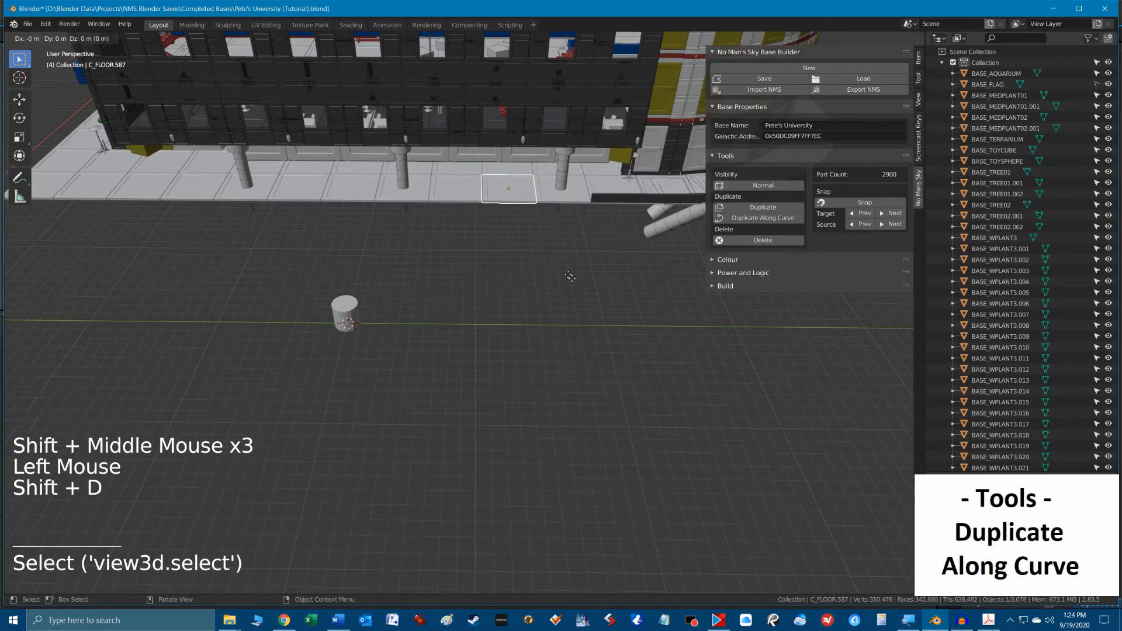
left_click(588, 468)
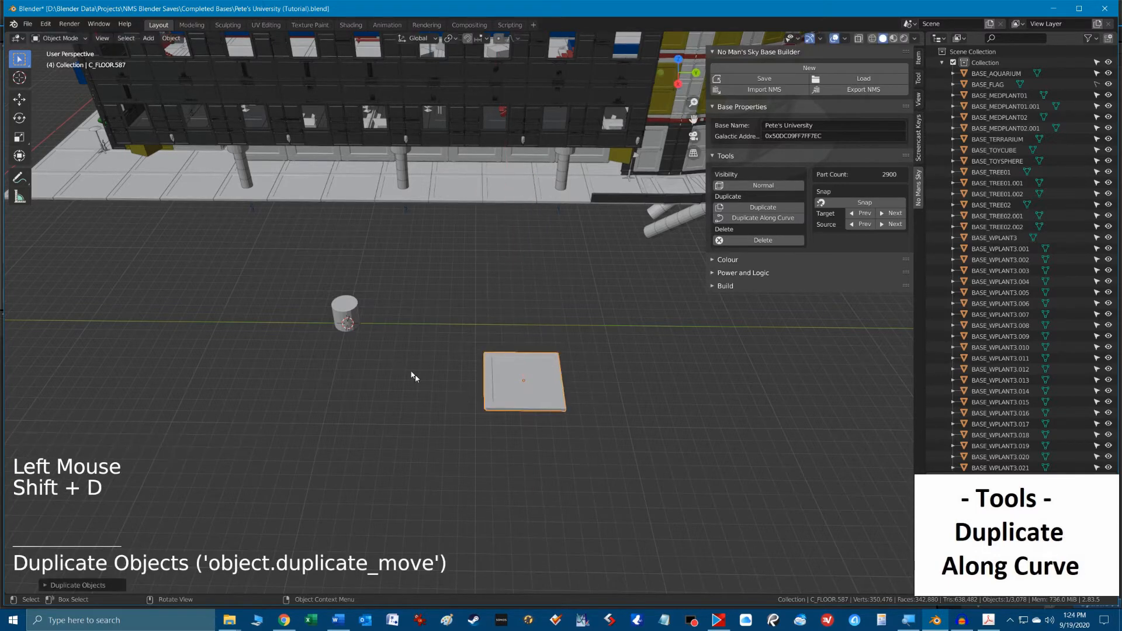
Snap the floor panel onto the cylinder, using the cylinder as the target, and undo the snap.
left_click(385, 375)
left_click(351, 321)
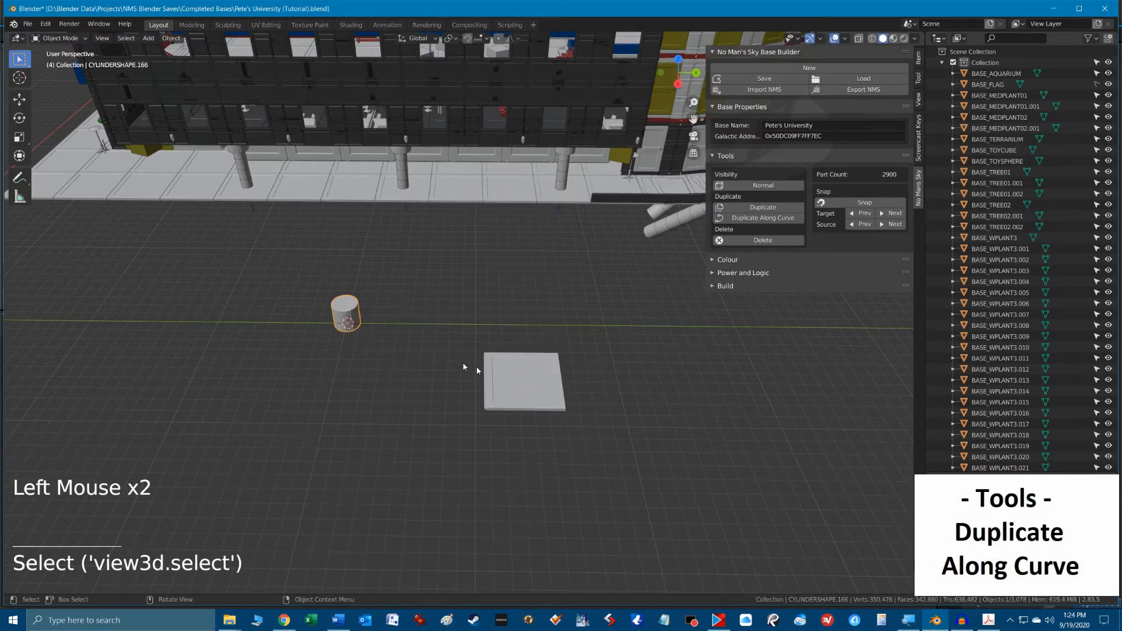
left_click(493, 374)
middle_click_drag(393, 378, 434, 345, "shift")
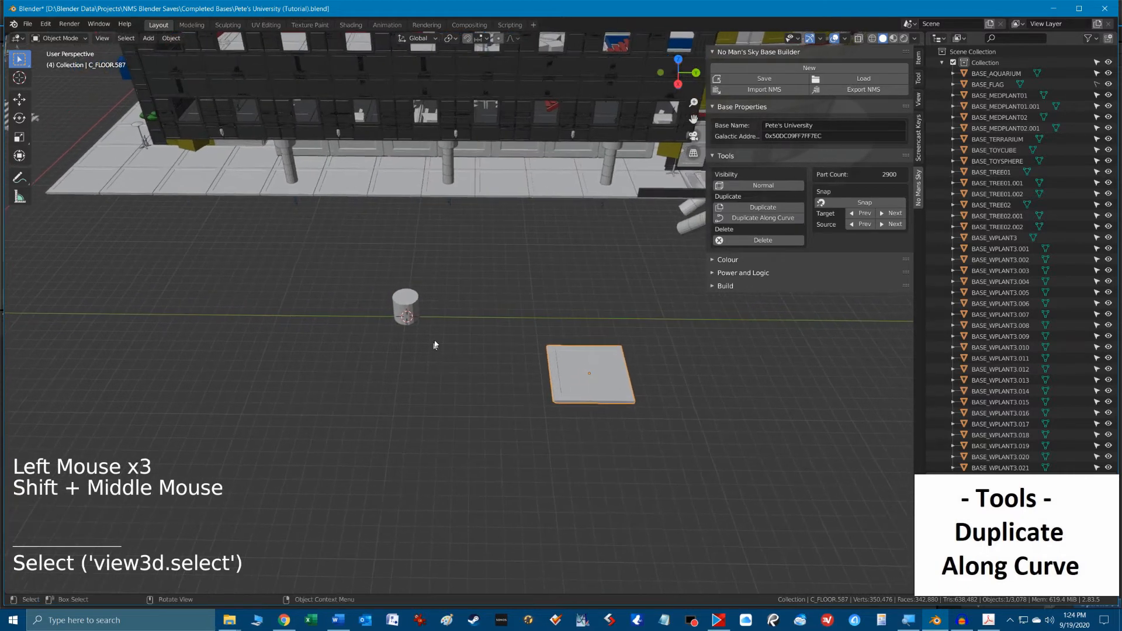
left_click(604, 377)
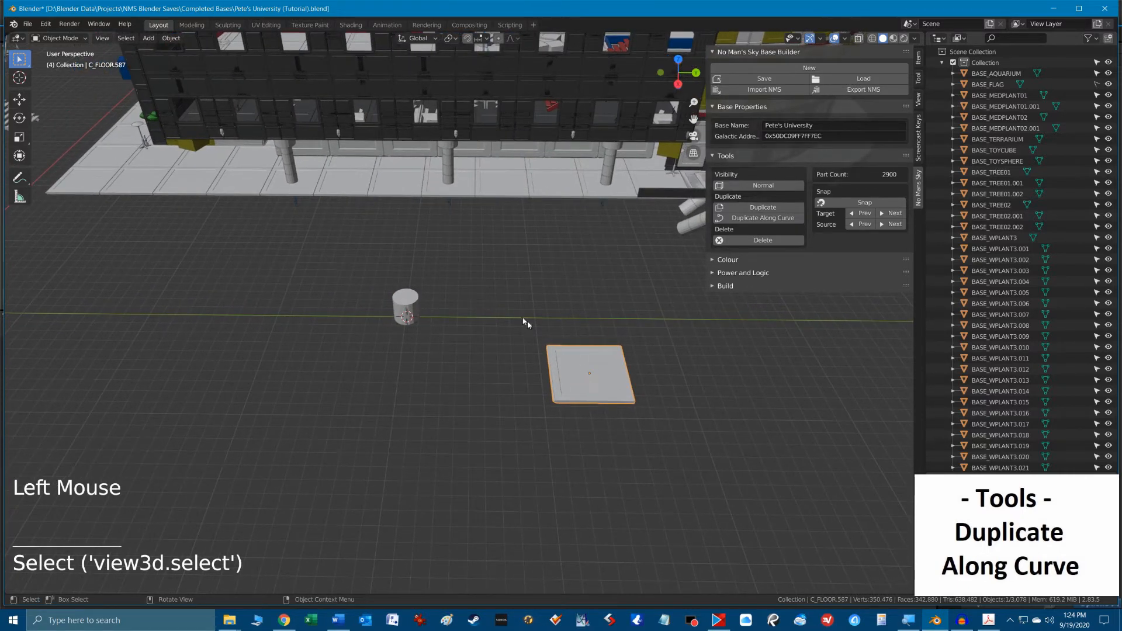
left_click(402, 301, "shift")
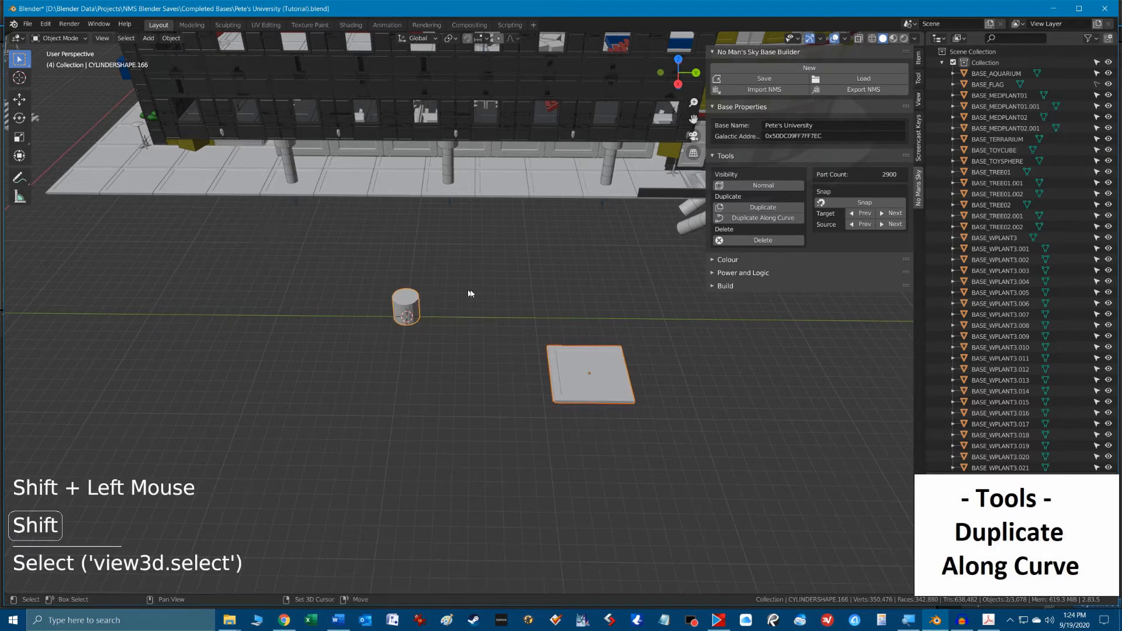
scroll(476, 327, "up", 4)
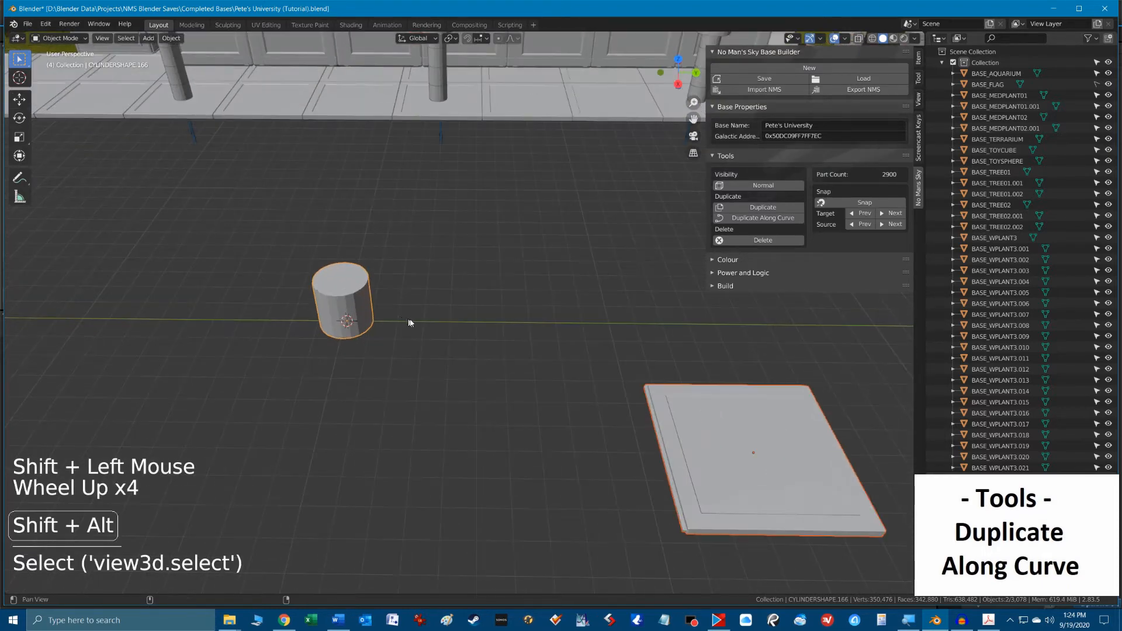
middle_click_drag(433, 318, 531, 311, "shift")
scroll(479, 310, "up", 2)
scroll(526, 330, "down", 2)
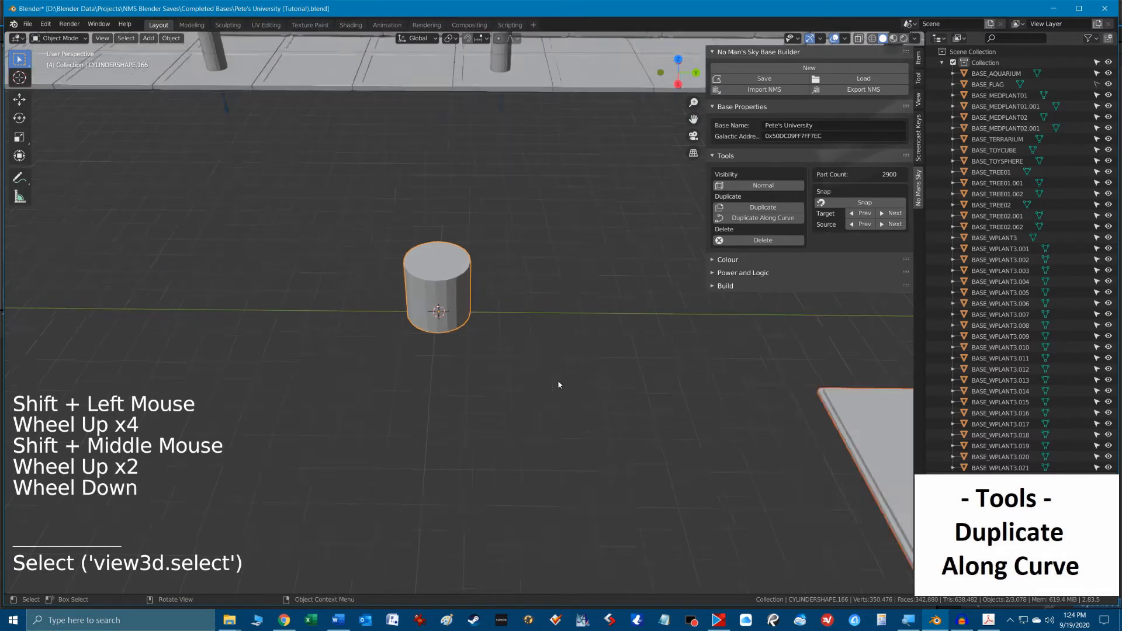
mouse_move(621, 384)
middle_mouse_down("shift")
mouse_move(475, 328)
mouse_move(605, 390)
middle_mouse_up("shift")
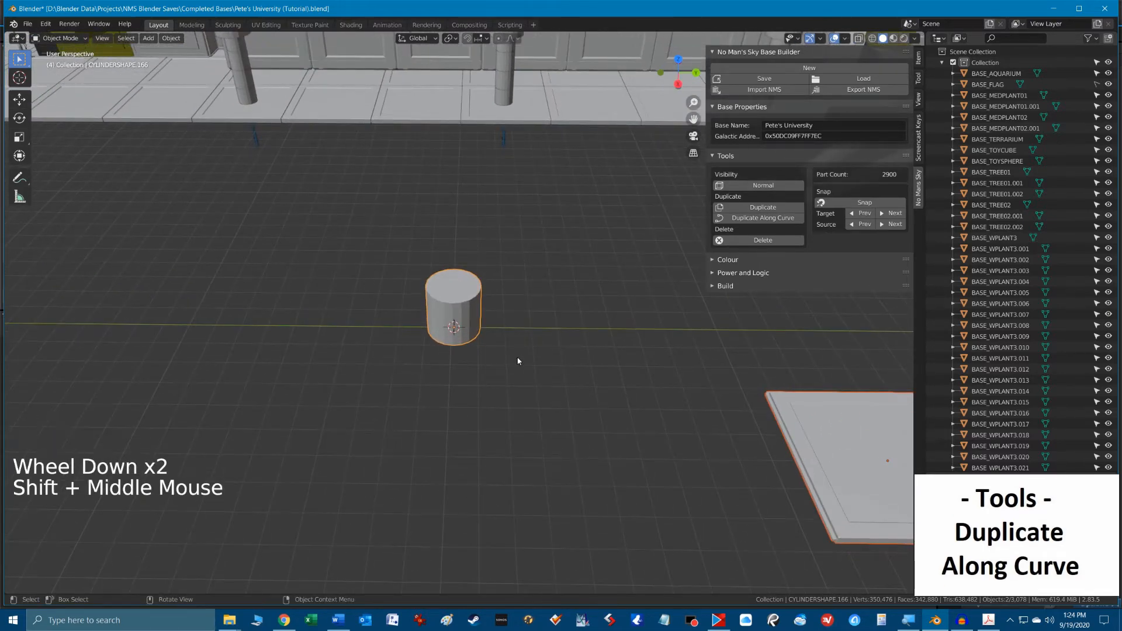
scroll(518, 354, "down", 3)
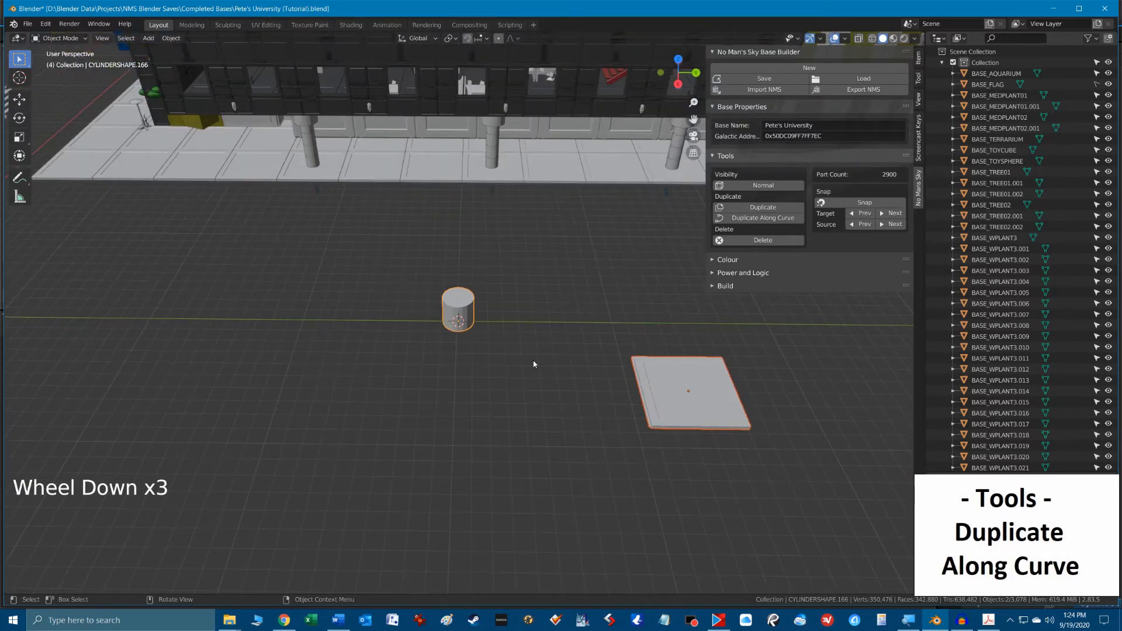
middle_click_drag(533, 364, 444, 359, "shift")
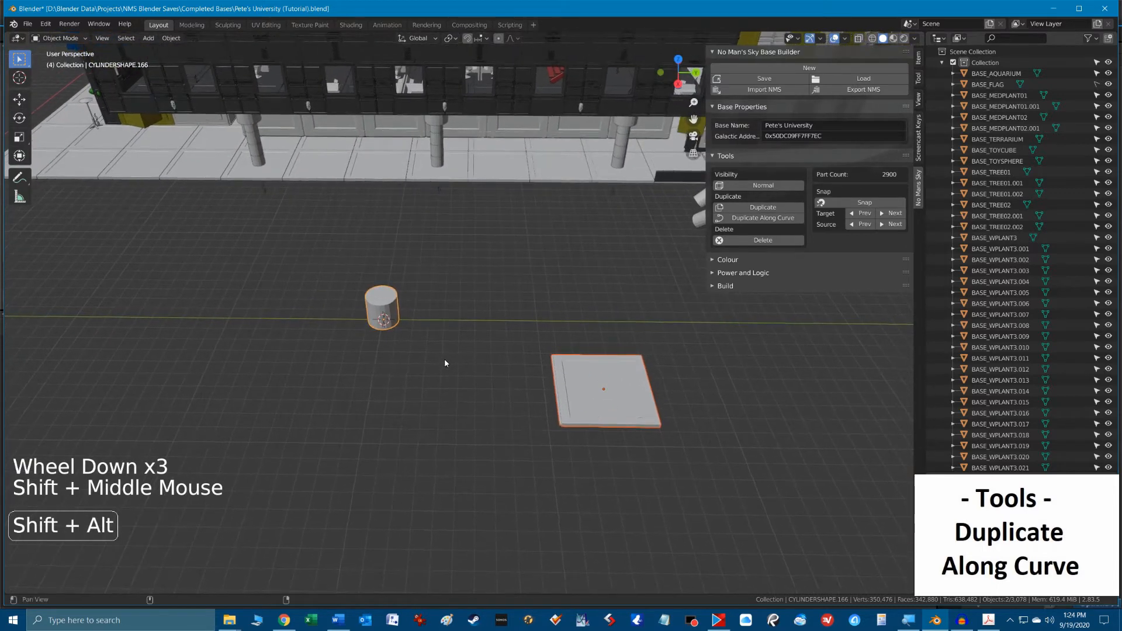
left_click(865, 202)
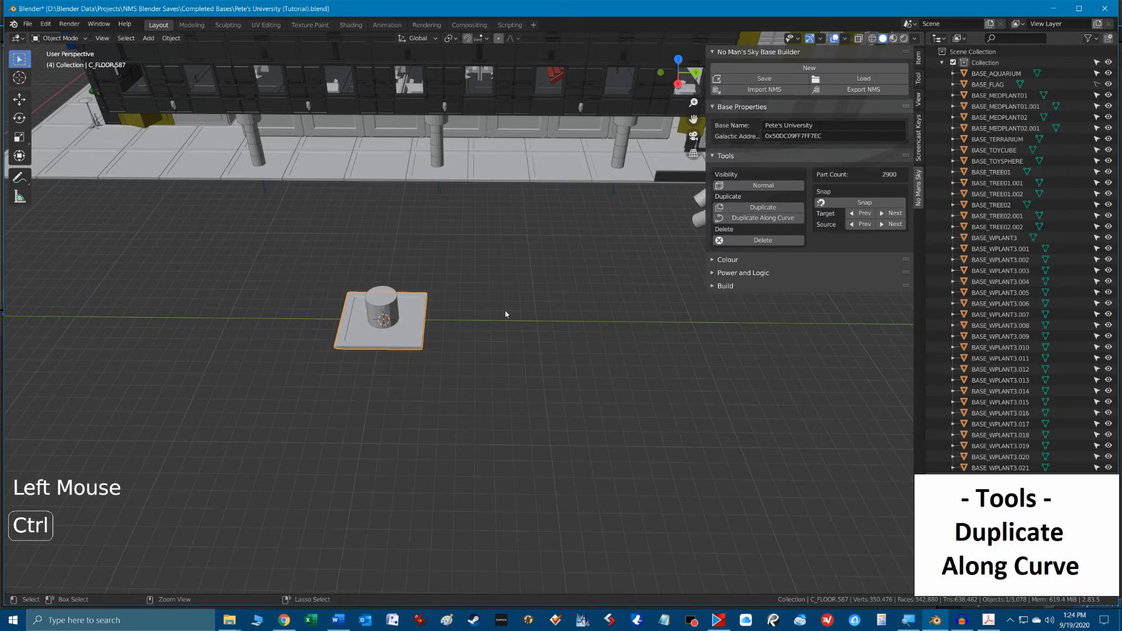
key("ctrl+z")
key("ctrl+z")
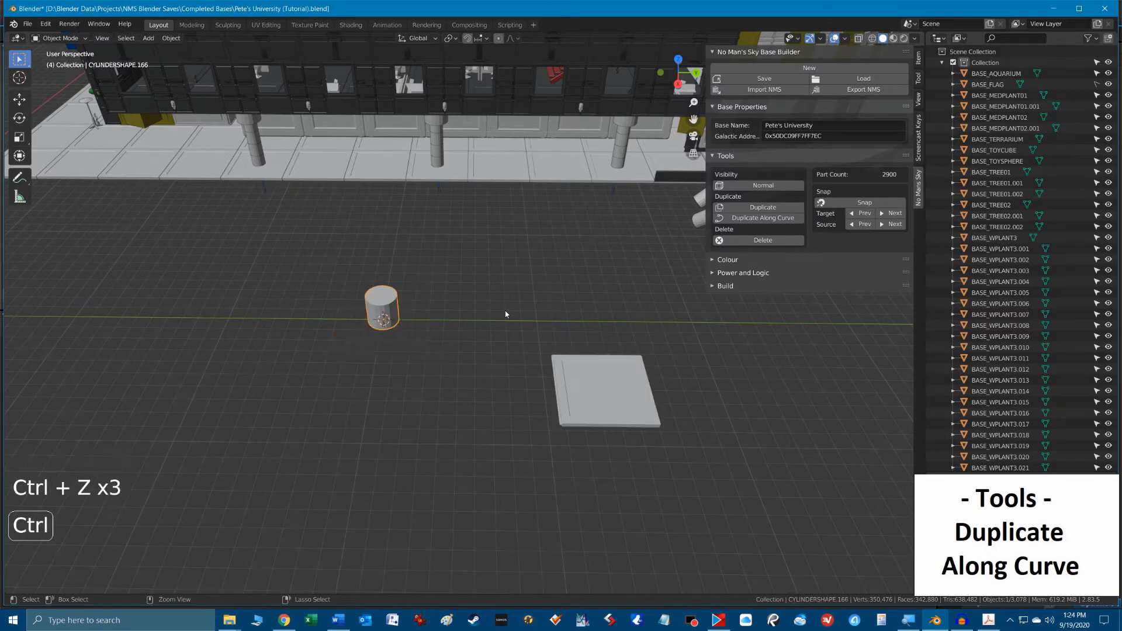
Snap the cylinder onto the floor panel, using the floor panel as the target.
left_click(383, 307)
left_click(600, 369, "shift")
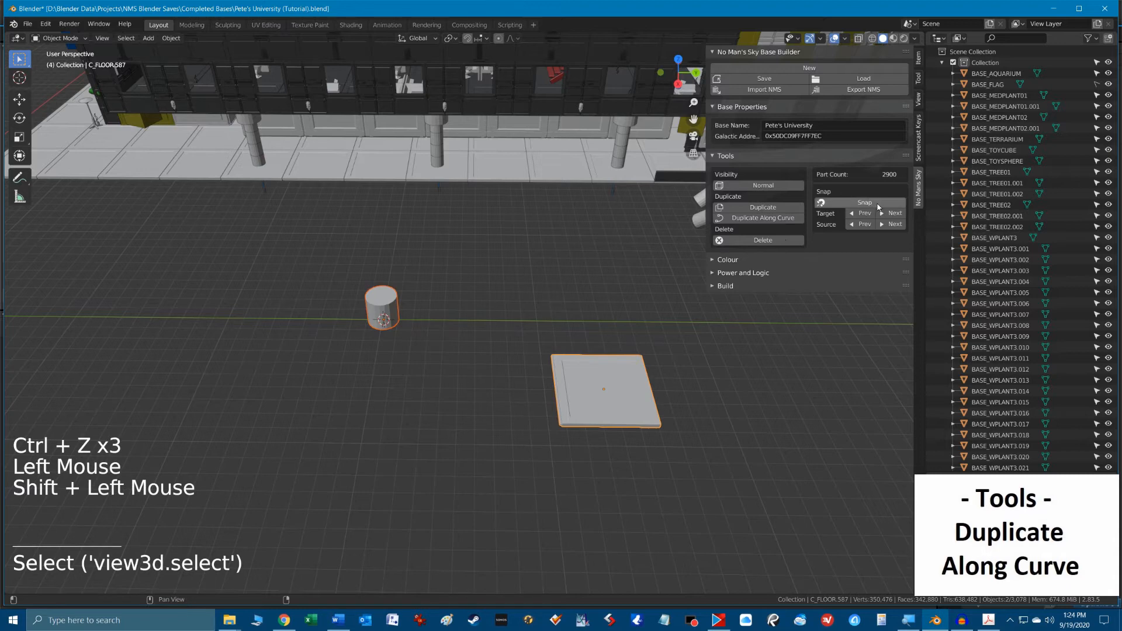
left_click(878, 206)
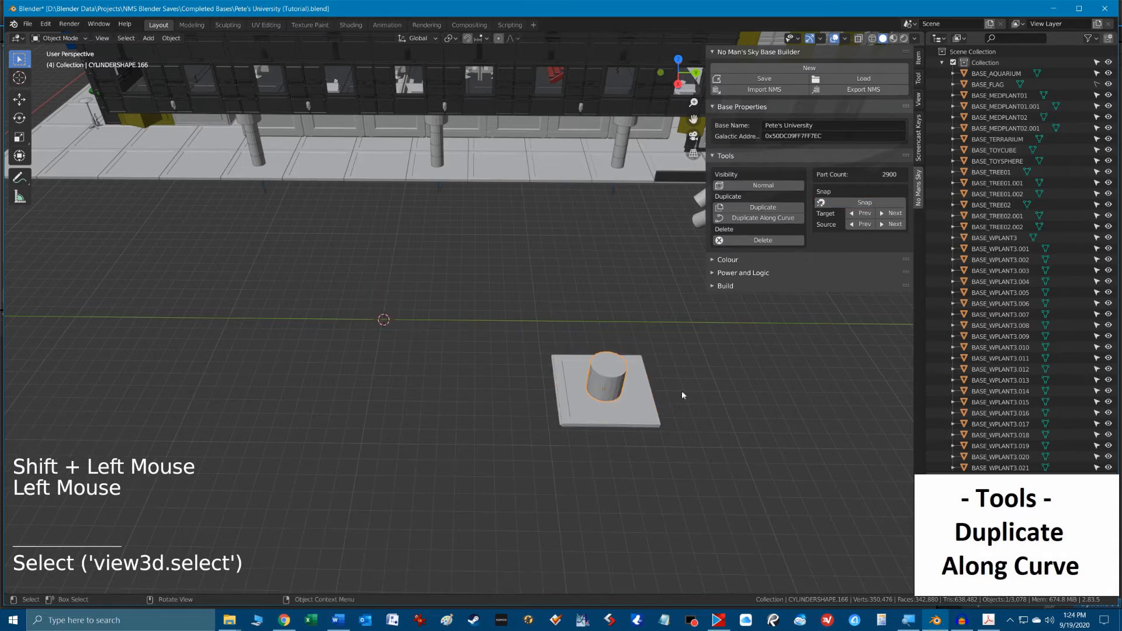
Delete the cylinder and its floor panel, and unhide the hidden floor panel and stepped ramp.
left_click(577, 409, "shift")
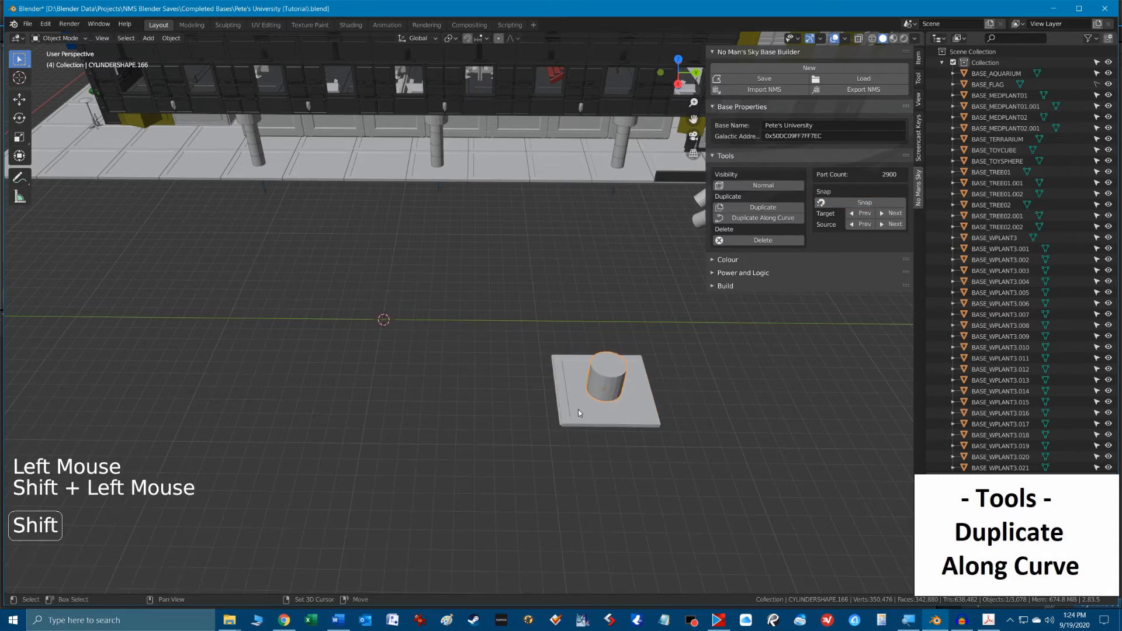
key("Delete")
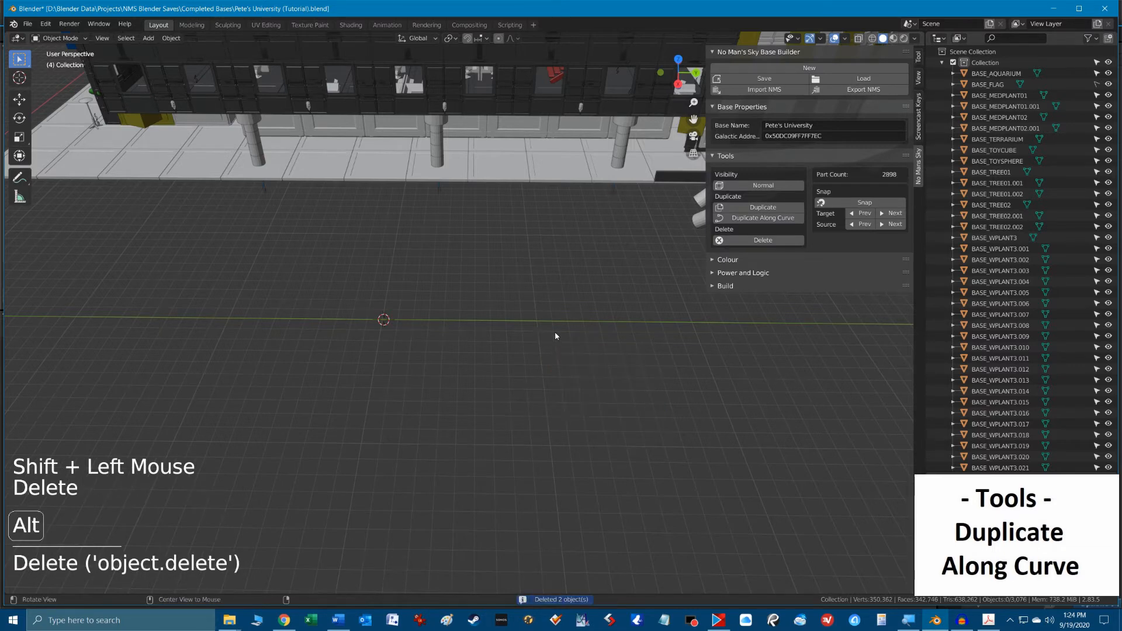
key("alt+h")
middle_click_drag(621, 318, 444, 327, "shift")
scroll(503, 358, "up", 2)
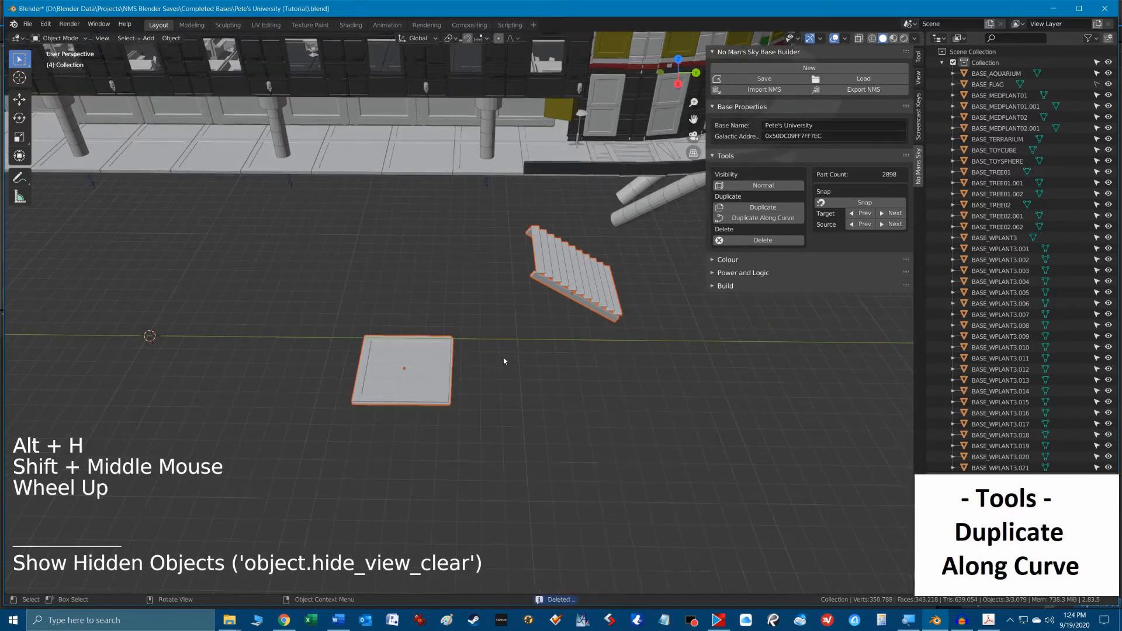
Snap the stepped ramp to the edge of the floor panel.
left_click(576, 287)
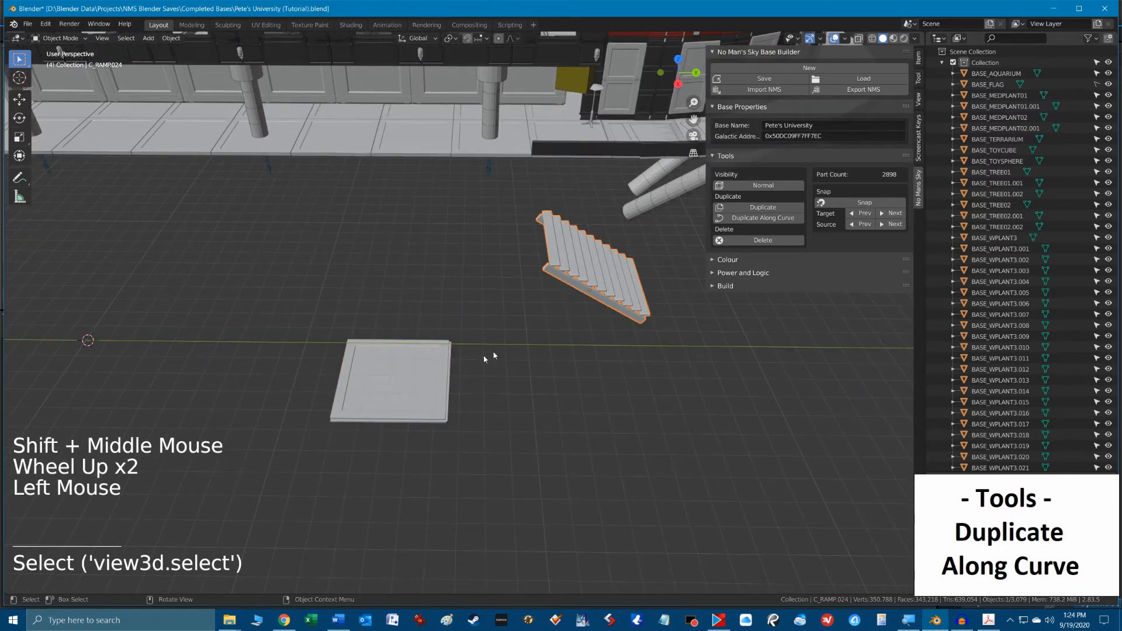
left_click(395, 391, "shift")
left_click(891, 205)
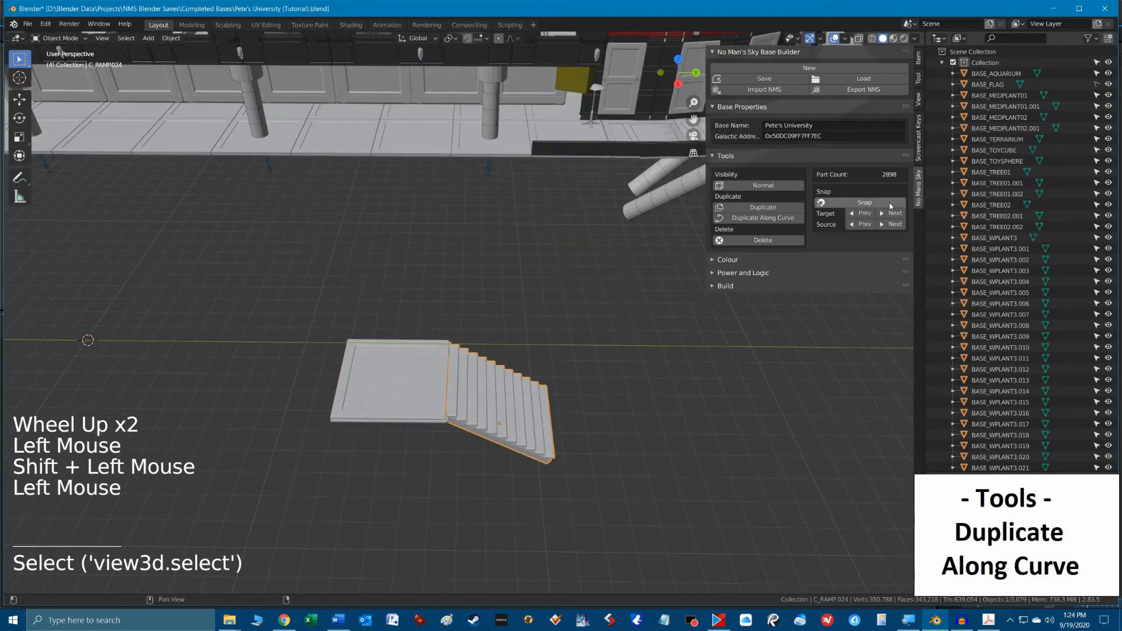
Cycle the ramp through the floor panel's target snap points and the ramp's own source snap points.
left_click(898, 214)
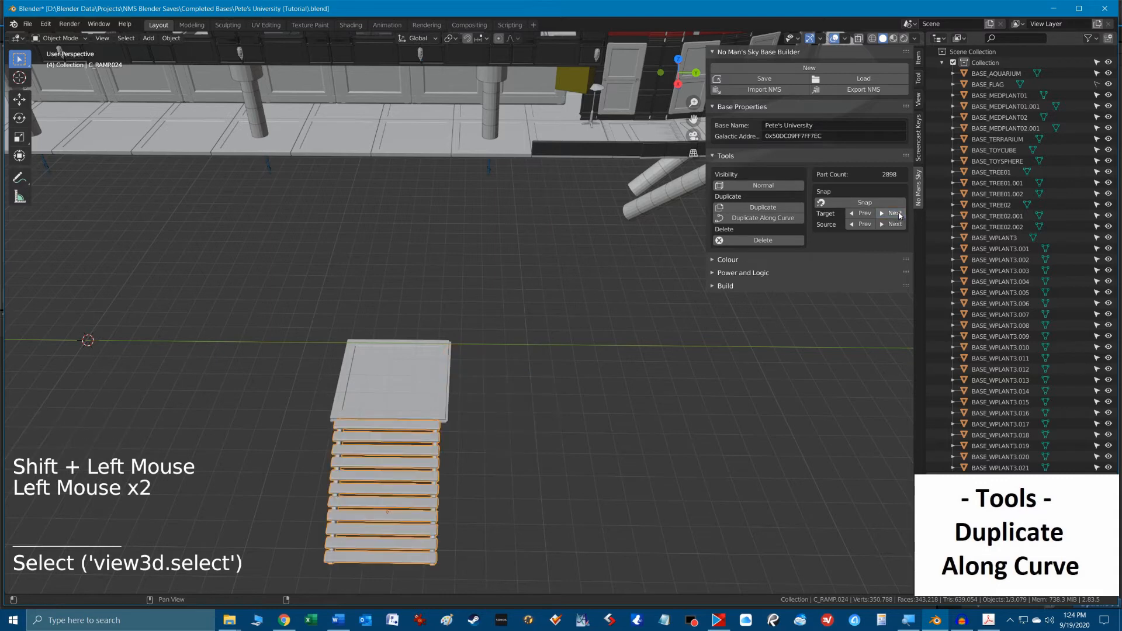
left_click(898, 214)
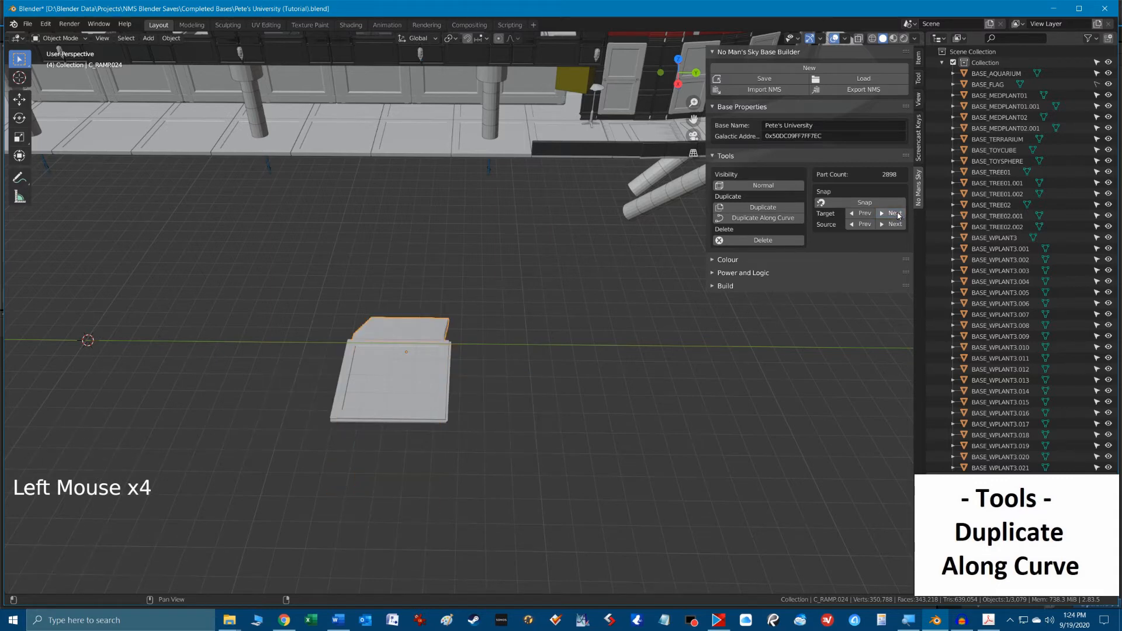
left_click(893, 224)
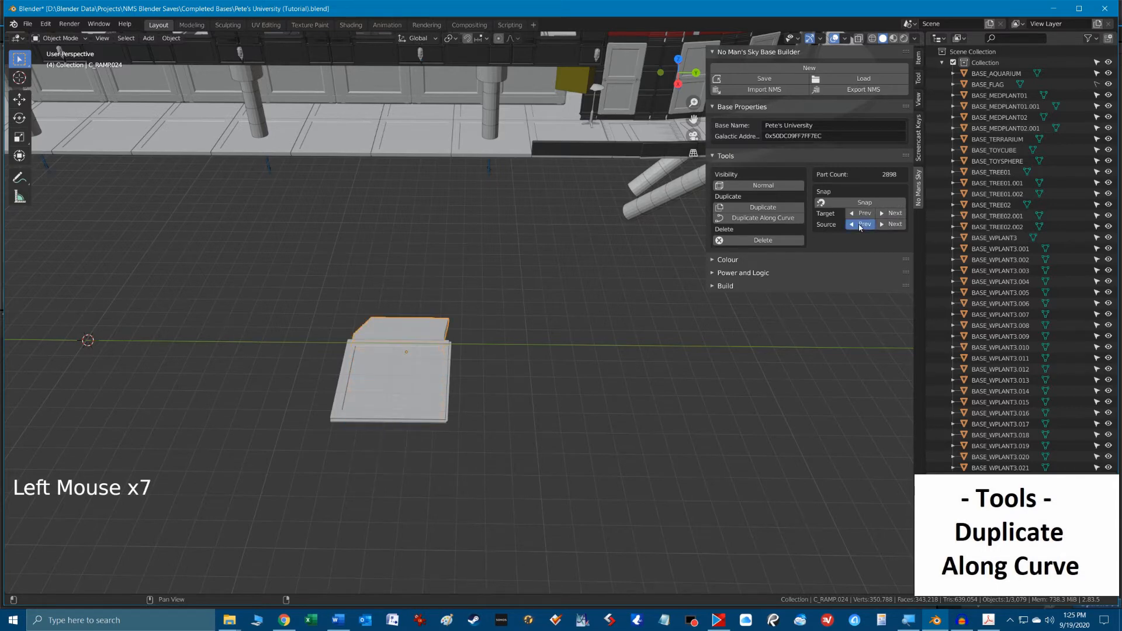
left_click(903, 214)
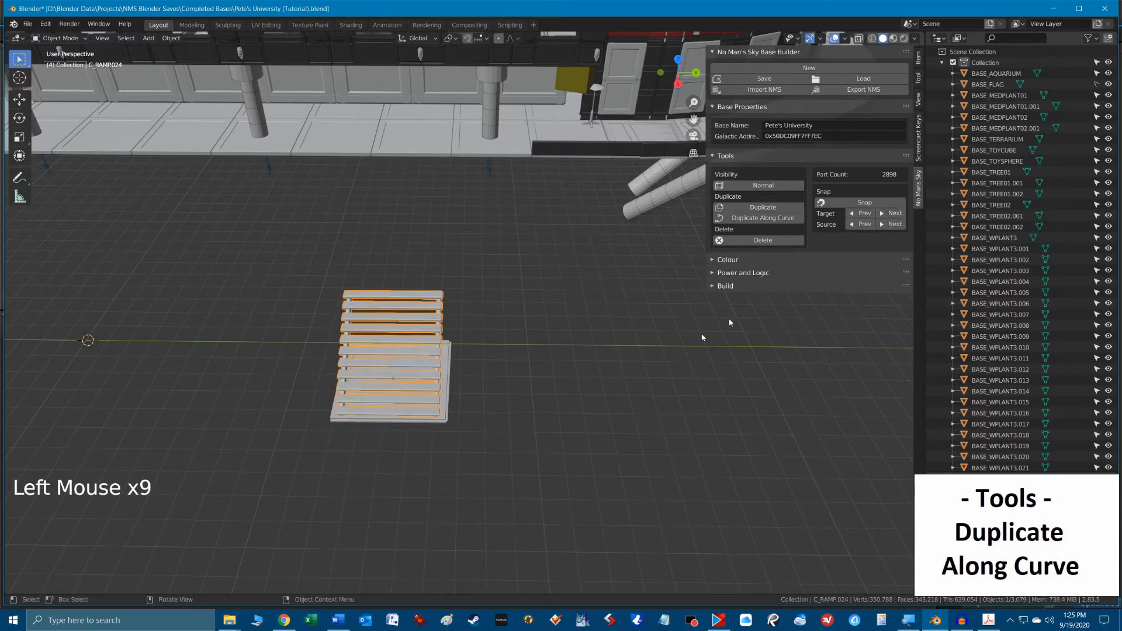
Show the Colour options and delete the ramp overlapping the floor panel.
scroll(731, 322, "down", 3)
left_click(730, 263)
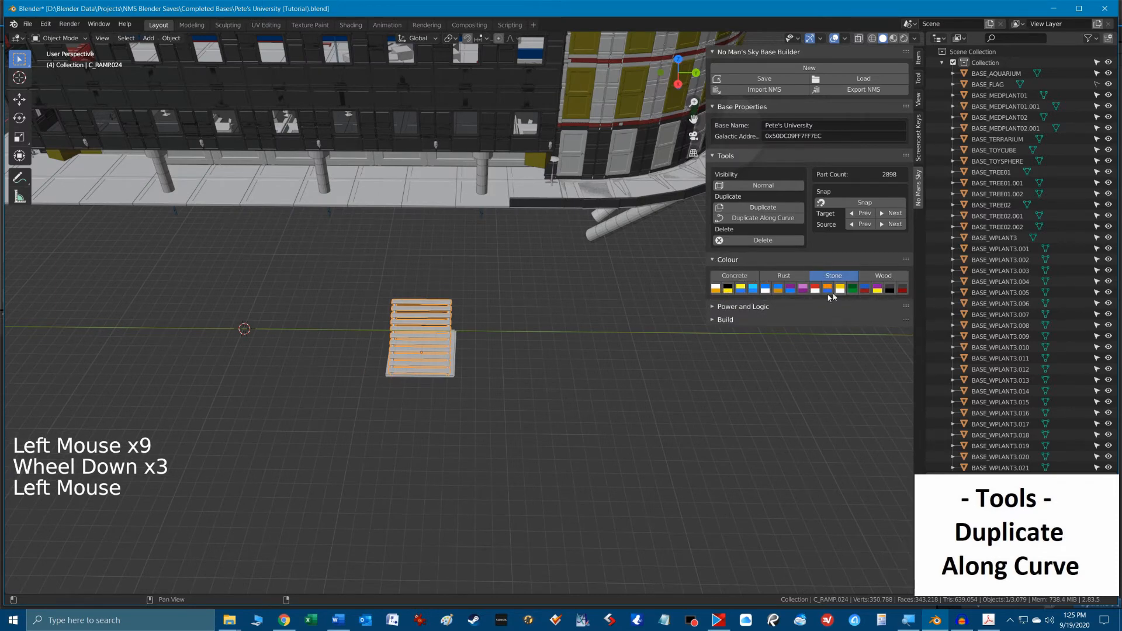
left_click(428, 335)
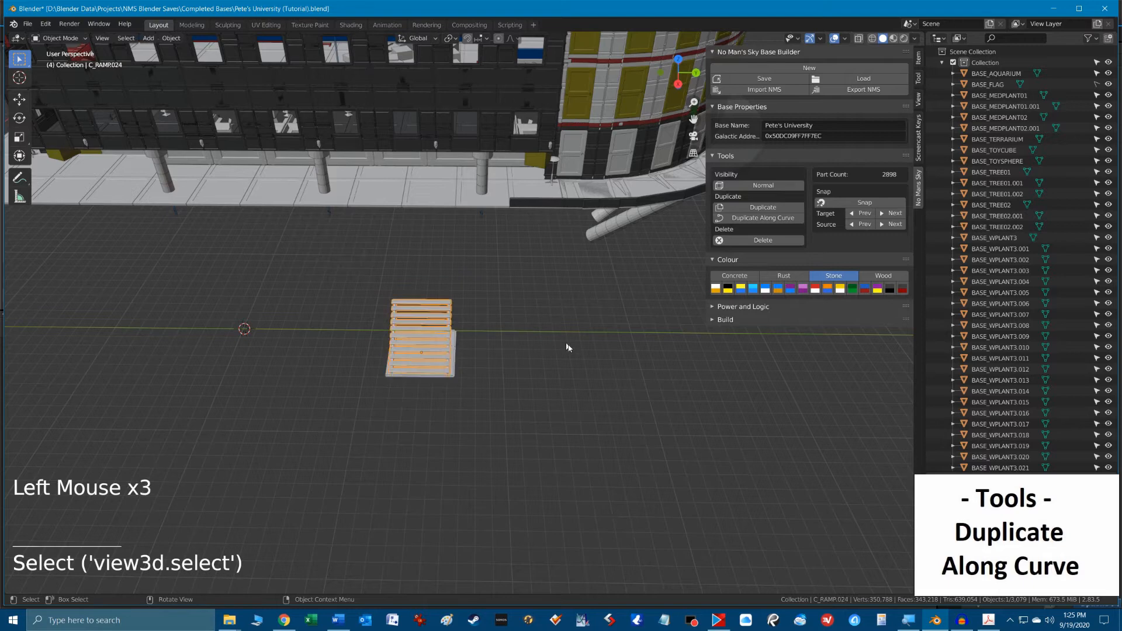
key("Delete")
Apply the black-and-yellow colour swatch and the Concrete material to the floor panel.
left_click(450, 350)
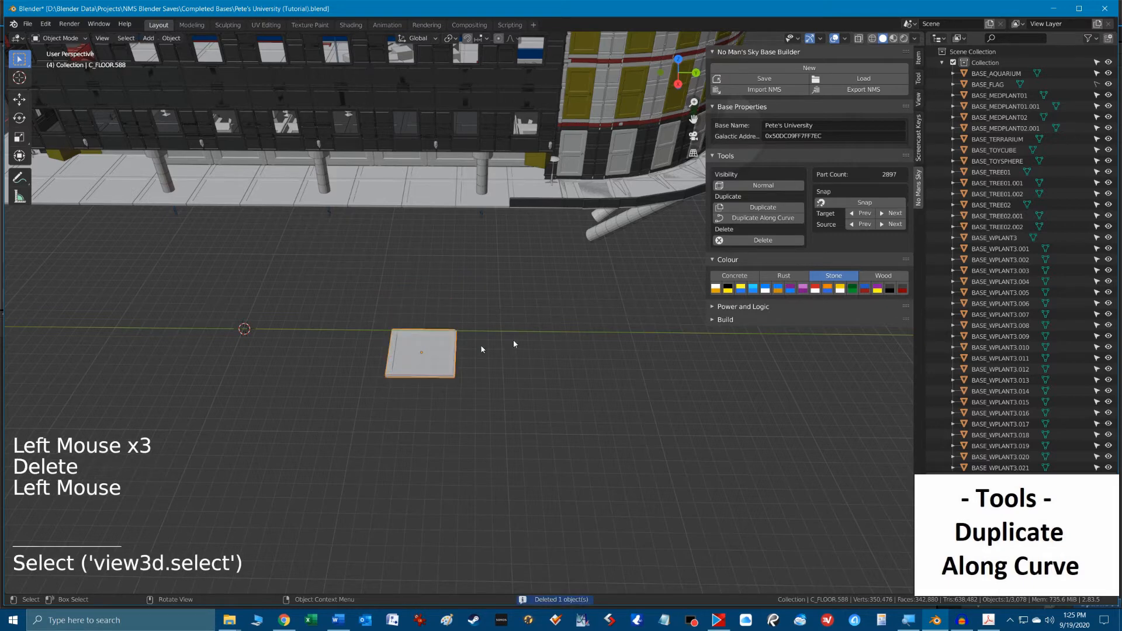
left_click(729, 289)
left_click(750, 279)
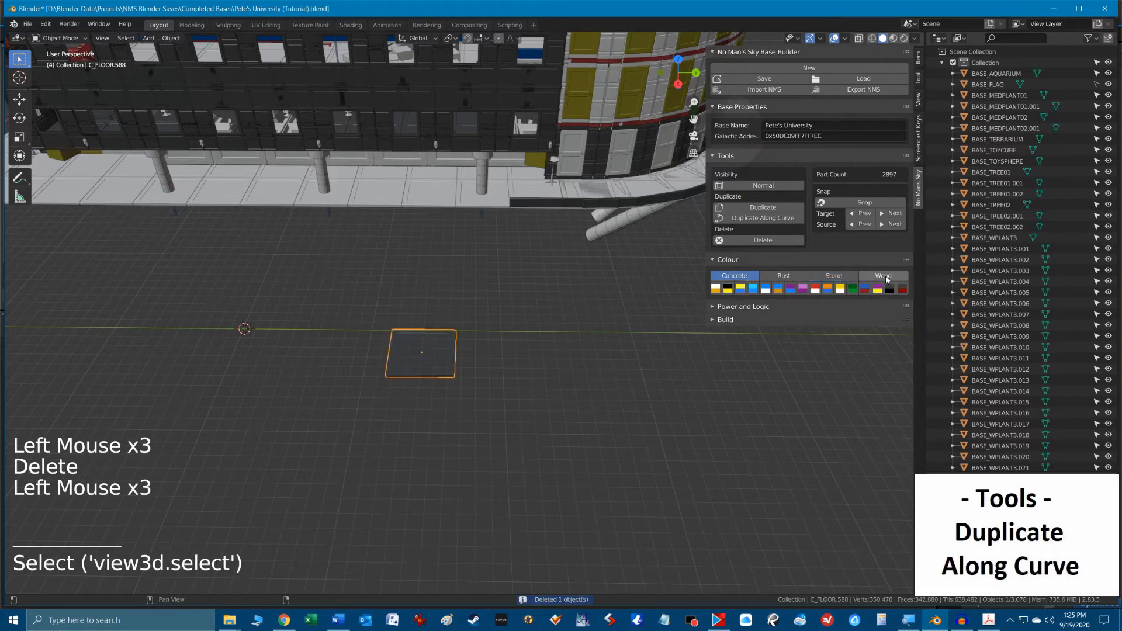
Switch the floor panel's material to Wood and colour it green.
left_click(882, 276)
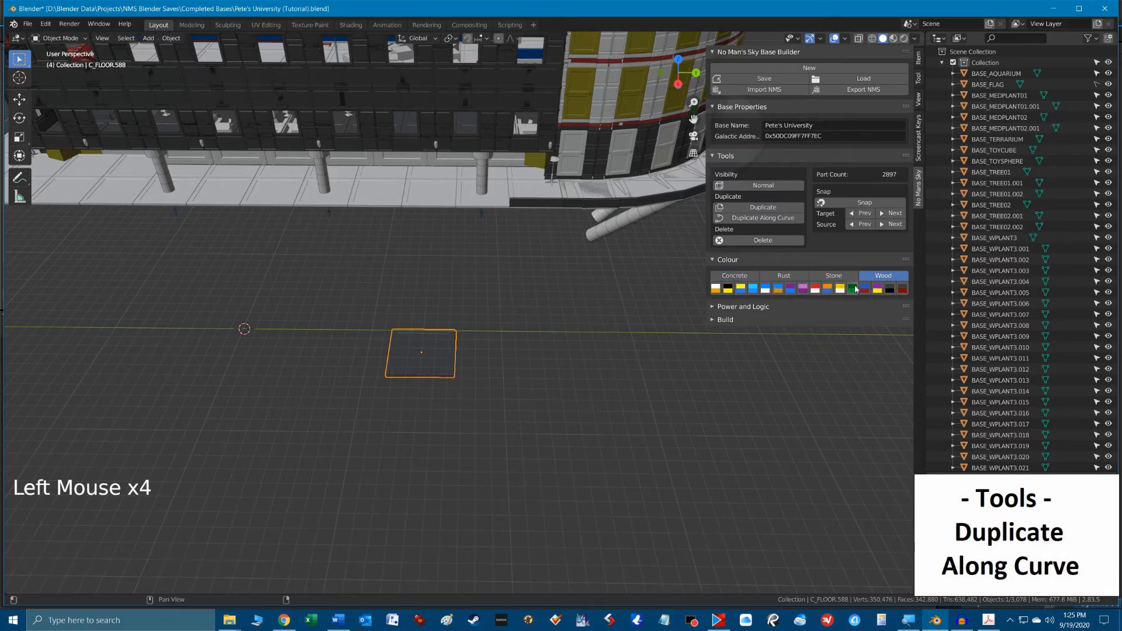
scroll(455, 367, "up", 4)
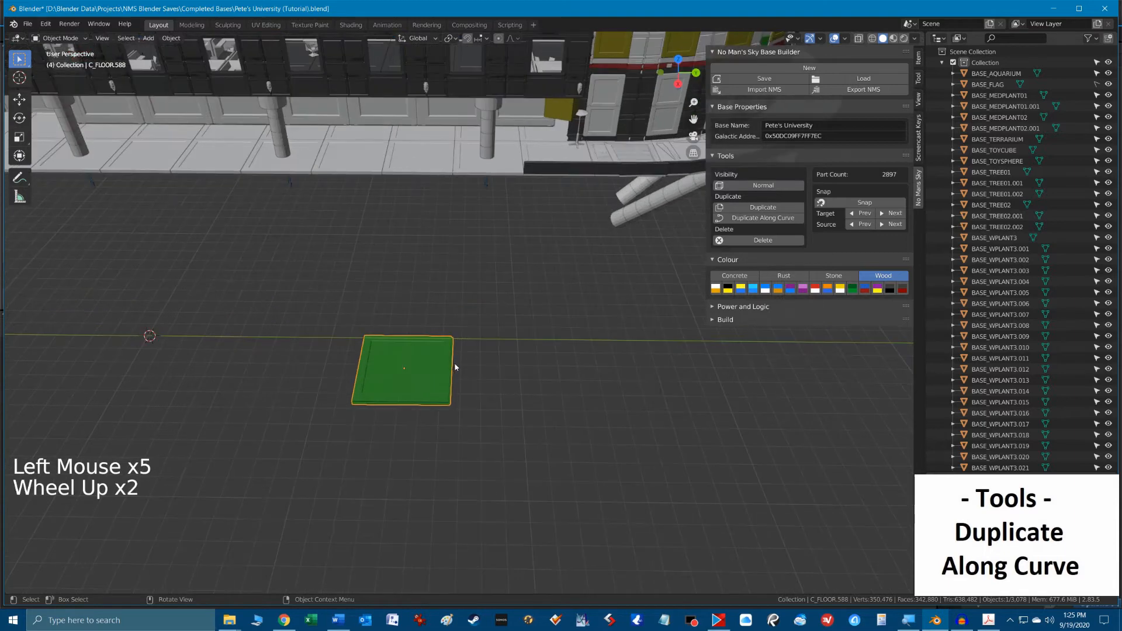
scroll(456, 368, "down", 1)
middle_click_drag(521, 373, 573, 318, "shift")
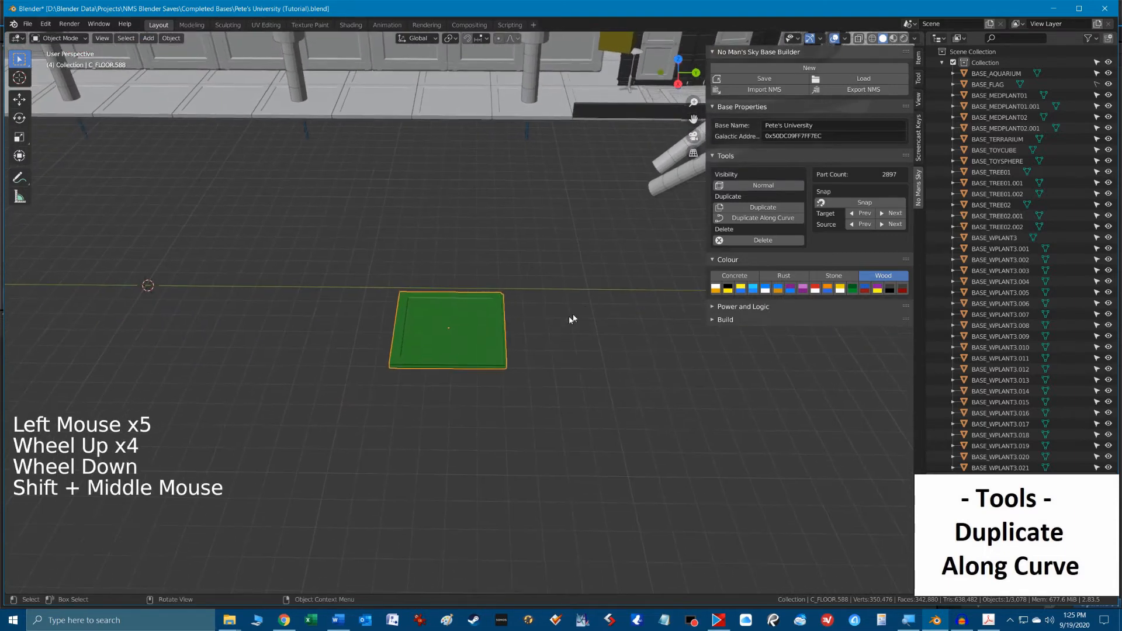
Apply the black-and-yellow colour swatch to the floor panel and set its material to Rust.
left_click(730, 290)
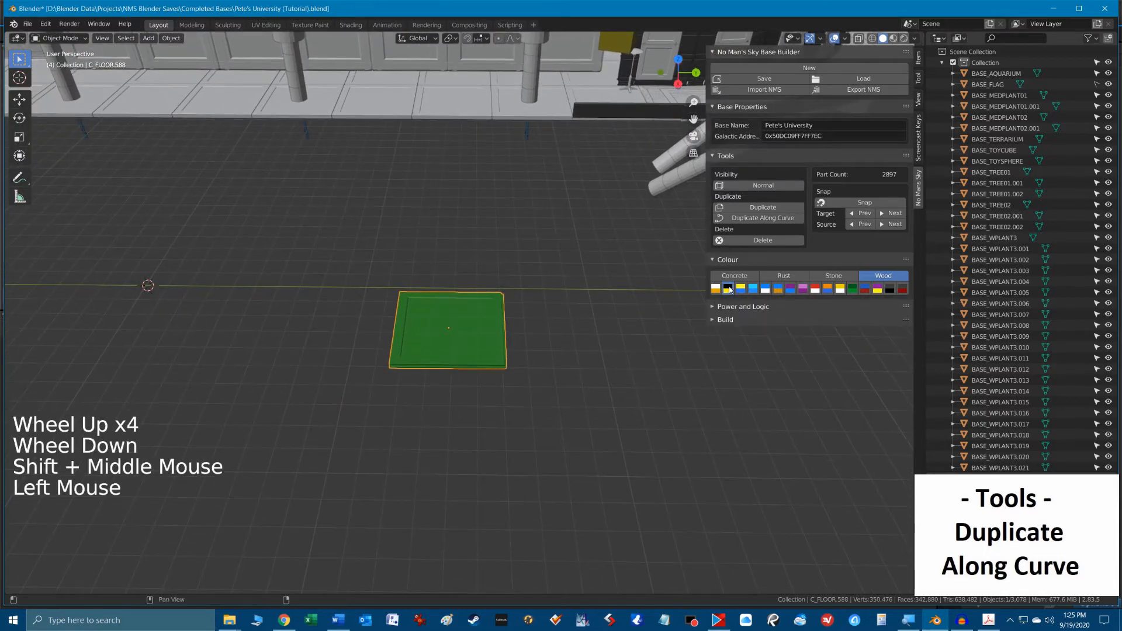
left_click(784, 277)
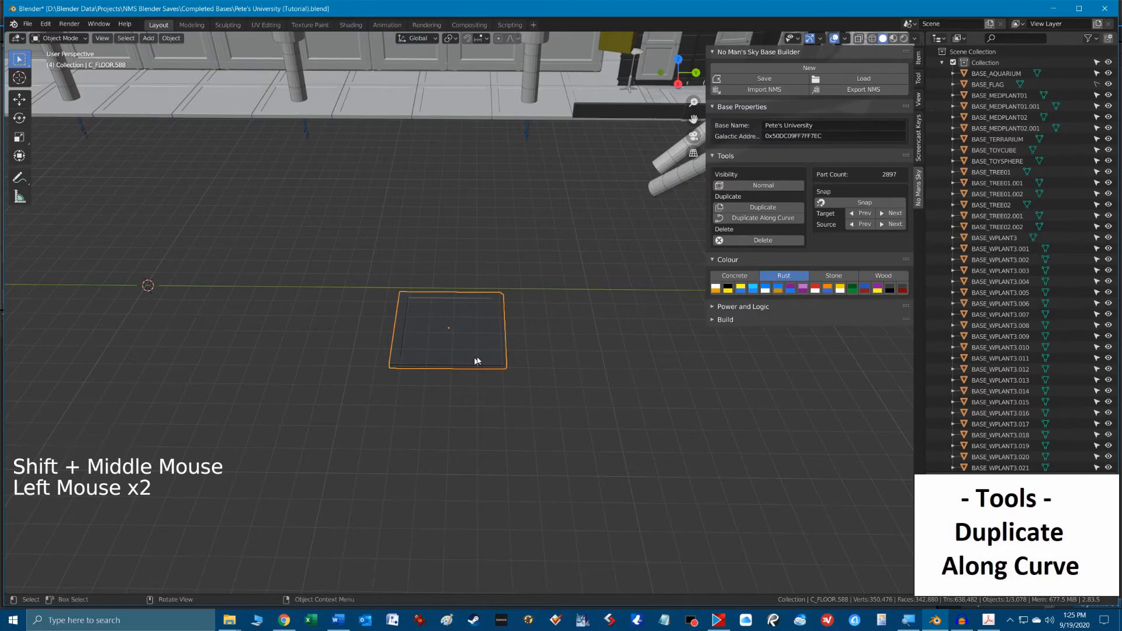
scroll(479, 355, "down", 3)
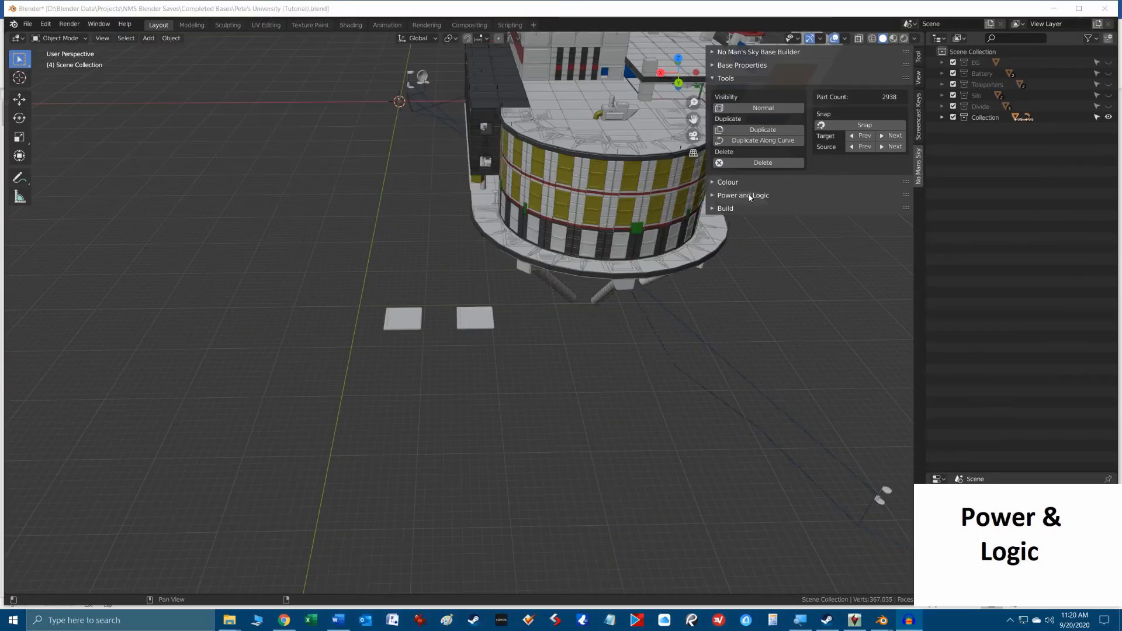
Show the Power and Logic options and make the EG collection visible on the floor panel.
left_click(750, 196)
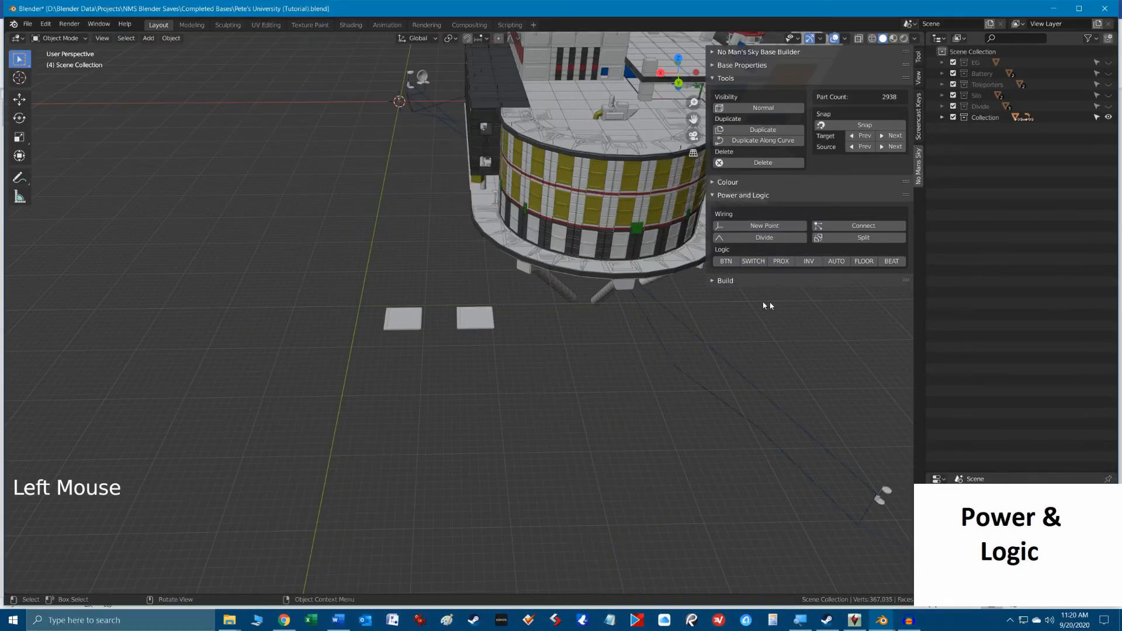
scroll(459, 343, "up", 7)
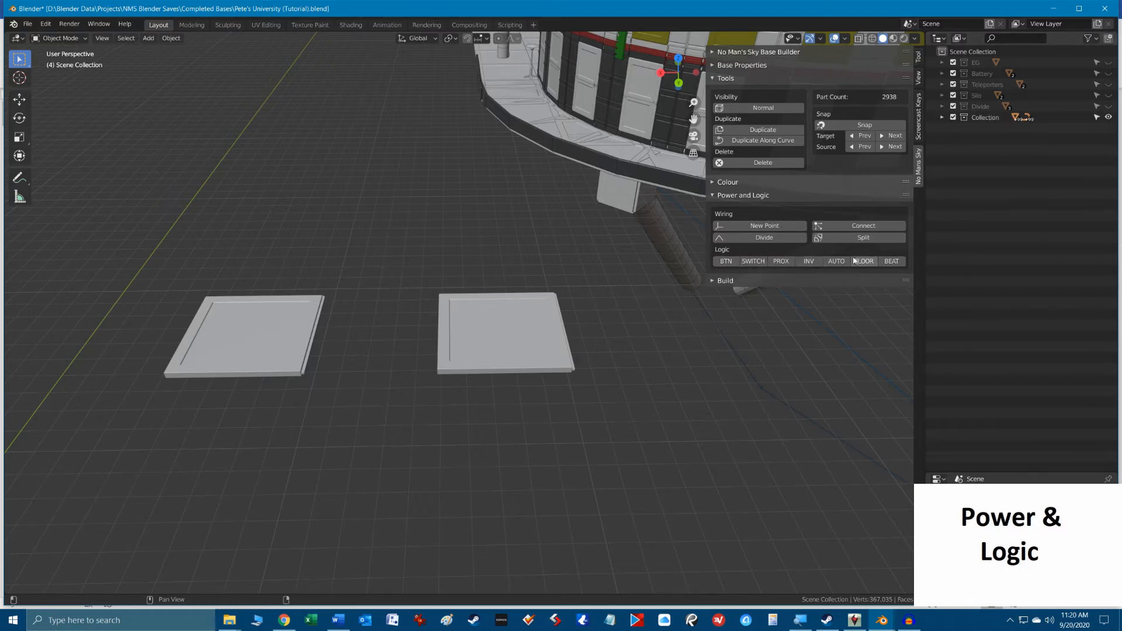
left_click(1108, 63)
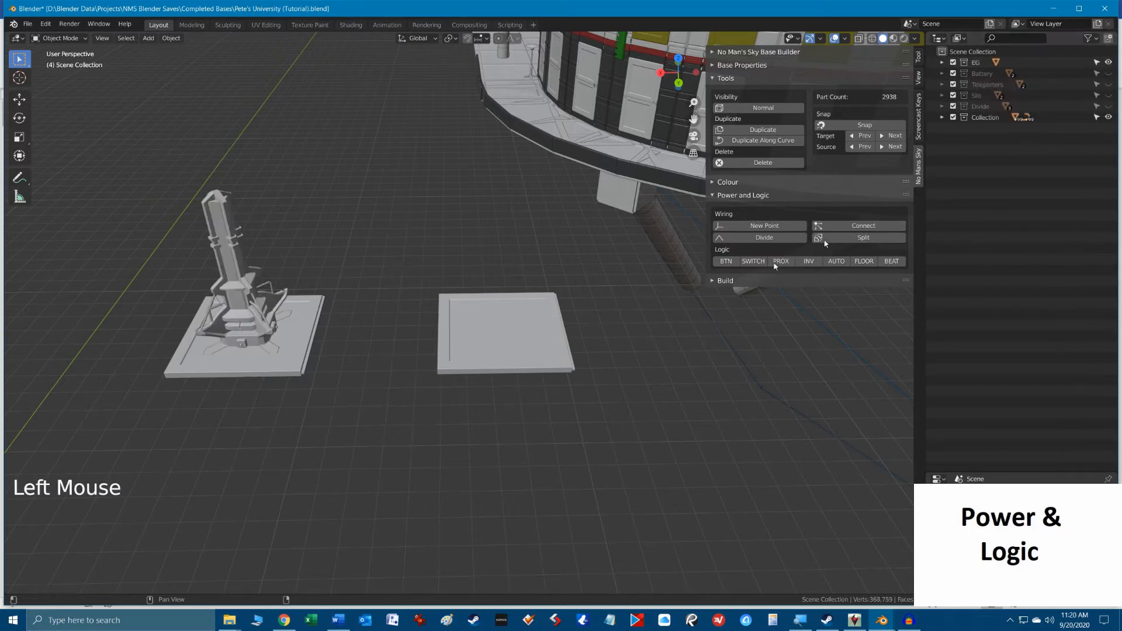
Add a new wiring point on the empty floor panel beside the generator.
left_click(493, 336)
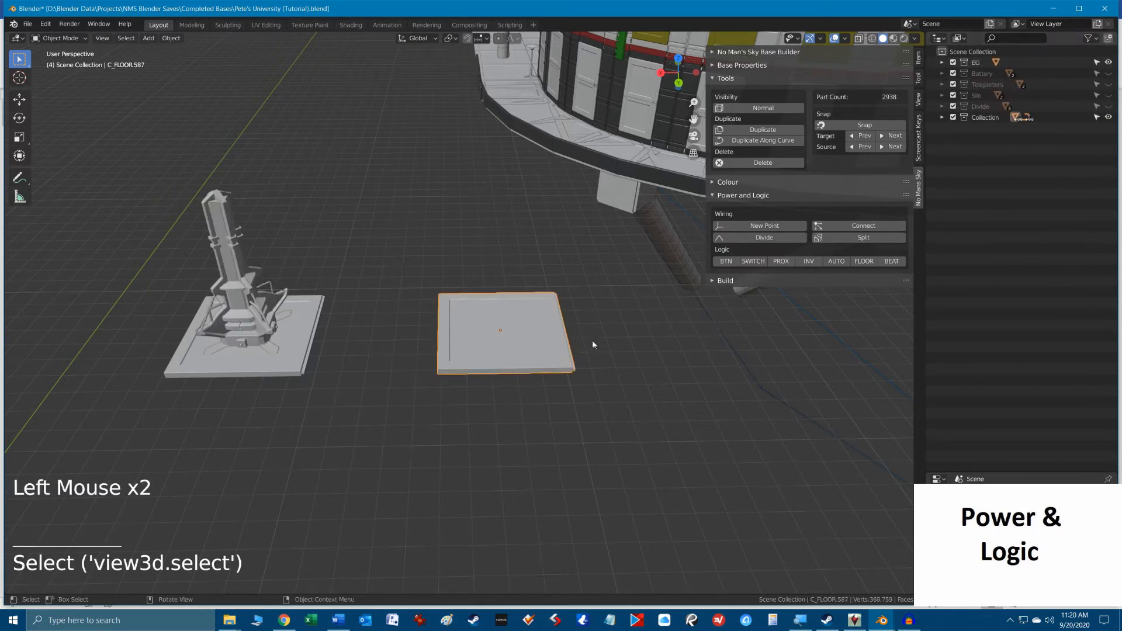
left_click(769, 232)
scroll(511, 368, "up", 3)
middle_click_drag(512, 368, 613, 372)
scroll(560, 360, "up", 4)
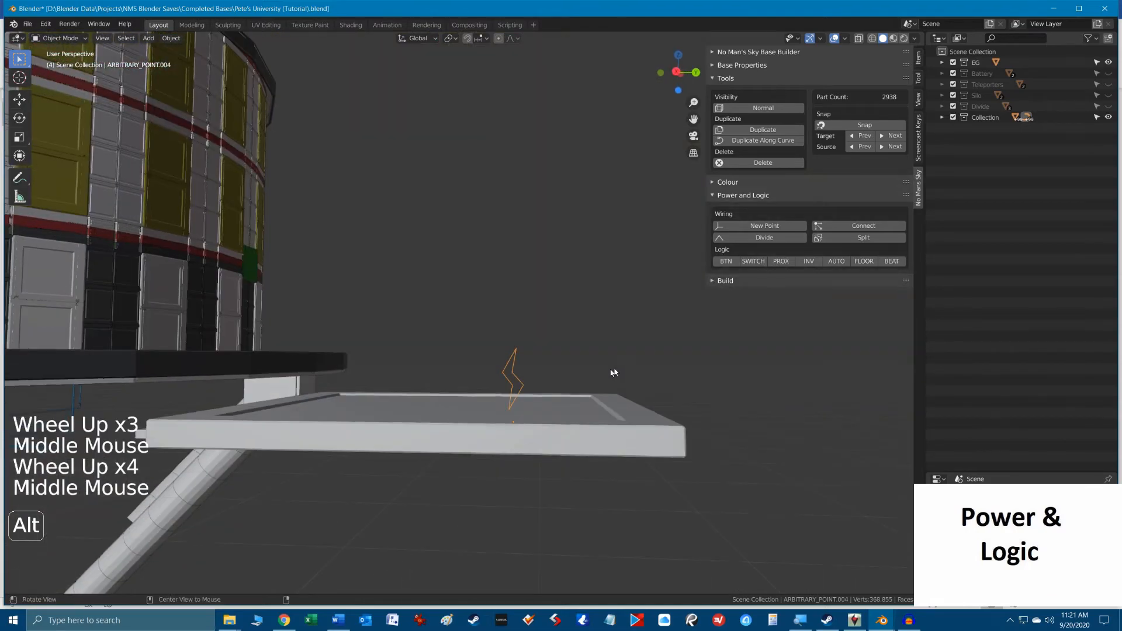
scroll(613, 372, "up", 2)
middle_click_drag(593, 426, 495, 458)
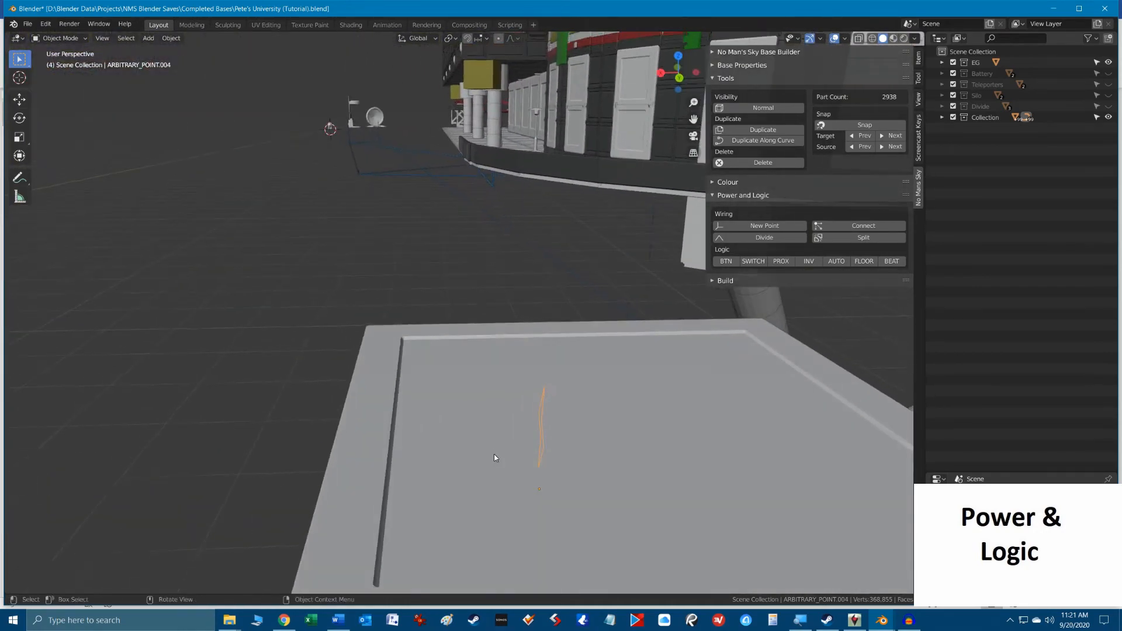
Connect the wiring point on the empty floor panel to the electromagnetic generator with a power line.
scroll(495, 459, "down", 9)
middle_click_drag(471, 396, 521, 468, "shift")
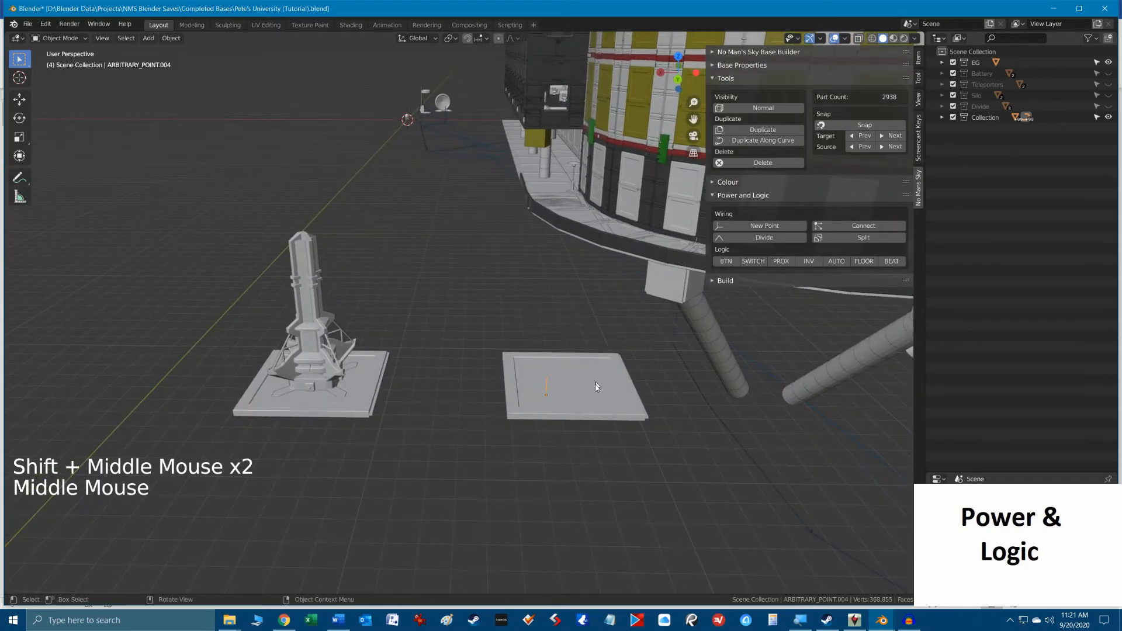
scroll(595, 390, "up", 1)
middle_click_drag(651, 454, 646, 403, "shift")
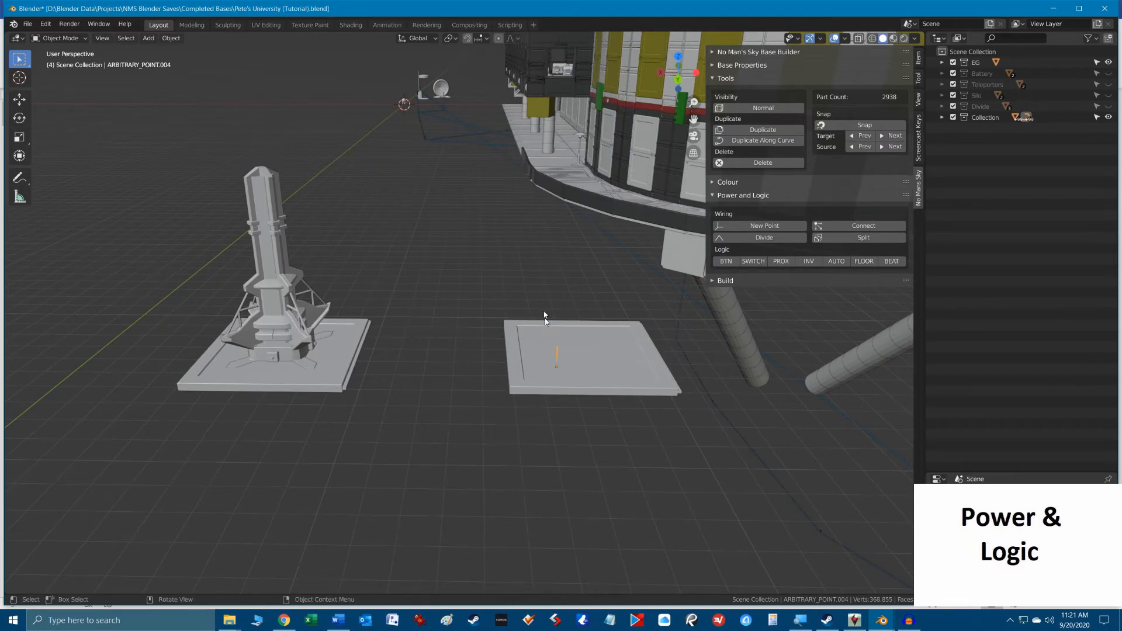
left_click(278, 327)
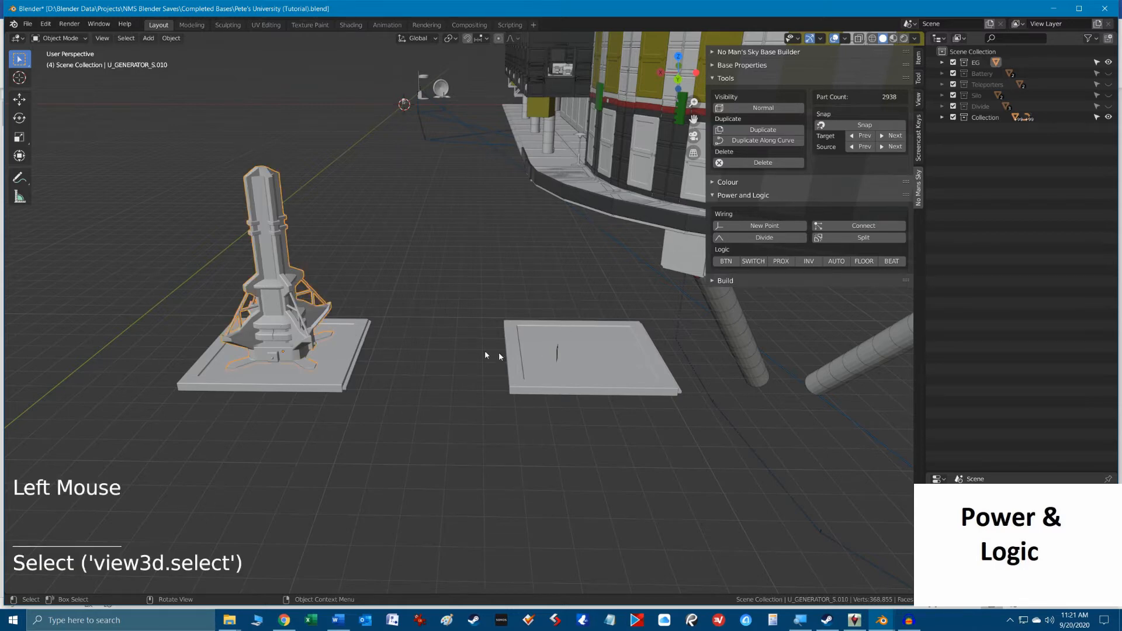
left_click(557, 354)
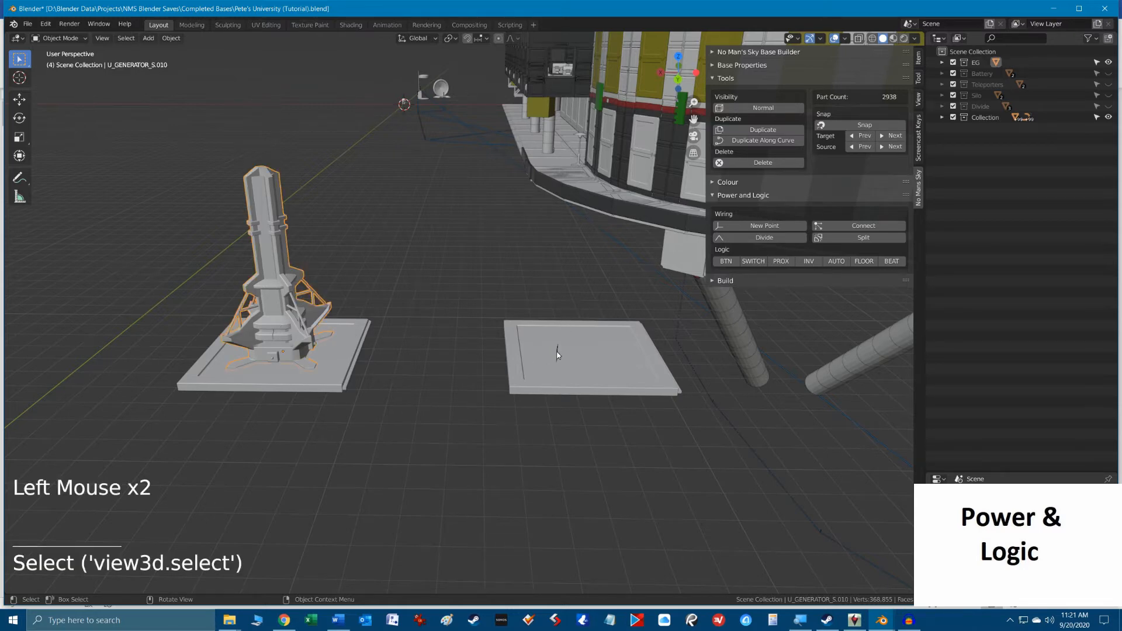
left_click(277, 329, "shift")
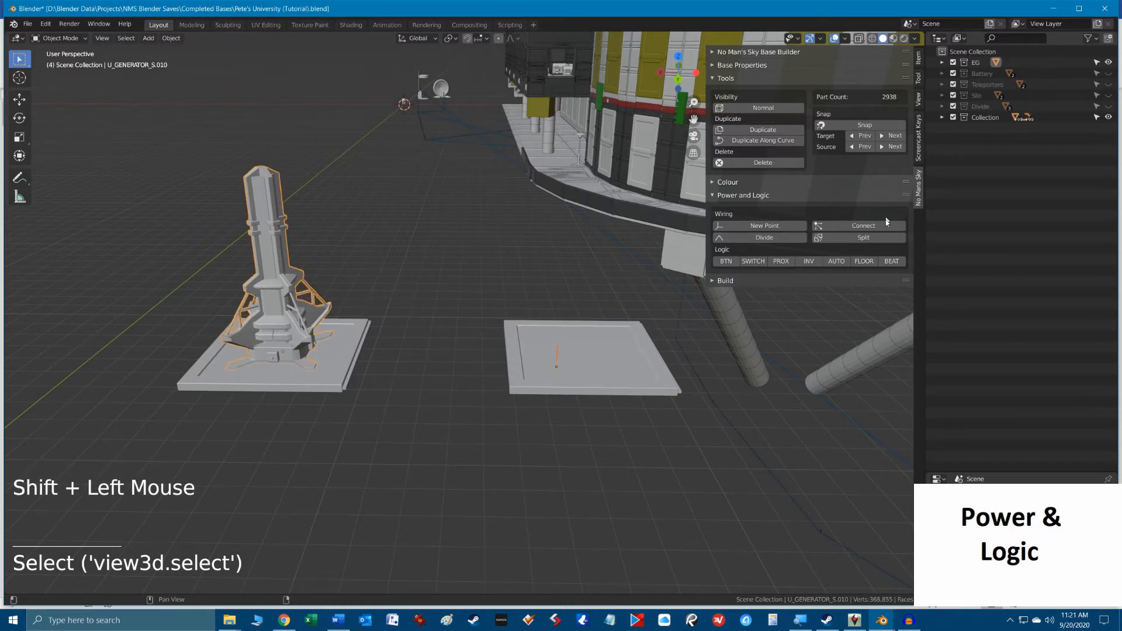
left_click(864, 227)
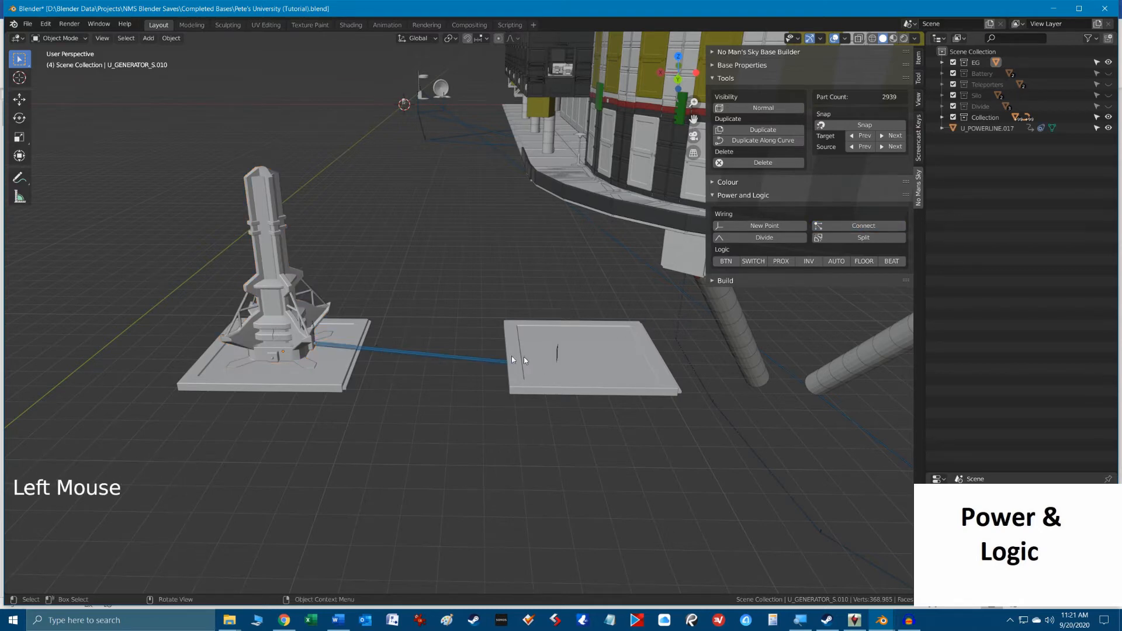
Raise the connected wiring point along the Z axis and reposition it freely above the back of its floor panel.
left_click(558, 356)
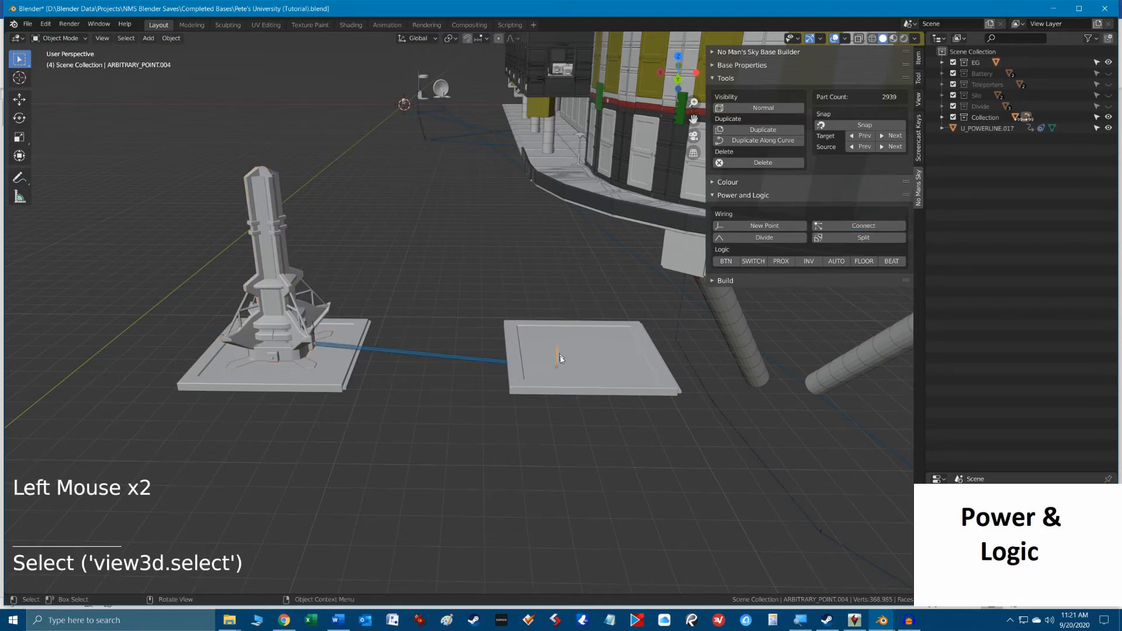
key("g")
key("z")
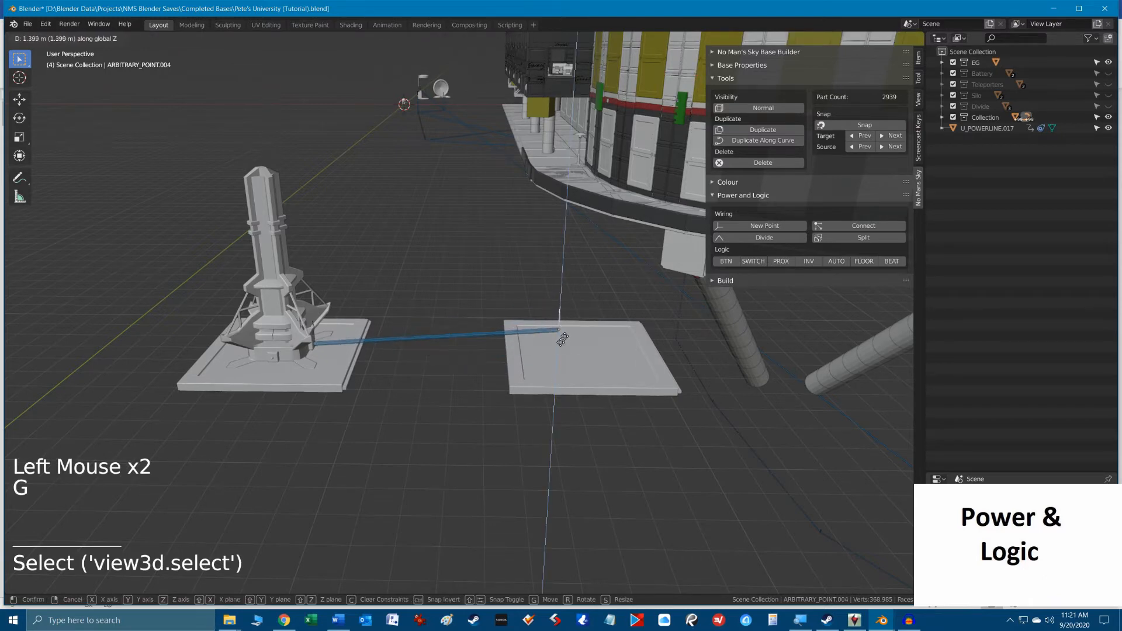
left_click(579, 315)
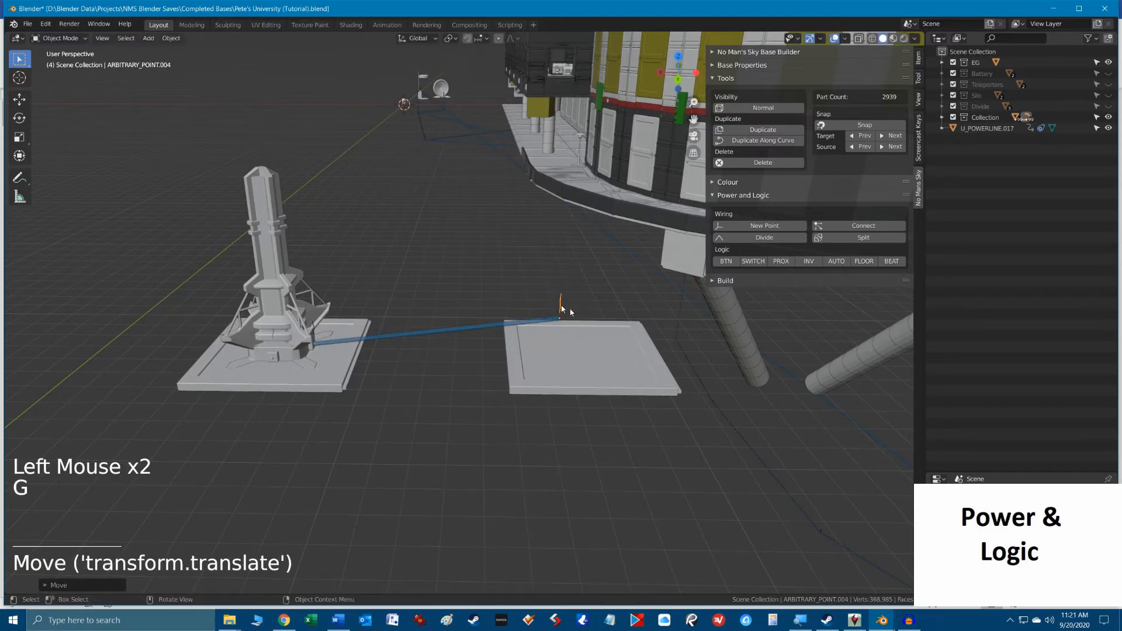
key("g")
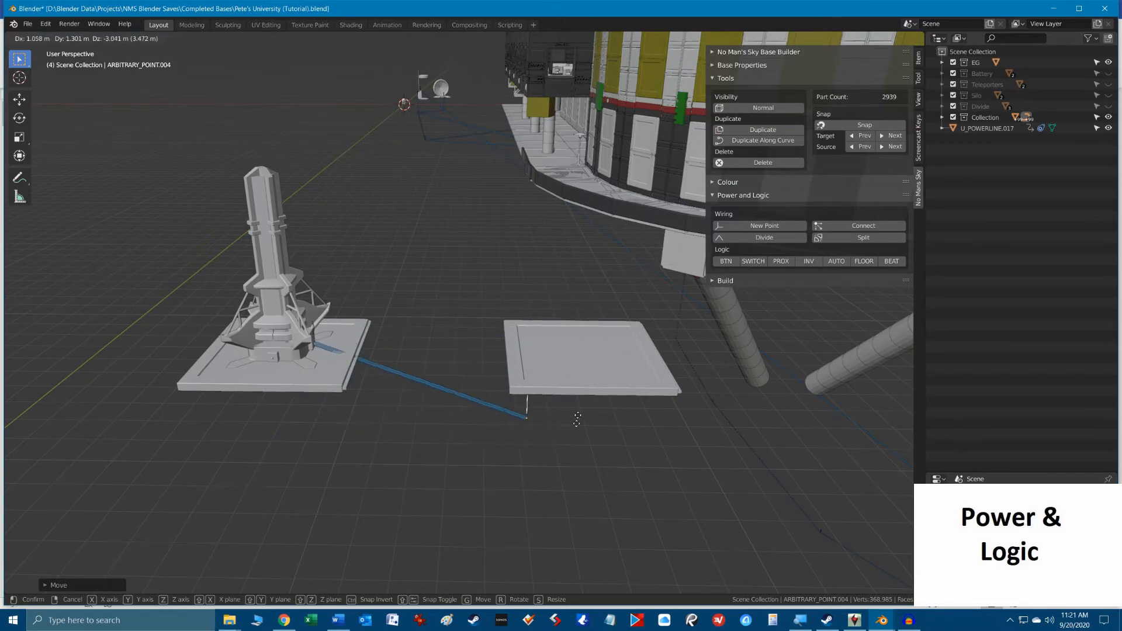
left_click(596, 322)
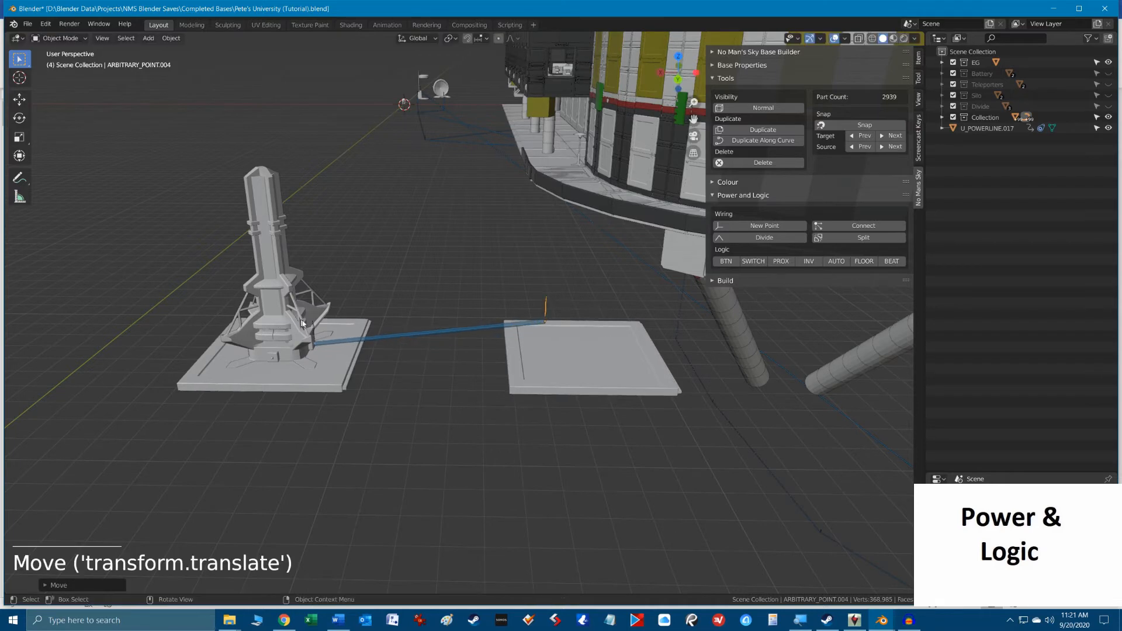
Move the electromagnetic generator together with the start point of its power line.
left_click(313, 324)
left_click(279, 258, "shift")
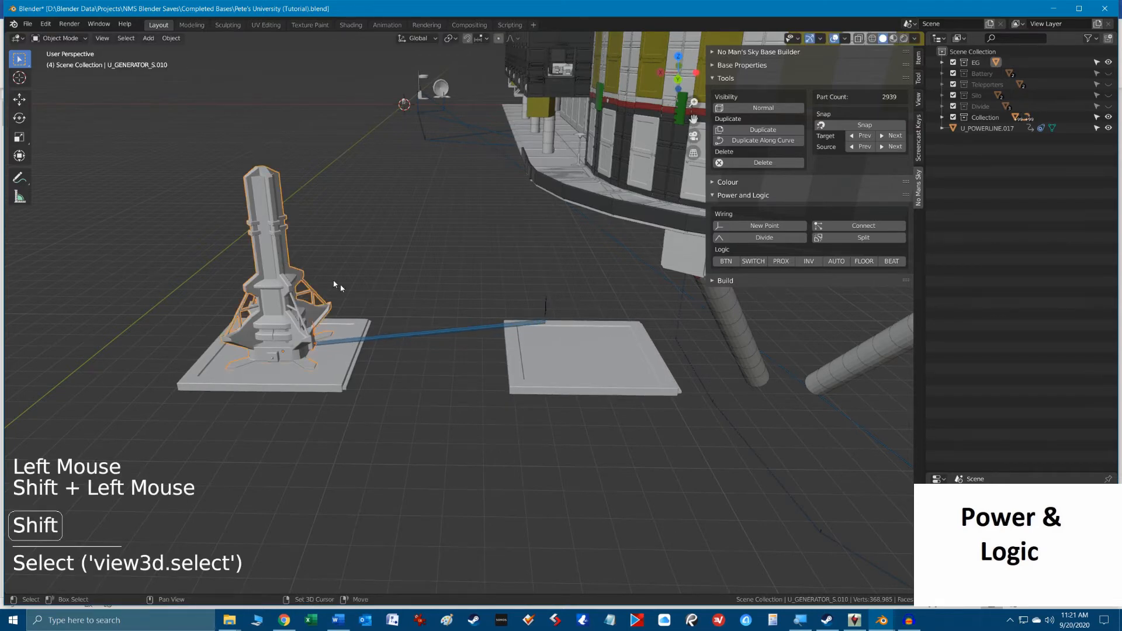
key("g")
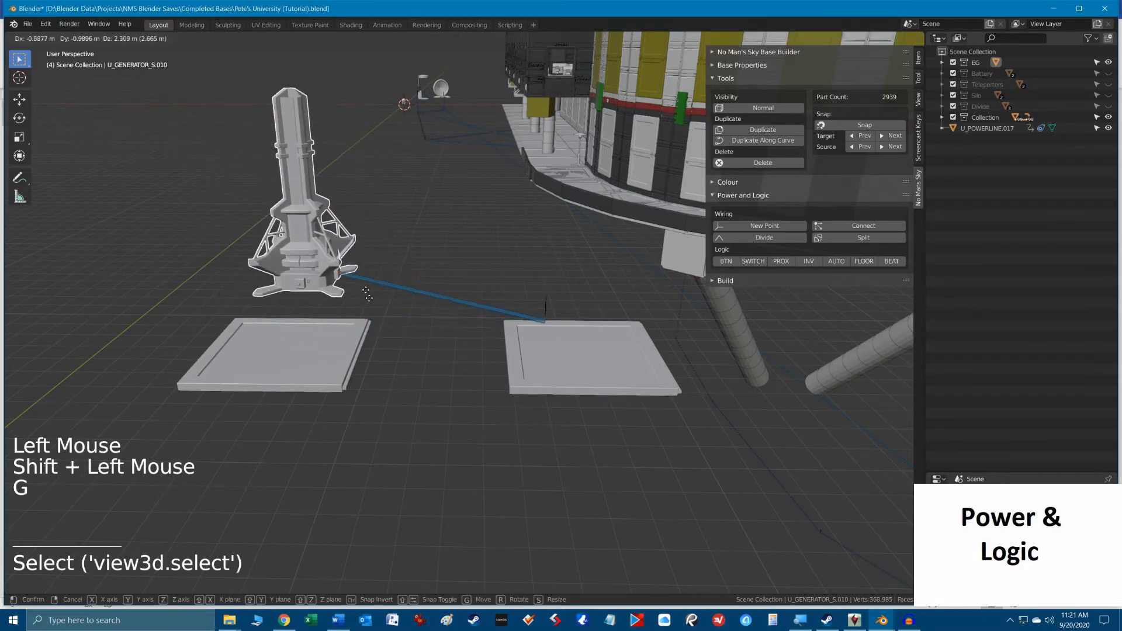
left_click(350, 273)
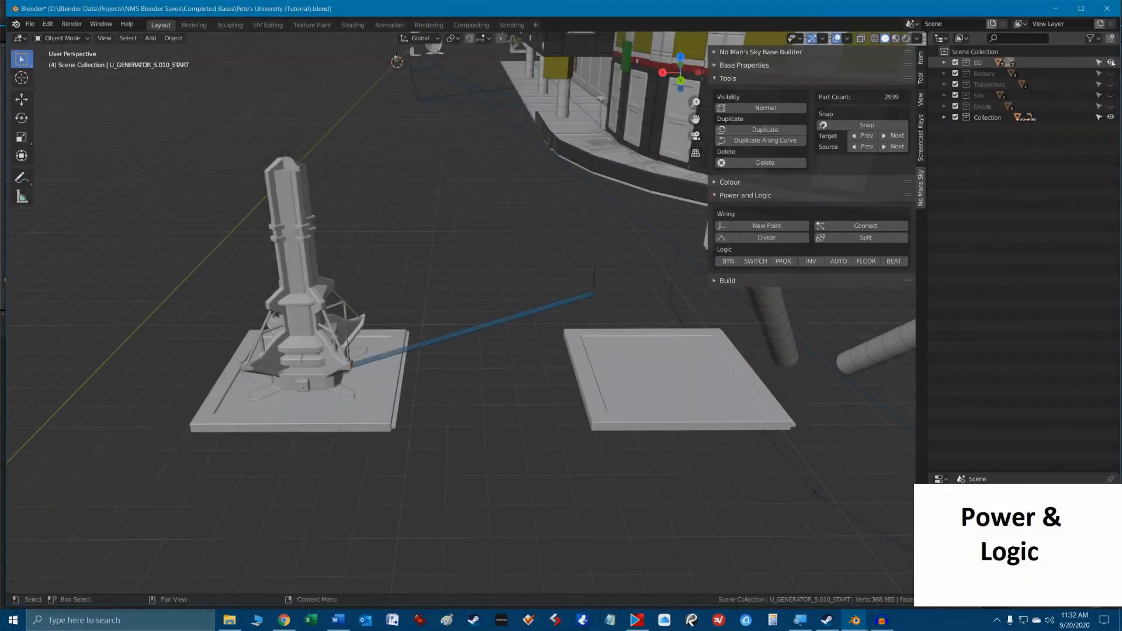
Hide the EG collection, show the Battery collection, and connect the solar panel to the battery with a power line.
left_click(1108, 62)
left_click(1109, 74)
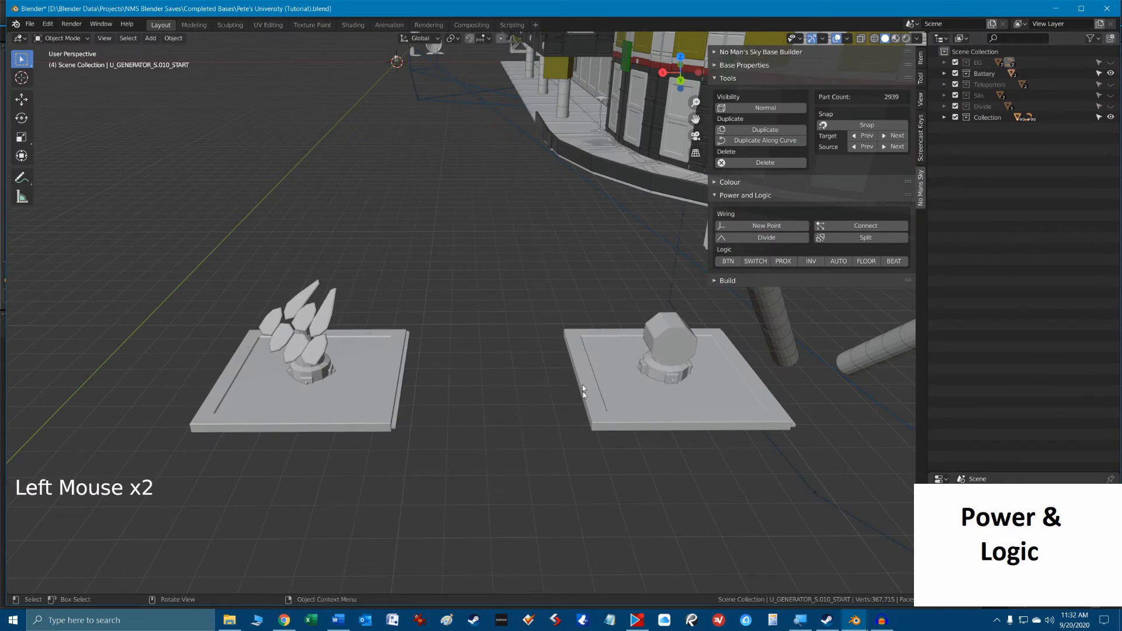
left_click(311, 338)
left_click(678, 345, "shift")
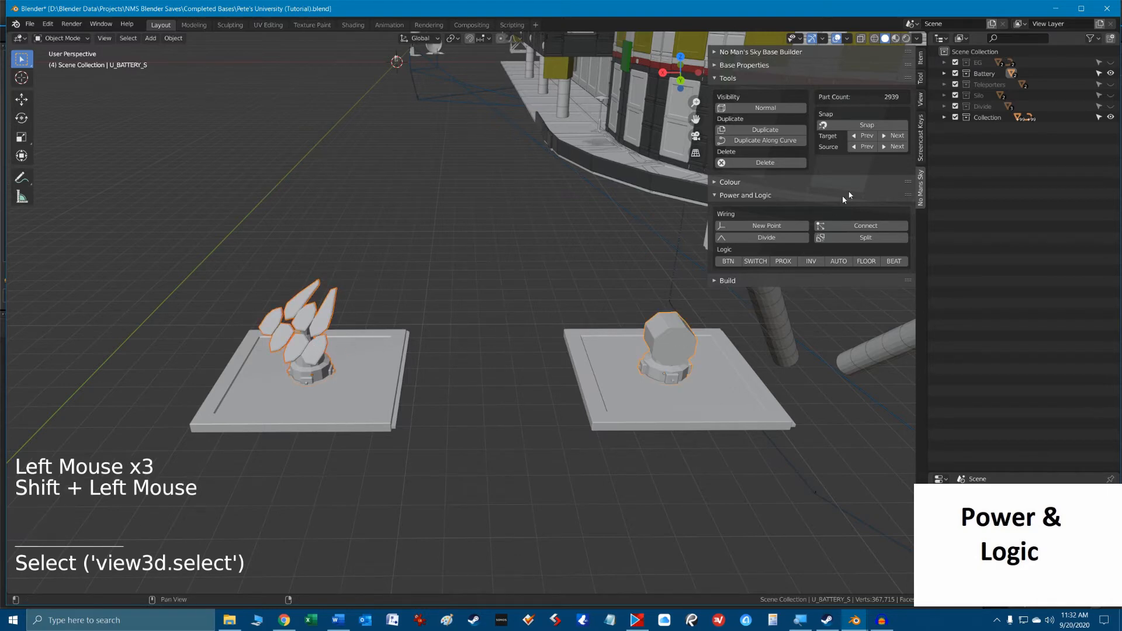
left_click(875, 226)
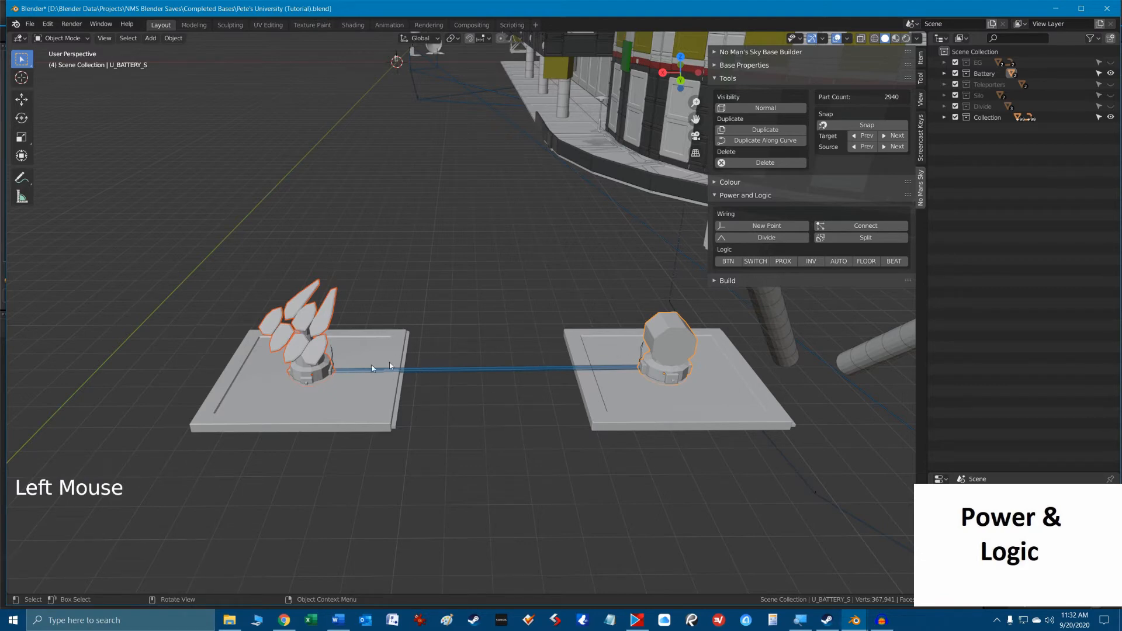
Cycle the power line's start point through the solar panel's target snap points.
scroll(575, 382, "up", 2)
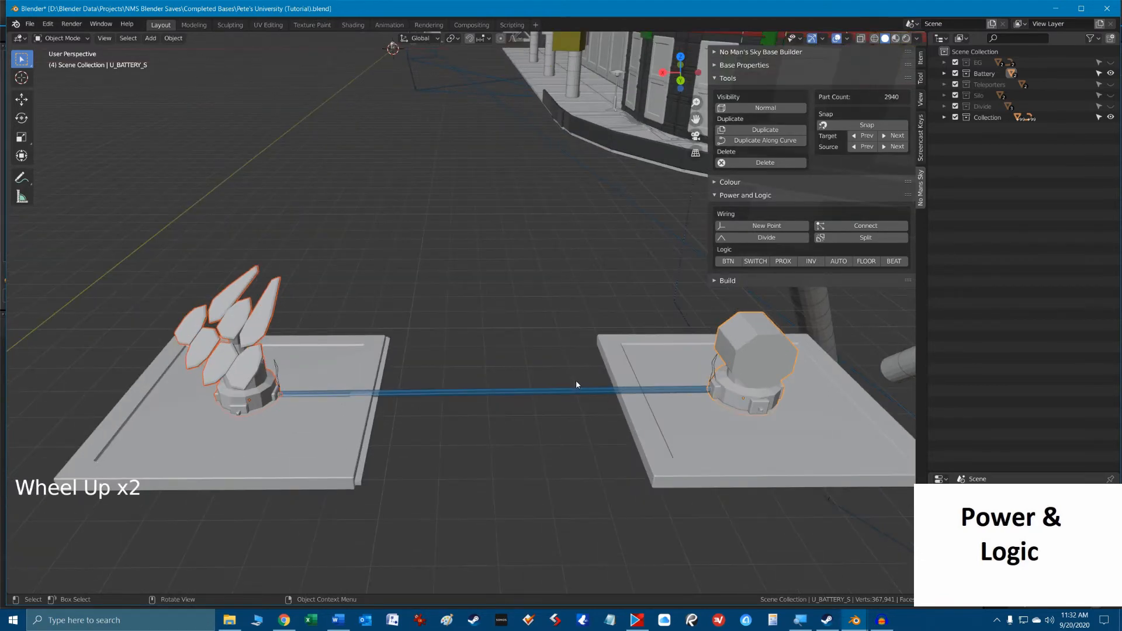
scroll(576, 382, "down", 1)
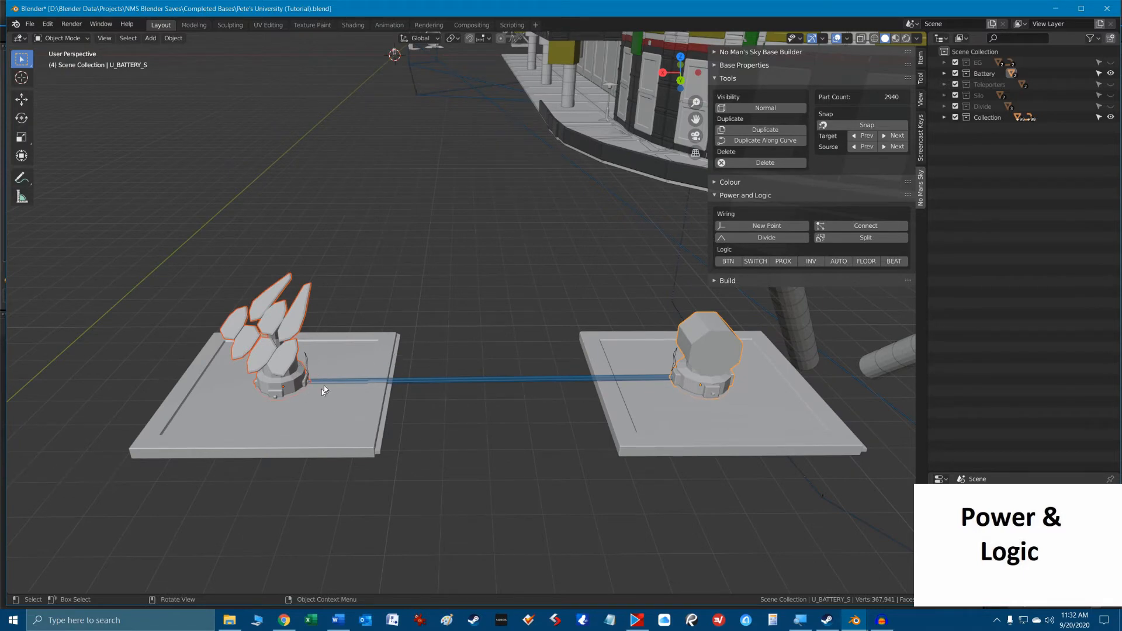
left_click(307, 363)
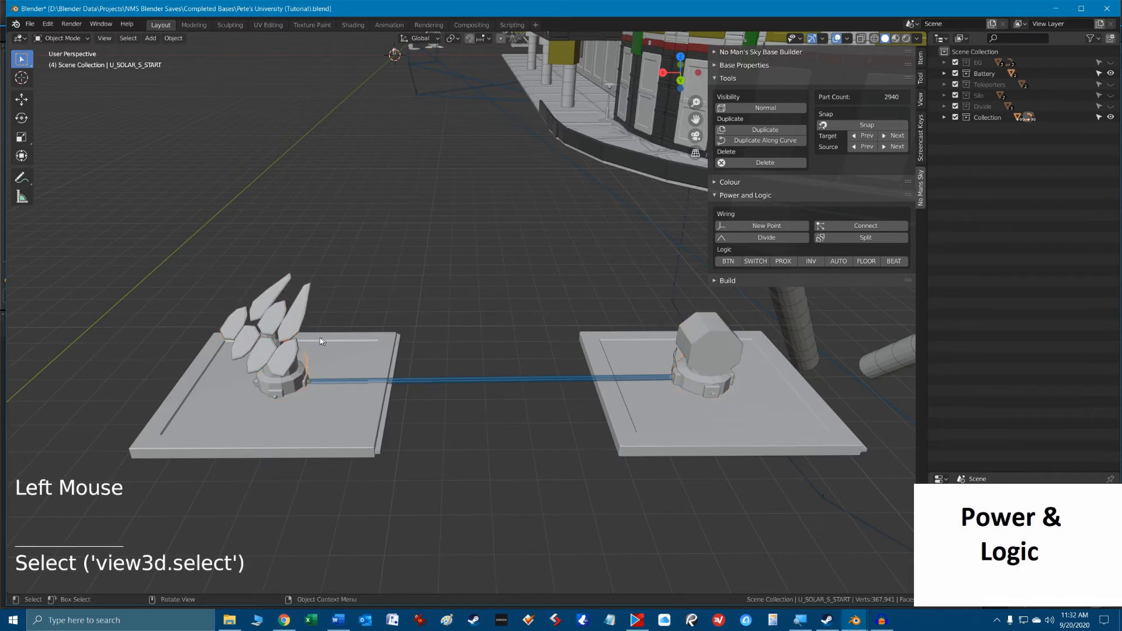
left_click(282, 352, "shift")
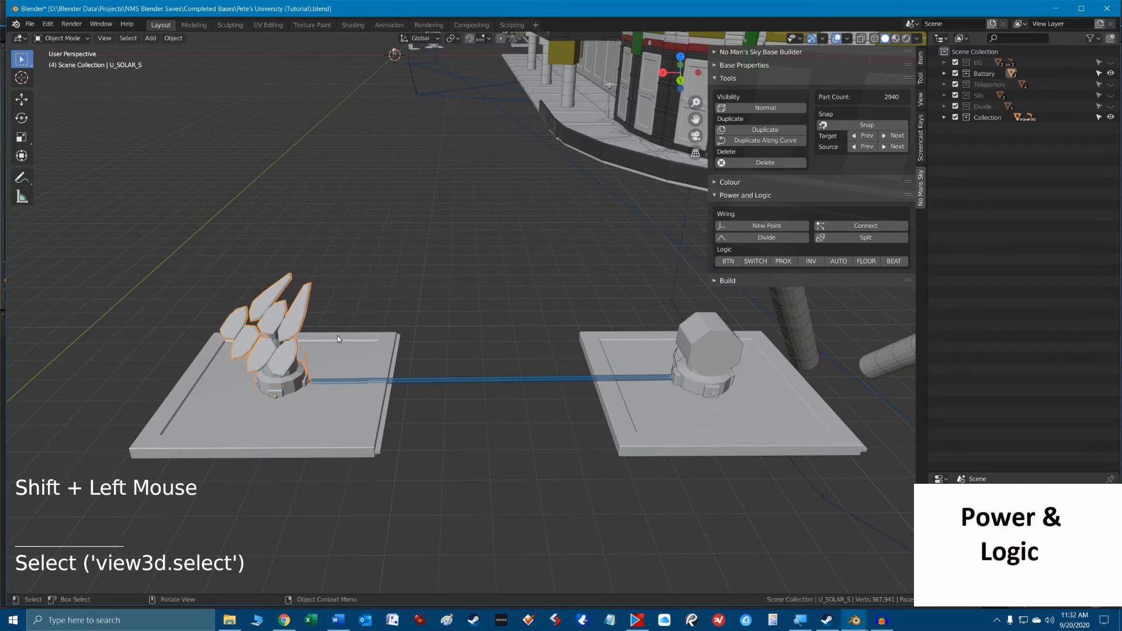
left_click(898, 135)
left_click(898, 136)
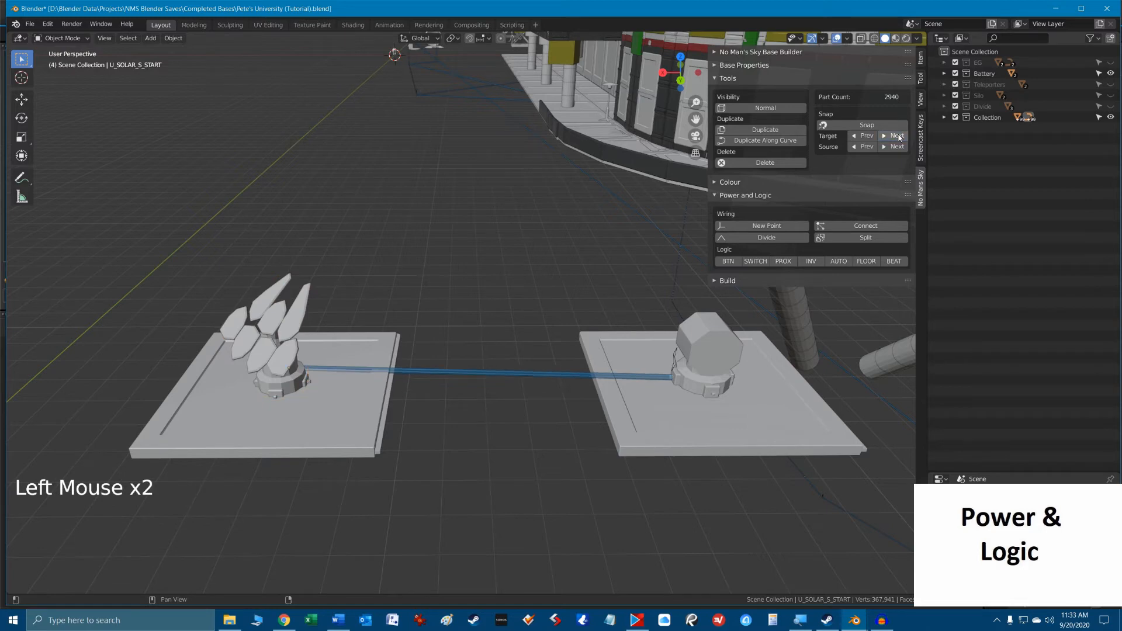
left_click(897, 136)
left_click(898, 135)
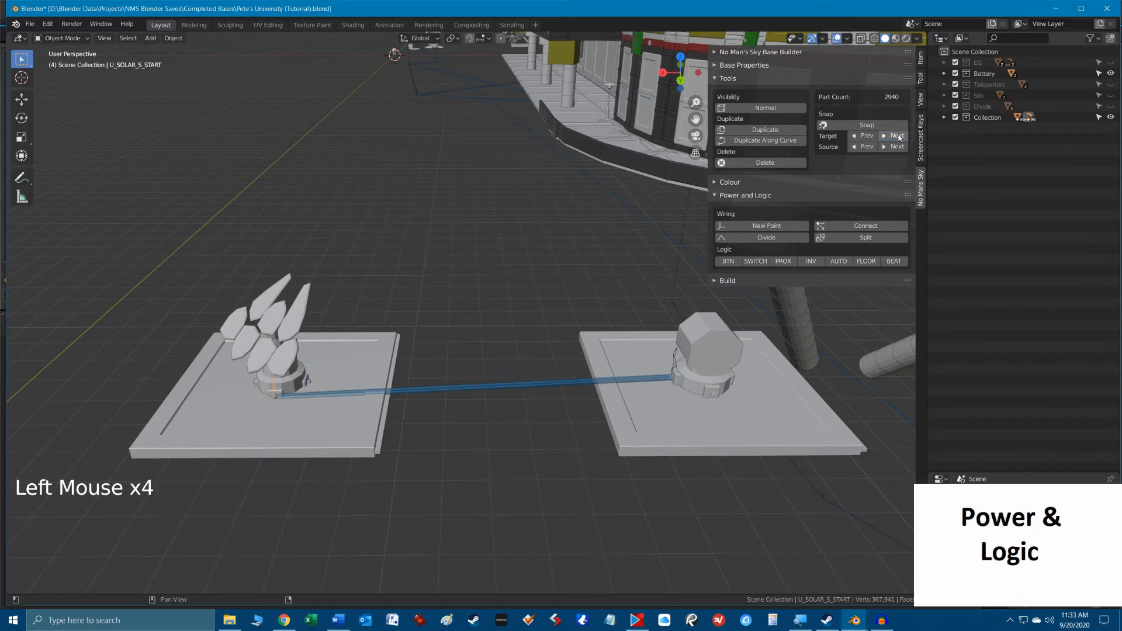
left_click(897, 136)
left_click(898, 136)
left_click(898, 135)
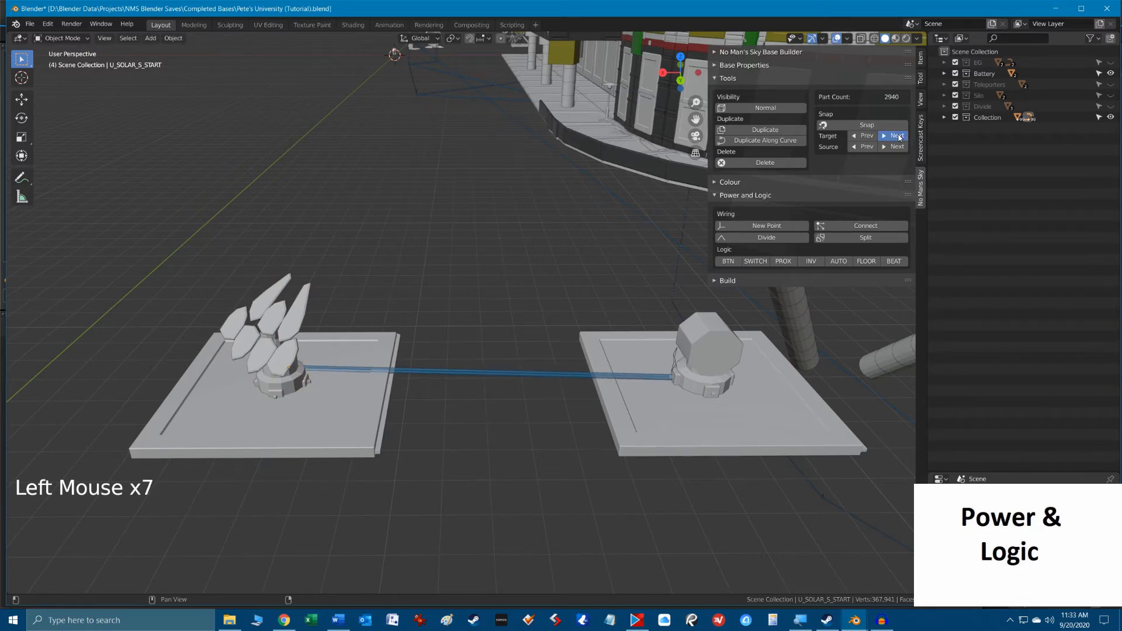
left_click(898, 135)
Delete the power line between the solar panel and battery, and show the Teleporters collection in place of Battery.
key("Delete")
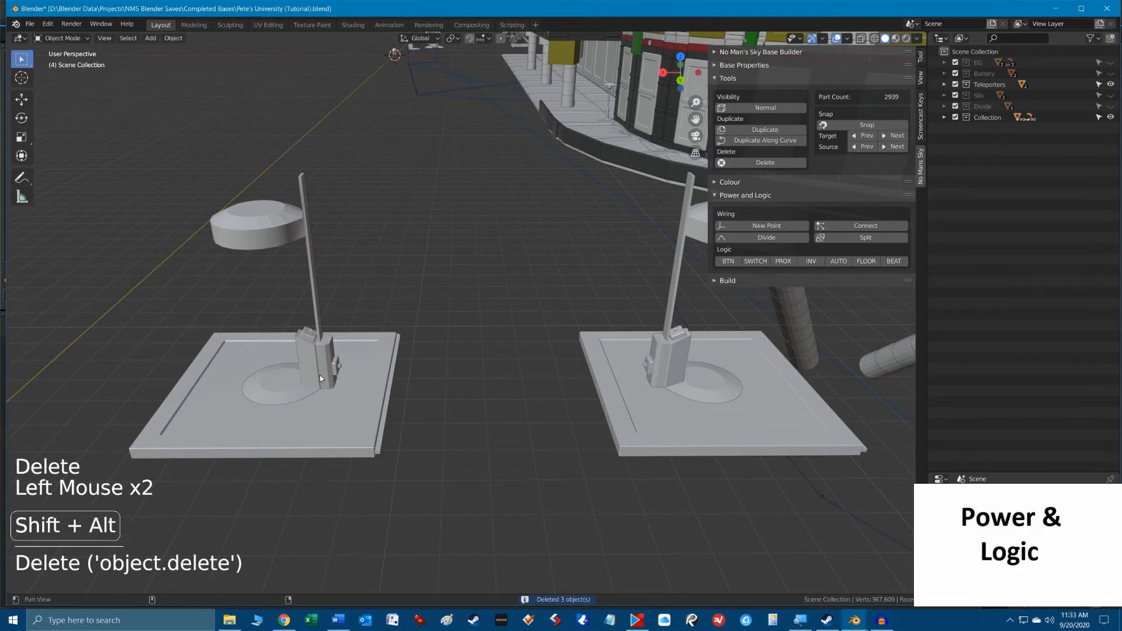
middle_click_drag(320, 375, 412, 355, "shift")
scroll(352, 401, "up", 6)
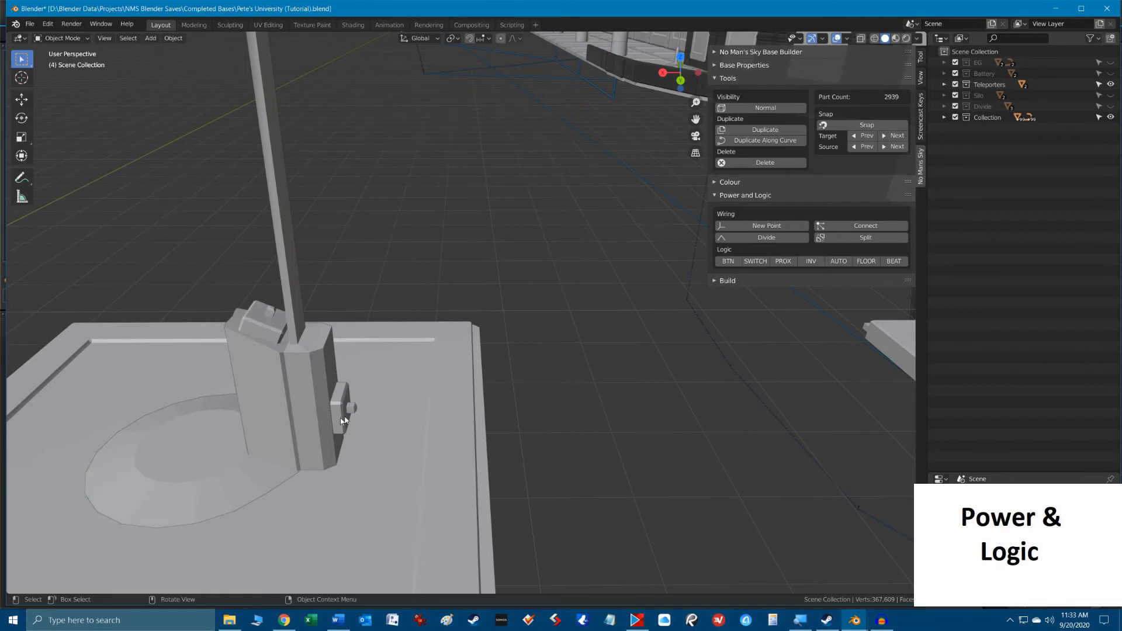
Connect the two short-range teleporters with a power line.
scroll(373, 411, "down", 6)
middle_click_drag(556, 358, 284, 328, "shift")
left_click(284, 329)
left_click(621, 315, "shift")
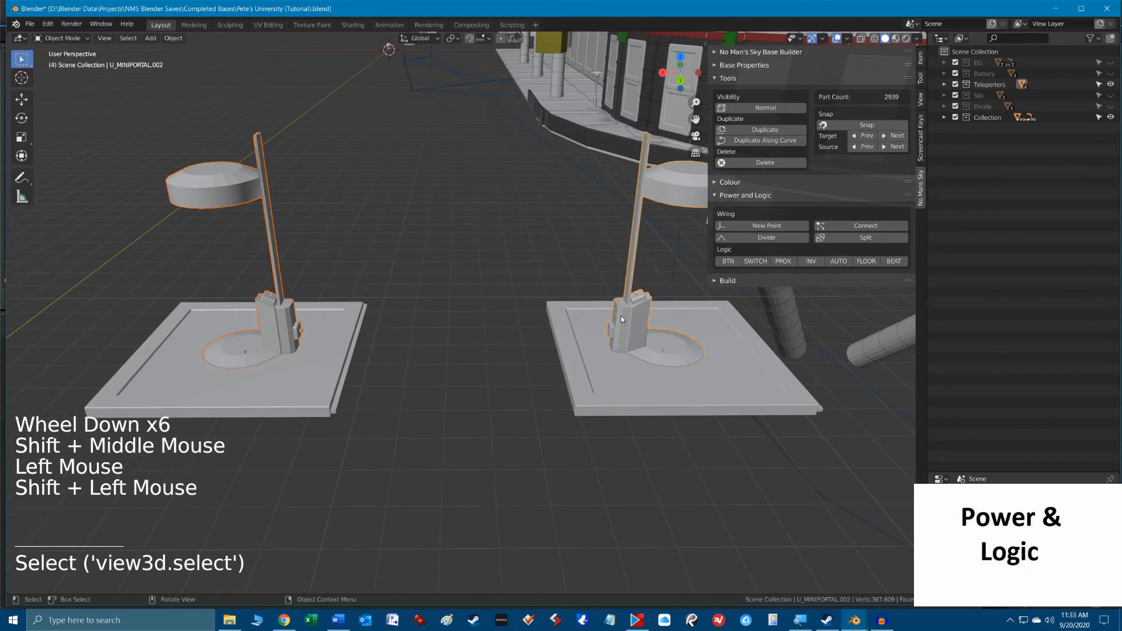
left_click(882, 226)
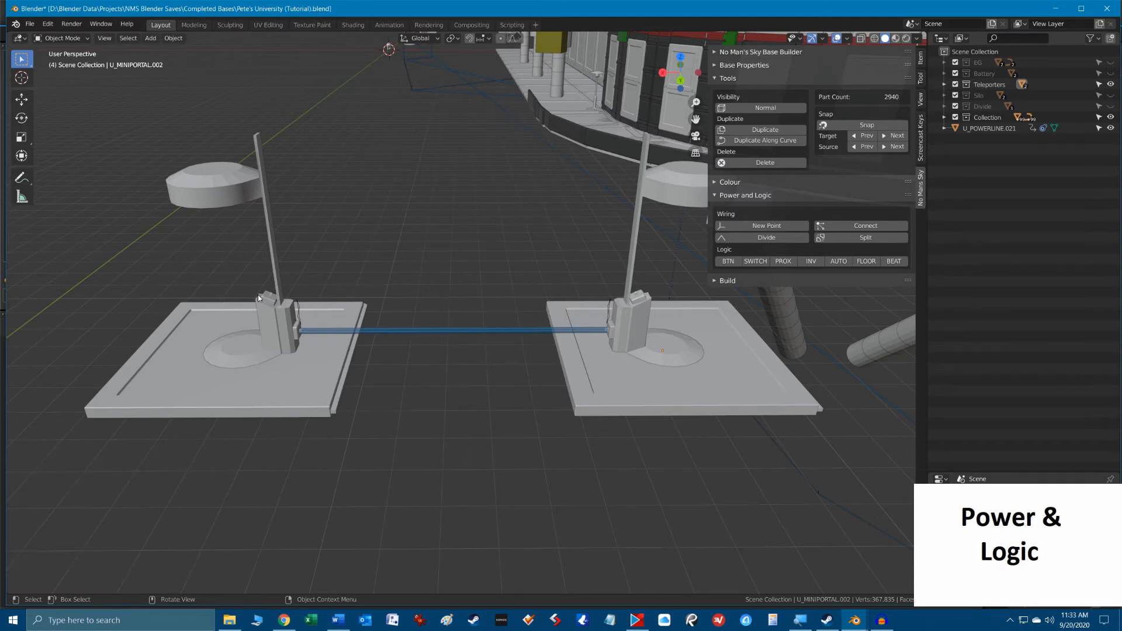
Snap the power line's end point on the first teleporter to the socket on top of its base.
left_click(298, 309)
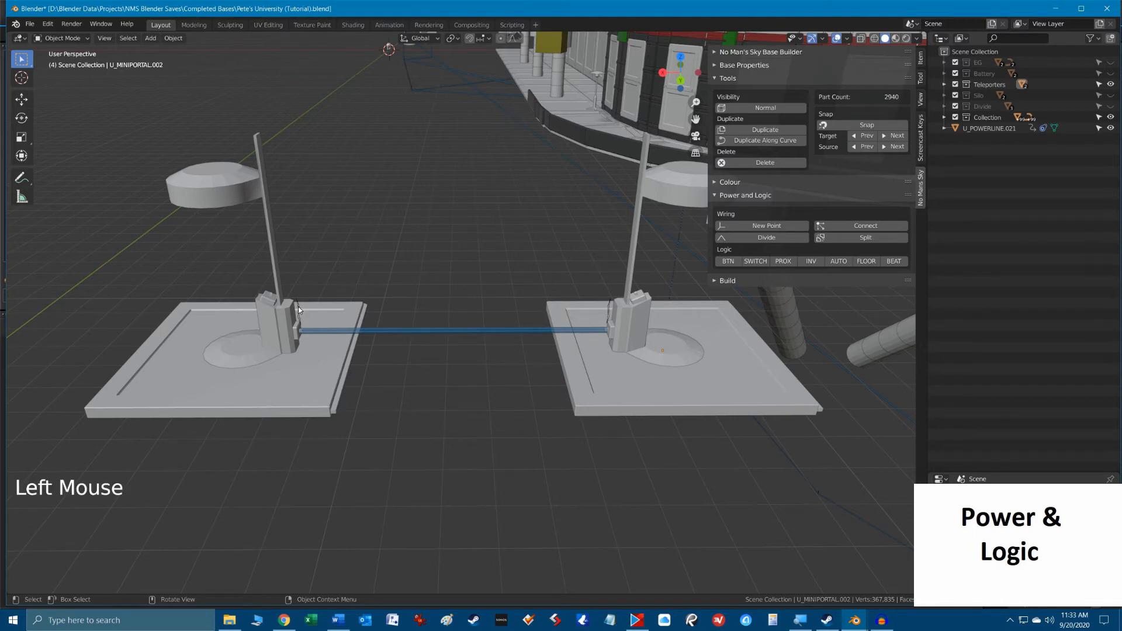
left_click(274, 315, "shift")
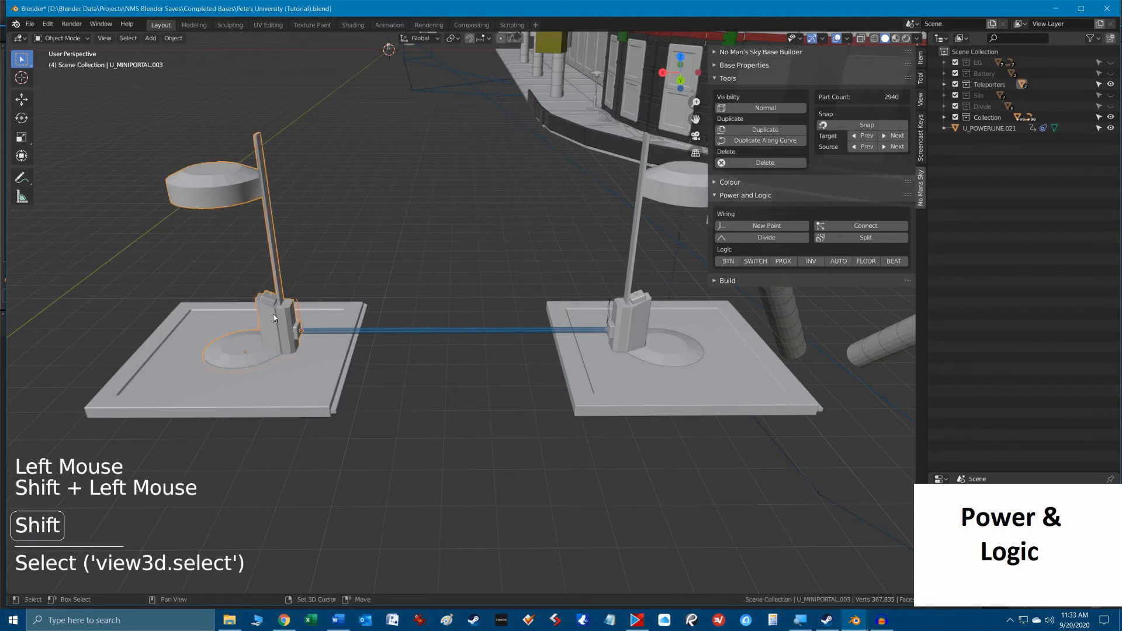
left_click(896, 136)
left_click(896, 137)
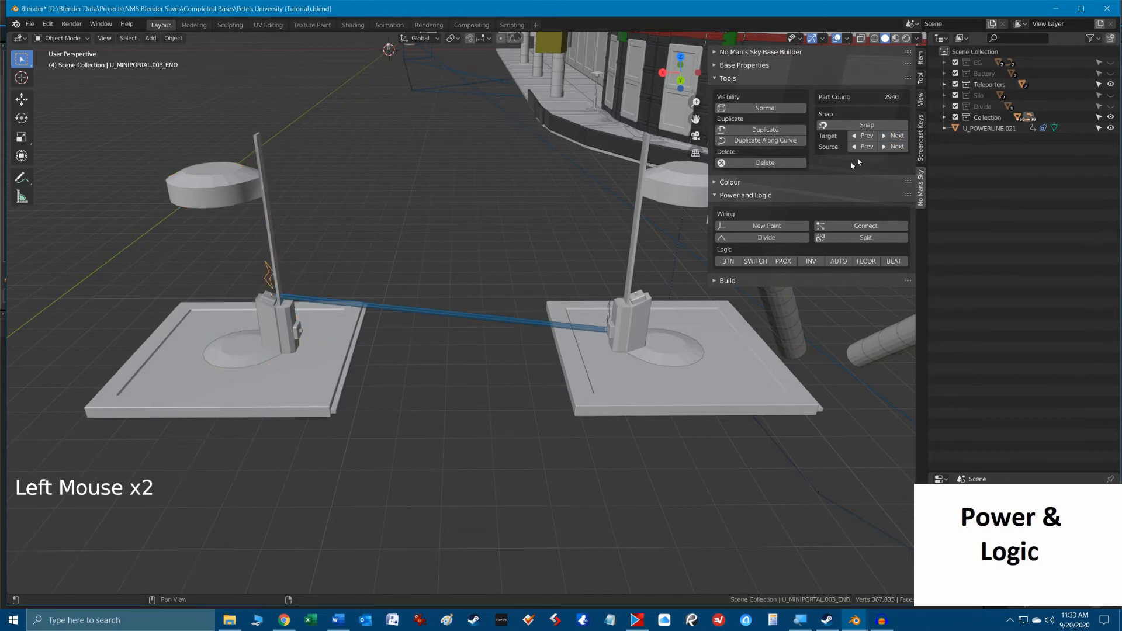
Snap the power line's start point on the second teleporter to the socket on top of its base.
left_click(607, 307)
left_click(628, 324, "shift")
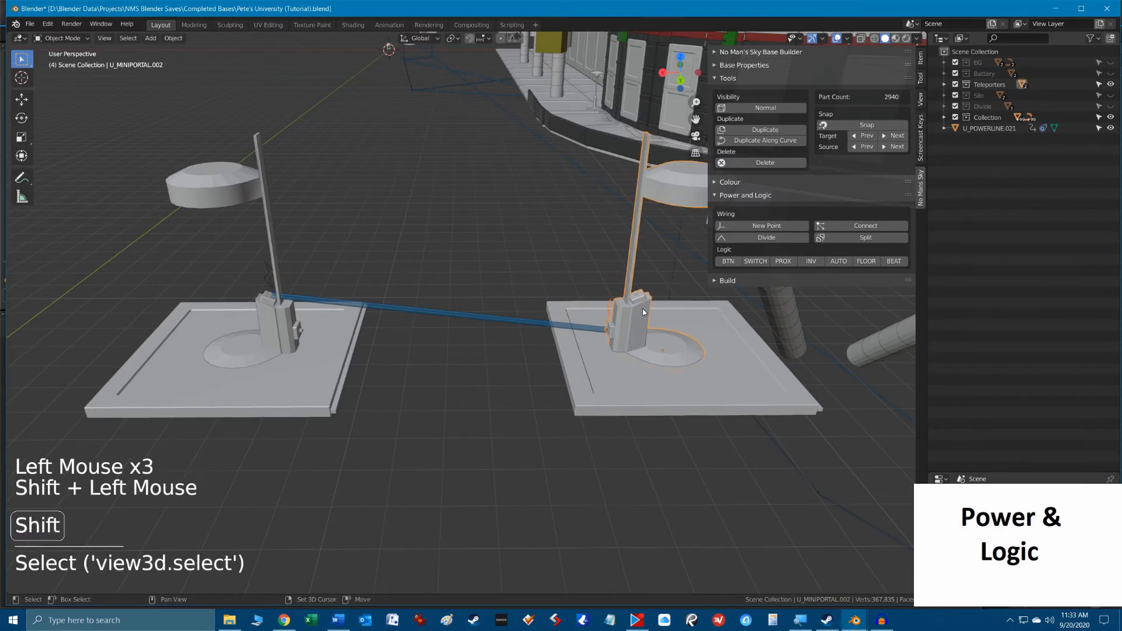
left_click(897, 136)
left_click(896, 136)
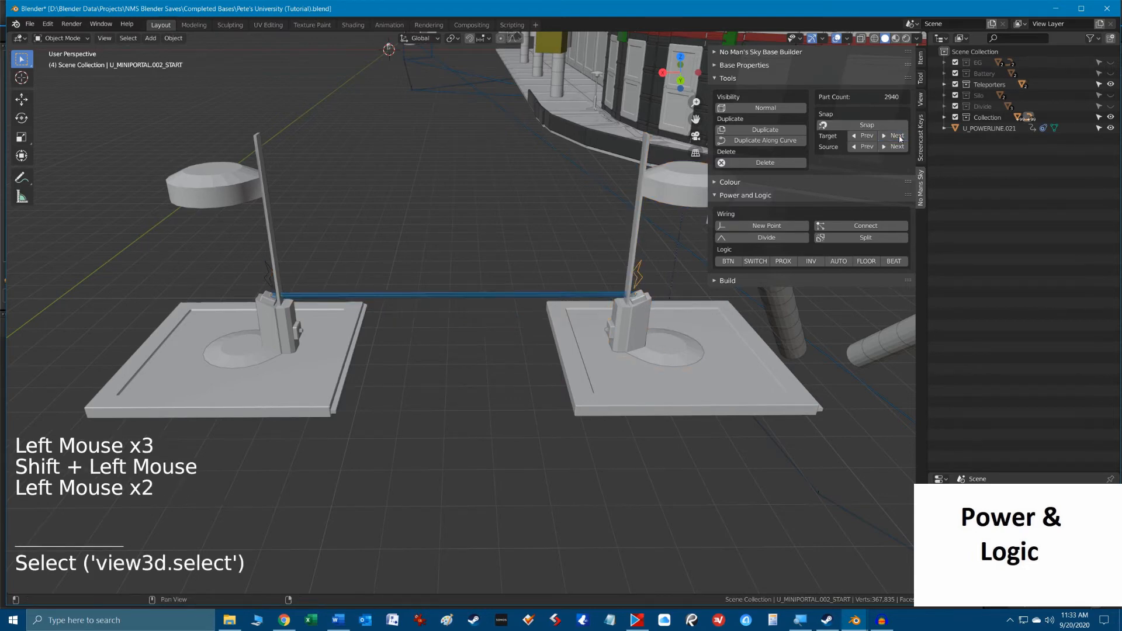
Select the power line between the two teleporters and show its item properties.
left_click(455, 296)
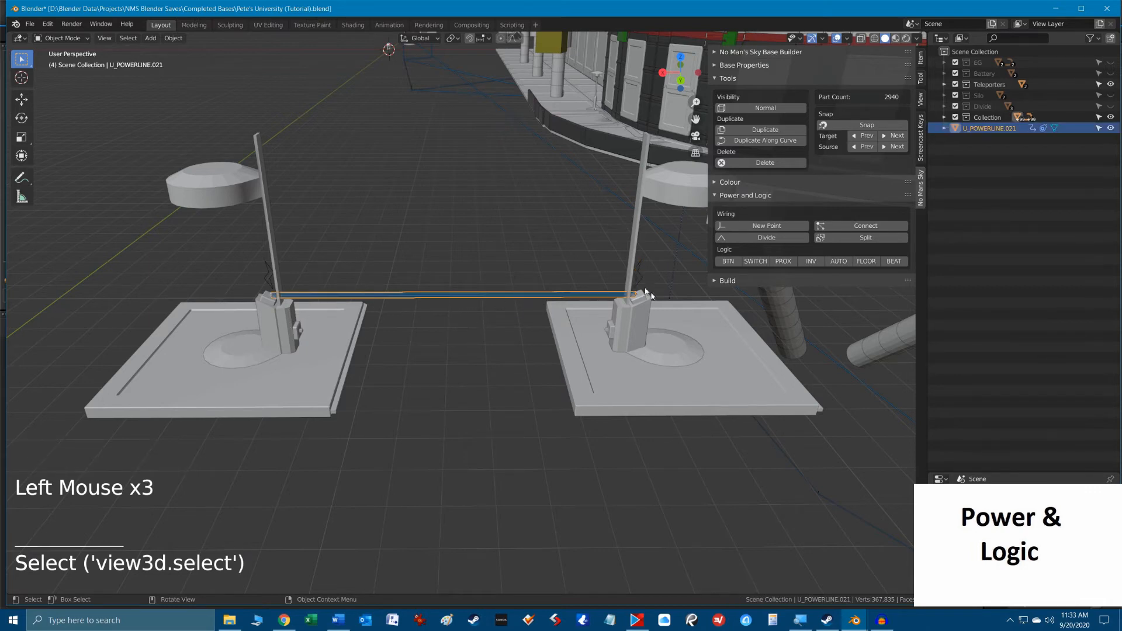
scroll(480, 314, "up", 2)
scroll(482, 315, "down", 2)
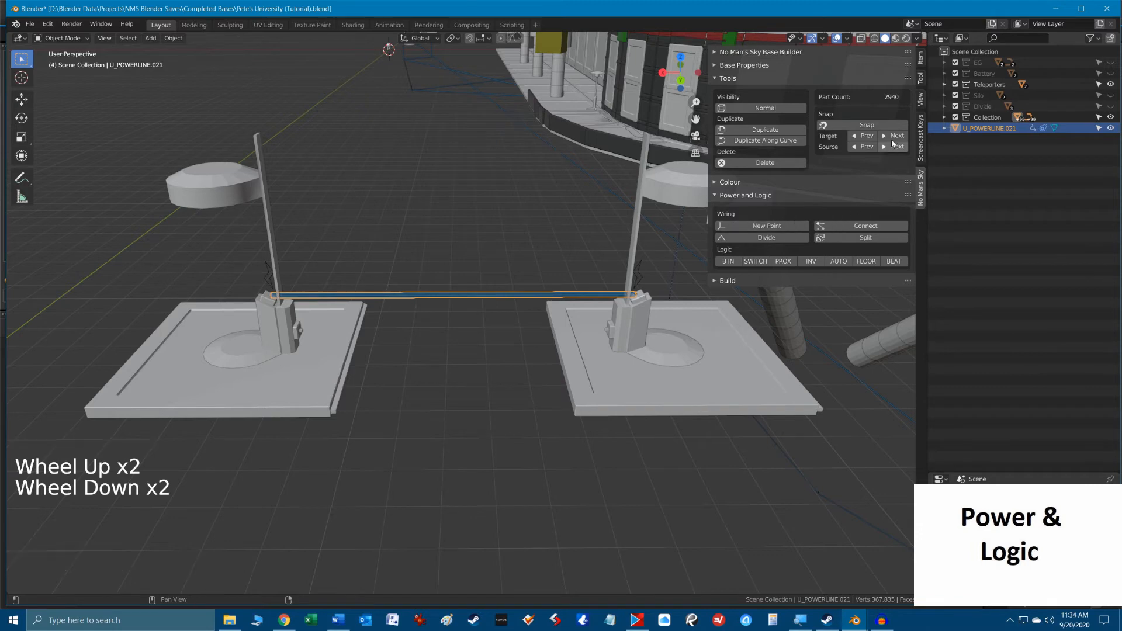
key("ctrl")
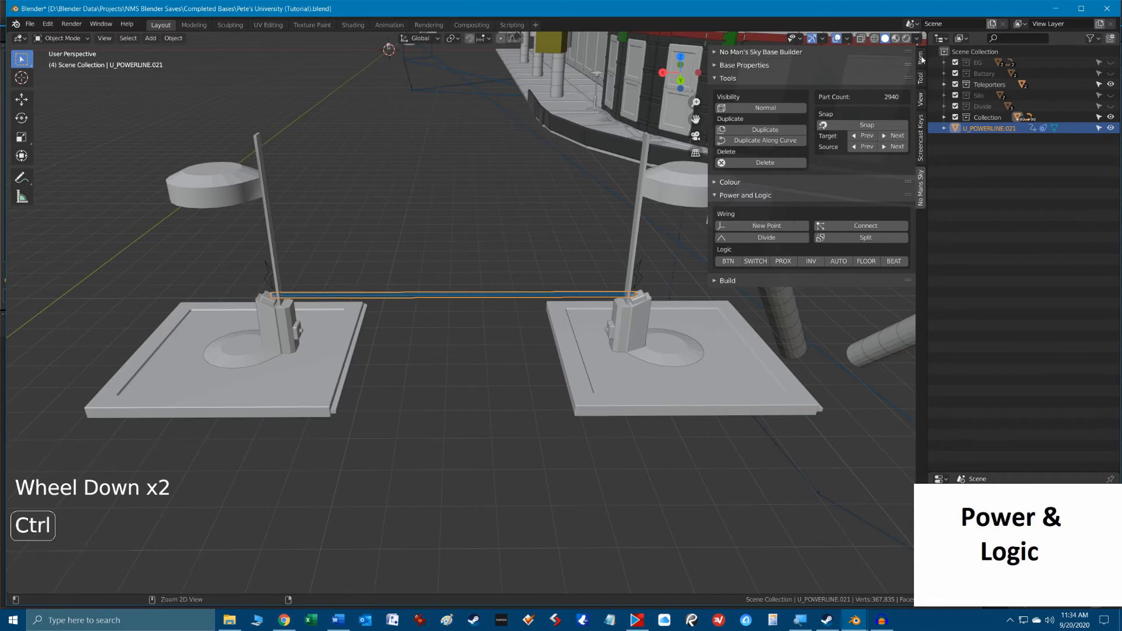
key("ctrl+alt")
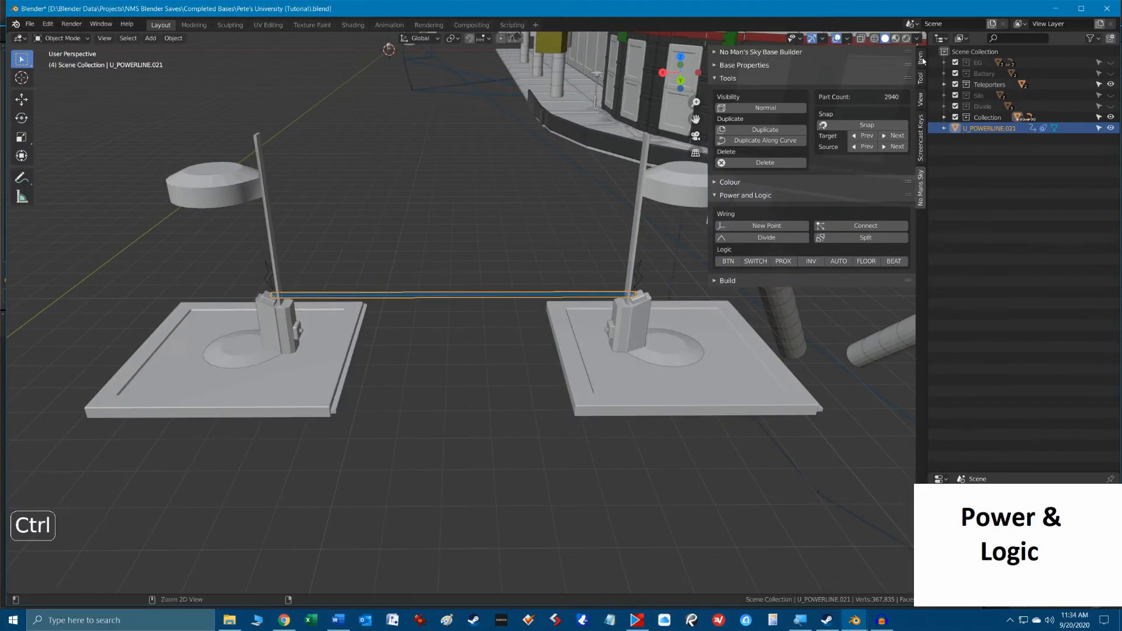
left_click(922, 61)
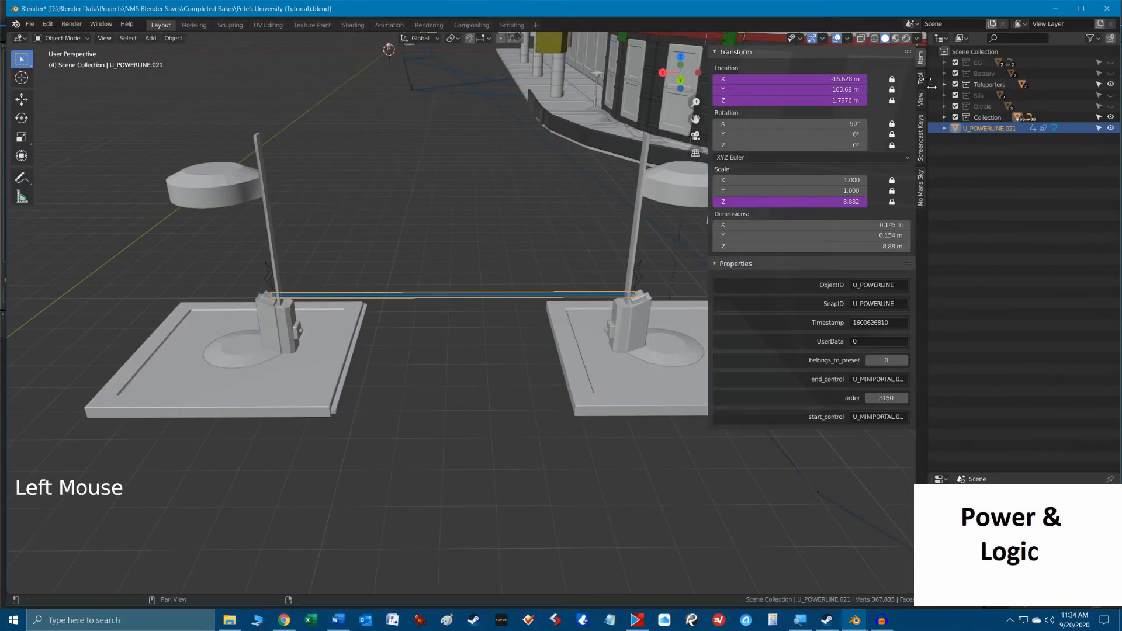
left_click(734, 264)
left_click(734, 264)
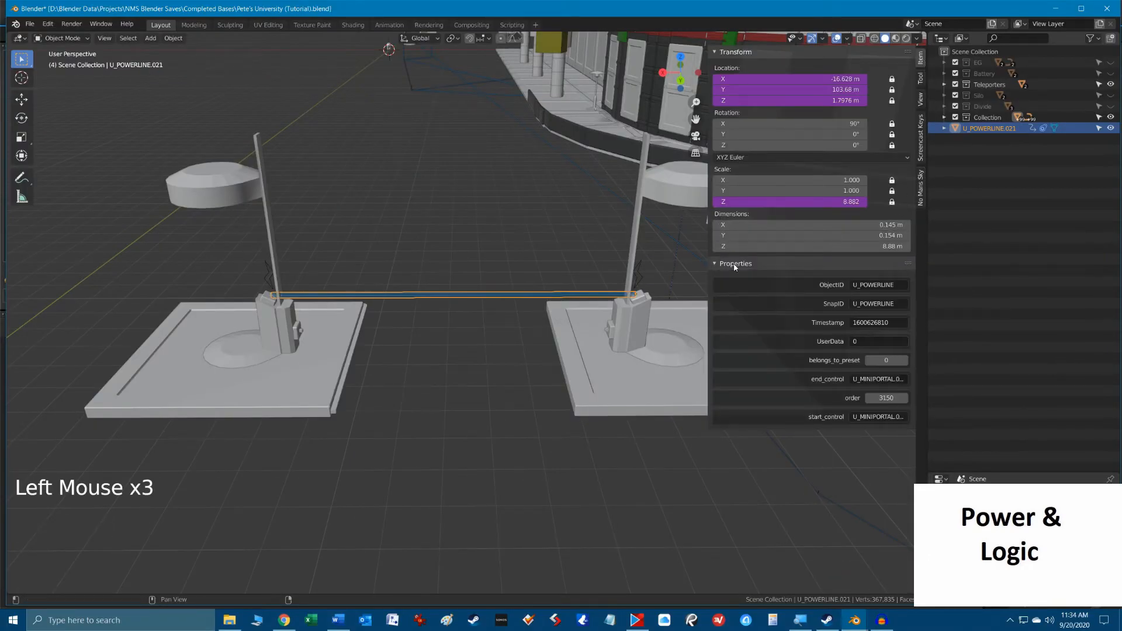
Change the teleporter power line's ObjectID to U_PORTALLINE.
left_click(885, 287)
scroll(890, 289, "up", 1, "ctrl+alt")
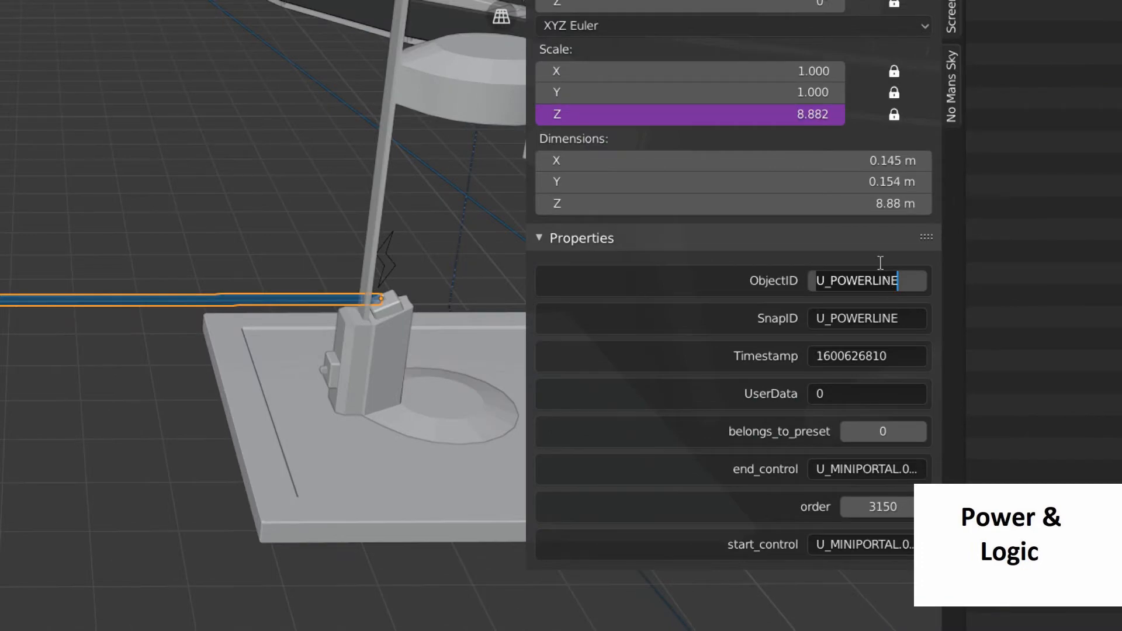
scroll(880, 263, "down", 1, "ctrl+alt")
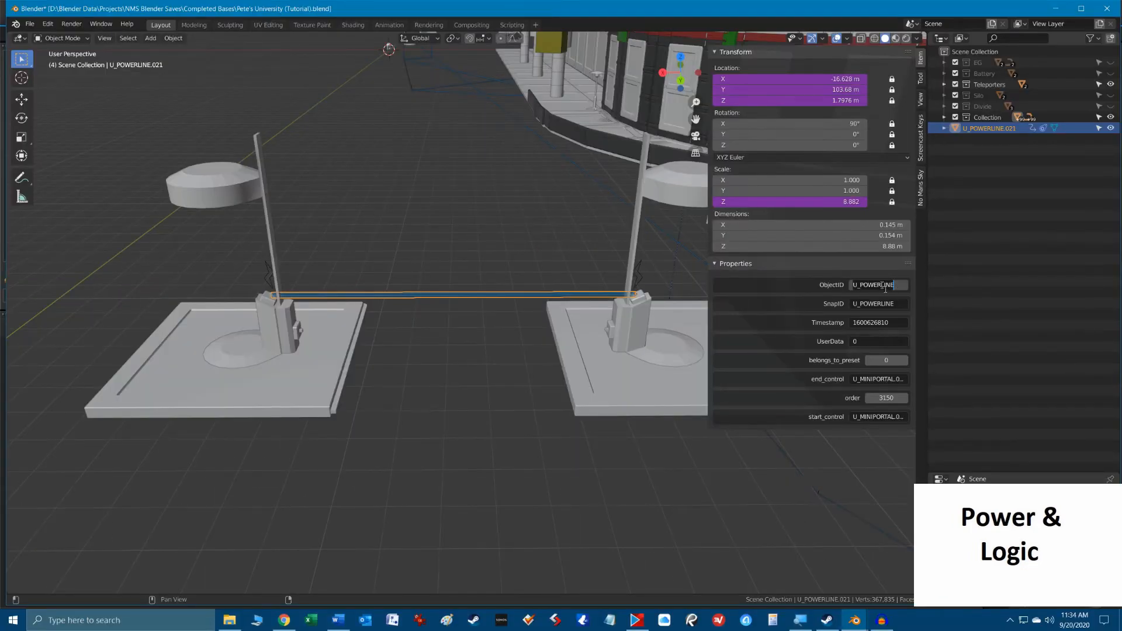
left_click_drag(883, 288, 872, 291)
key("shift")
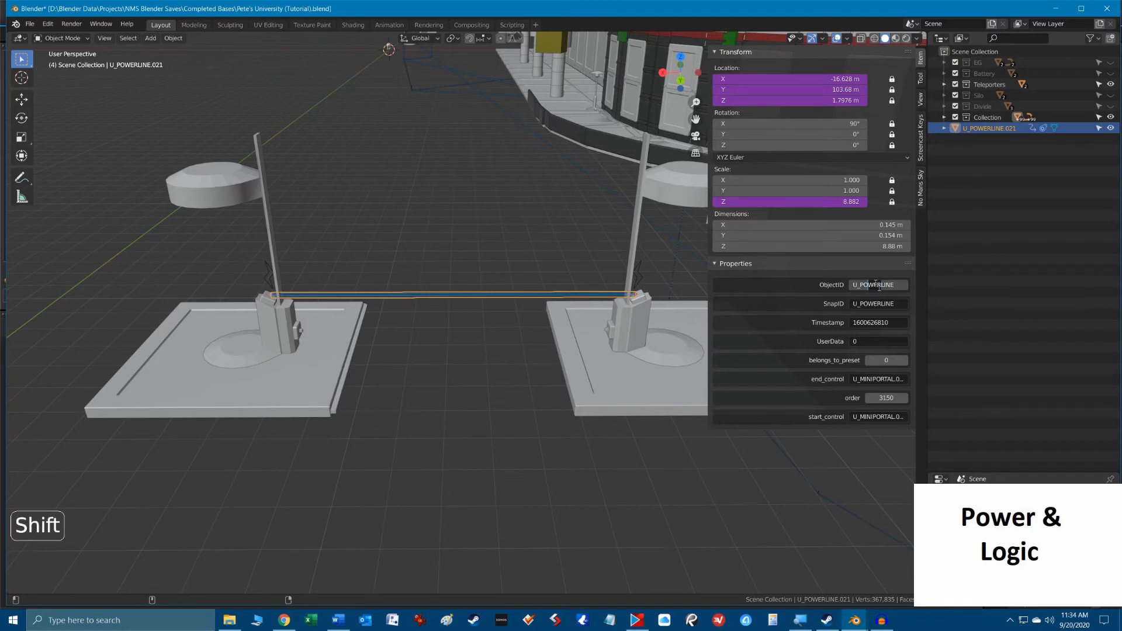
type("RTAL")
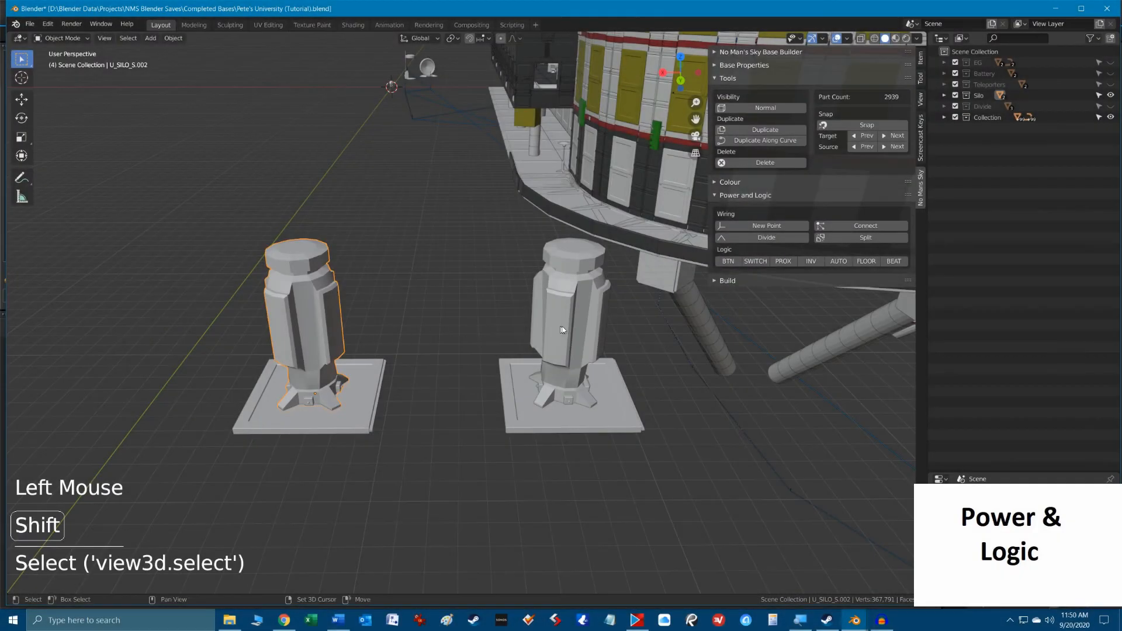
Connect the two silos with a power line and change that line's ObjectID to U_PIPELINE.
left_click(575, 333, "shift")
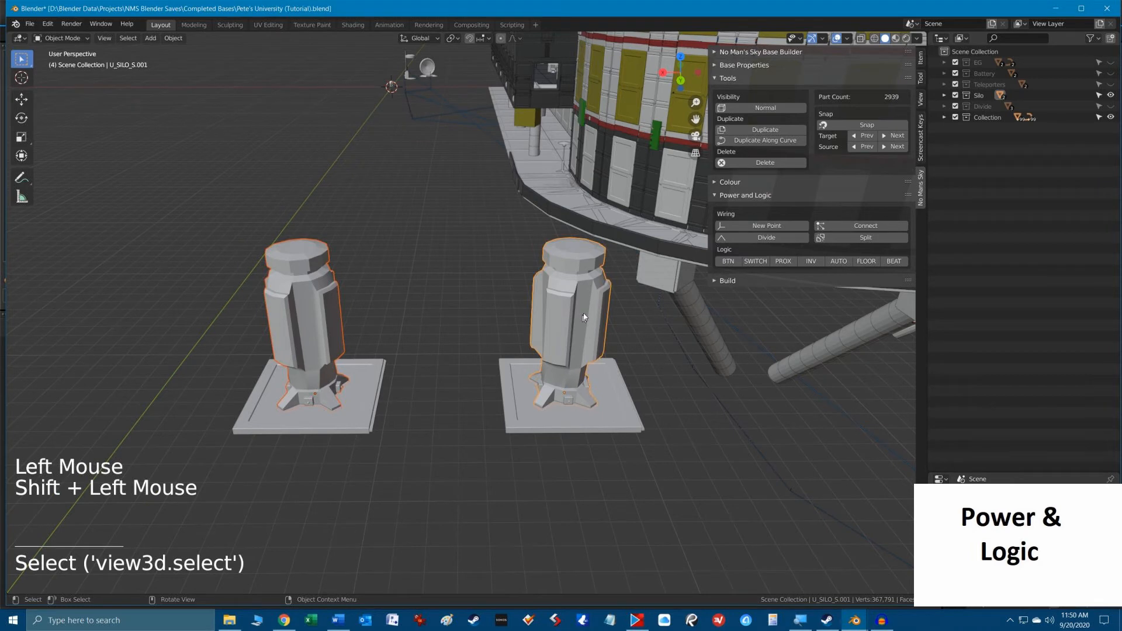
left_click(876, 227)
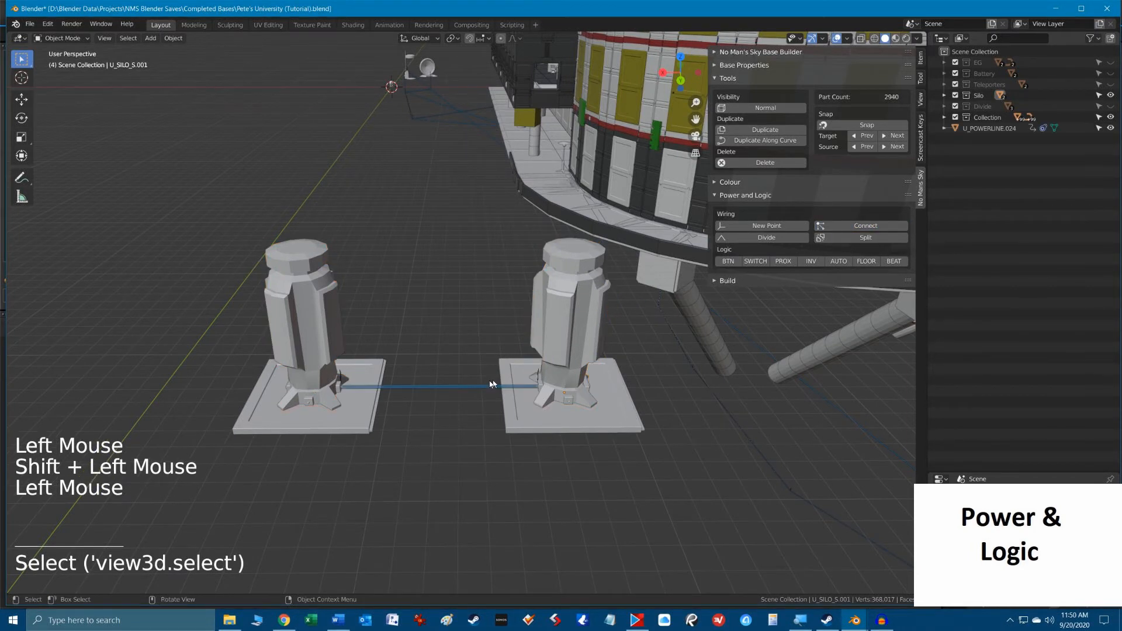
left_click(458, 387)
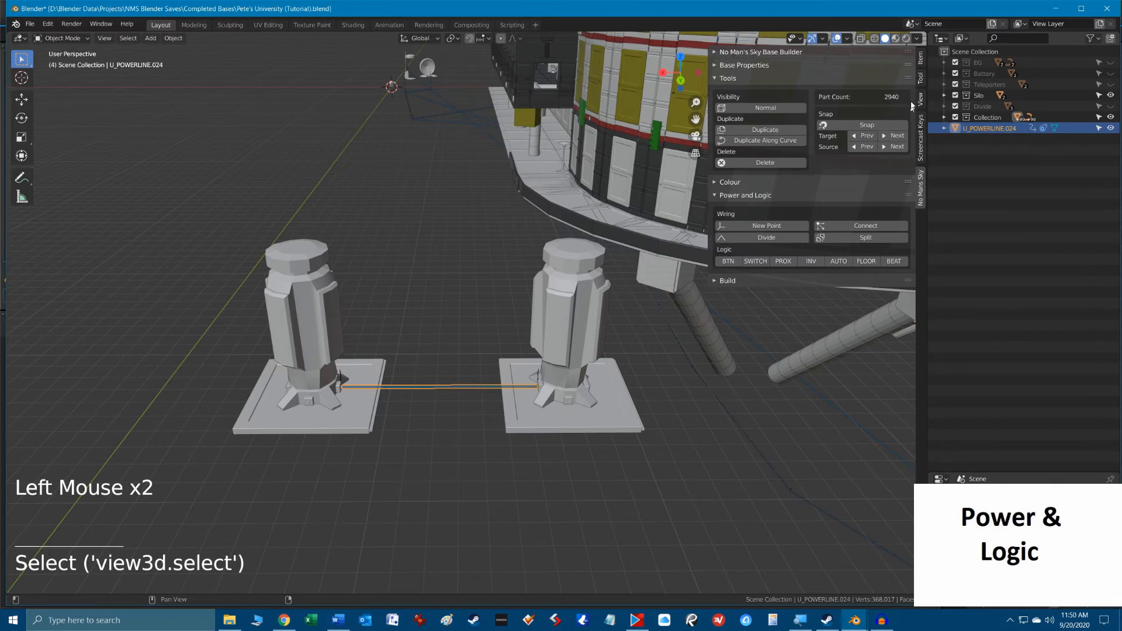
left_click(920, 59)
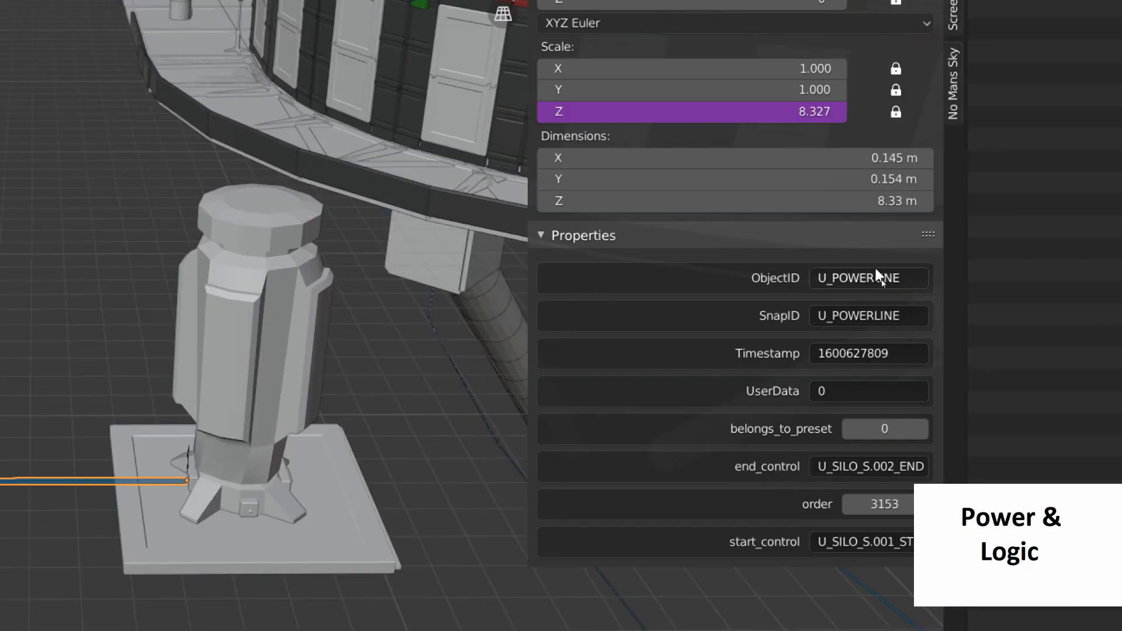
left_click(885, 284)
left_click_drag(875, 278, 846, 288)
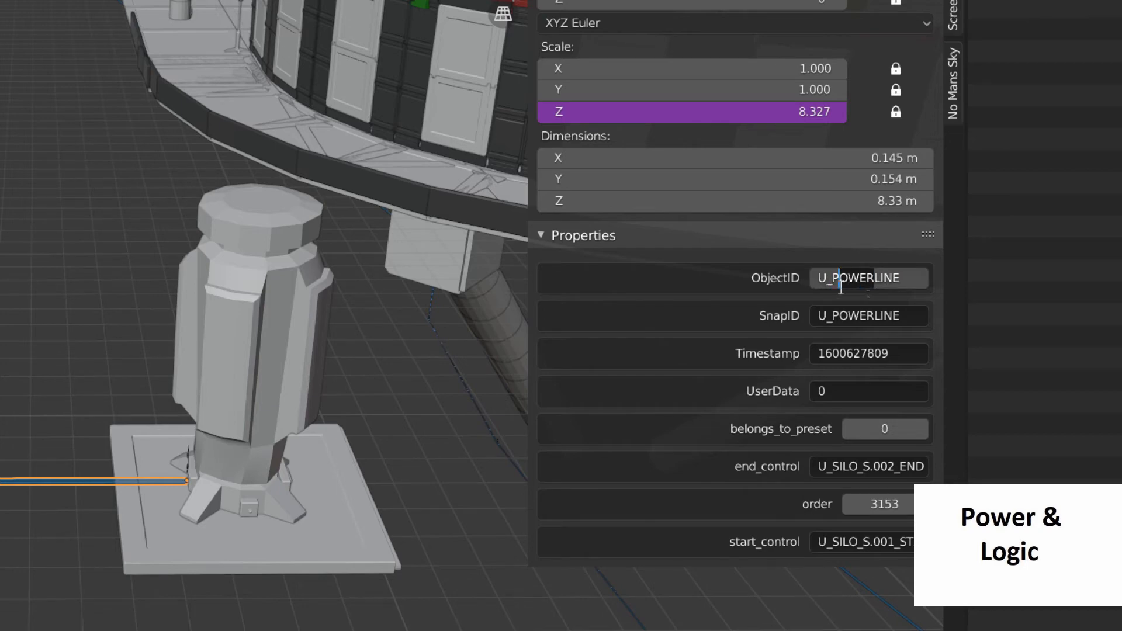
type("IPE")
left_click(905, 281)
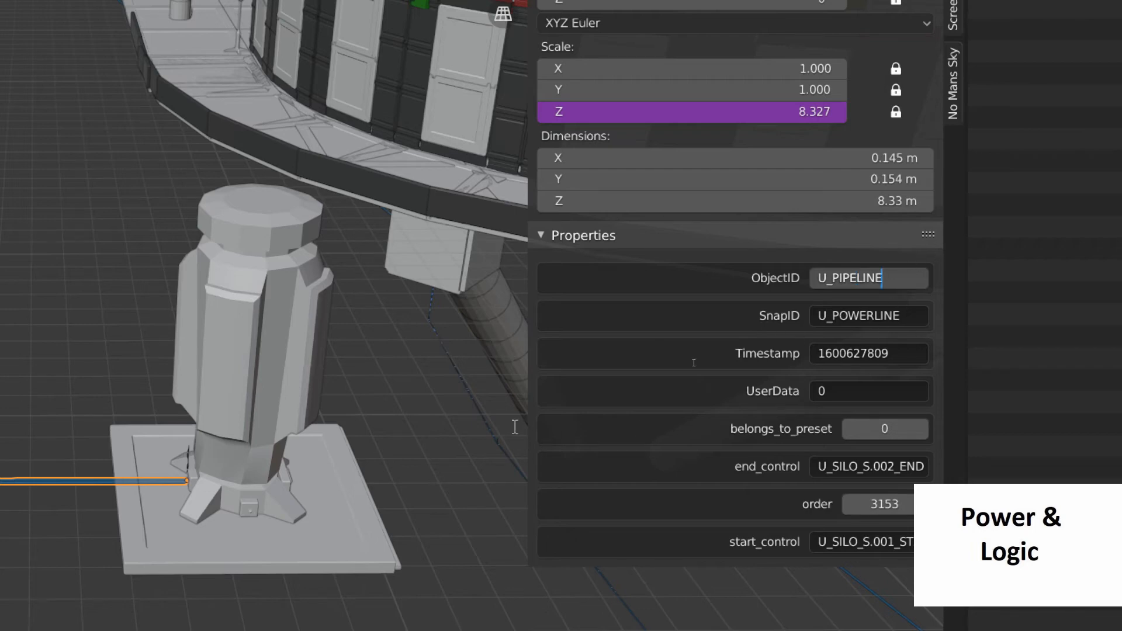
key("Return")
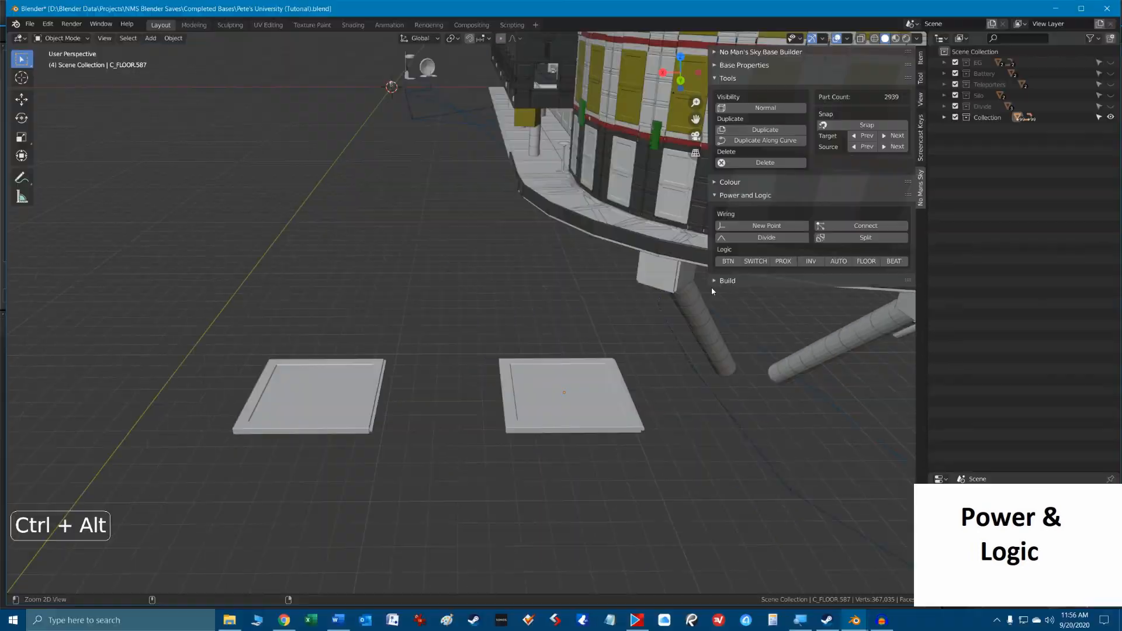
Add an inverter (INV) logic part at the floor panel nearest the building.
left_click(595, 402)
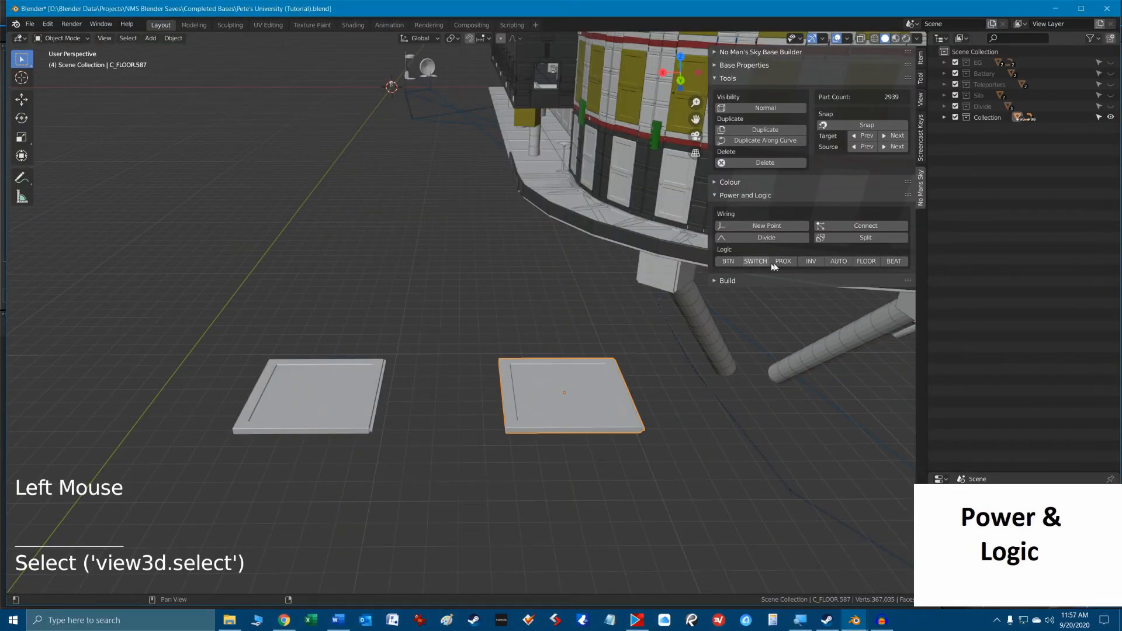
left_click(811, 261)
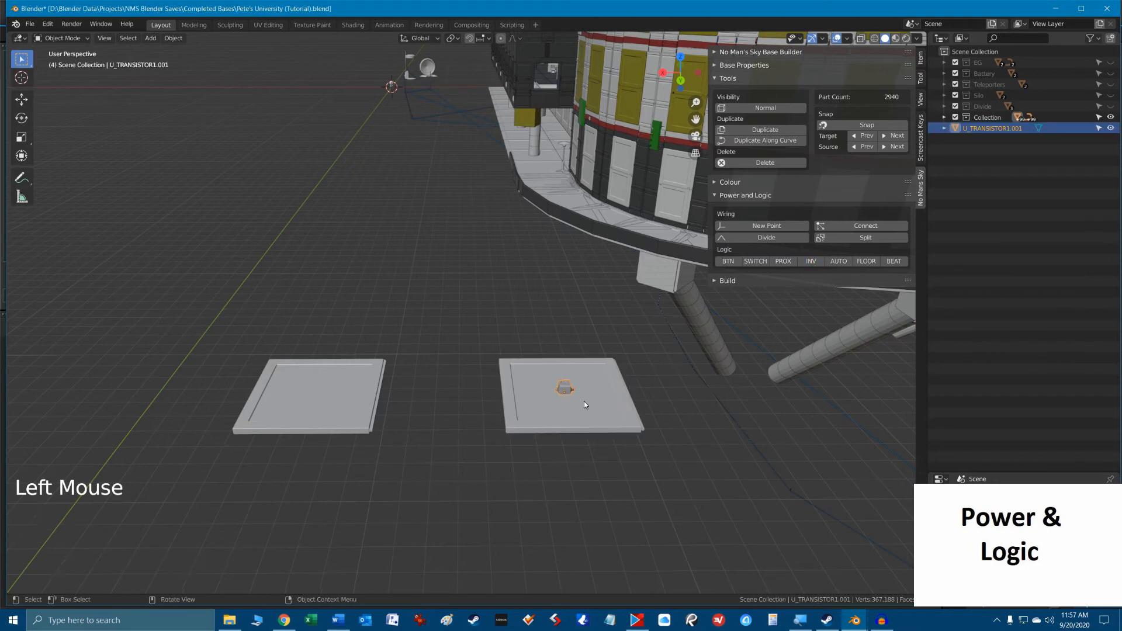
scroll(583, 400, "up", 3)
middle_click_drag(584, 326, 580, 325, "shift")
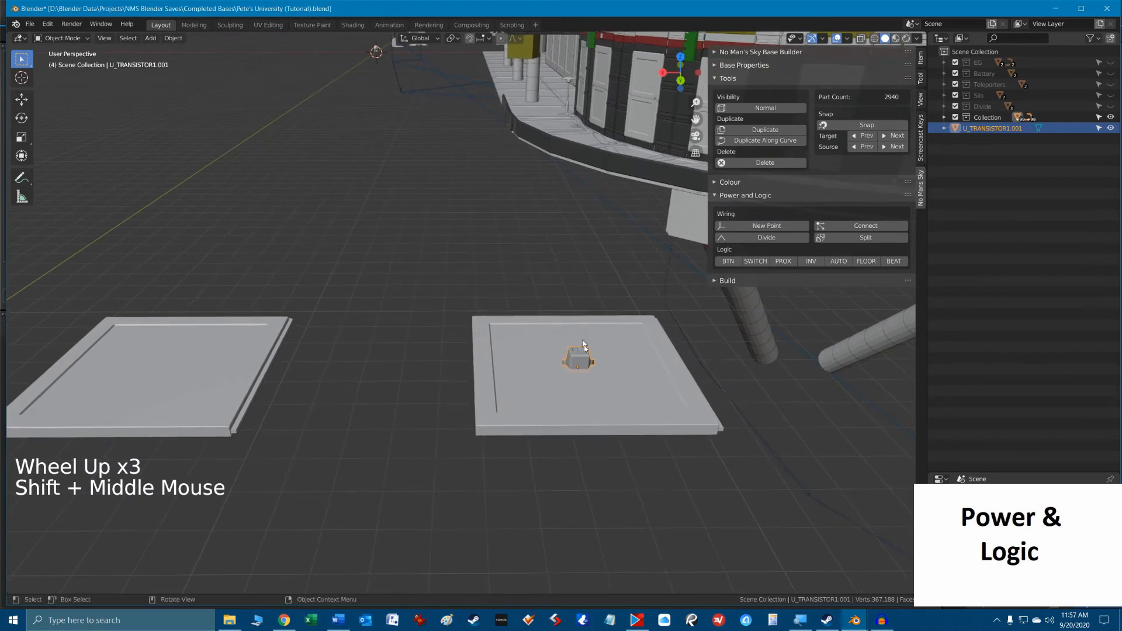
scroll(584, 365, "down", 5)
middle_click_drag(475, 180, 470, 192, "shift")
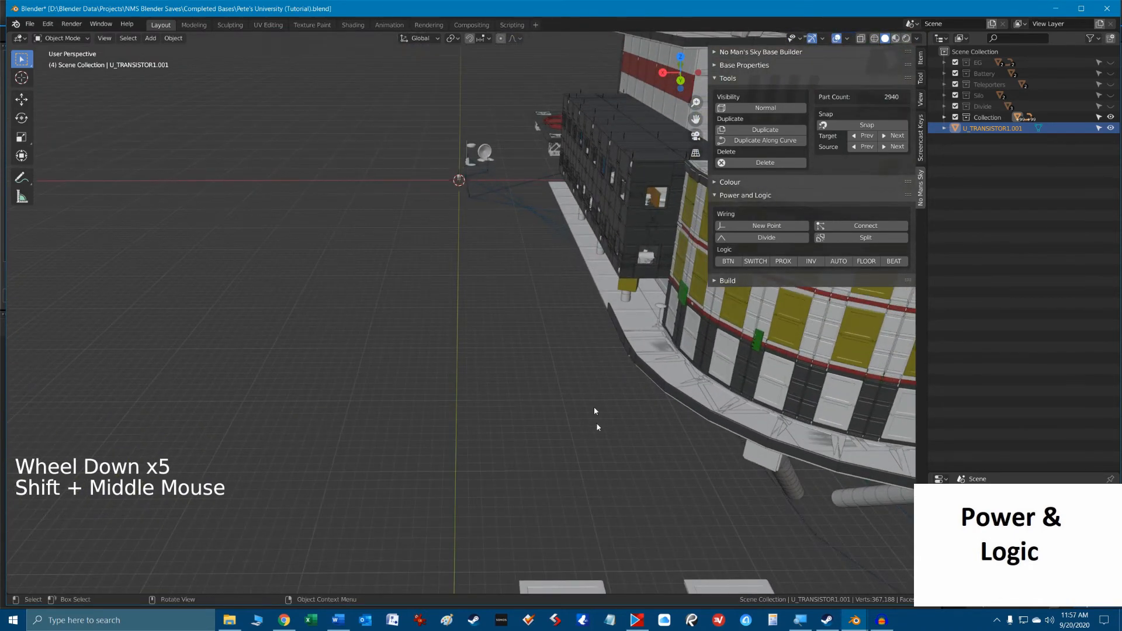
middle_click_drag(596, 420, 410, 244, "shift")
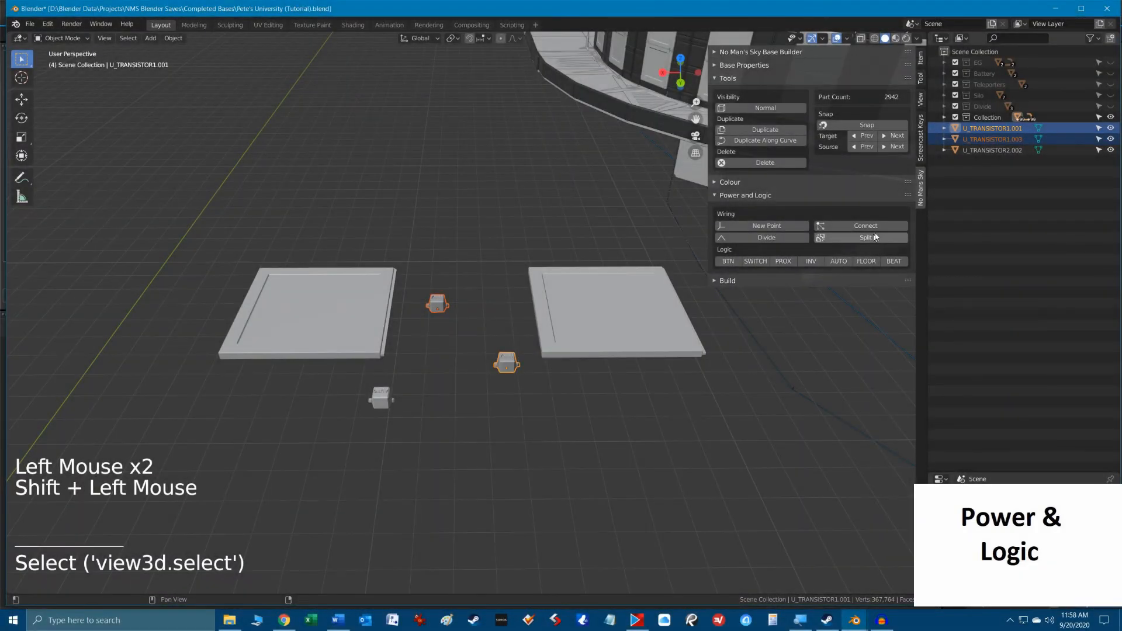
Connect the three logic parts between the floor panels to one another with power lines in a triangle.
left_click(865, 225)
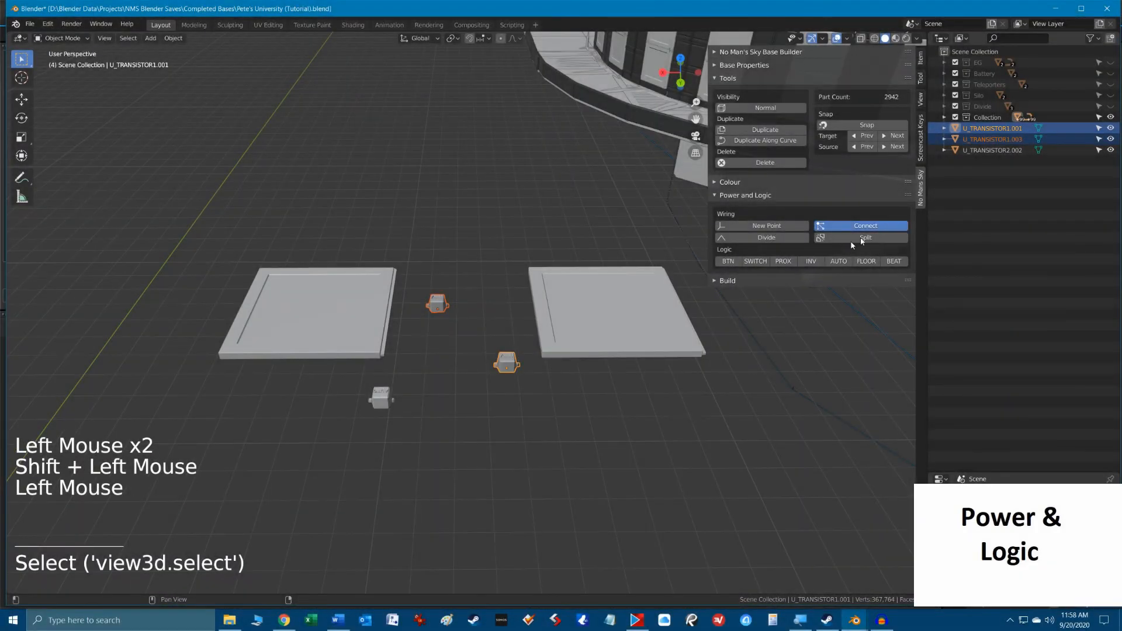
left_click(506, 362)
left_click(381, 398, "shift")
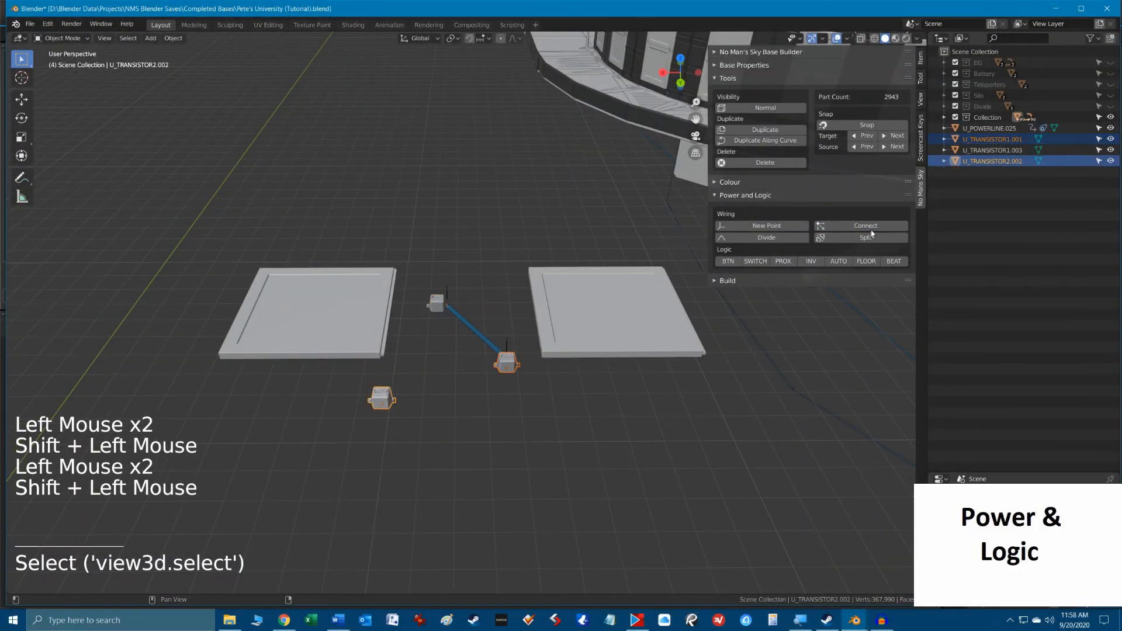
left_click(876, 225)
left_click(380, 398)
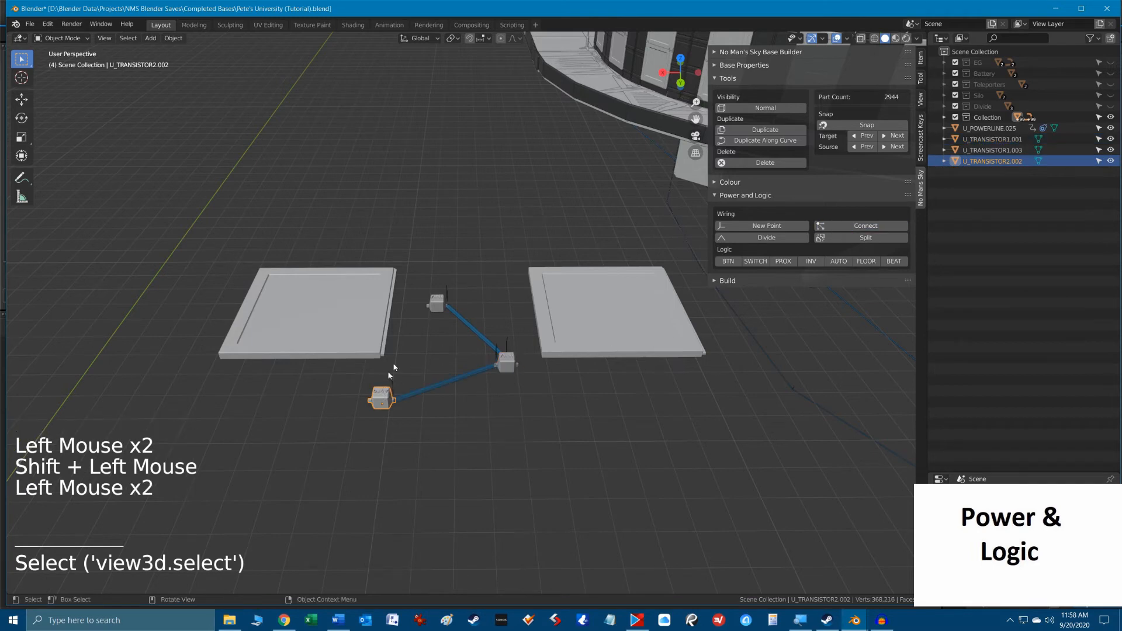
left_click(437, 303, "shift")
left_click(868, 226)
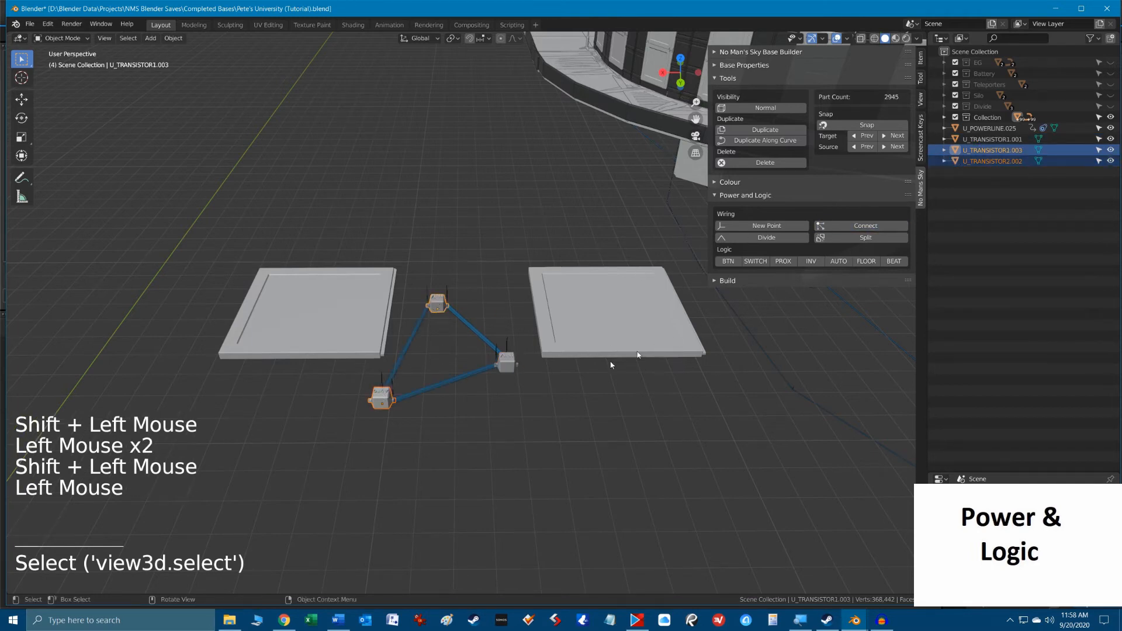
left_click(513, 412)
key("alt")
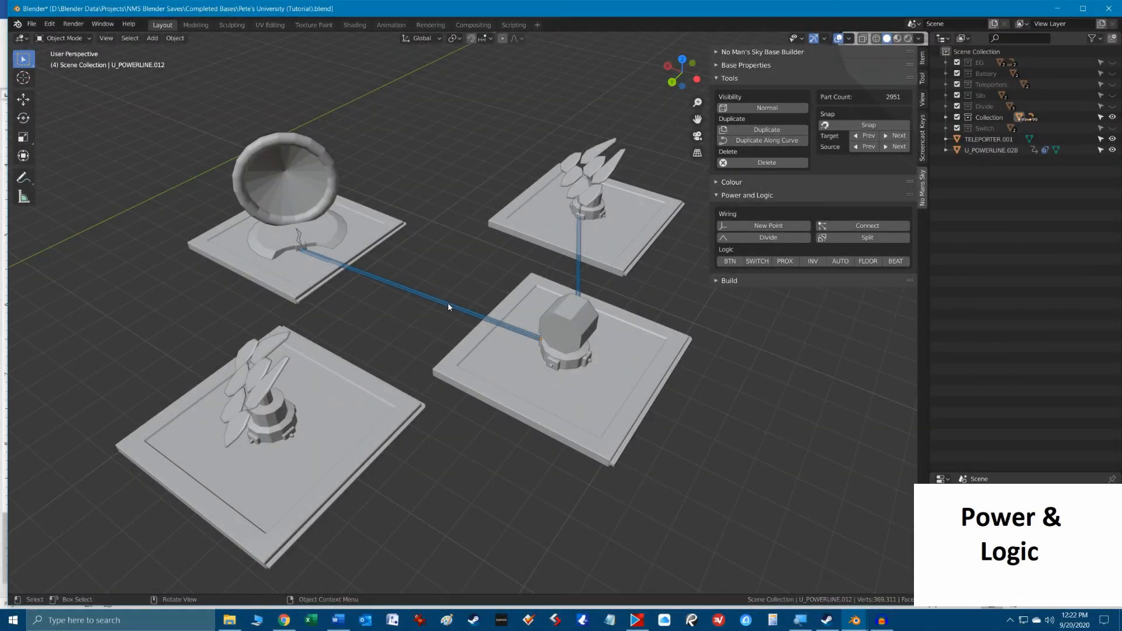
Divide the power line between the large teleporter and the battery with a mid control point.
left_click(448, 305)
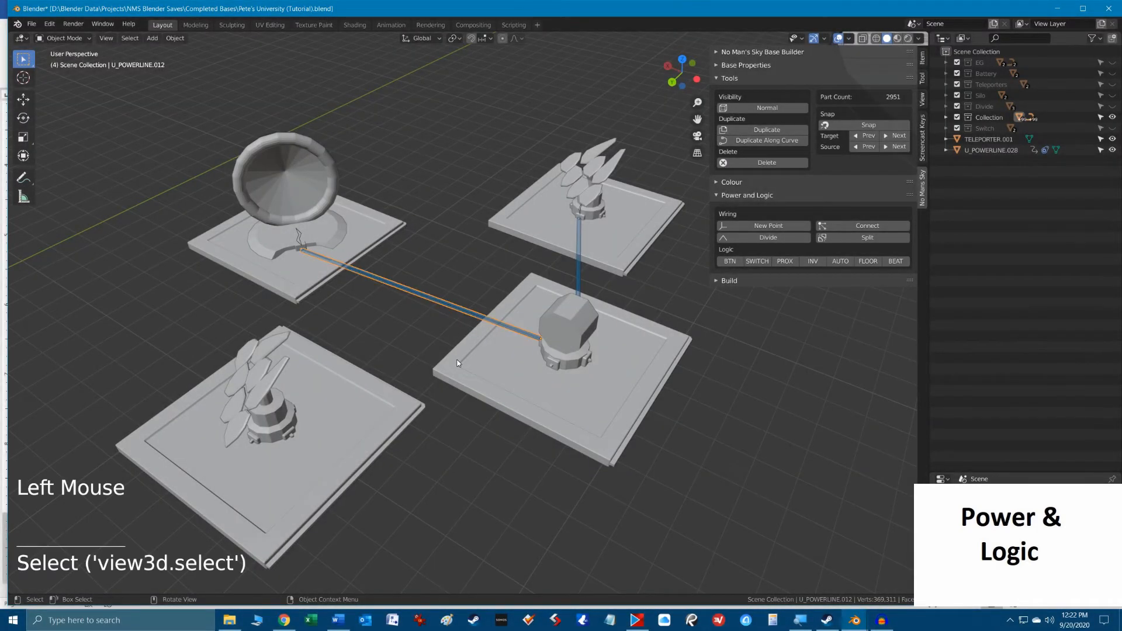
left_click(425, 295)
left_click(776, 240)
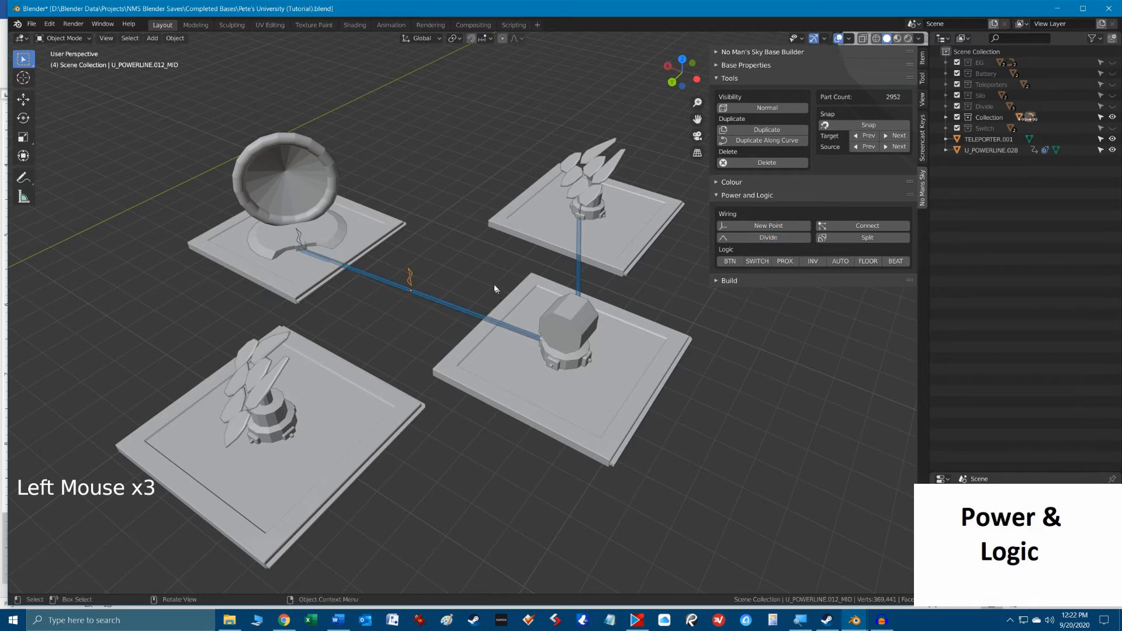
Try moving the power line's mid control point off the straight line between the teleporter and battery.
scroll(412, 274, "up", 3)
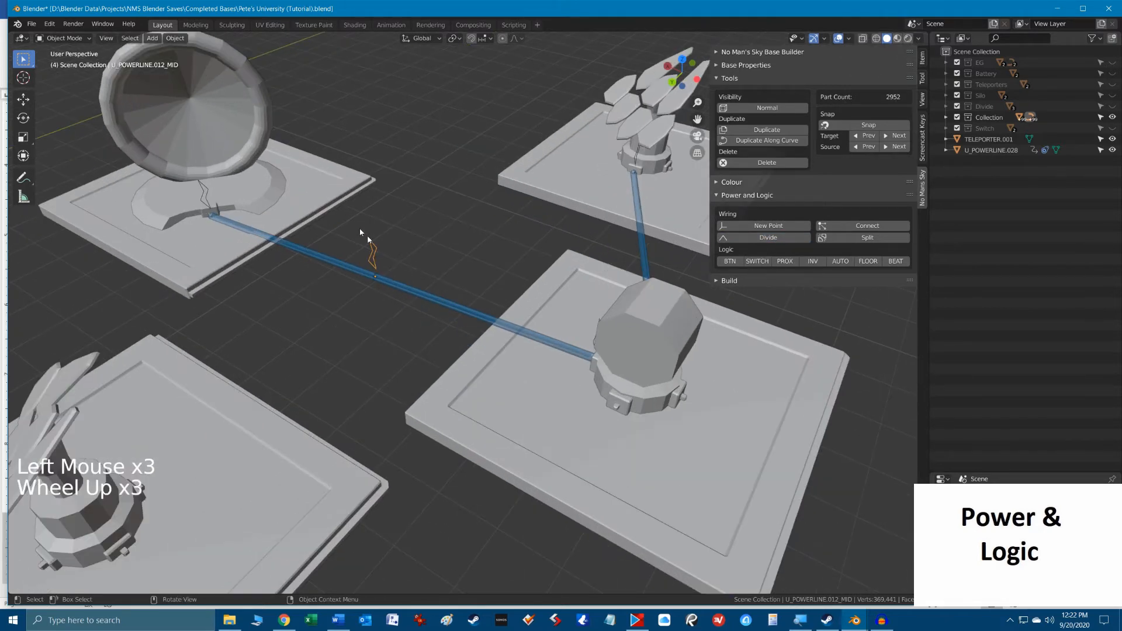
left_click(385, 255)
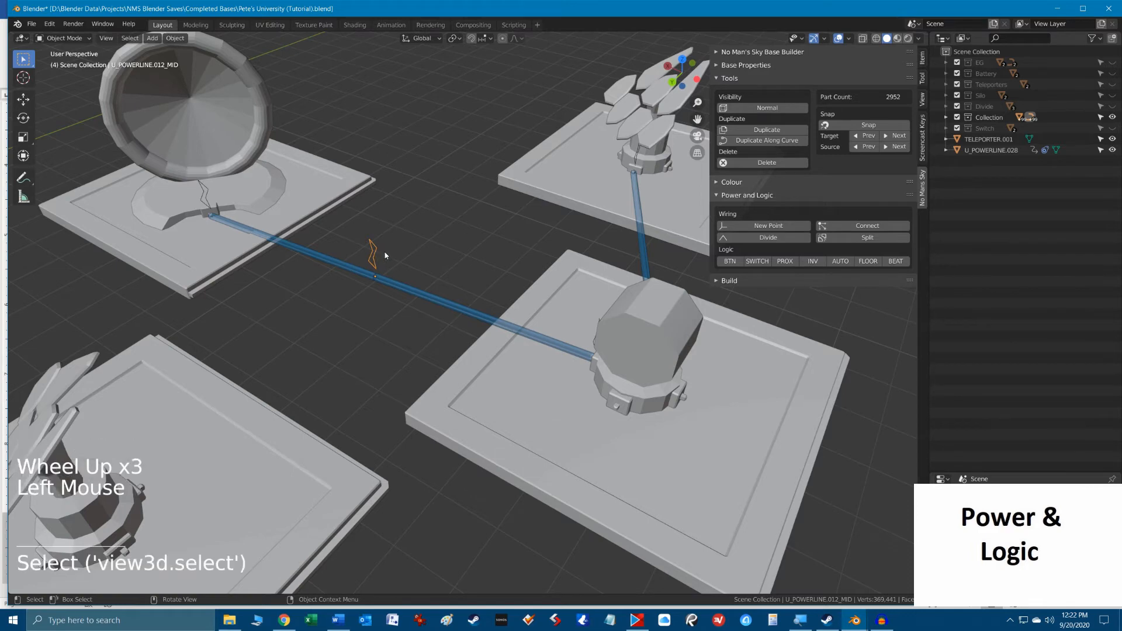
key("g")
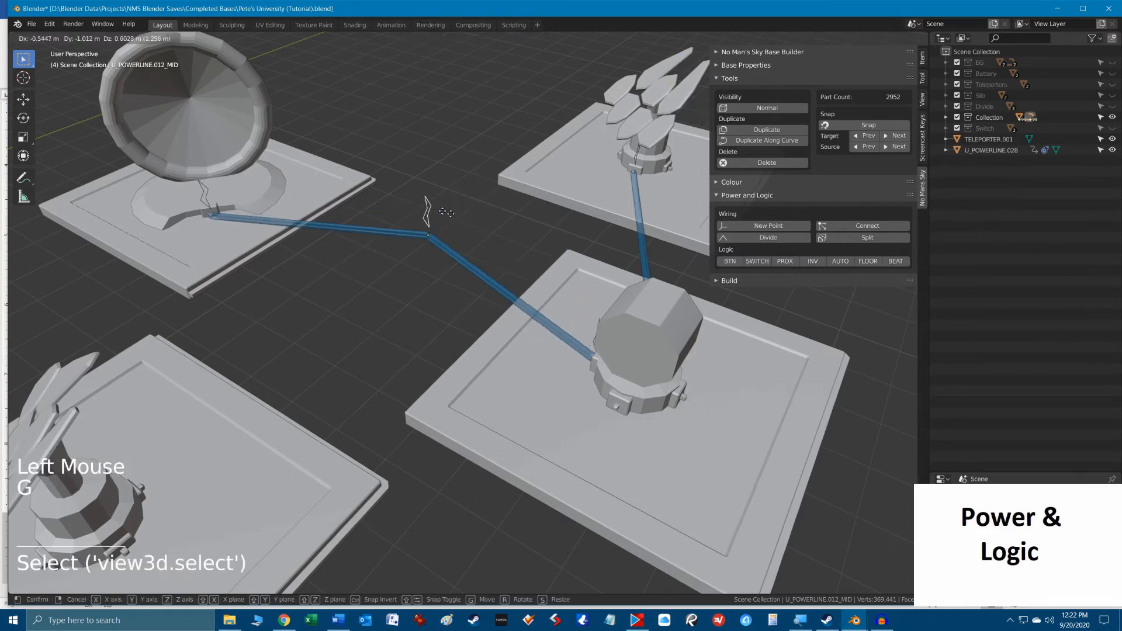
right_click(454, 230)
key("shift")
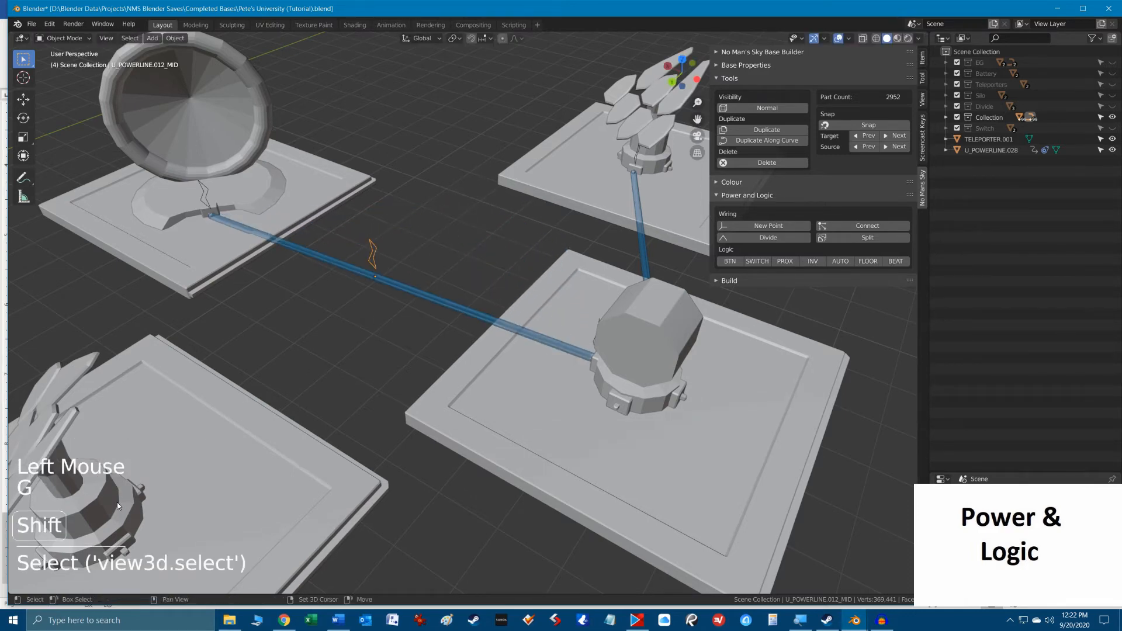
Add the solar panel on the nearest floor to the mid control point selection and switch to the next snap target.
left_click(117, 502, "shift")
scroll(307, 404, "down", 2)
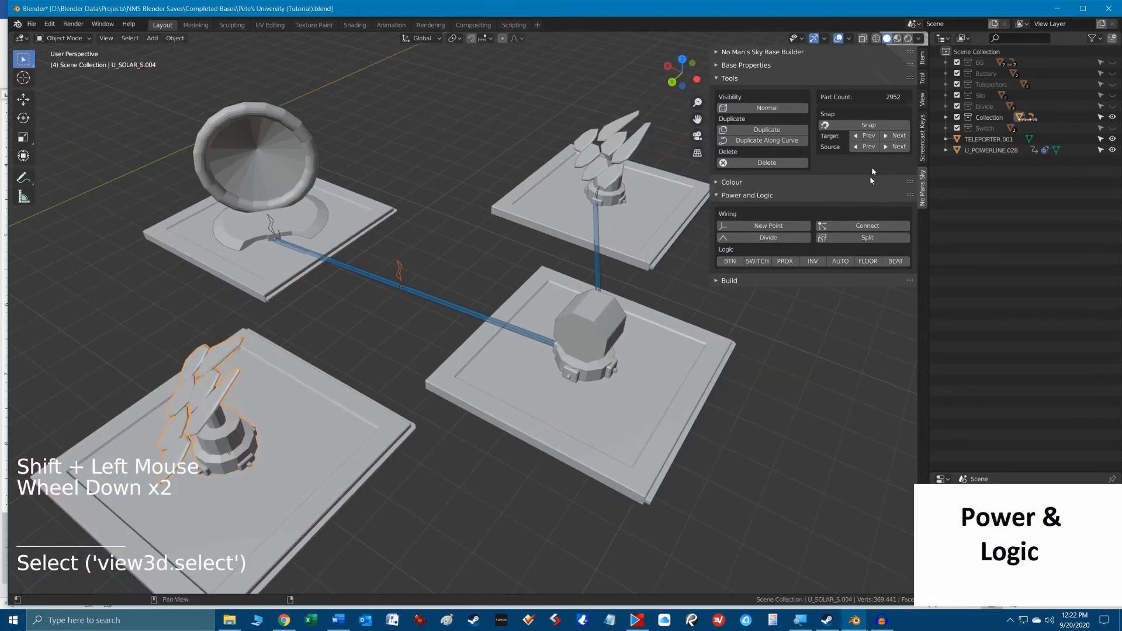
left_click(904, 136)
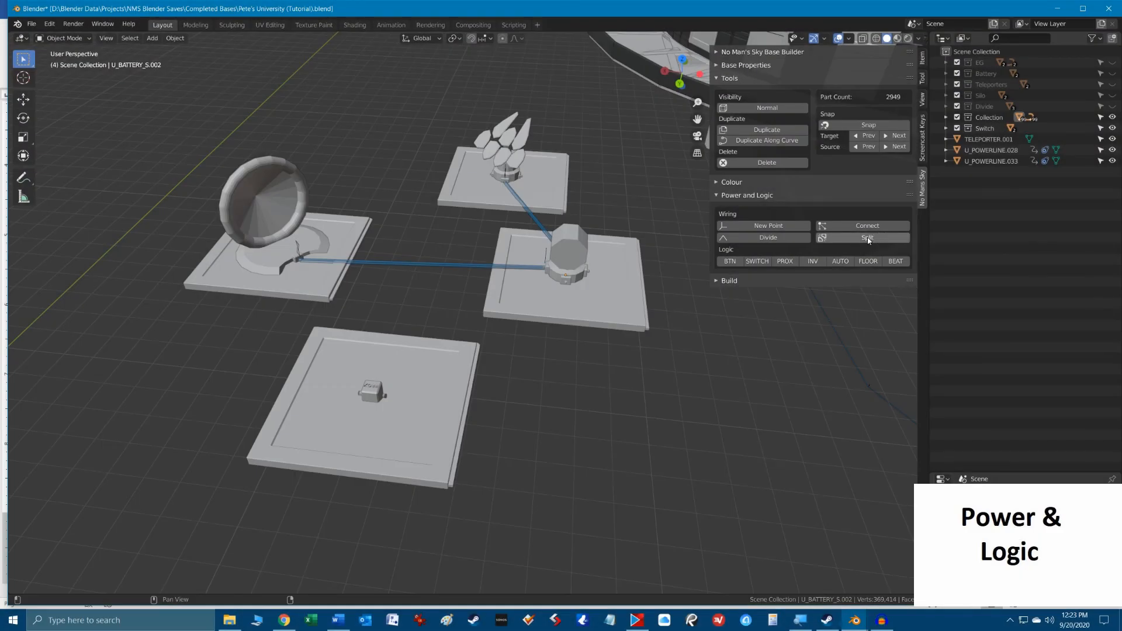
Split the power line between the teleporter and battery, and connect the teleporter-side loose end to the proximity switch.
left_click(450, 266)
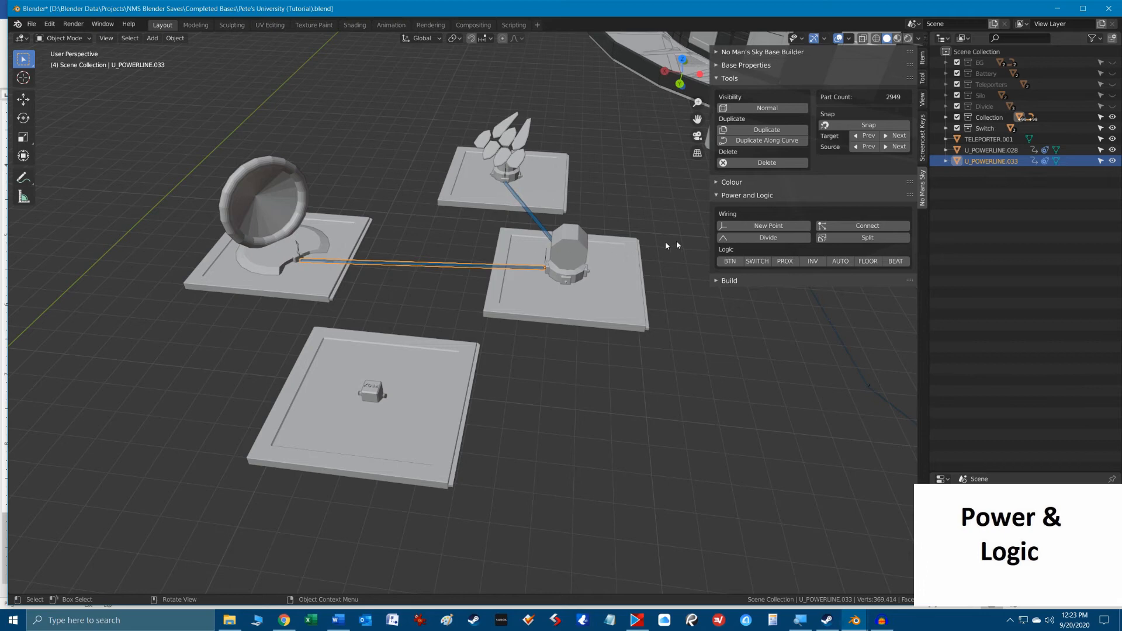
left_click(881, 241)
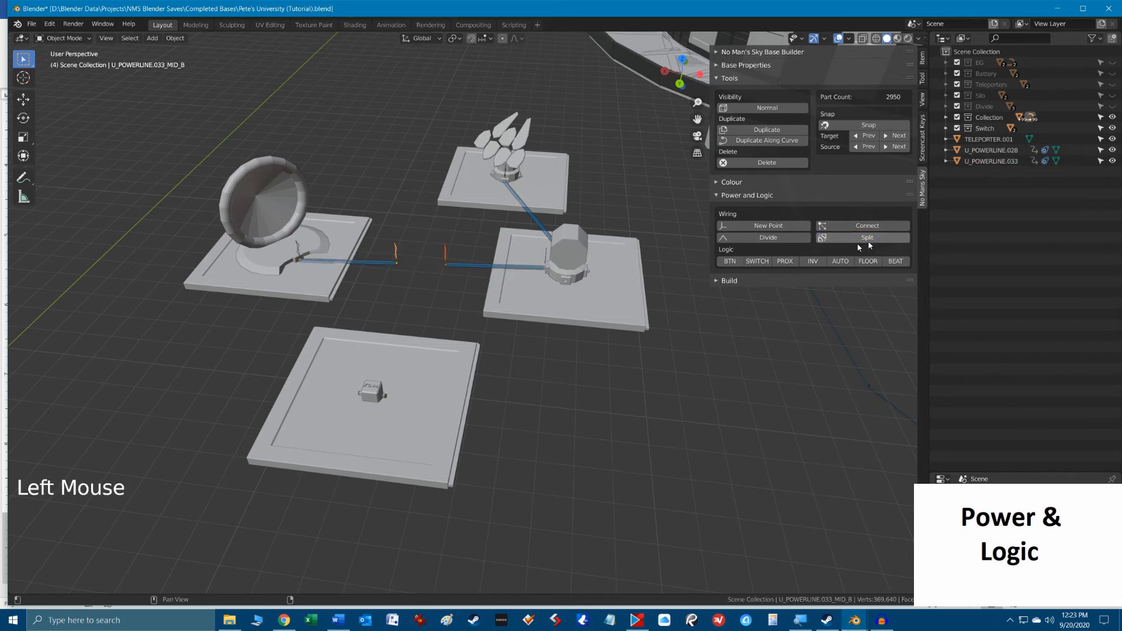
left_click(396, 252)
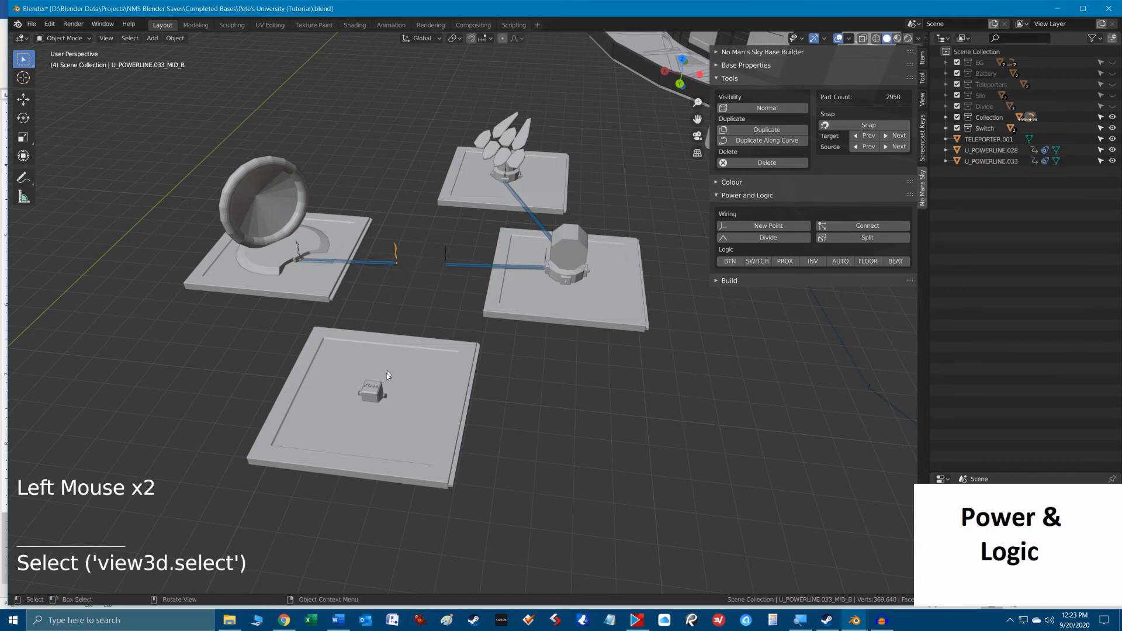
left_click(374, 390, "shift")
left_click(867, 226)
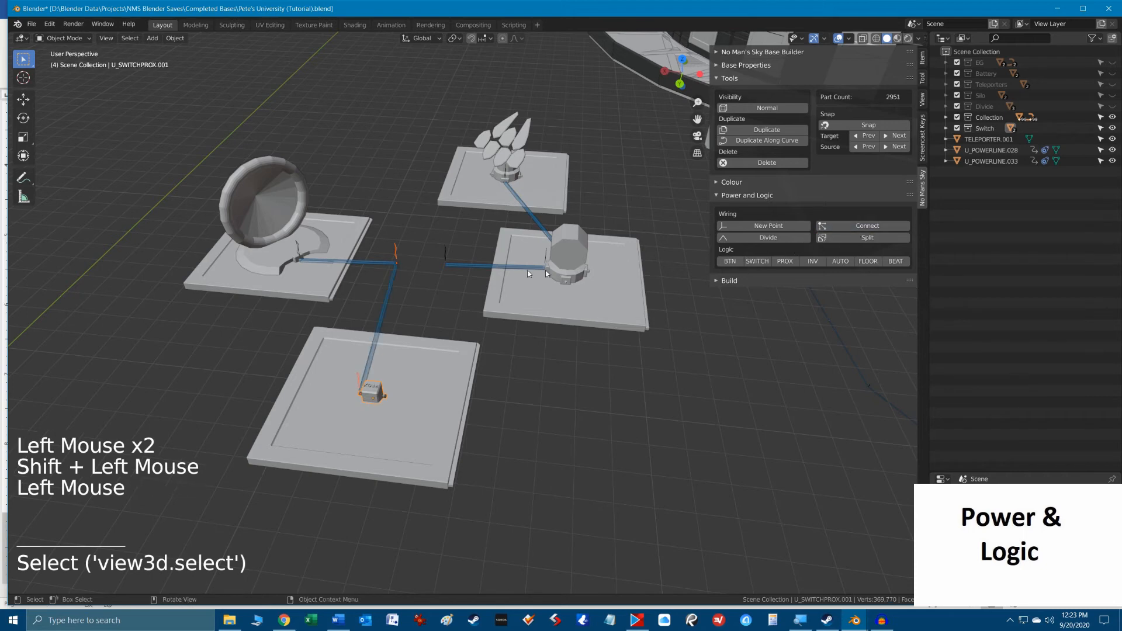
Connect the battery-side loose end of the split power line to the proximity switch.
left_click(447, 252)
left_click(373, 390, "shift")
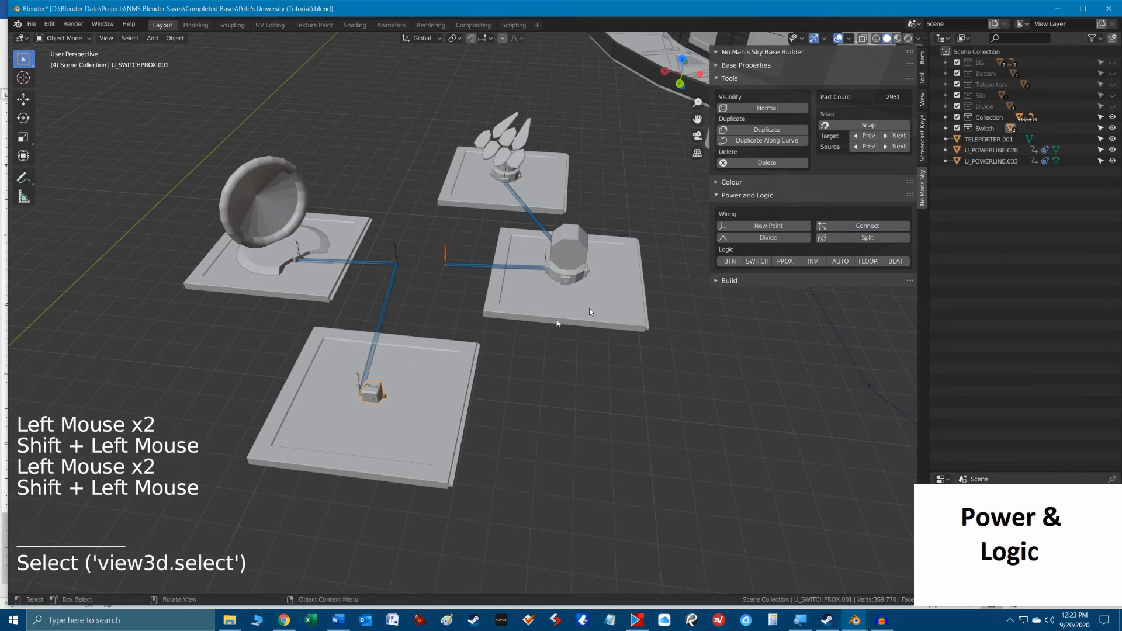
left_click(888, 227)
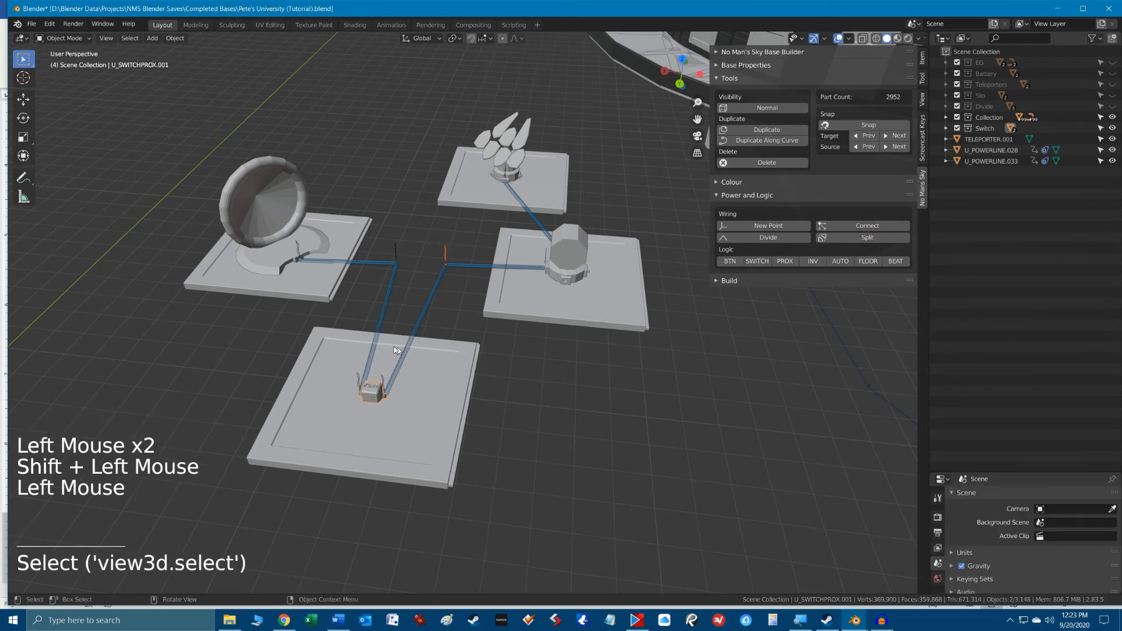
scroll(387, 346, "up", 2)
middle_click_drag(387, 346, 485, 356)
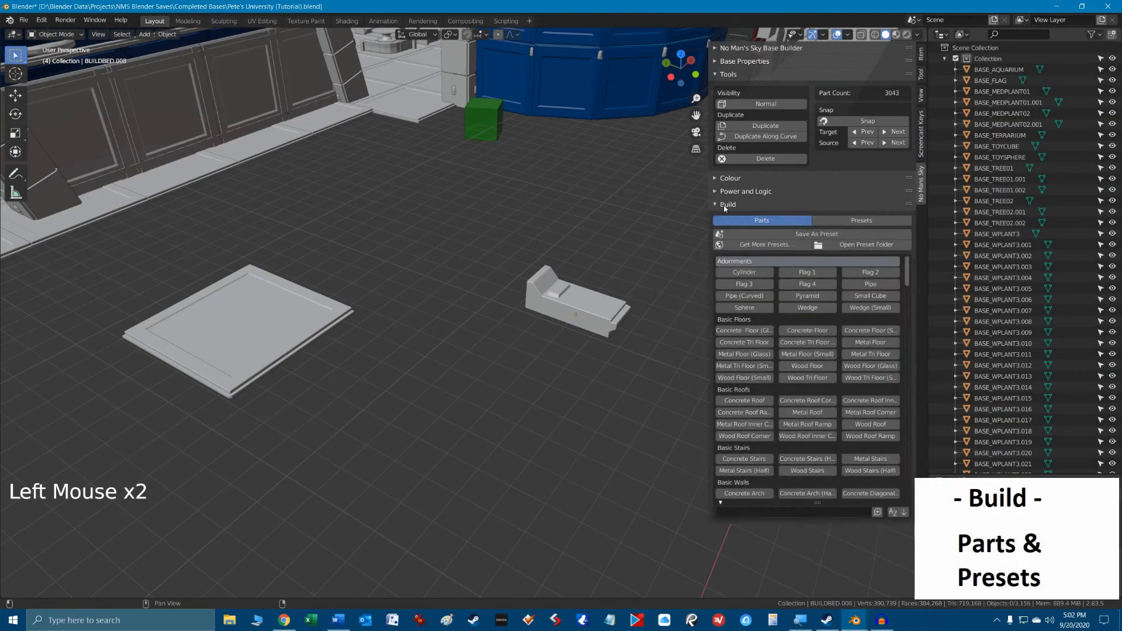
Look through the Build section's list of parts and its list of presets.
left_click(724, 192)
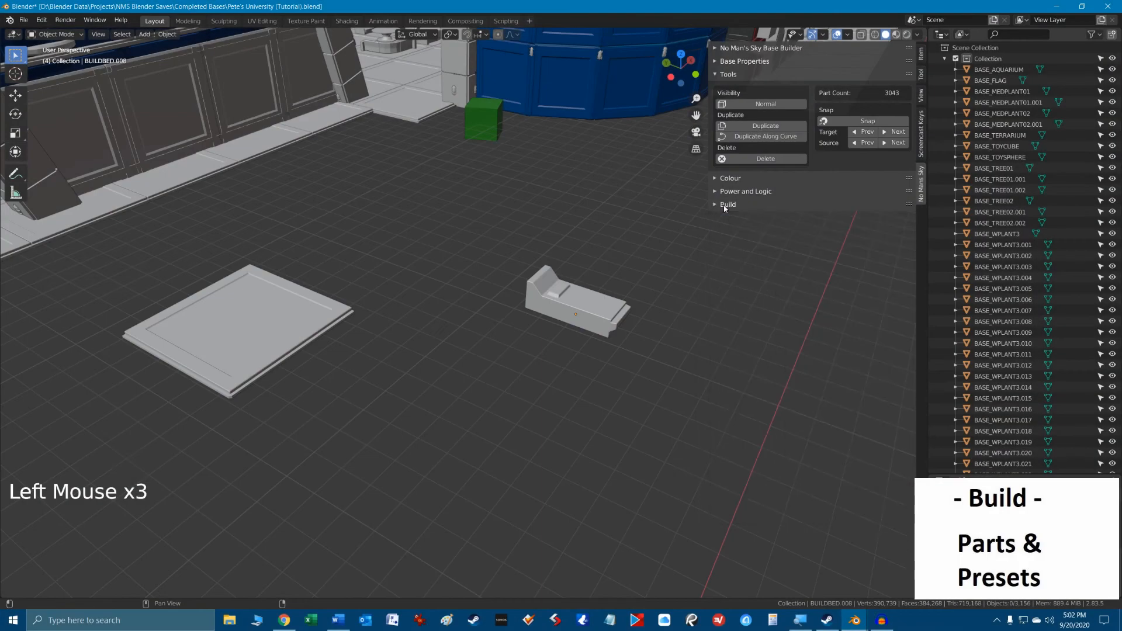
left_click(727, 205)
scroll(837, 327, "down", 8)
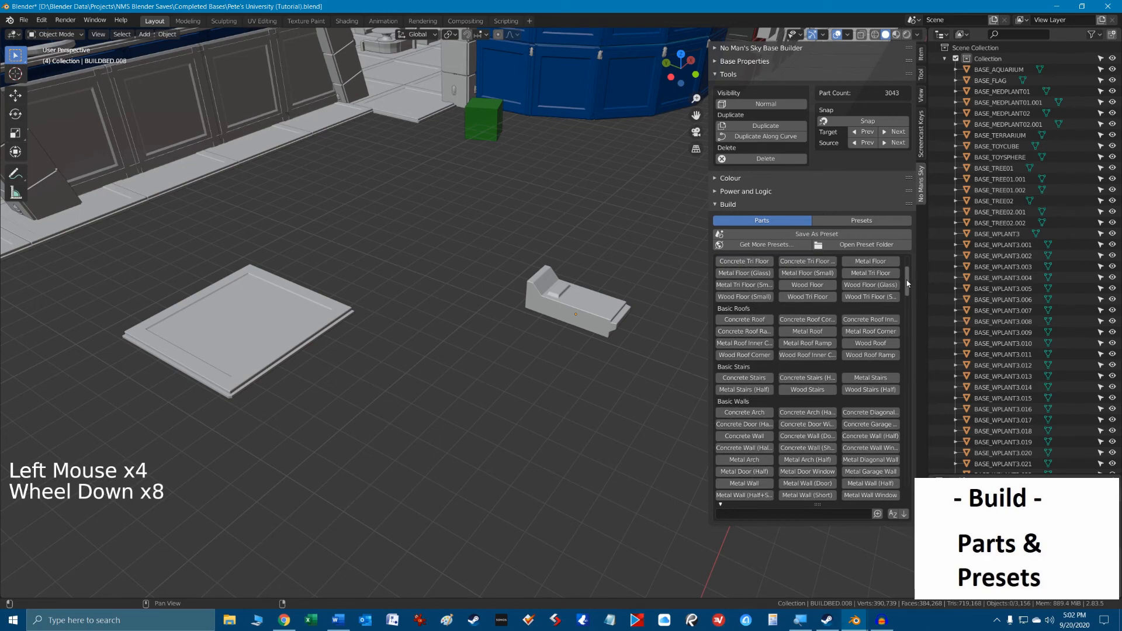
left_click_drag(907, 283, 912, 260)
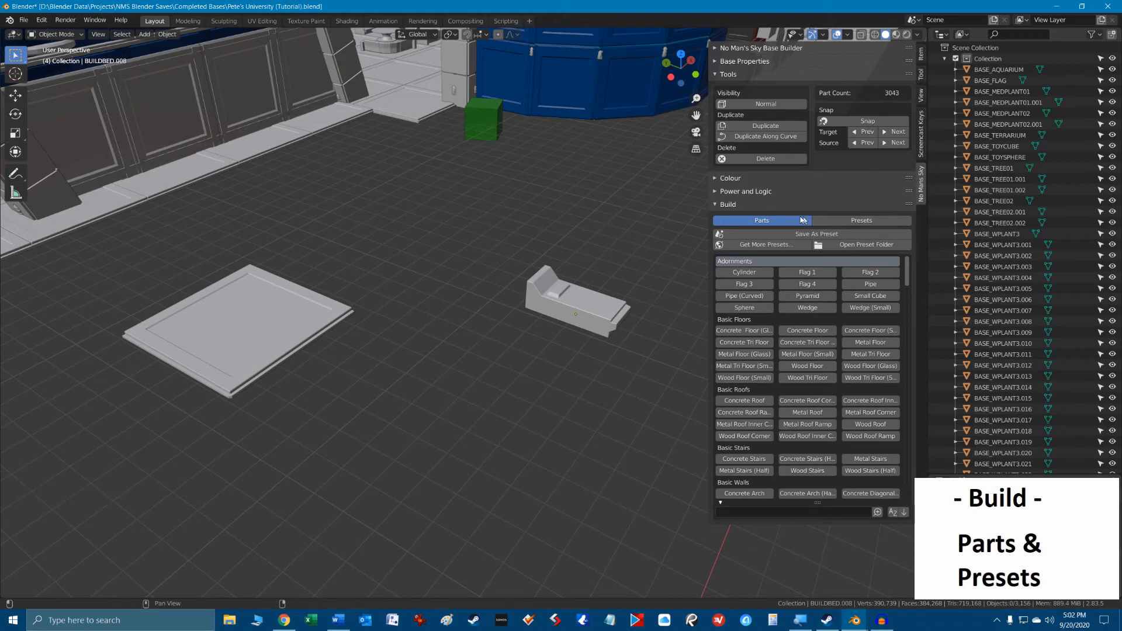
left_click(856, 221)
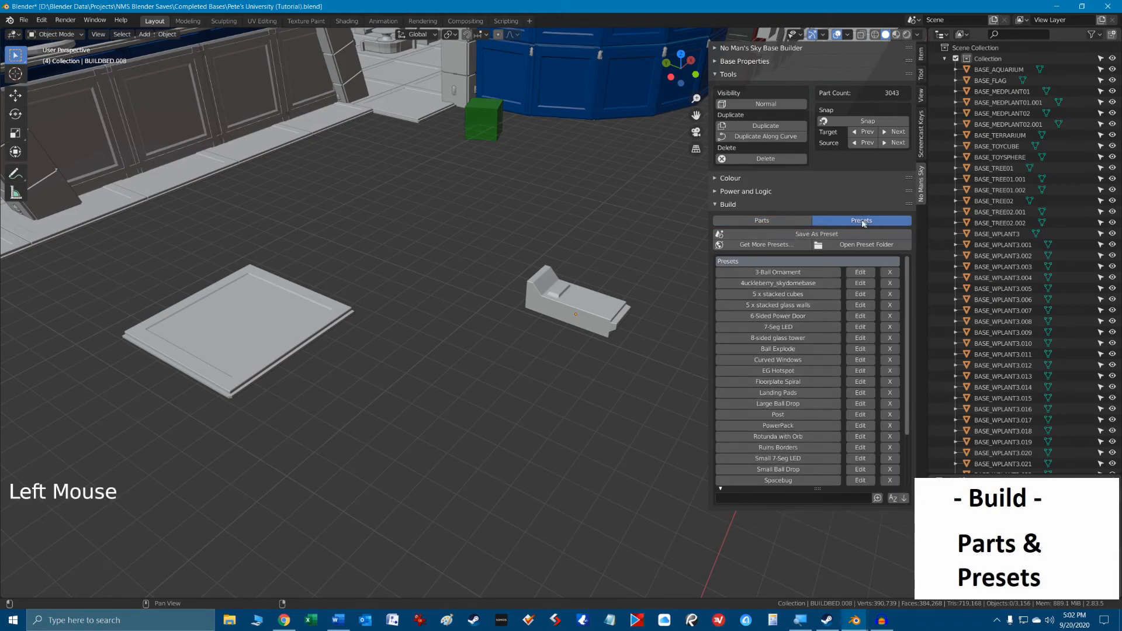
key("ctrl+4")
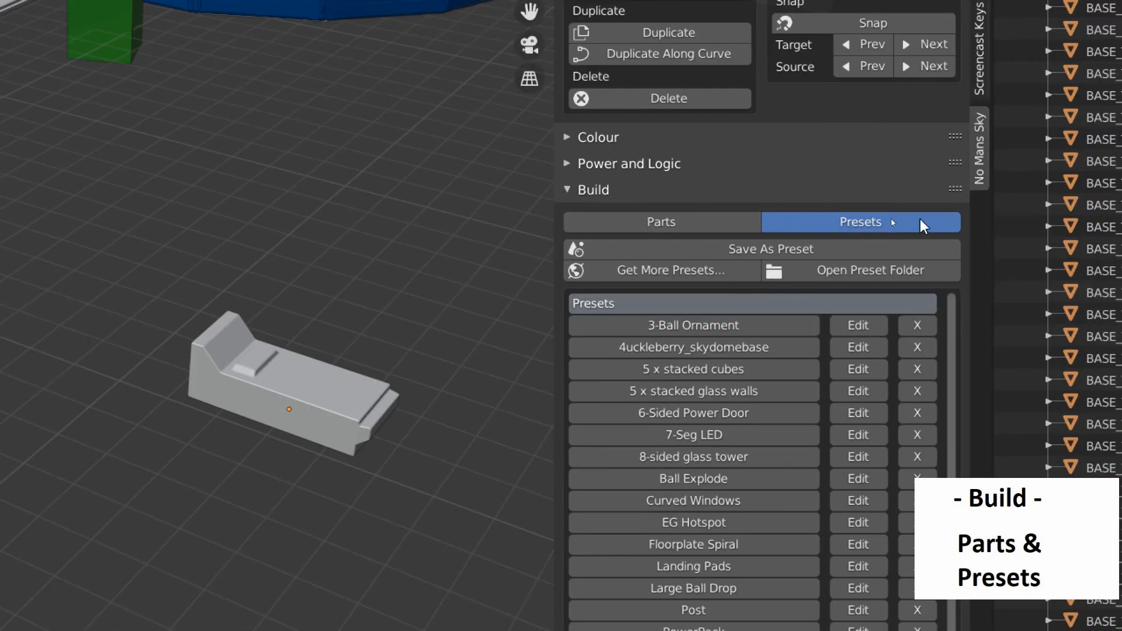
scroll(696, 243, "down", 1, "ctrl+alt")
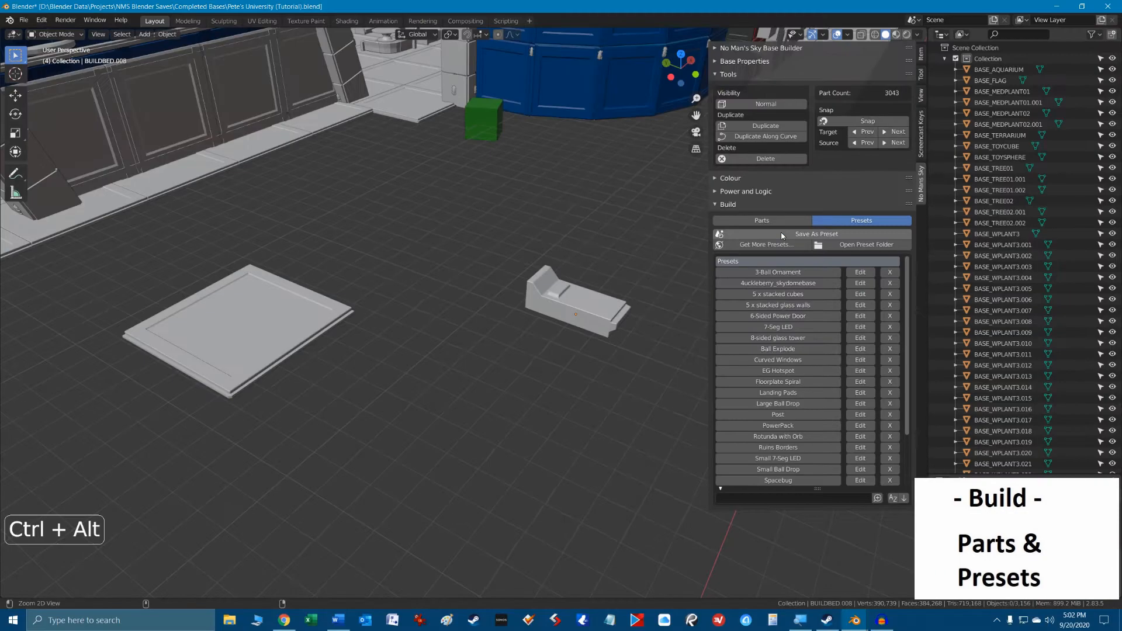
Build a Wood Roof Corner and a Metal Roof Ramp starting from the selected floor panel.
left_click(769, 221)
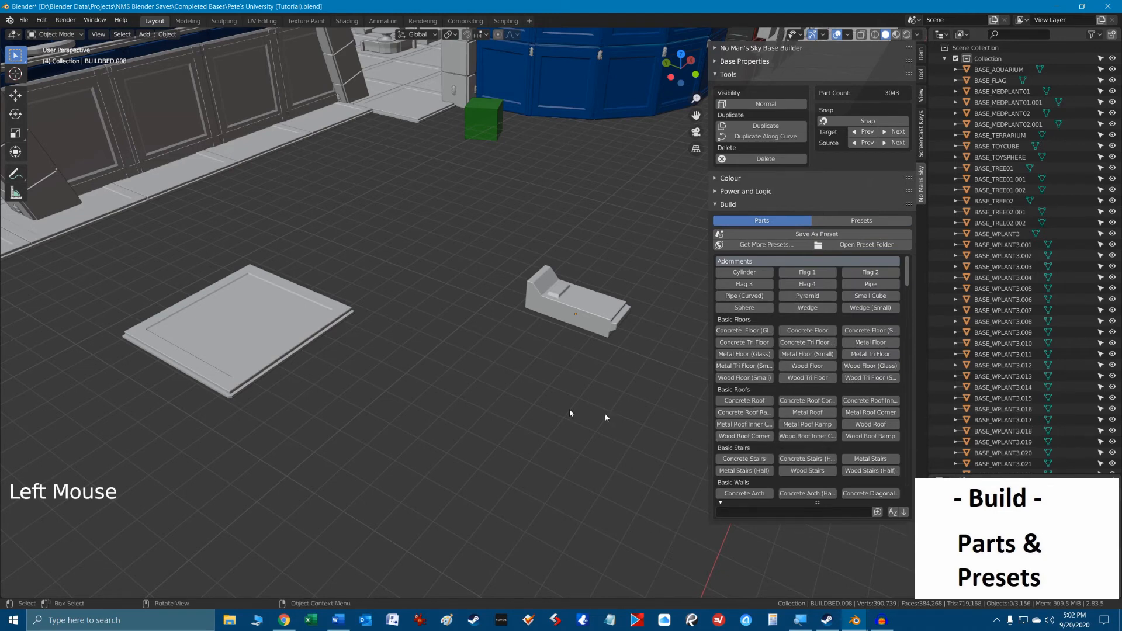
left_click(297, 334)
left_click(753, 437)
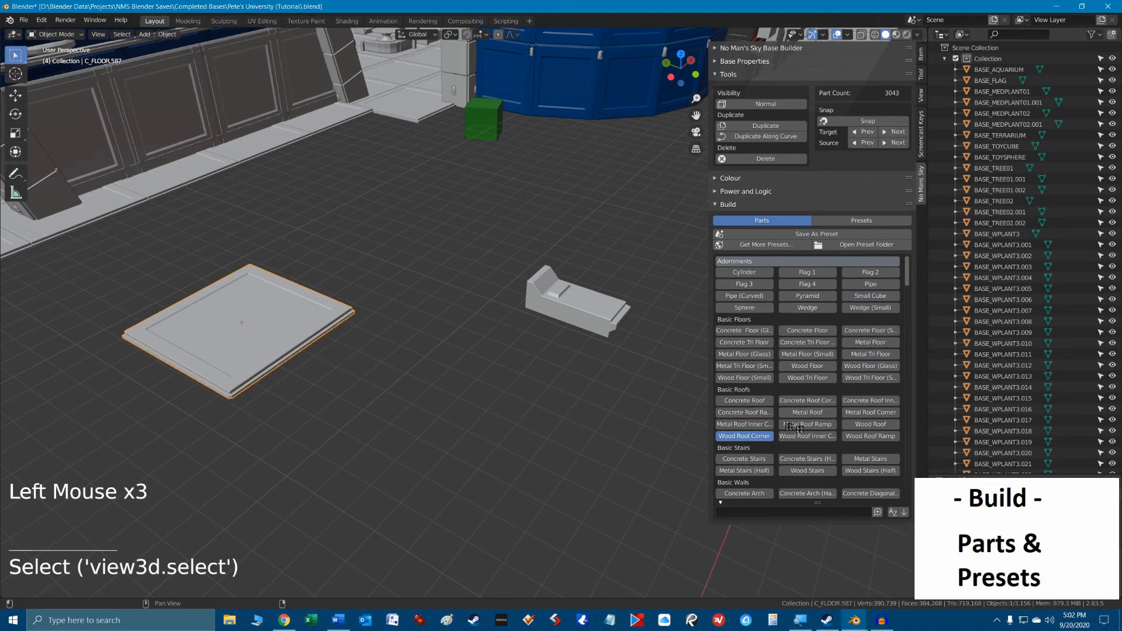
left_click(814, 423)
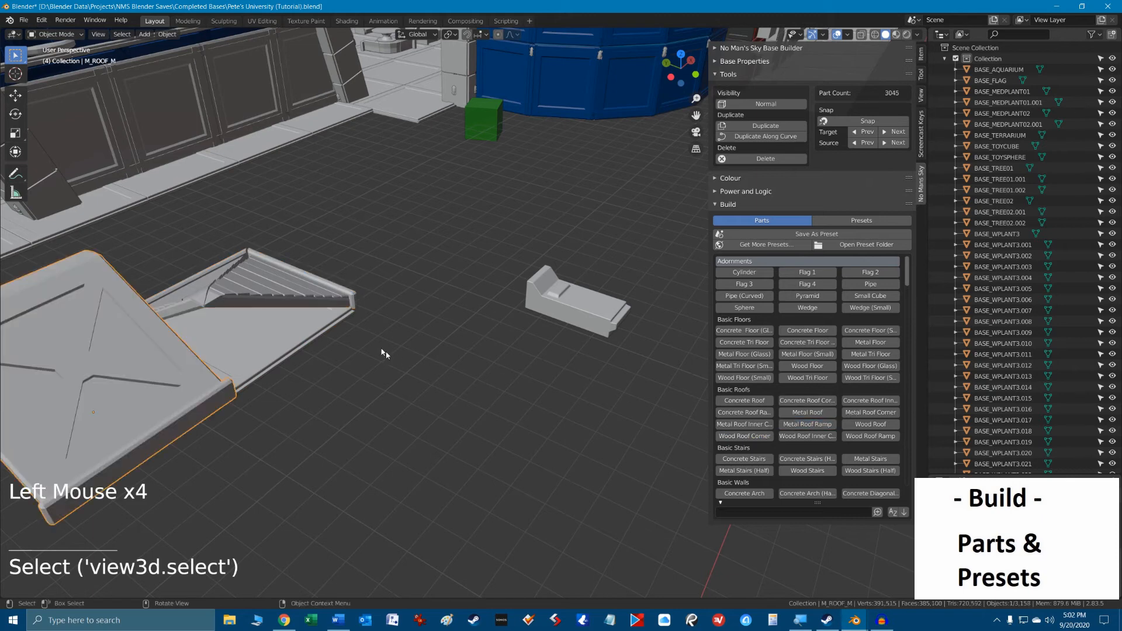
Delete the metal roof ramp and the wood roof corner from the floor panel.
left_click(174, 383)
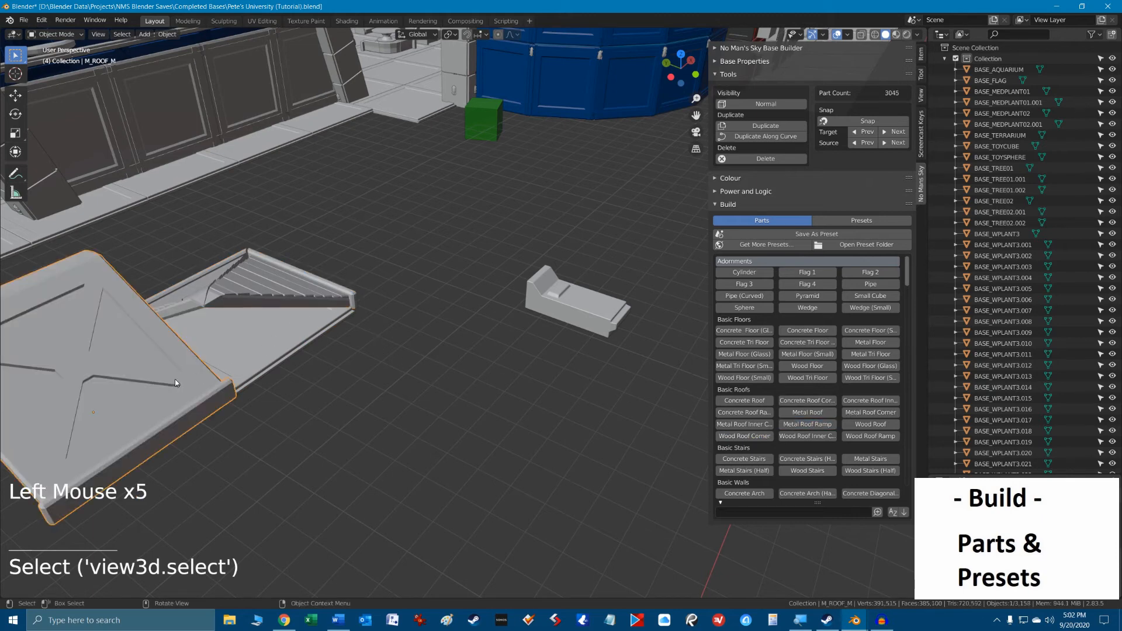
key("Delete")
left_click(255, 301)
key("Delete")
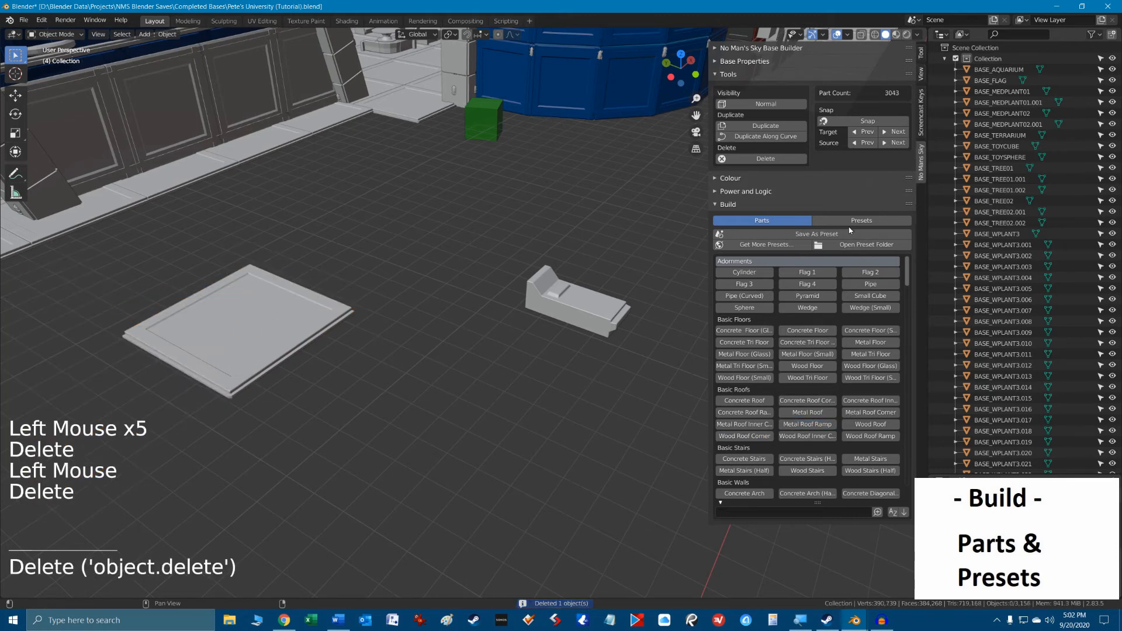
Build a Concrete Roof with nothing selected and frame it in the view at the world origin.
left_click(818, 222)
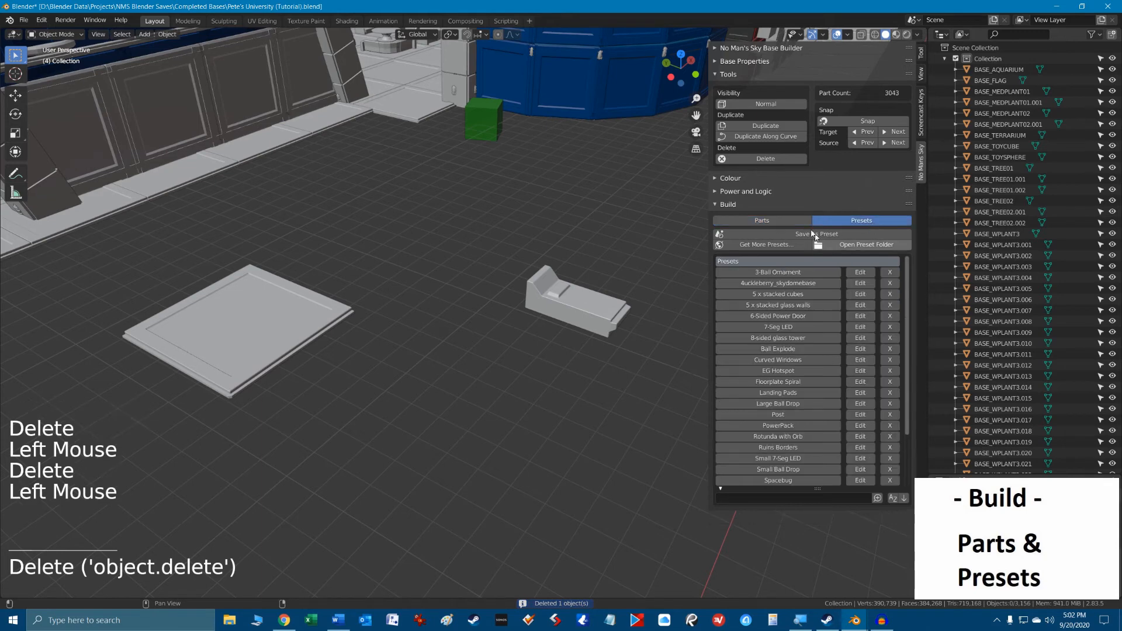
left_click(776, 223)
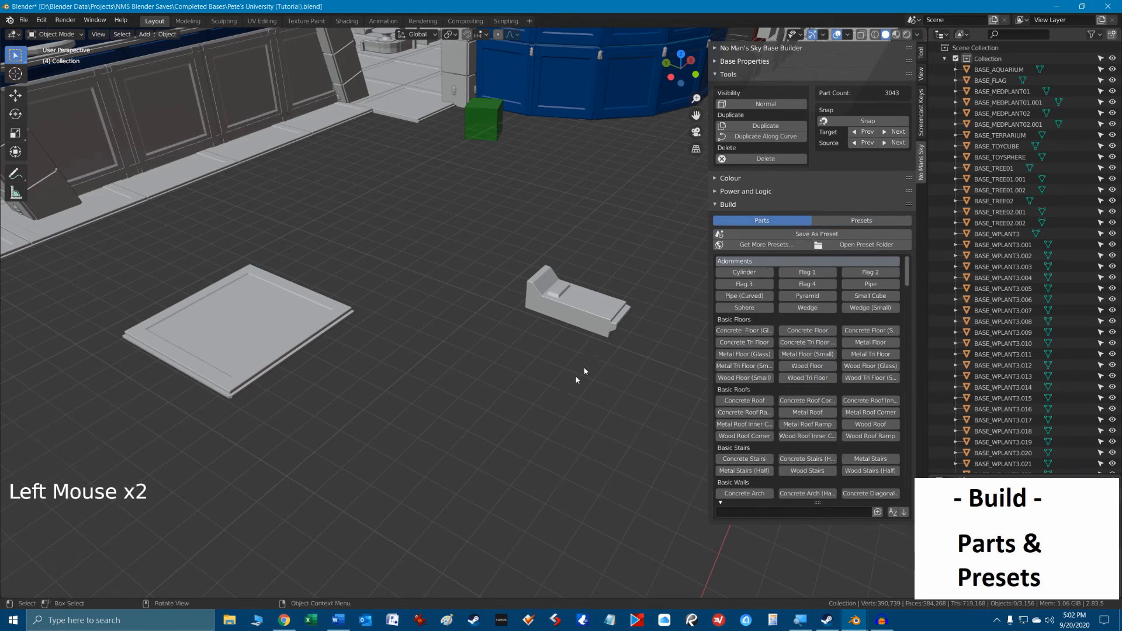
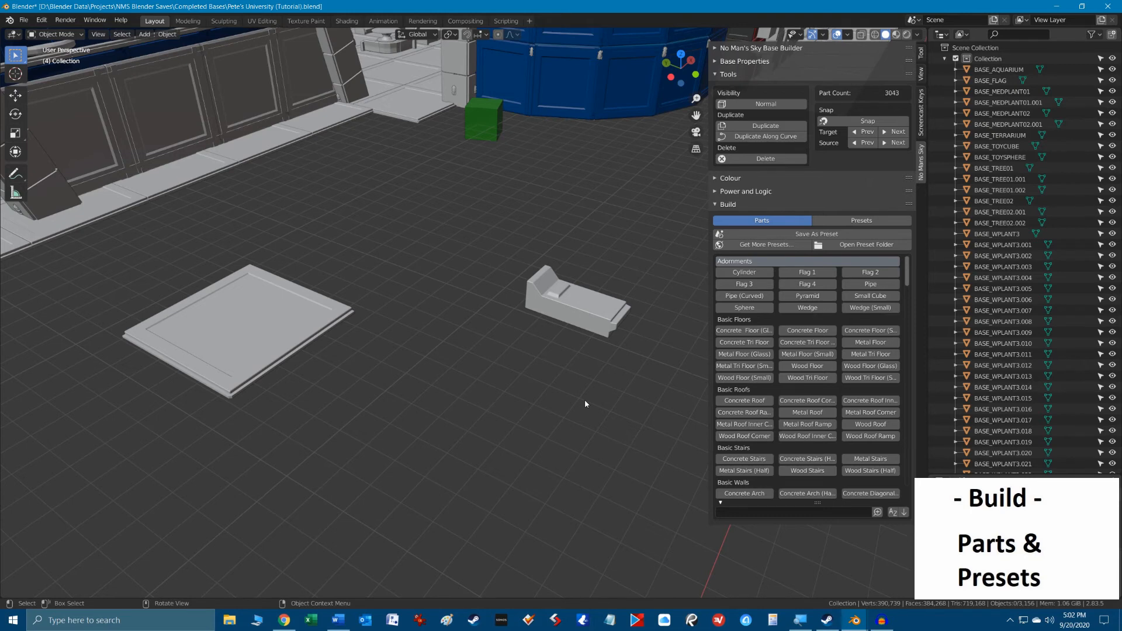
left_click(757, 403)
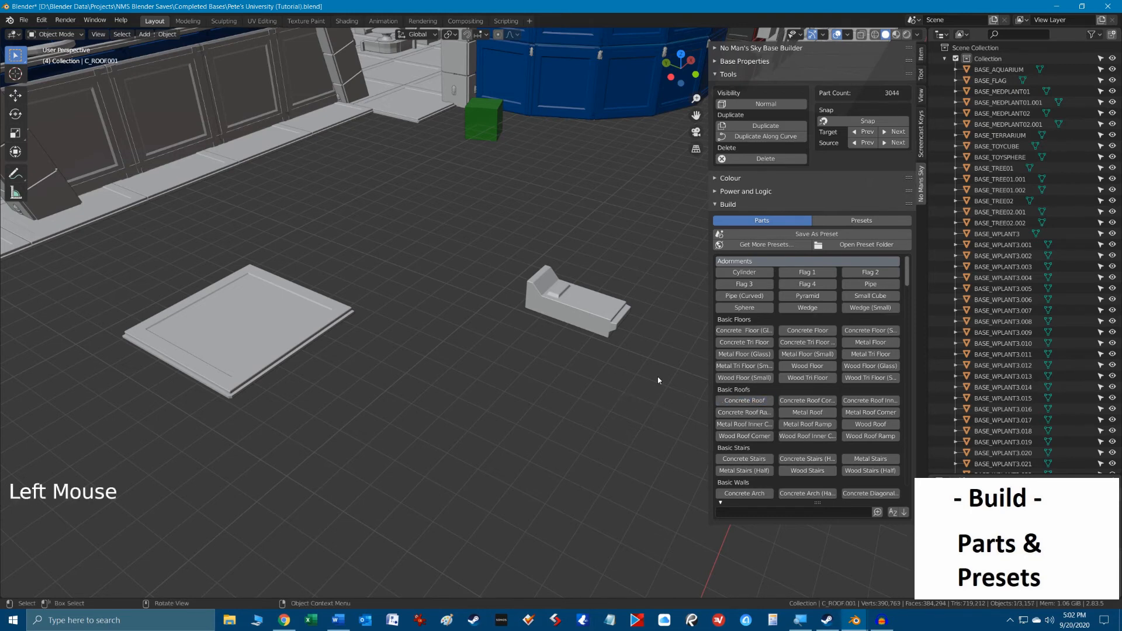
key("KP_Decimal")
scroll(626, 341, "down", 7)
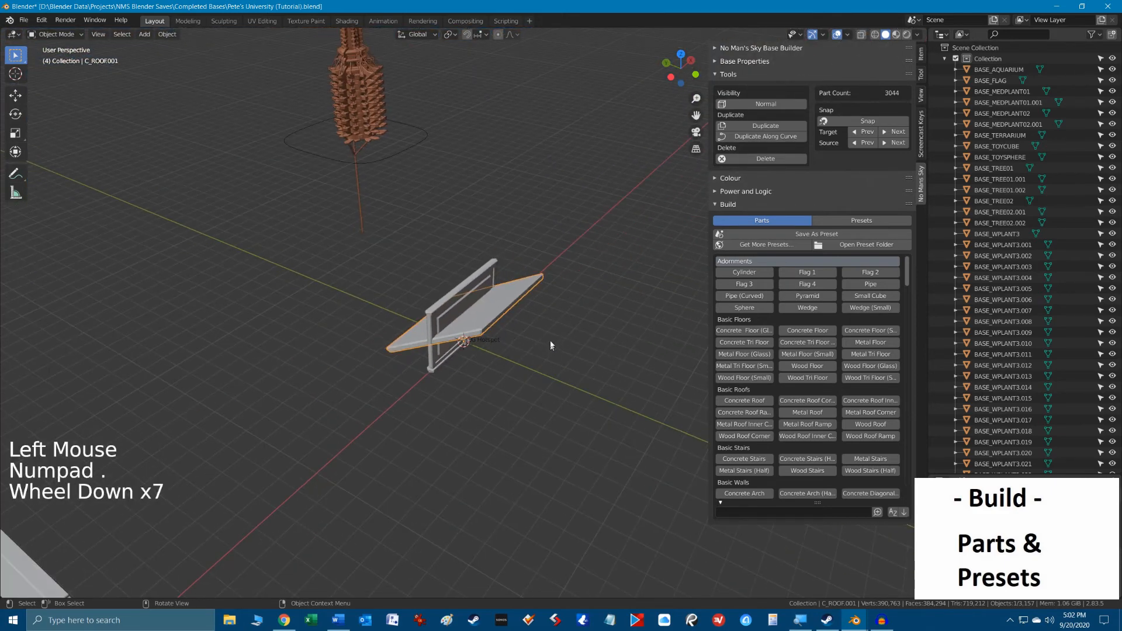
middle_click_drag(551, 344, 474, 289, "alt")
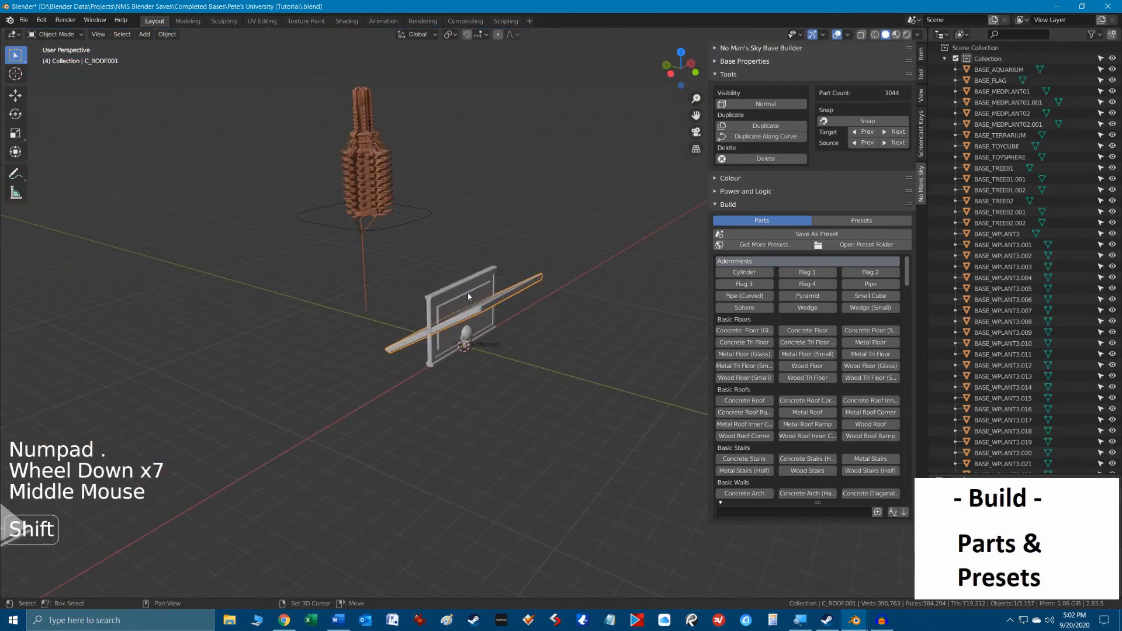
Delete the concrete roof together with the wall frame standing at the world origin.
left_click(468, 296, "shift")
key("Delete")
scroll(461, 321, "down", 4)
scroll(462, 321, "up", 2)
scroll(462, 321, "down", 6)
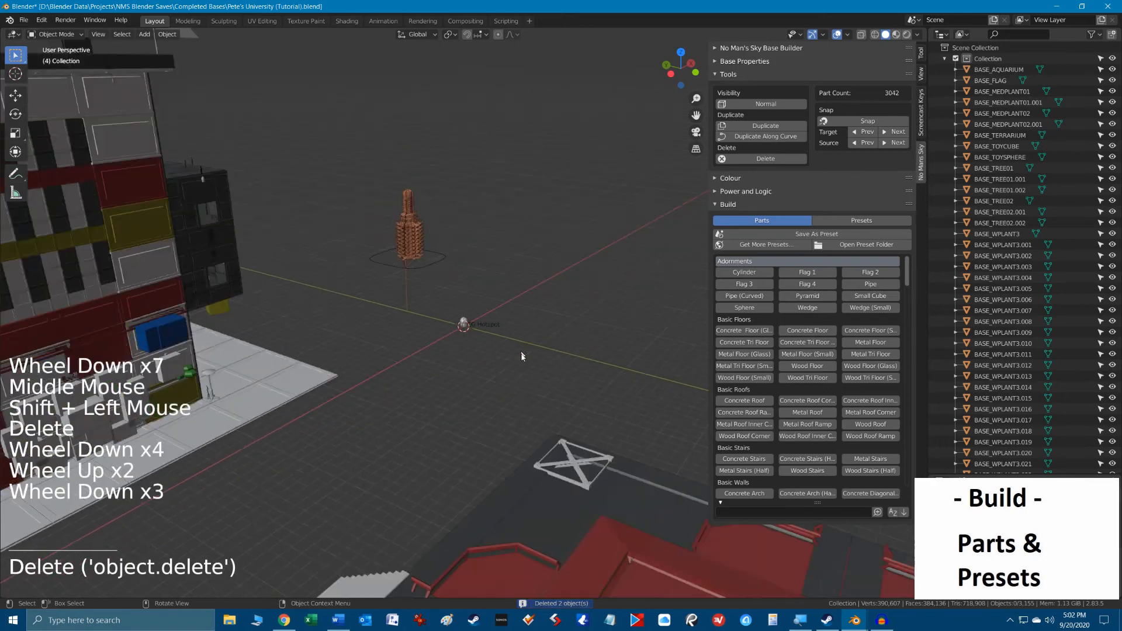
Select the bed beside the floor panel in front of the building and frame it in the view.
middle_click_drag(519, 386, 421, 439, "shift")
left_click(419, 438)
left_click(511, 432)
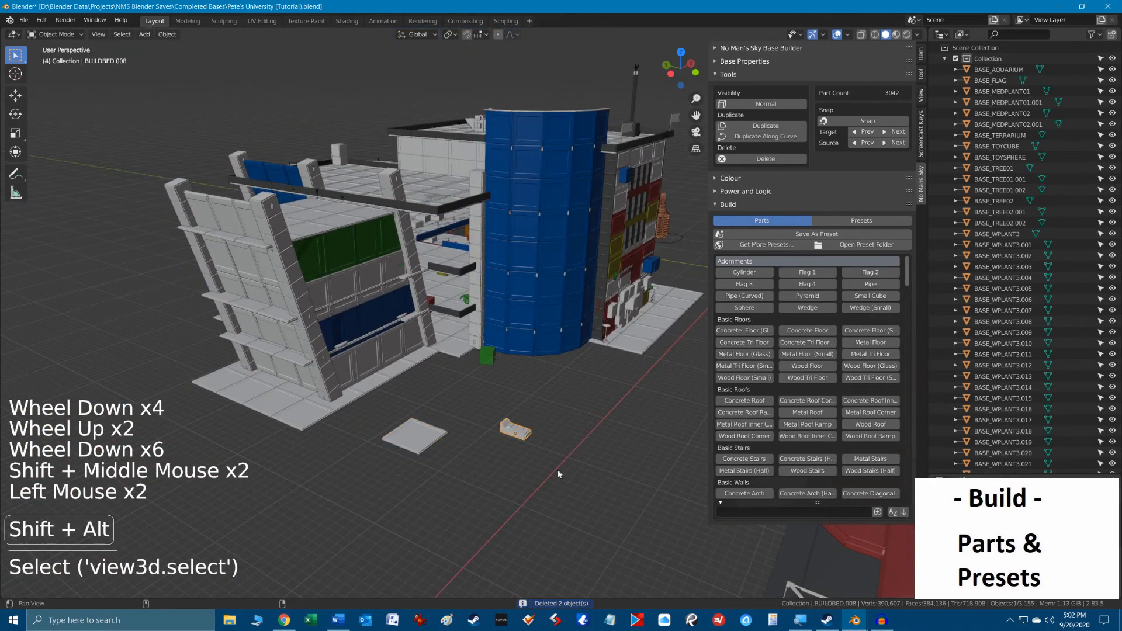
key("KP_Decimal")
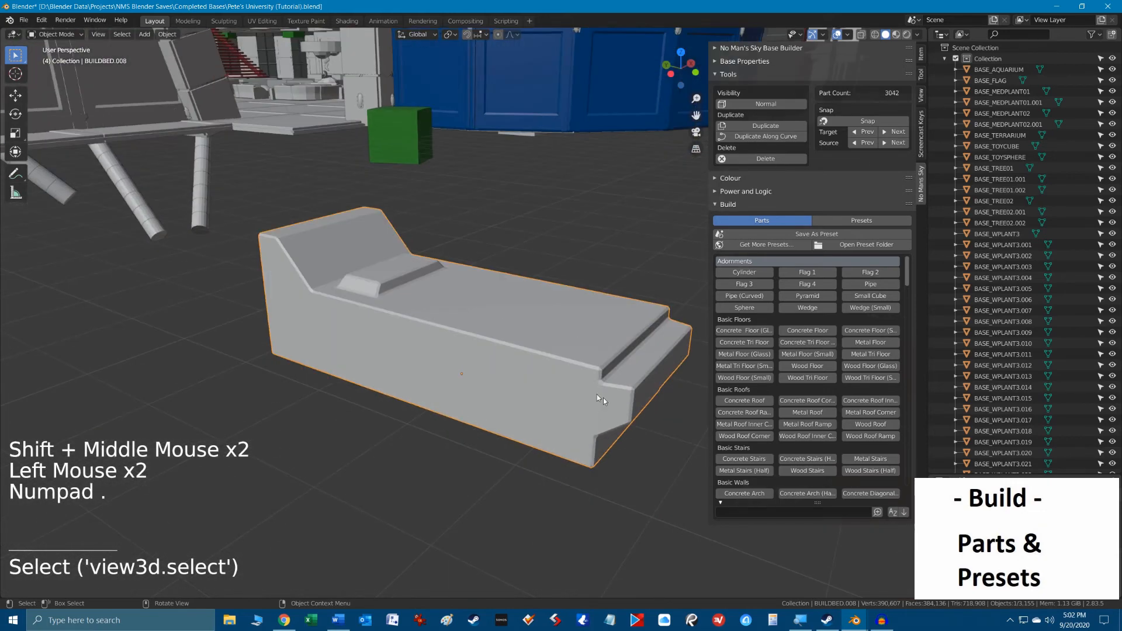
scroll(603, 380, "down", 6)
scroll(807, 295, "up", 20)
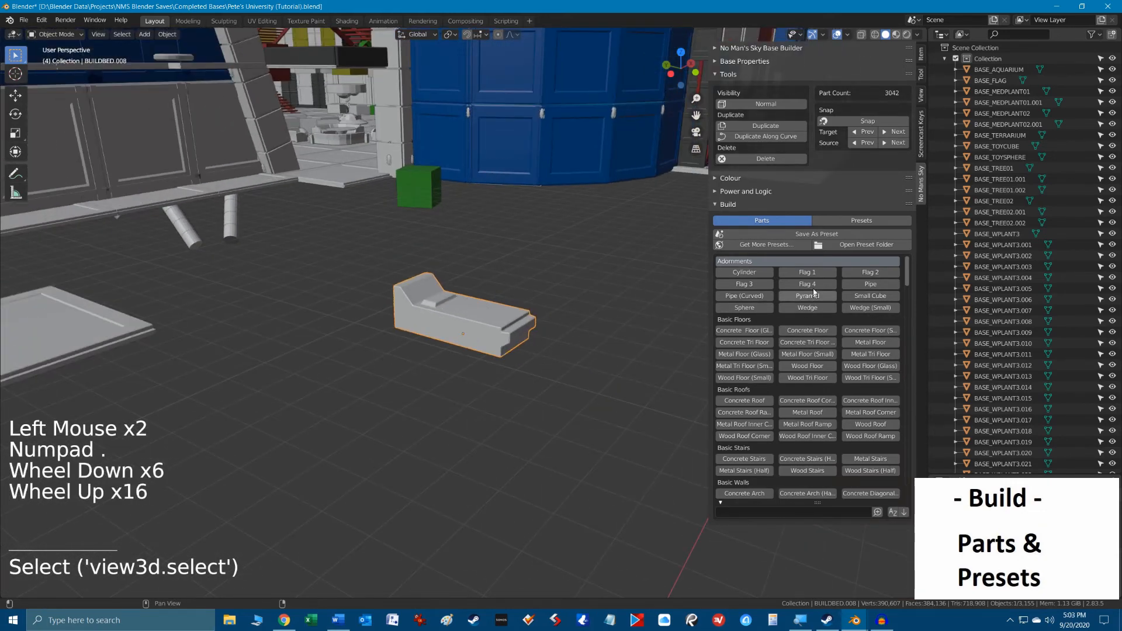
Build a Cylinder at the selected bed's location and delete it again.
left_click(903, 276)
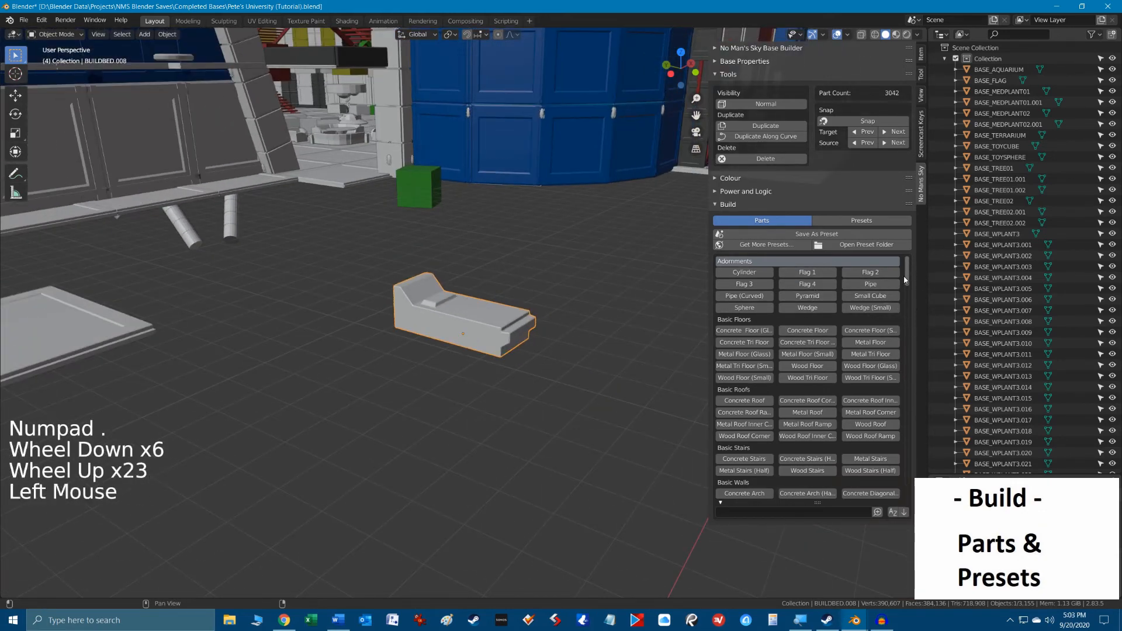
scroll(842, 327, "up", 5)
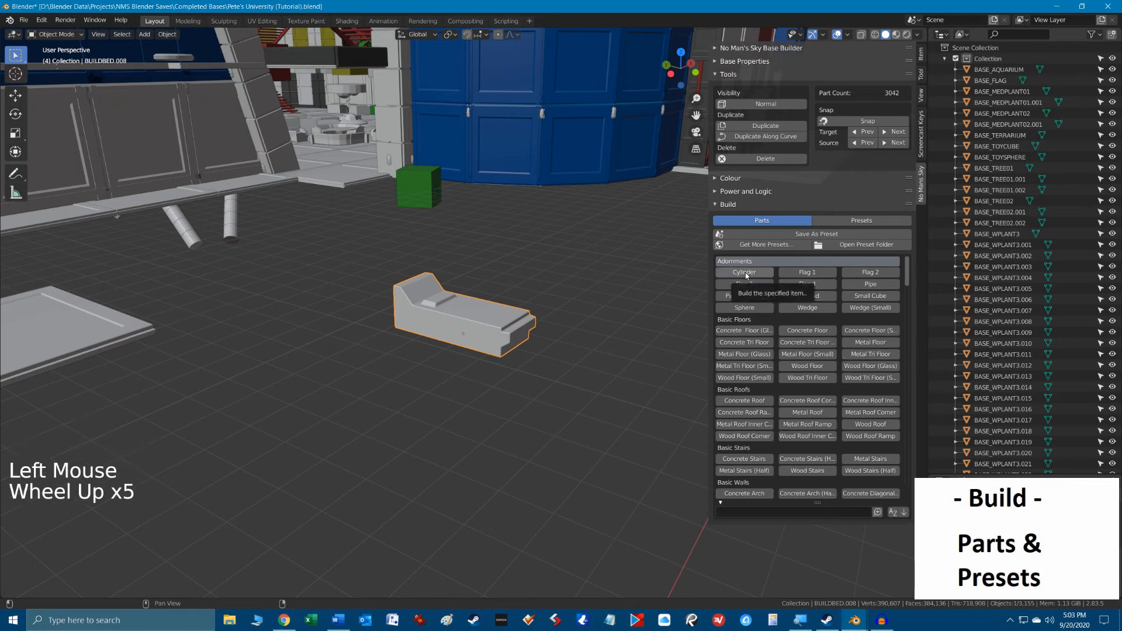
left_click(484, 336)
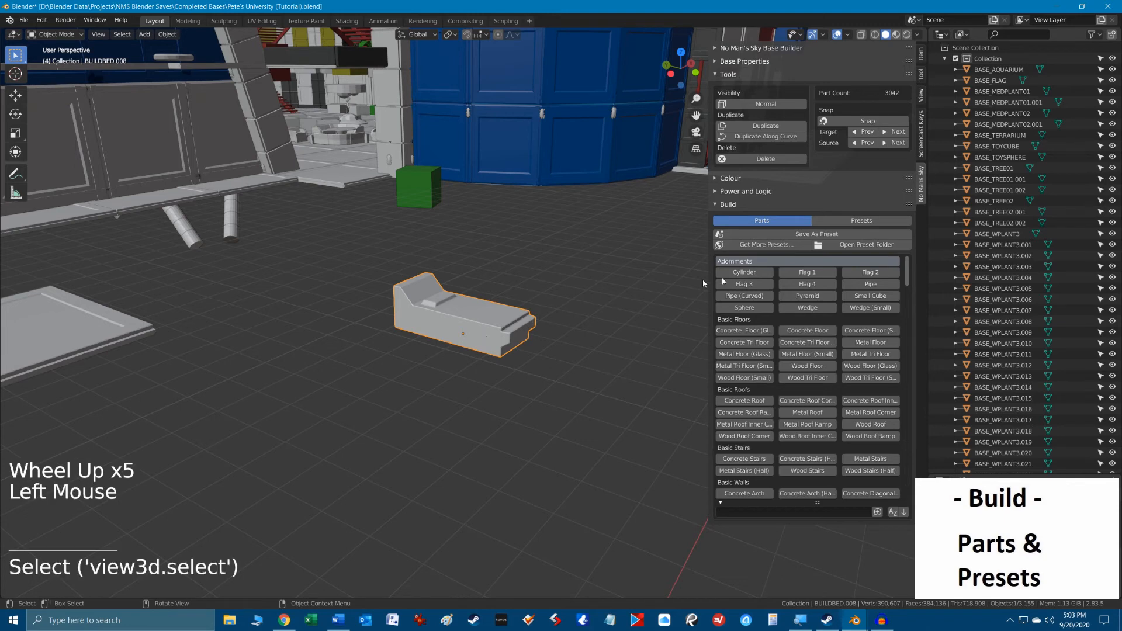
left_click(744, 272)
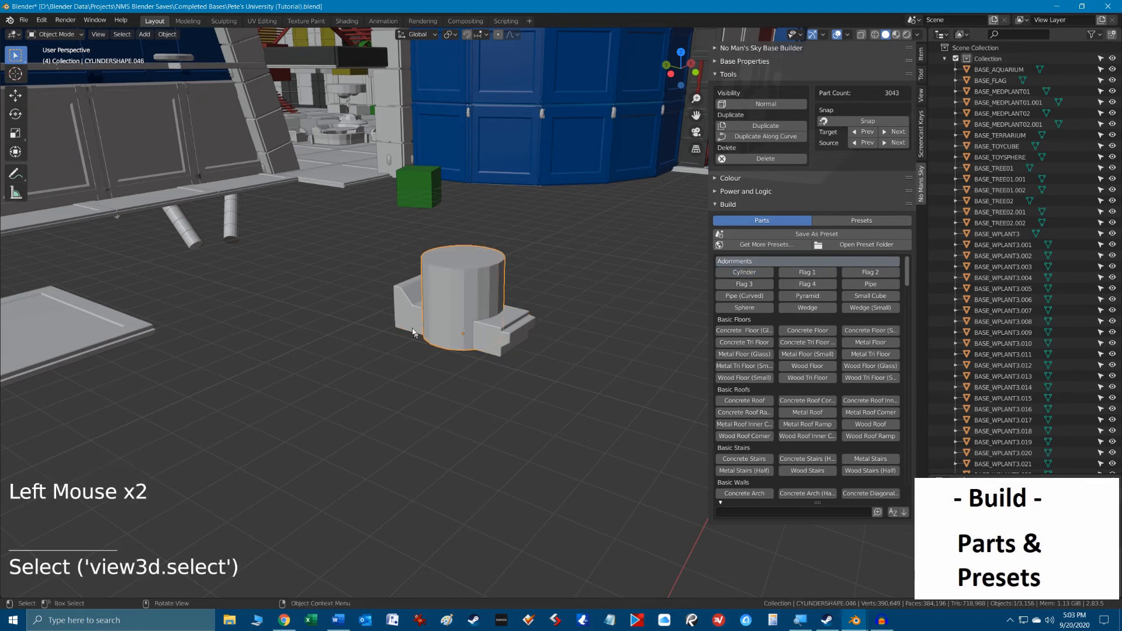
left_click(487, 292)
key("Delete")
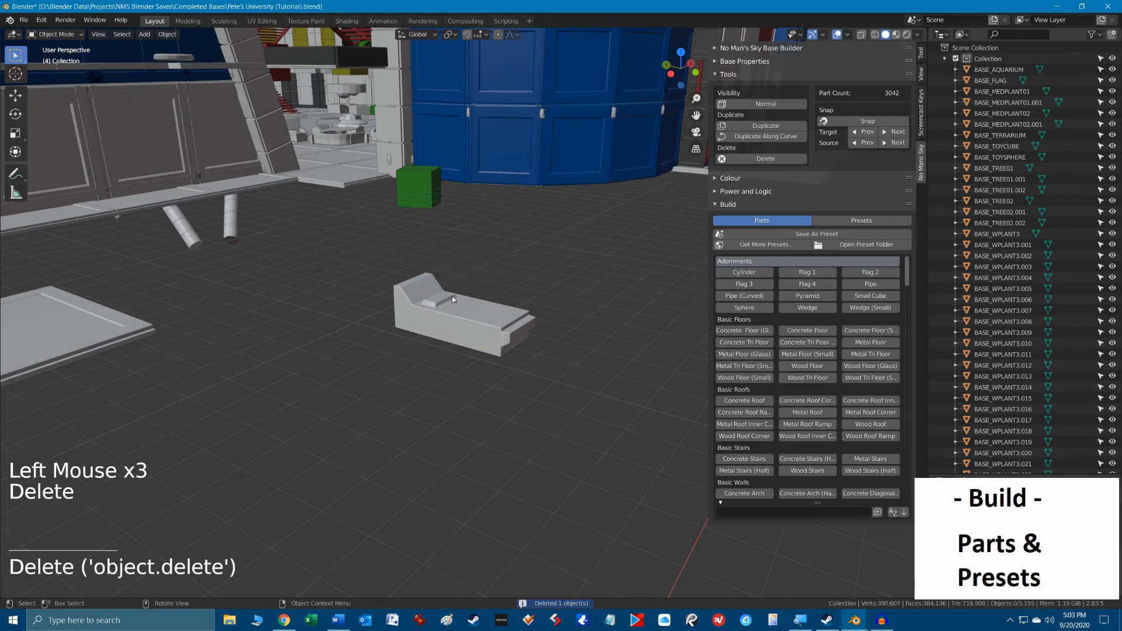
Build a Concrete Wall snapped to the selected floor panel in front of the building.
scroll(413, 329, "down", 3)
middle_click_drag(413, 328, 439, 447, "shift")
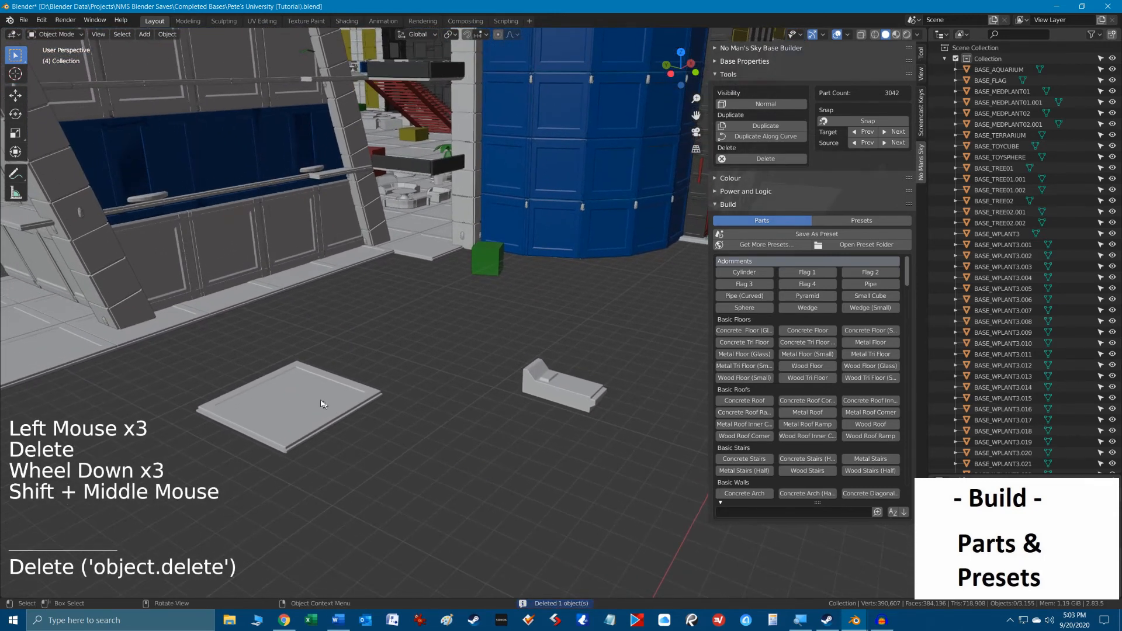
left_click(321, 401)
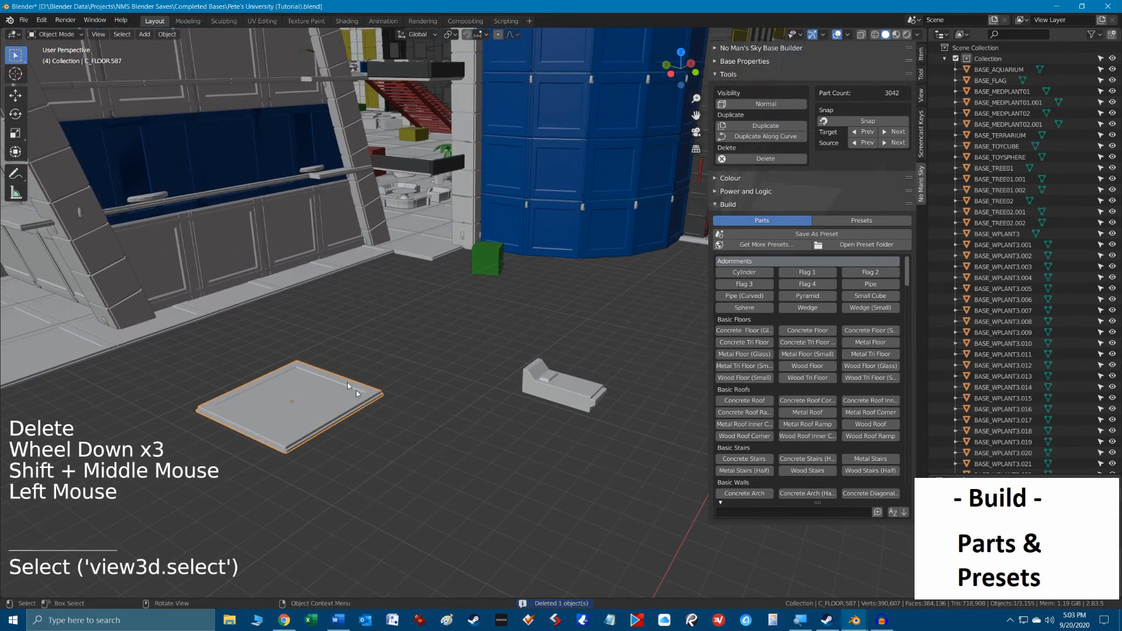
scroll(767, 412, "down", 7)
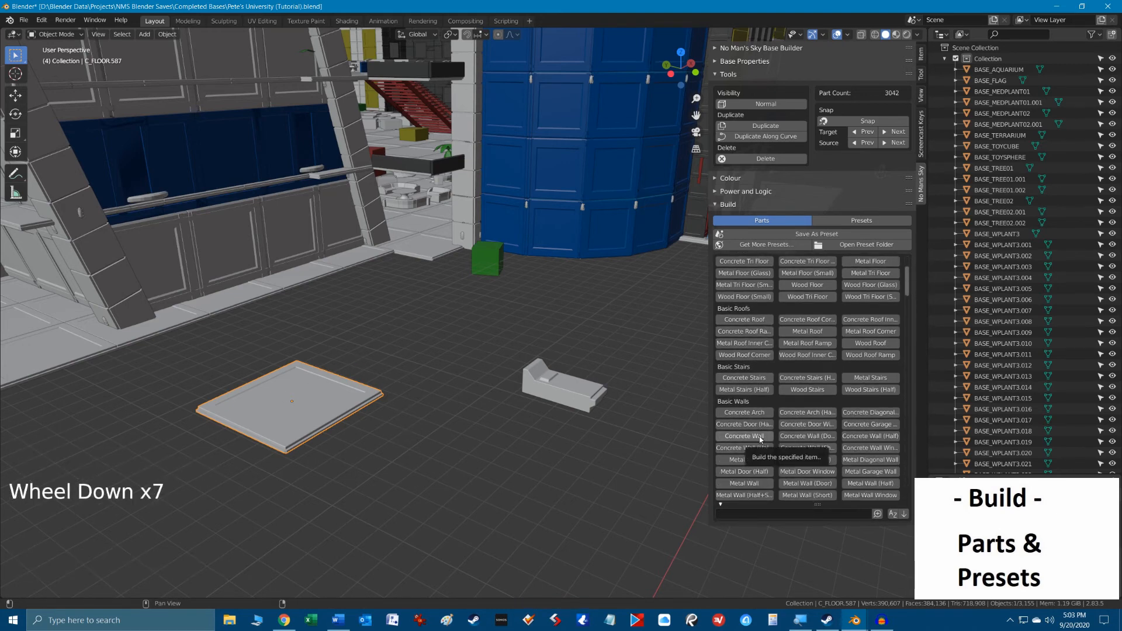
left_click(759, 437)
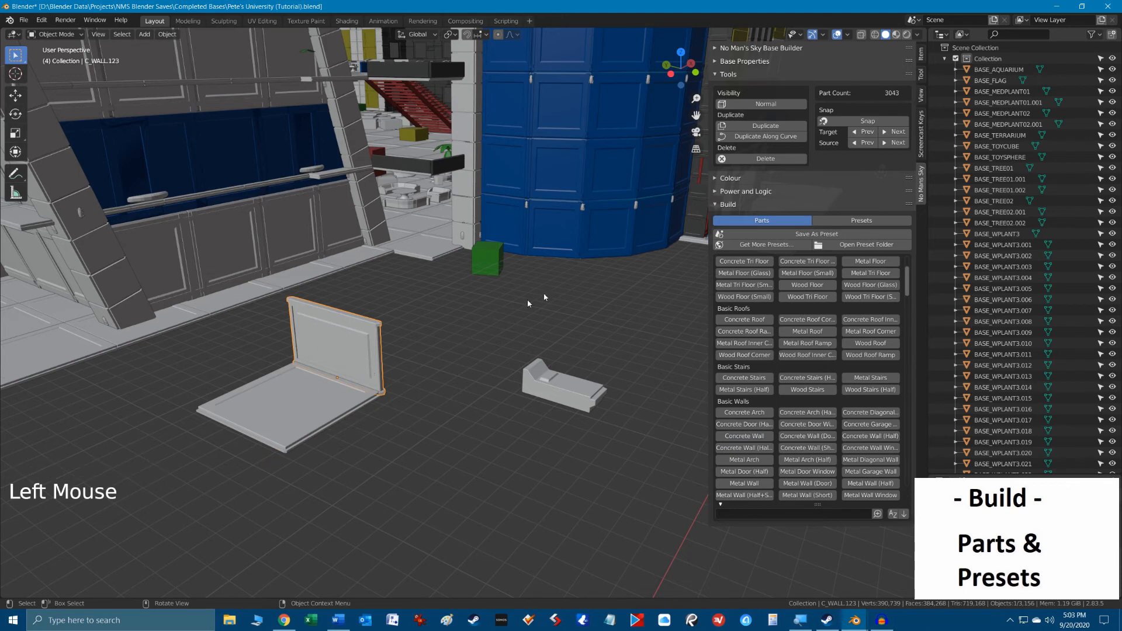
Cycle the new wall through the floor panel's snap targets until it is back on its original edge.
left_click(326, 404)
left_click(356, 371)
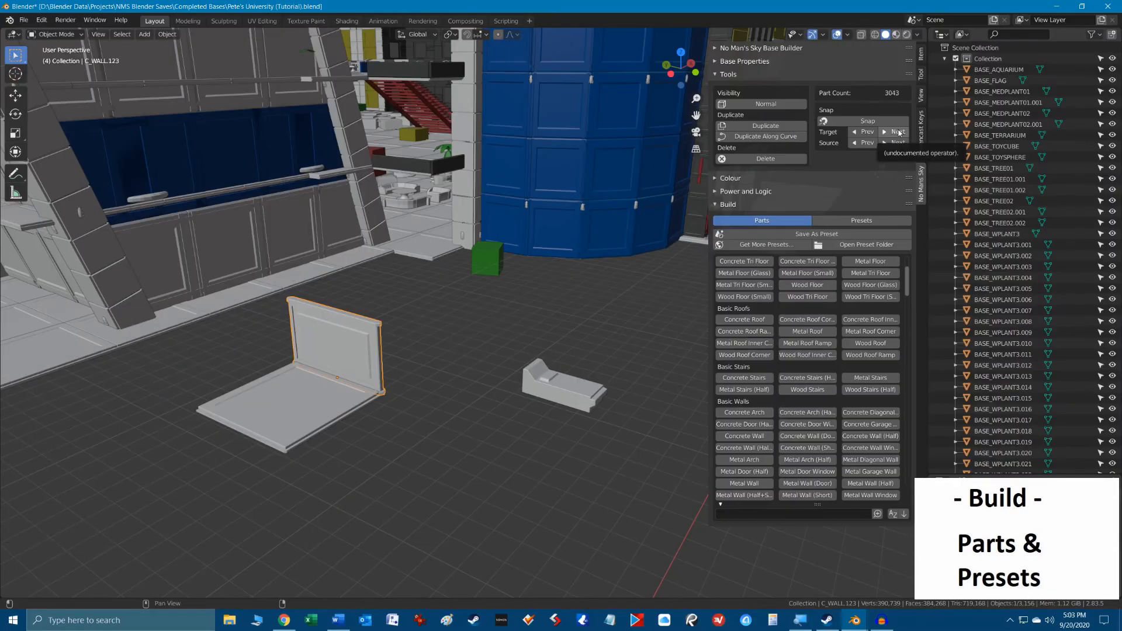
left_click(899, 132)
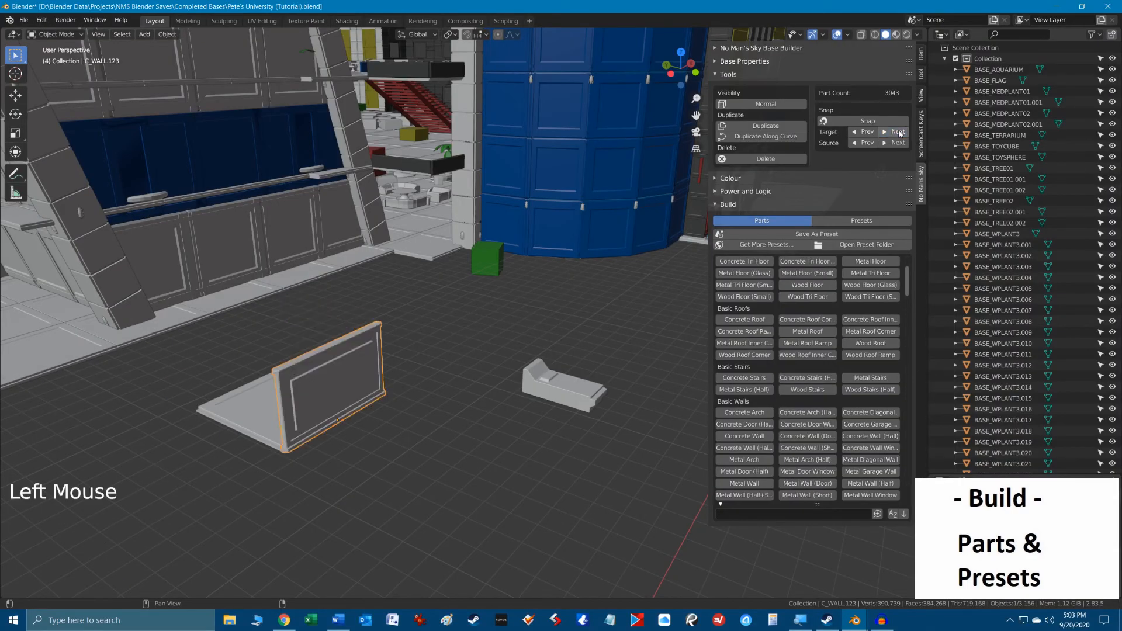
left_click(898, 133)
left_click(899, 132)
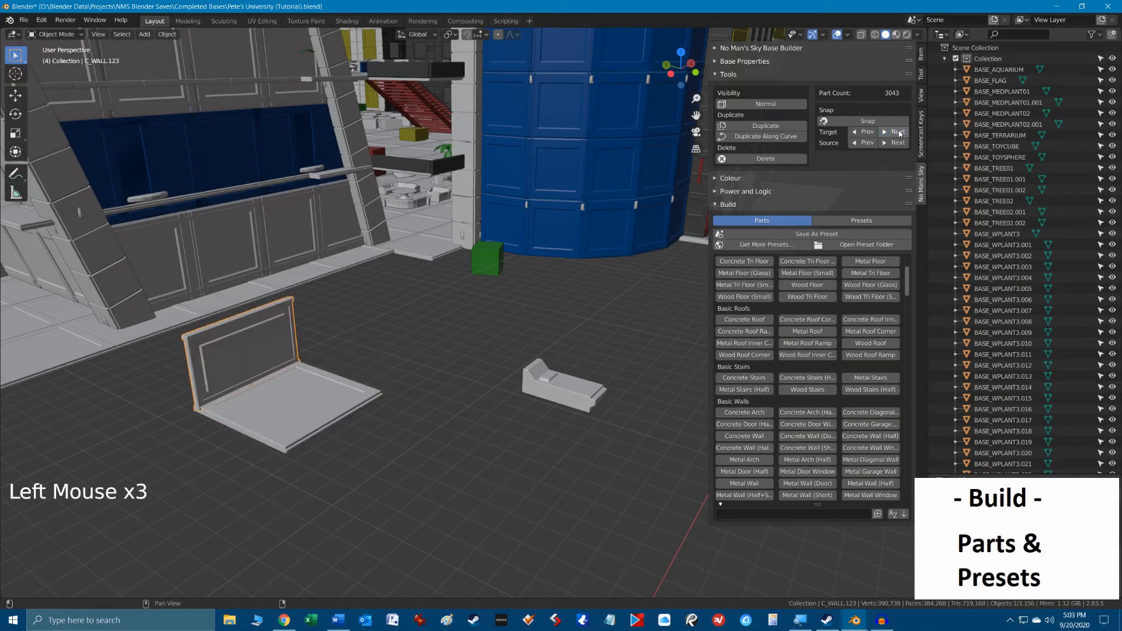
left_click(899, 133)
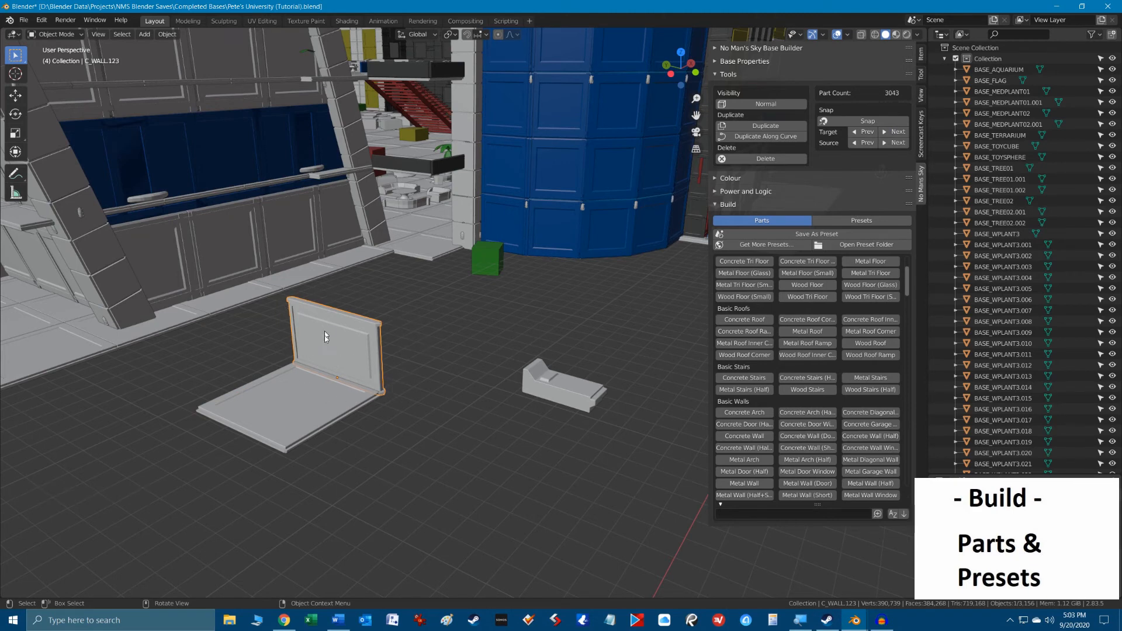
scroll(342, 348, "up", 1, "ctrl+alt")
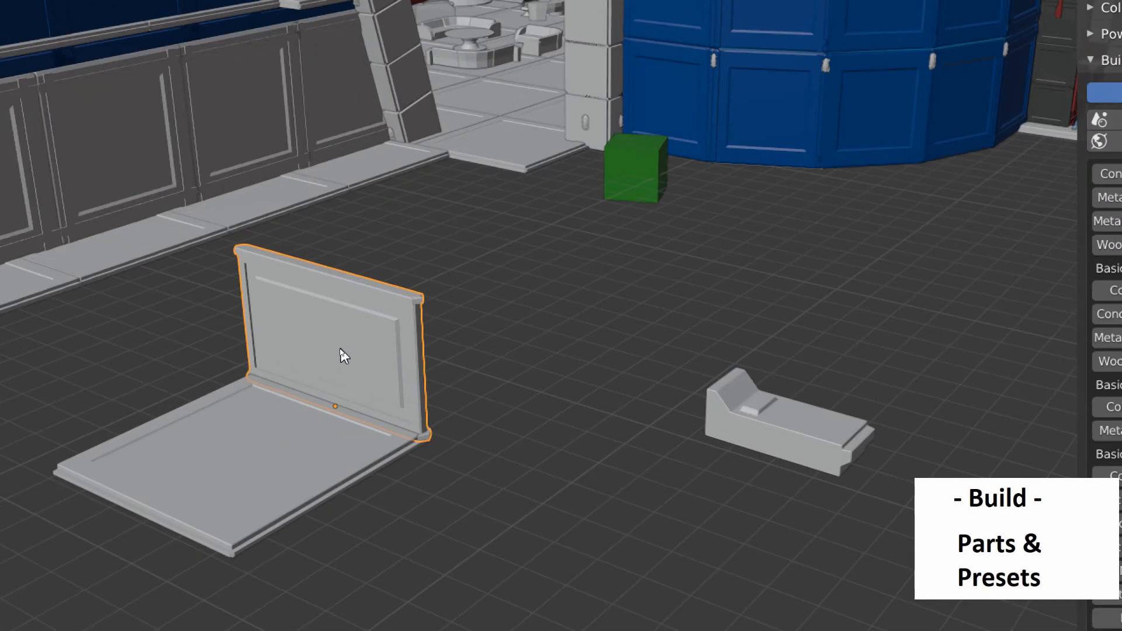
scroll(341, 349, "down", 1, "ctrl+alt")
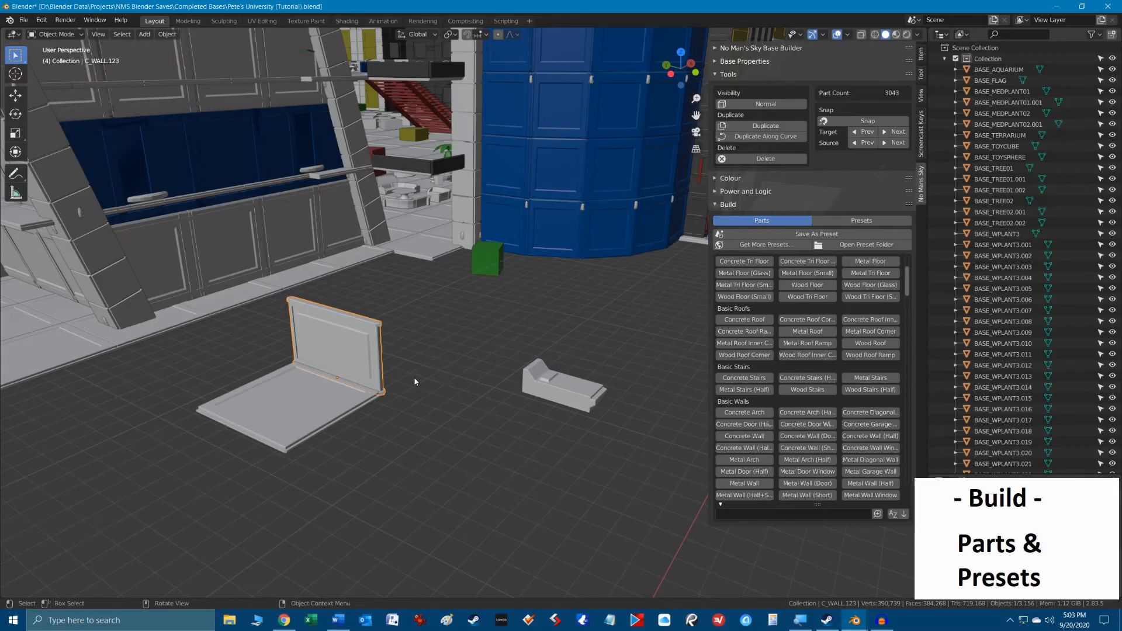
Deselect the wall and filter the build parts list by "wall".
left_click(437, 429)
left_click(750, 514)
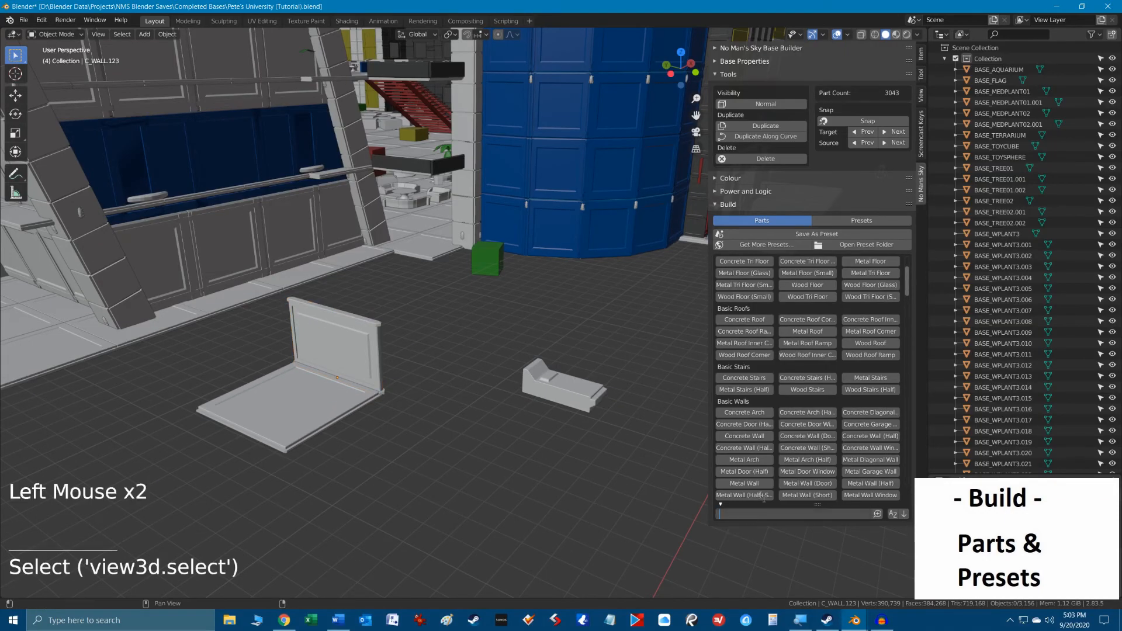
type("wall")
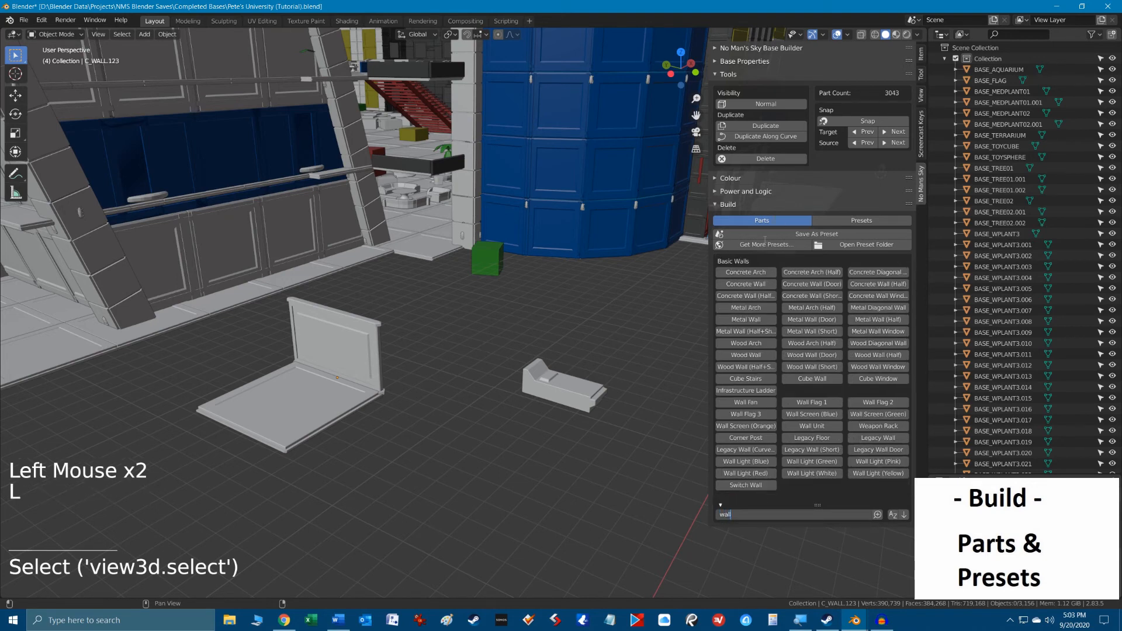
Delete the concrete wall on the floor panel, and clear the parts filter to browse the full list down to Decoration.
left_click(360, 355)
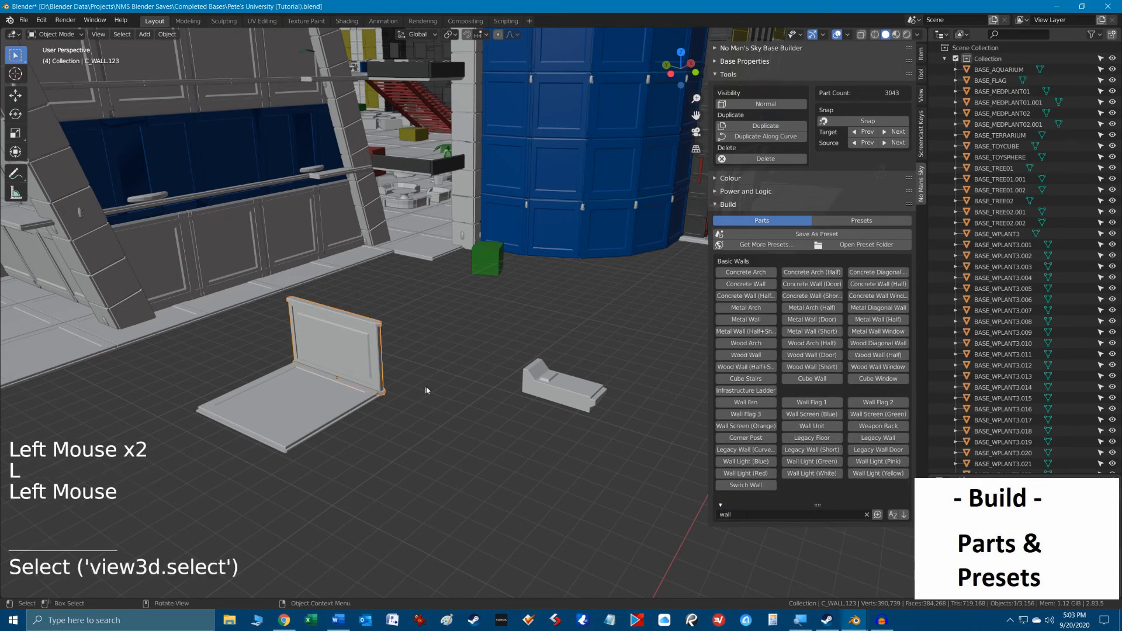
key("Delete")
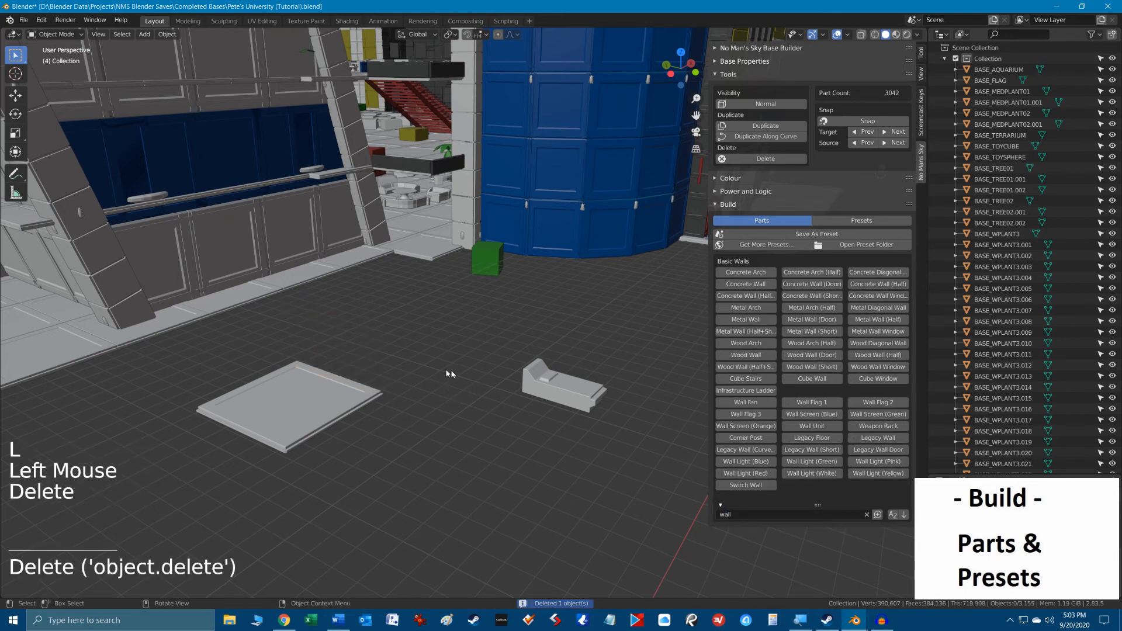
left_click(866, 514)
scroll(857, 342, "up", 5)
scroll(894, 316, "down", 5)
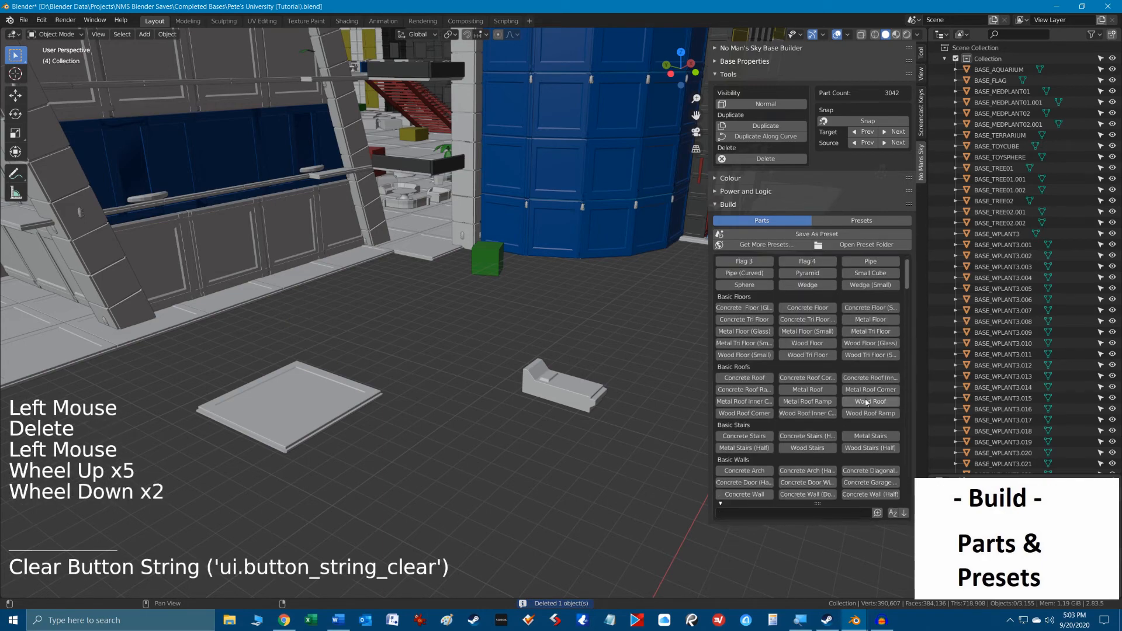
left_click_drag(906, 282, 930, 333)
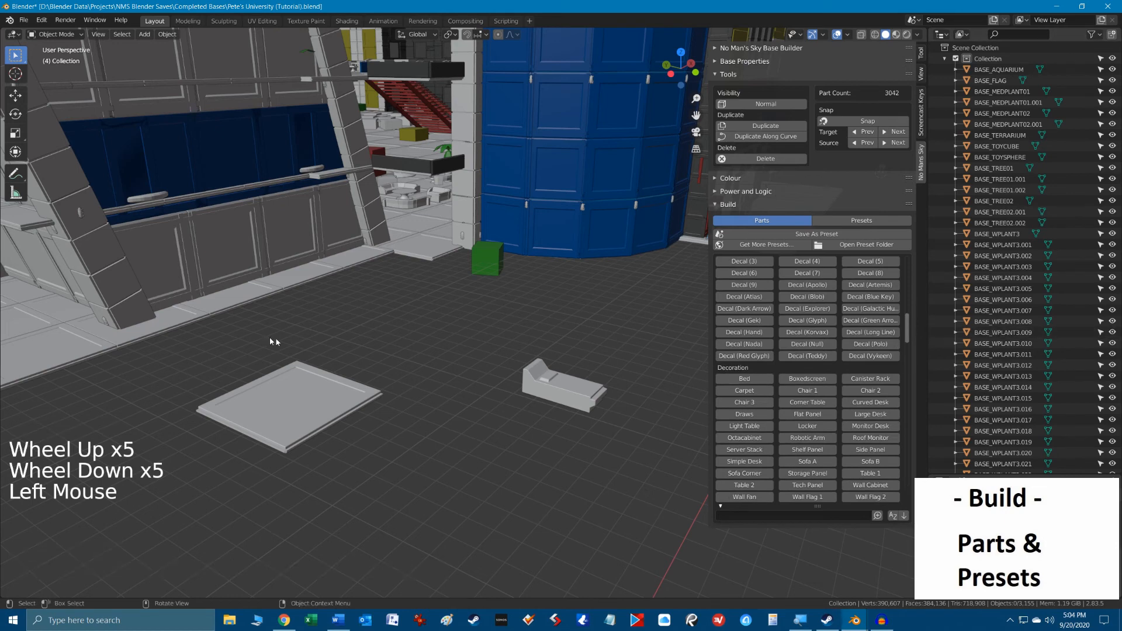
Delete the floor panel and the bed together, and switch the build list to Presets.
left_click_drag(261, 342, 488, 463)
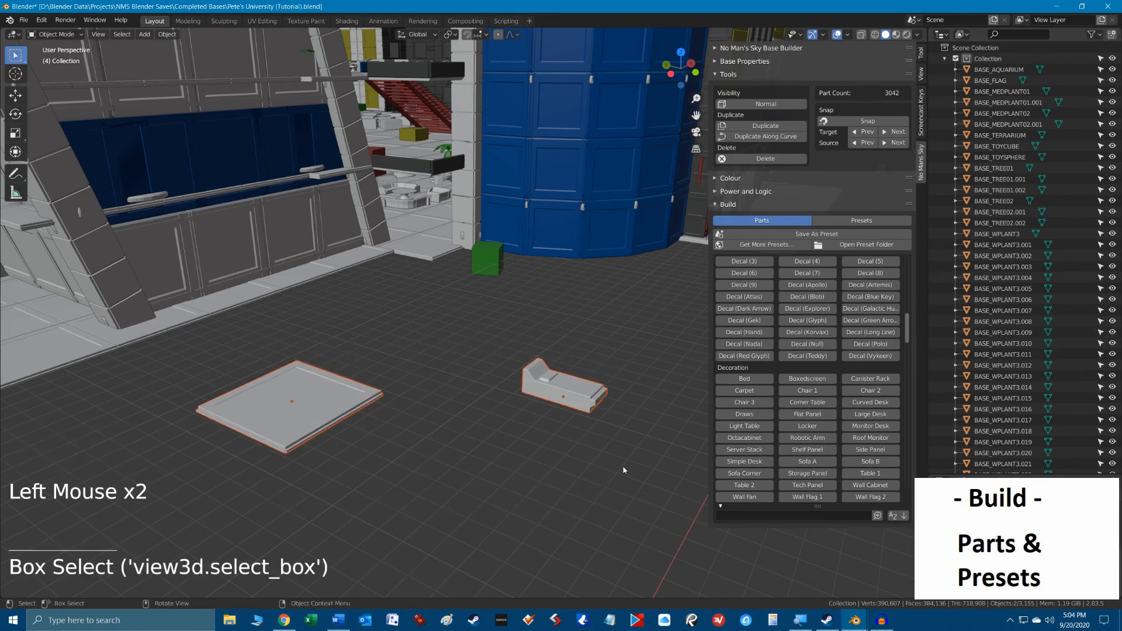
key("Delete")
left_click(862, 220)
Bring the two red landing pads into view and look through the list of saved presets.
scroll(608, 333, "down", 7)
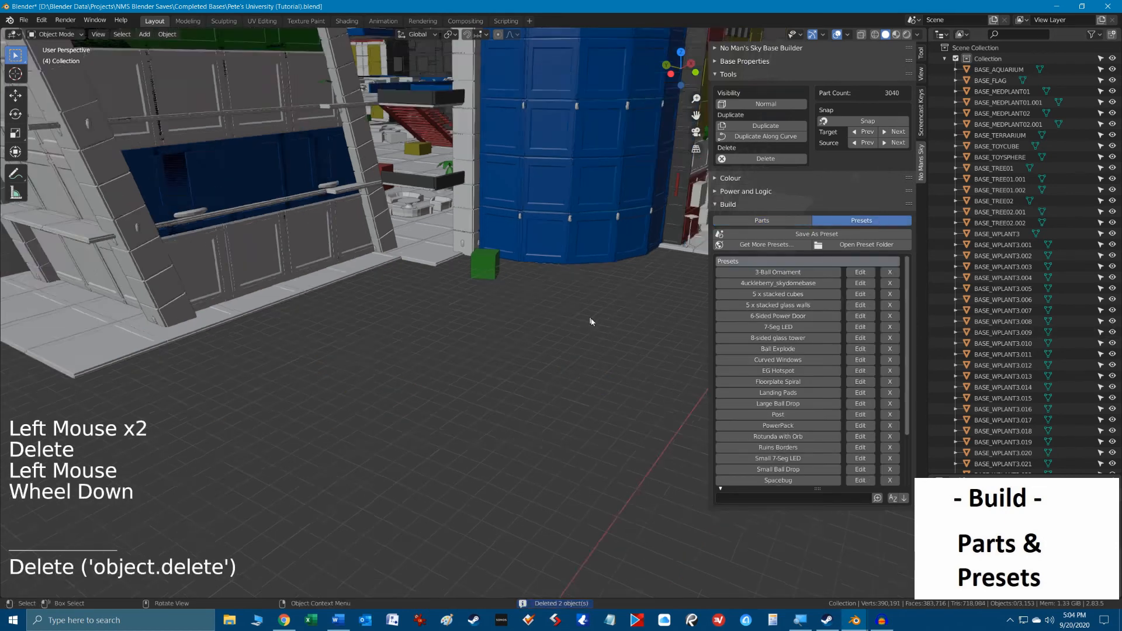
middle_click_drag(578, 398, 354, 434)
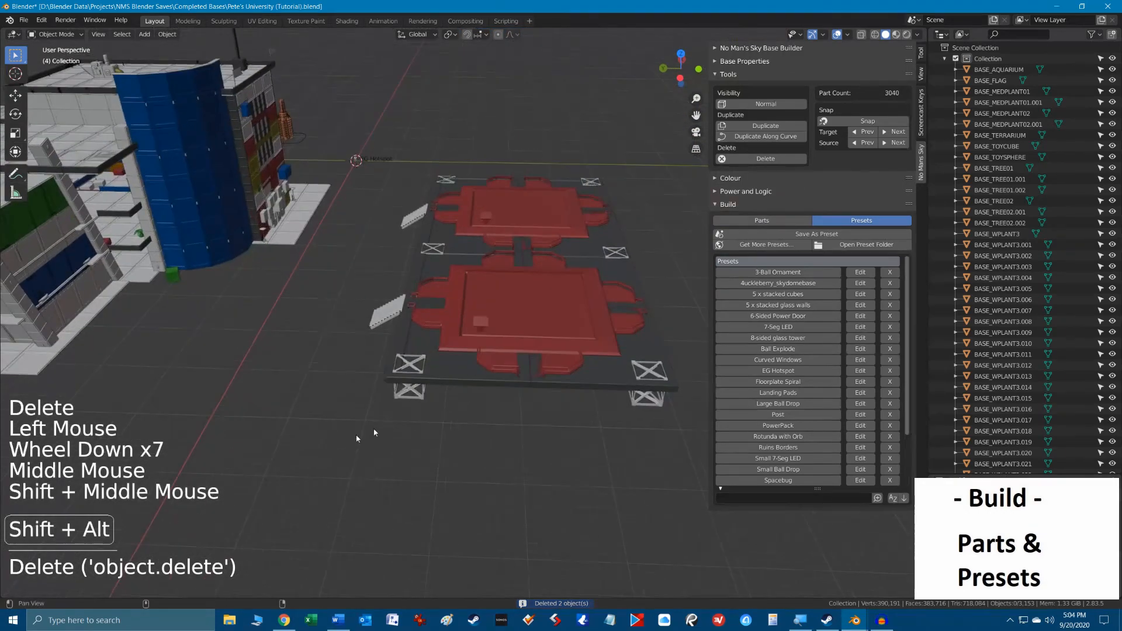
middle_click_drag(552, 429, 531, 417)
middle_click_drag(549, 352, 526, 413, "shift")
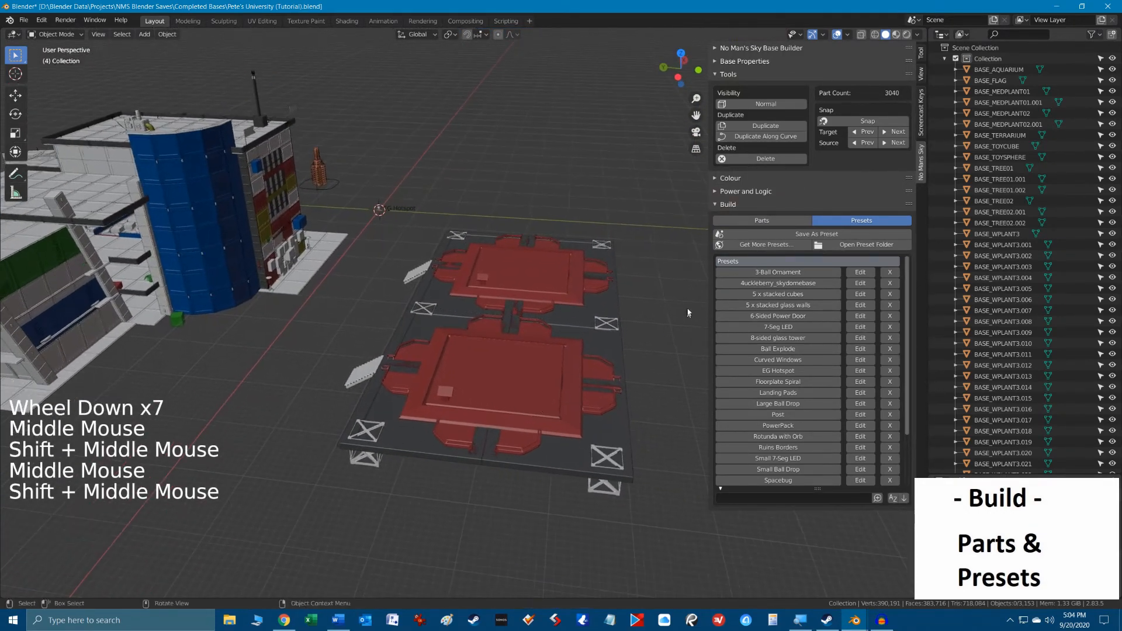
scroll(822, 297, "down", 4)
scroll(818, 327, "up", 11)
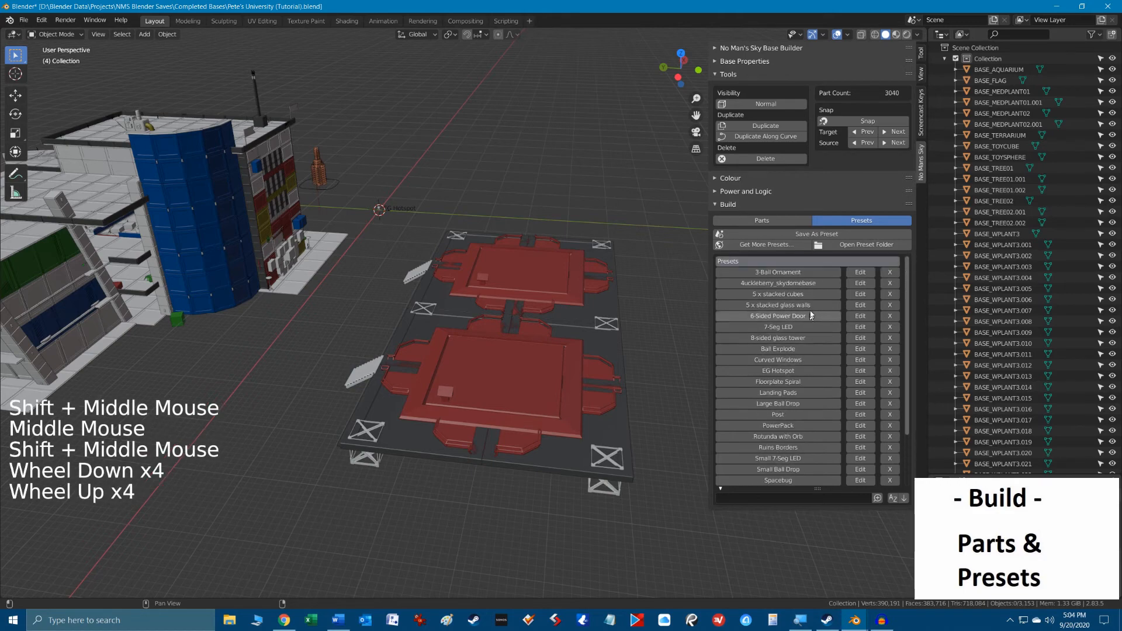
Open the preset folder, examine its path and JSON files, and close it again.
left_click(874, 245)
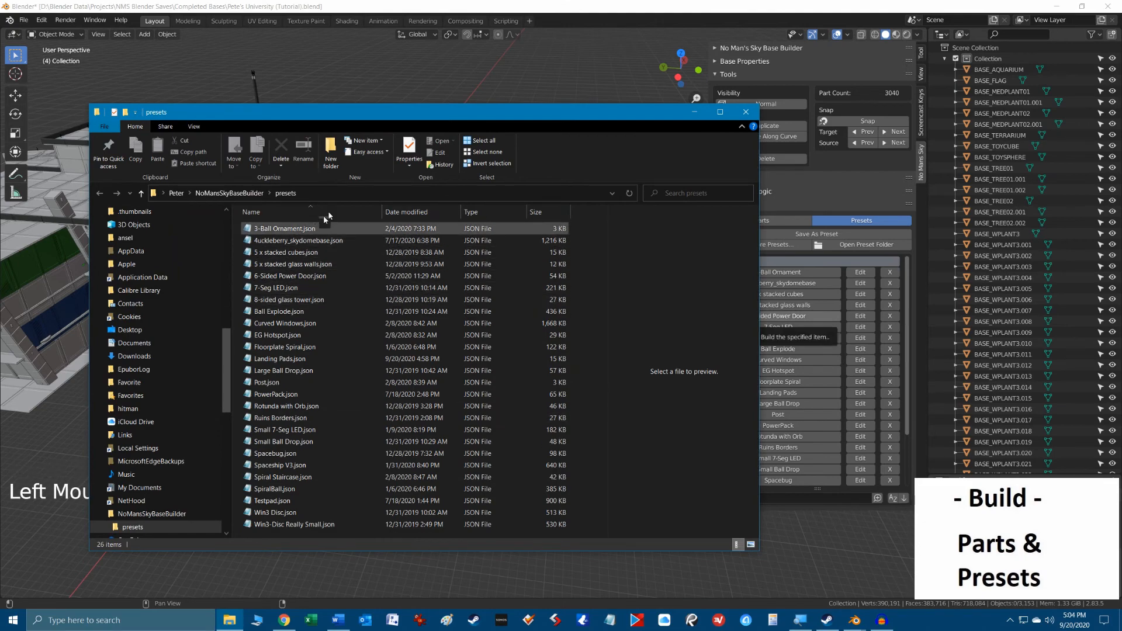
mouse_move(482, 115)
left_mouse_down()
mouse_move(549, 97)
mouse_move(496, 116)
left_mouse_up()
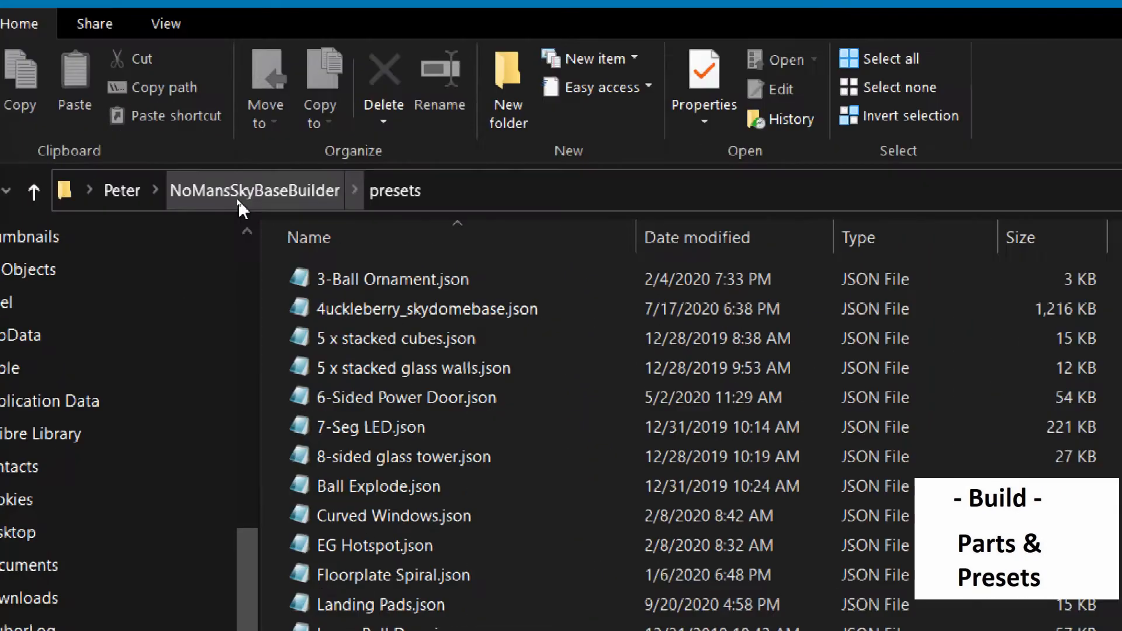
left_click(311, 195)
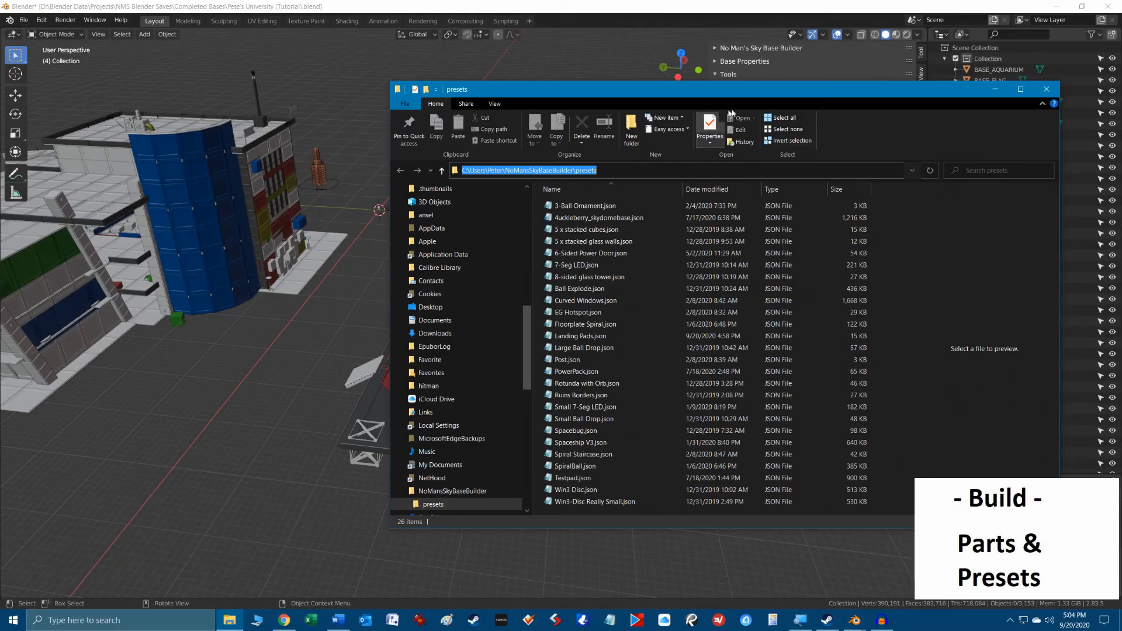
left_click_drag(802, 92, 577, 105)
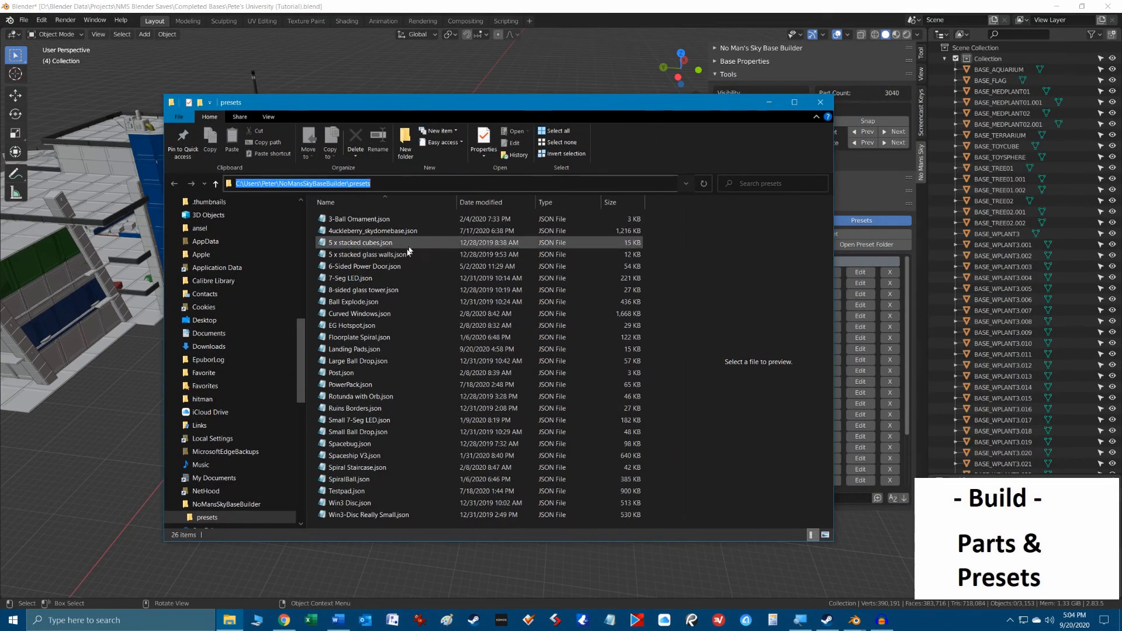
left_click(370, 254)
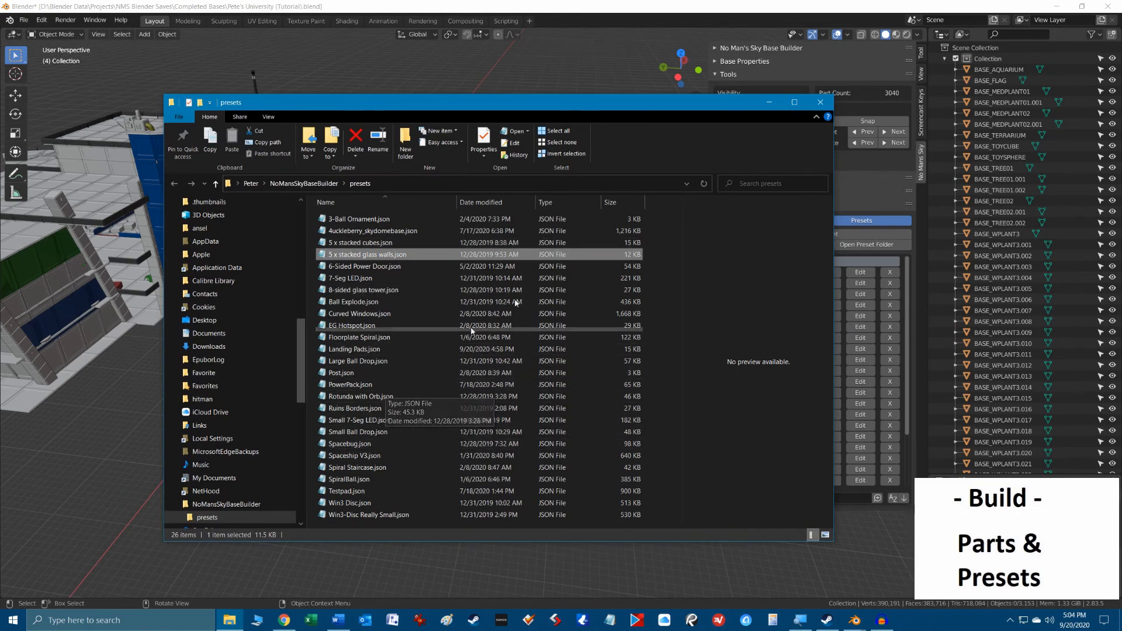
left_click(820, 103)
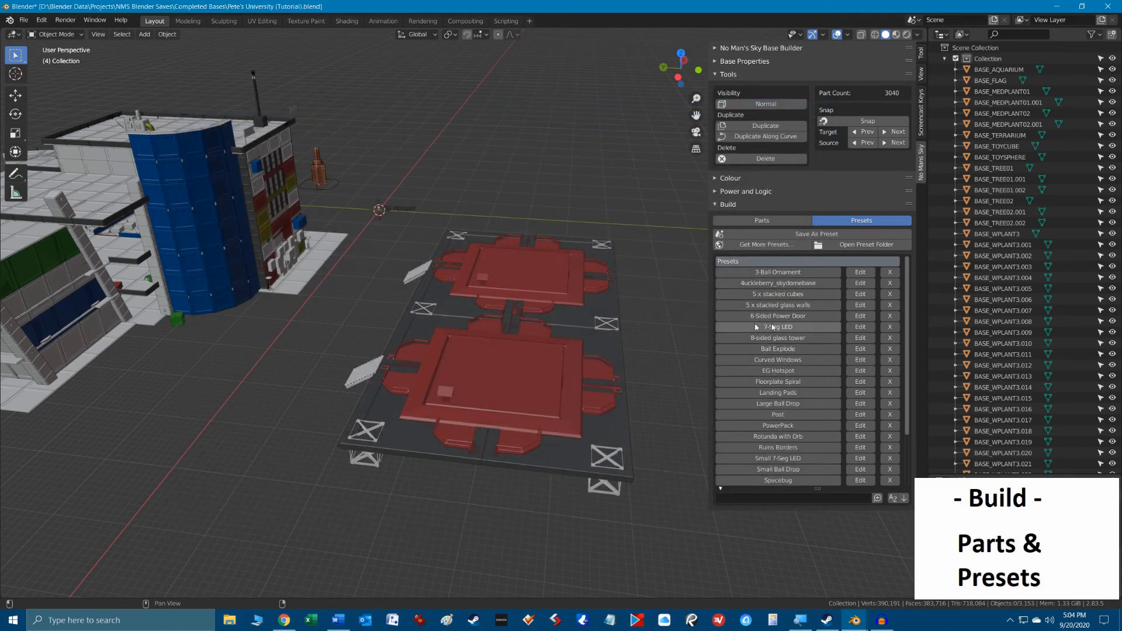
Look at the second, empty Blender window and return to the landing pad scene.
scroll(616, 328, "down", 2)
middle_click_drag(615, 330, 572, 320, "shift")
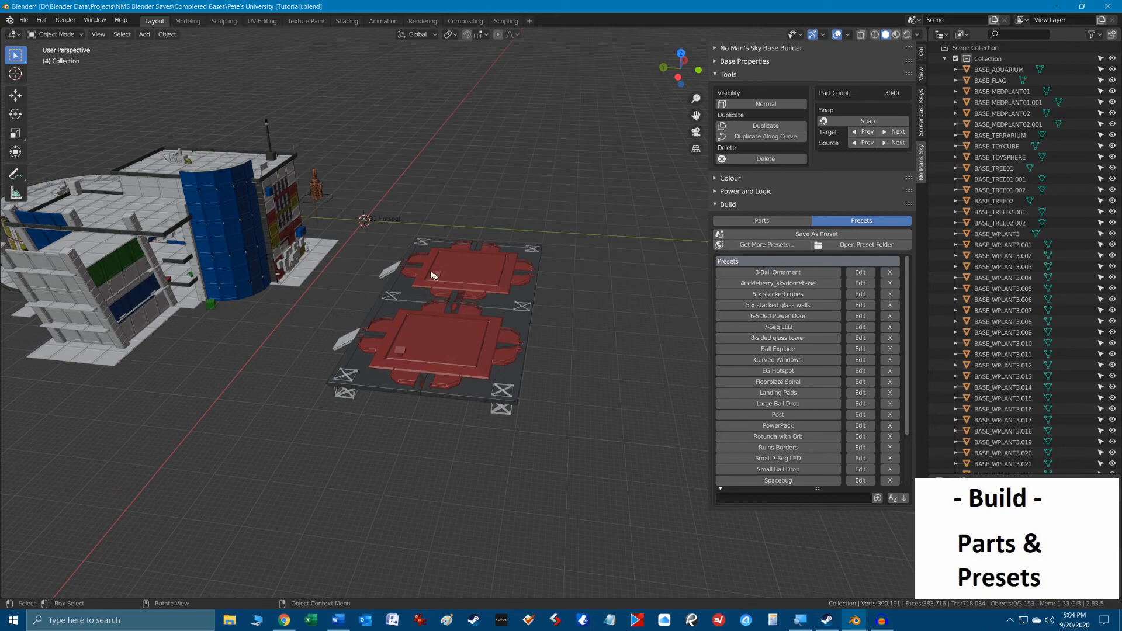
key("alt")
left_click_drag(433, 315, 540, 301, "alt")
left_click_drag(493, 412, 504, 391, "alt")
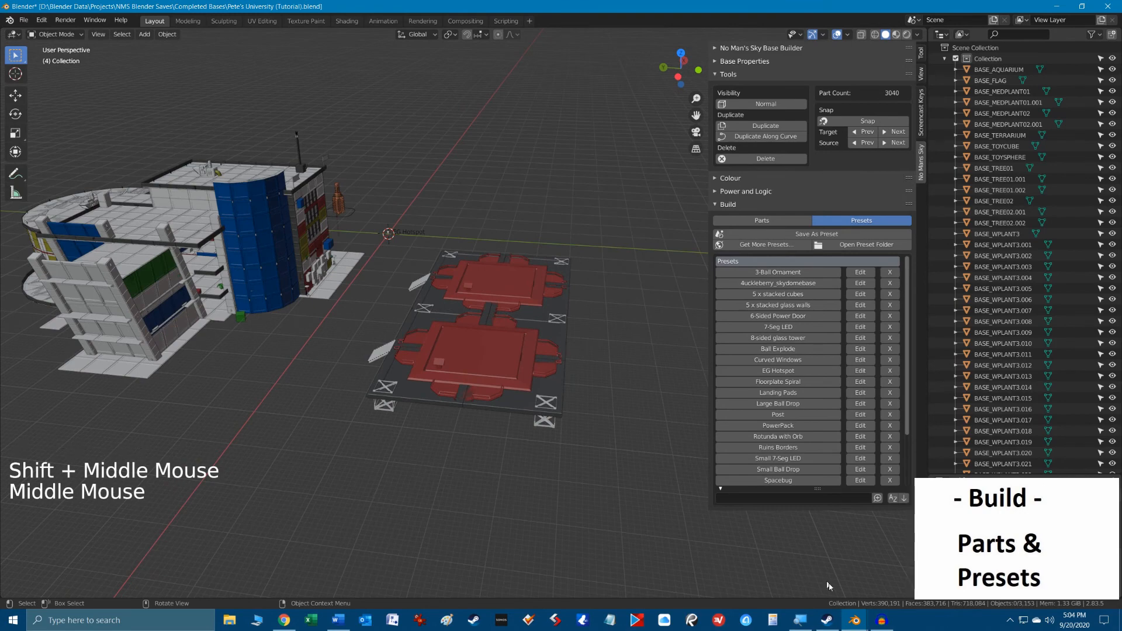
mouse_move(854, 623)
left_click(912, 570)
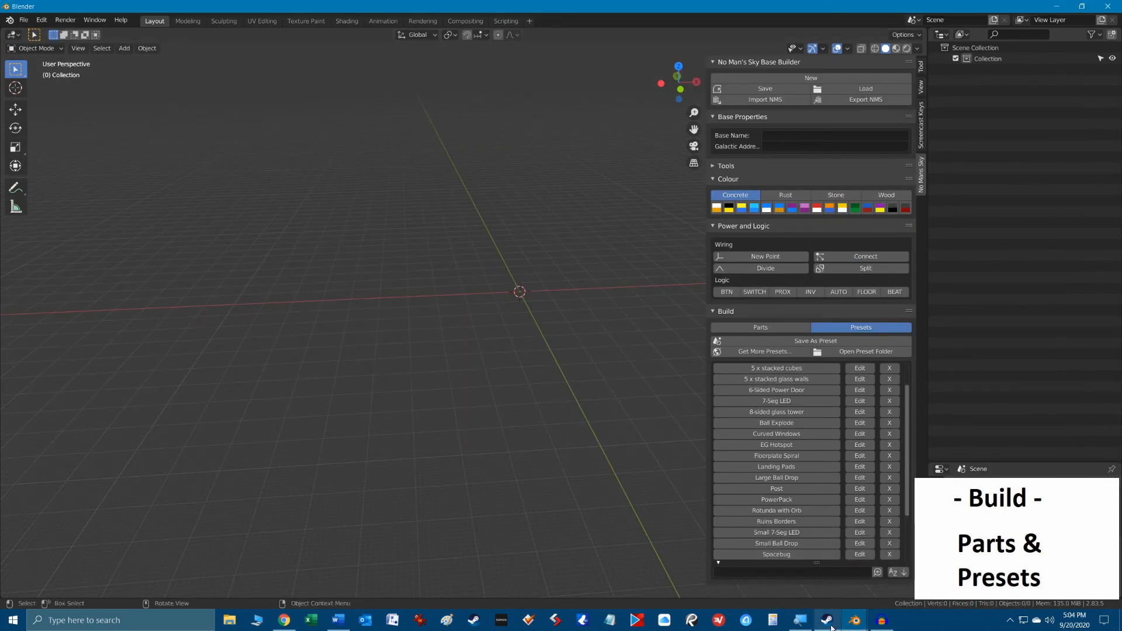
left_click(855, 625)
left_click(811, 591)
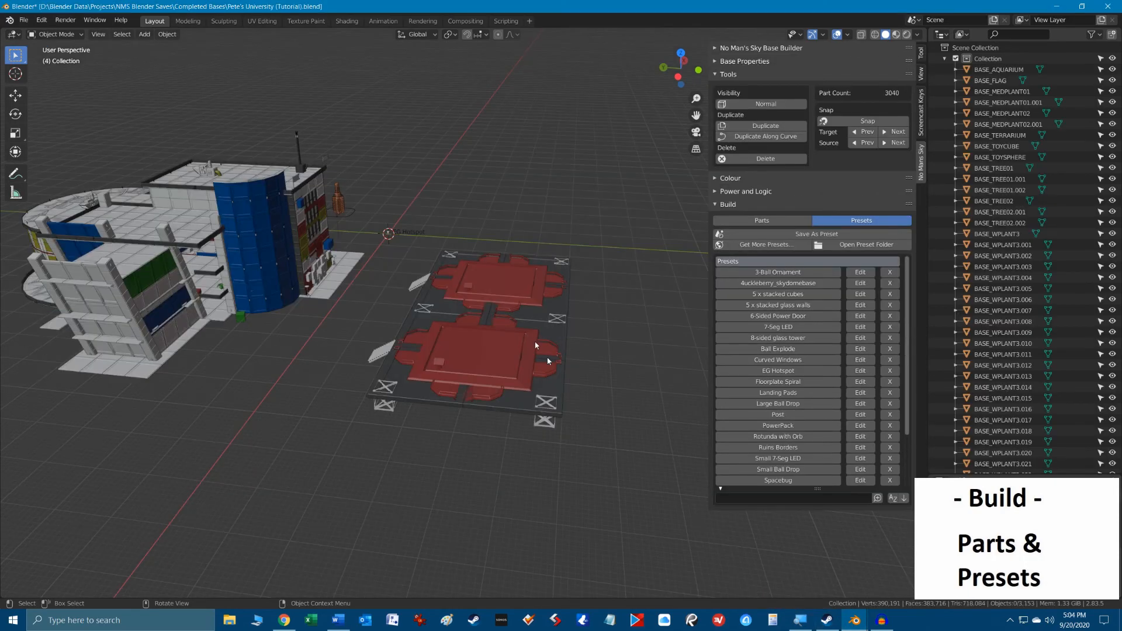
Select both landing pads with their floor platform, ramps and cube frames, and copy them.
middle_click(473, 377, "alt")
left_click_drag(370, 236, 626, 453)
key("ctrl+c")
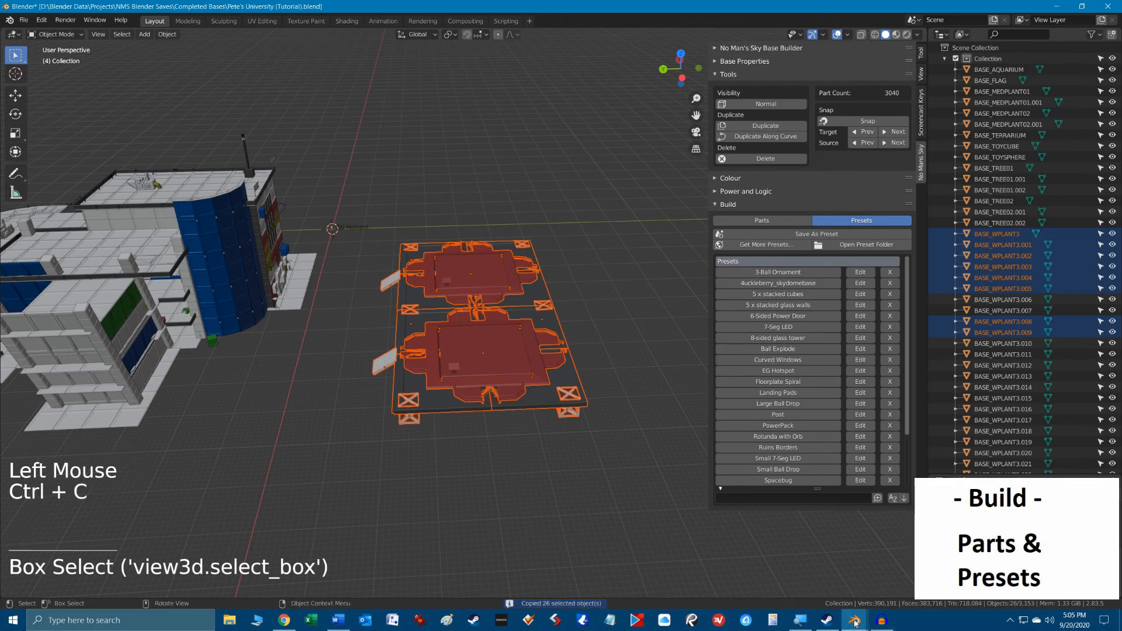
Switch to the empty Blender window, paste the copied landing pad assembly there, and deselect it.
mouse_move(854, 620)
left_click(908, 578)
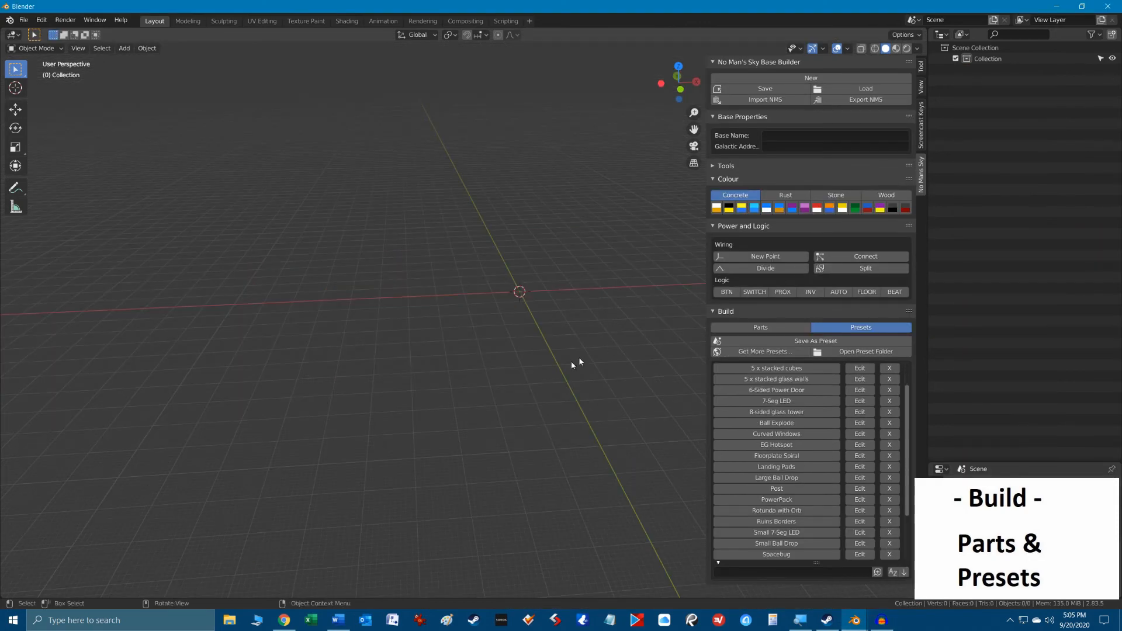
key("ctrl+v")
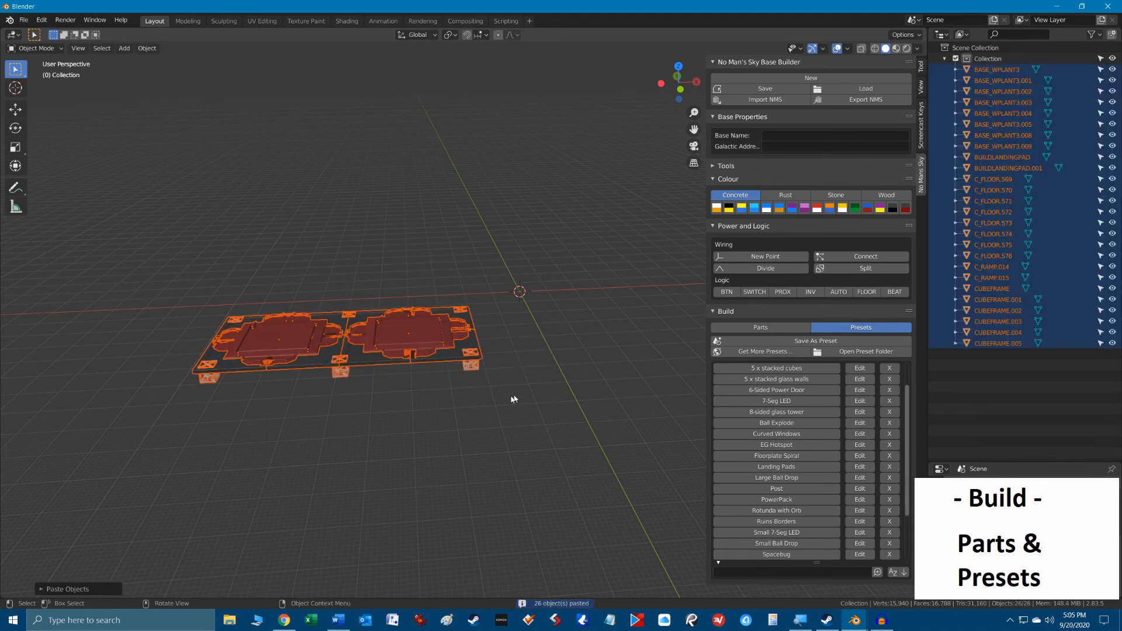
left_click(502, 412)
middle_click_drag(502, 412, 524, 395)
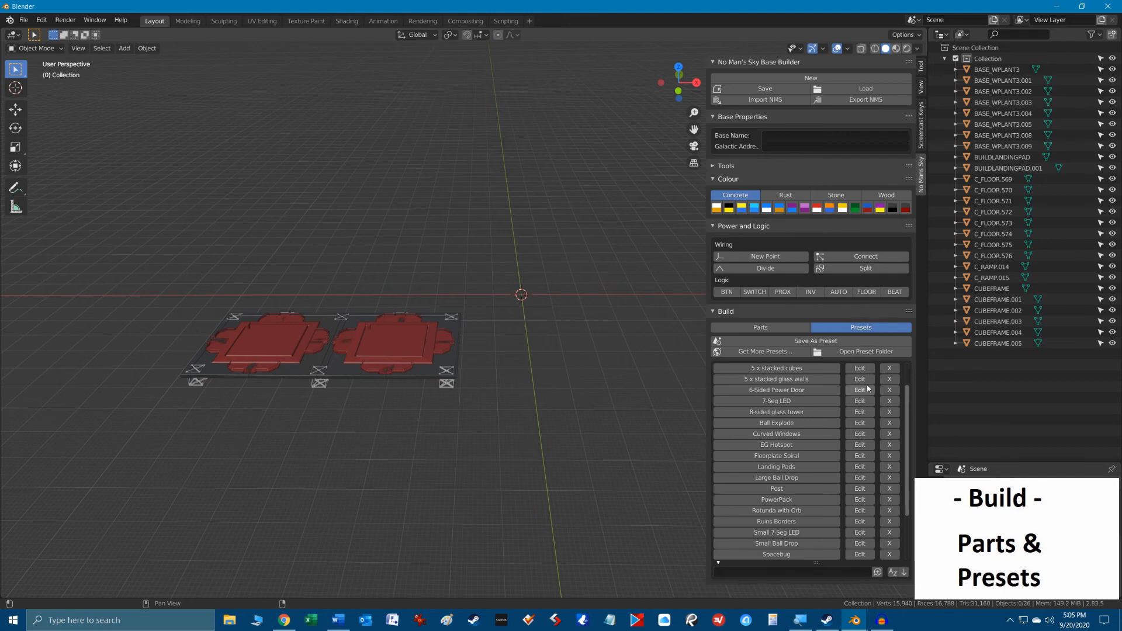
Save the landing pad assembly as a preset named "Landing Pads New" and delete all its original parts from the scene.
left_click(819, 342)
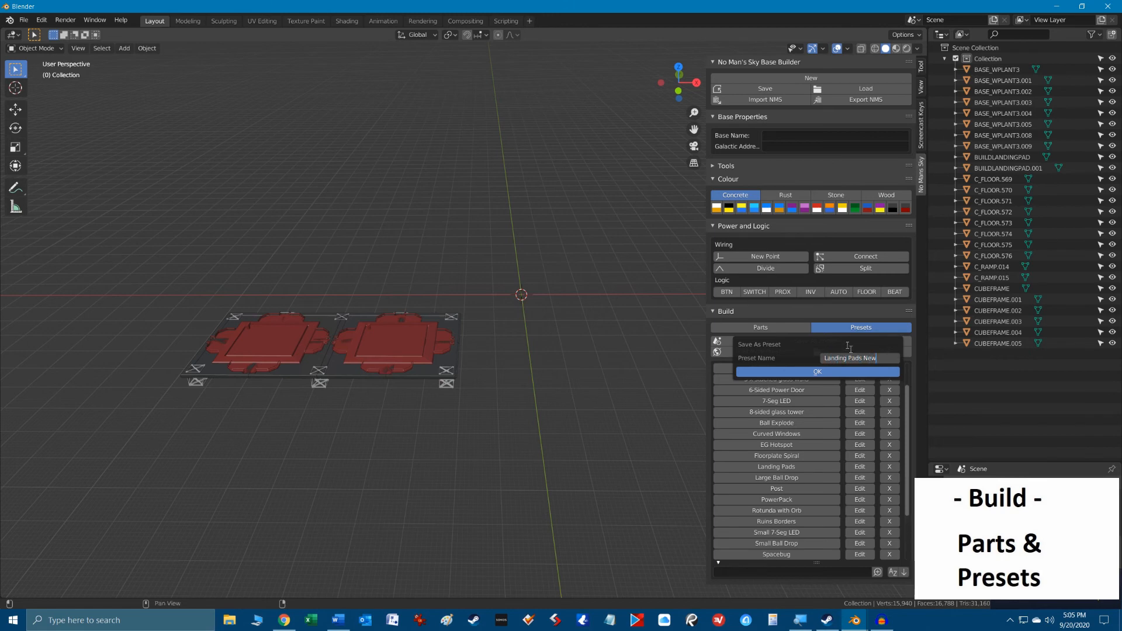
left_click(822, 372)
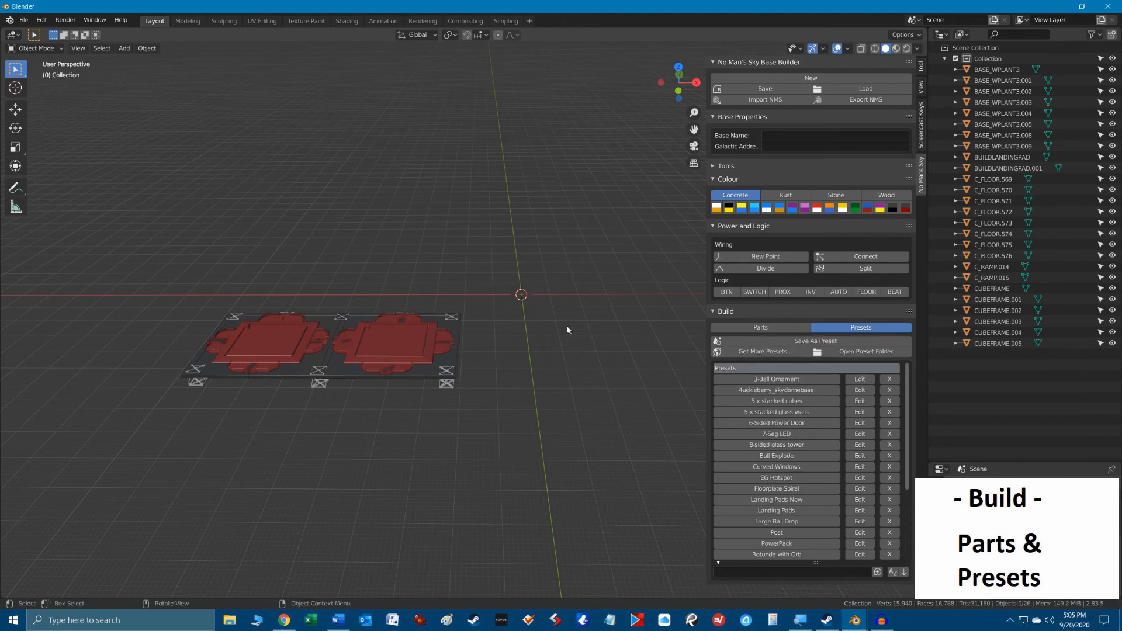
left_click_drag(170, 245, 509, 438)
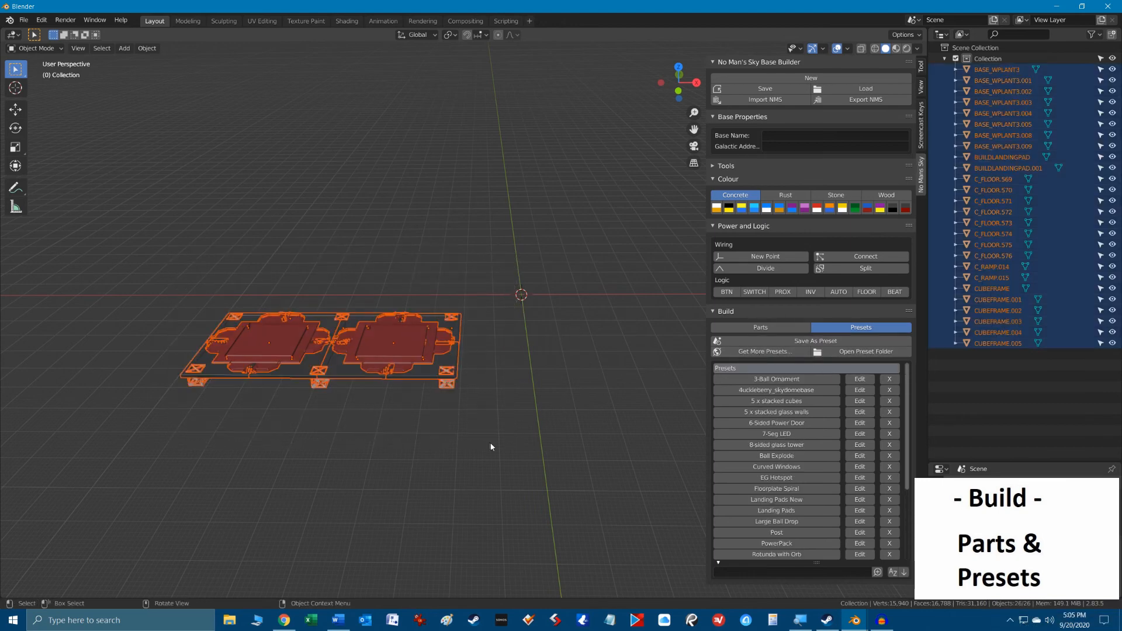
key("Delete")
Insert the Landing Pads New preset into the emptied scene and view it from another angle.
scroll(829, 510, "down", 2)
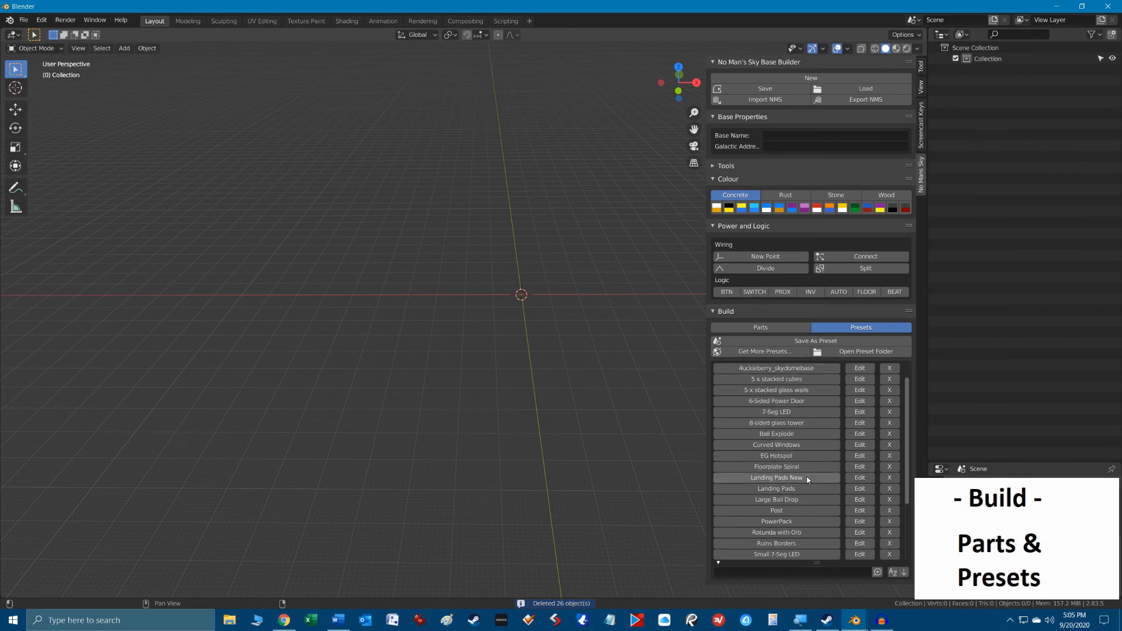
left_click(807, 478)
left_click(459, 436)
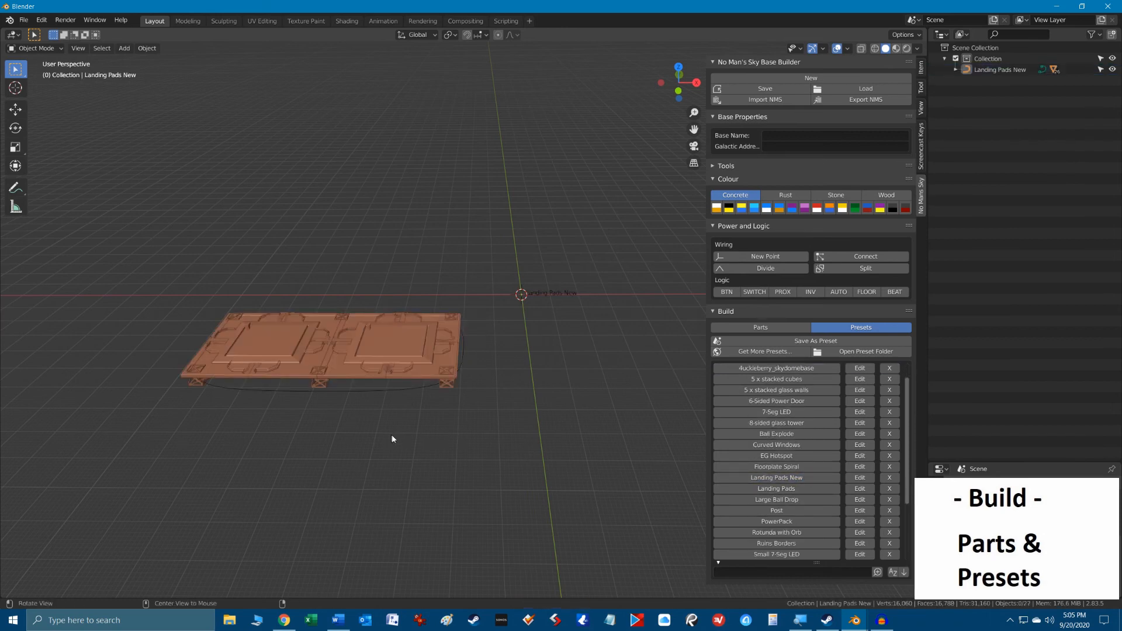
middle_click_drag(391, 433, 443, 410)
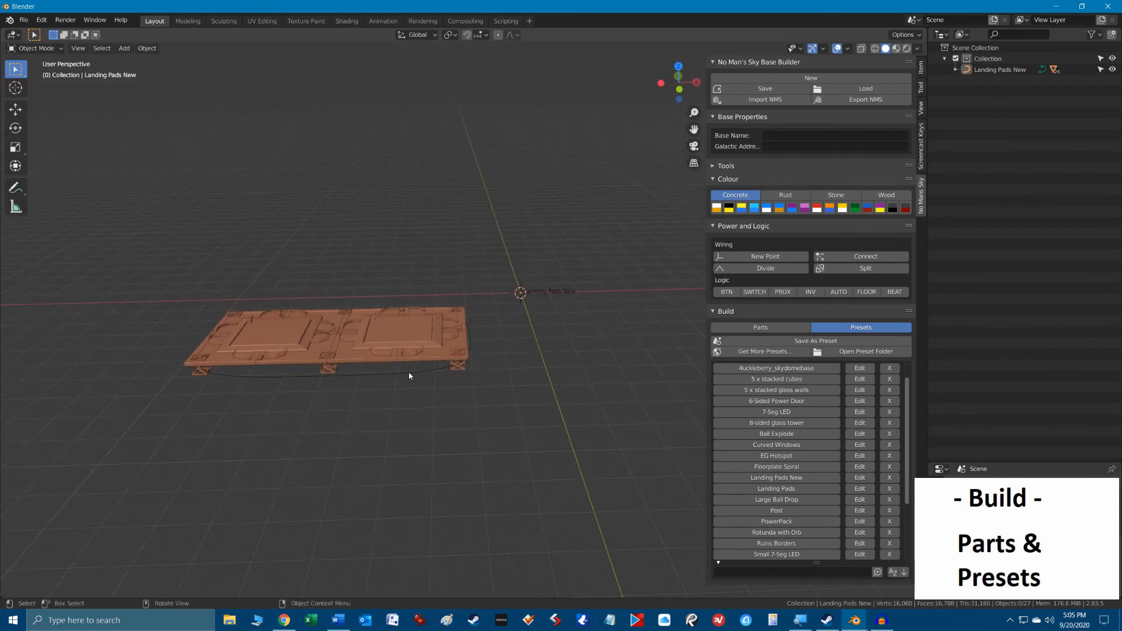
Delete the inserted preset's control curve, make its leftover parts selectable, and delete all of them as well.
left_click(439, 371)
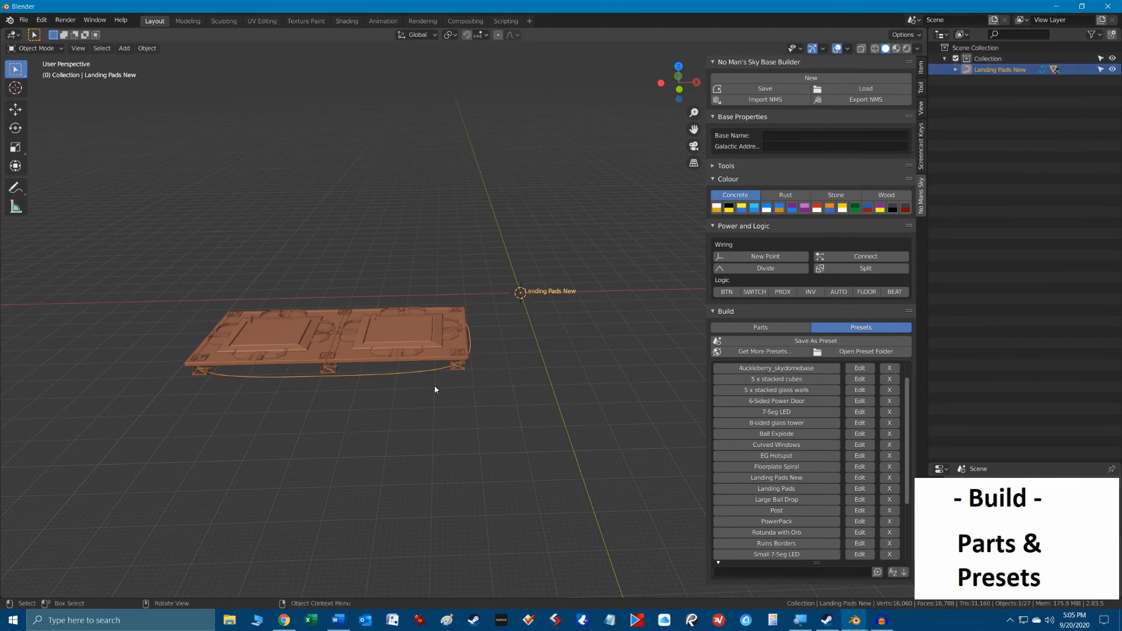
key("Delete")
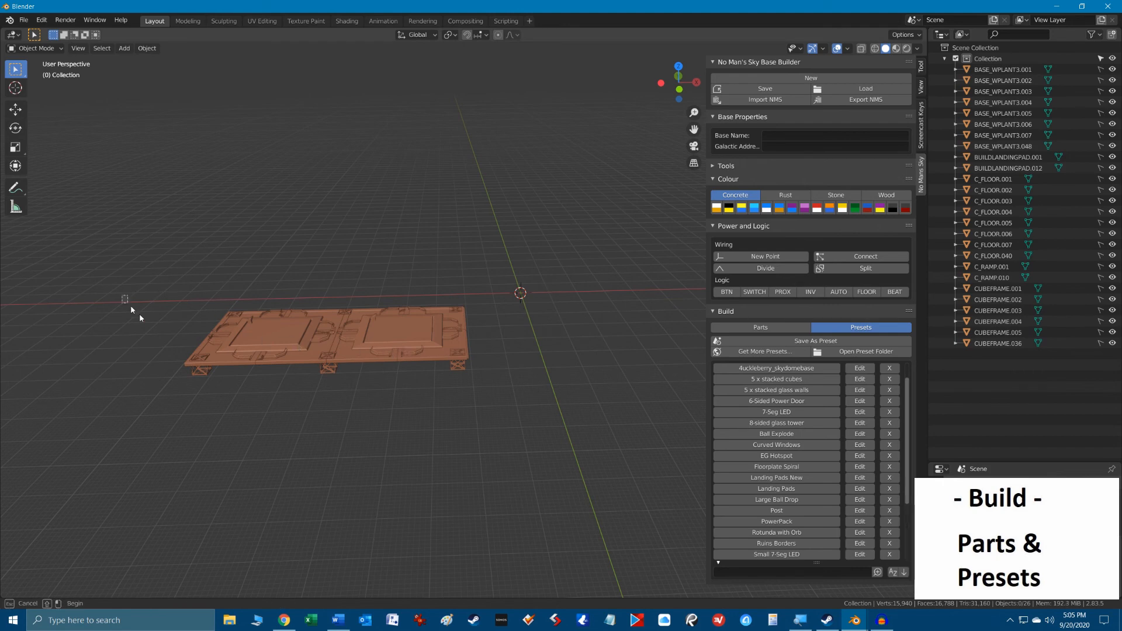
left_click(1048, 69)
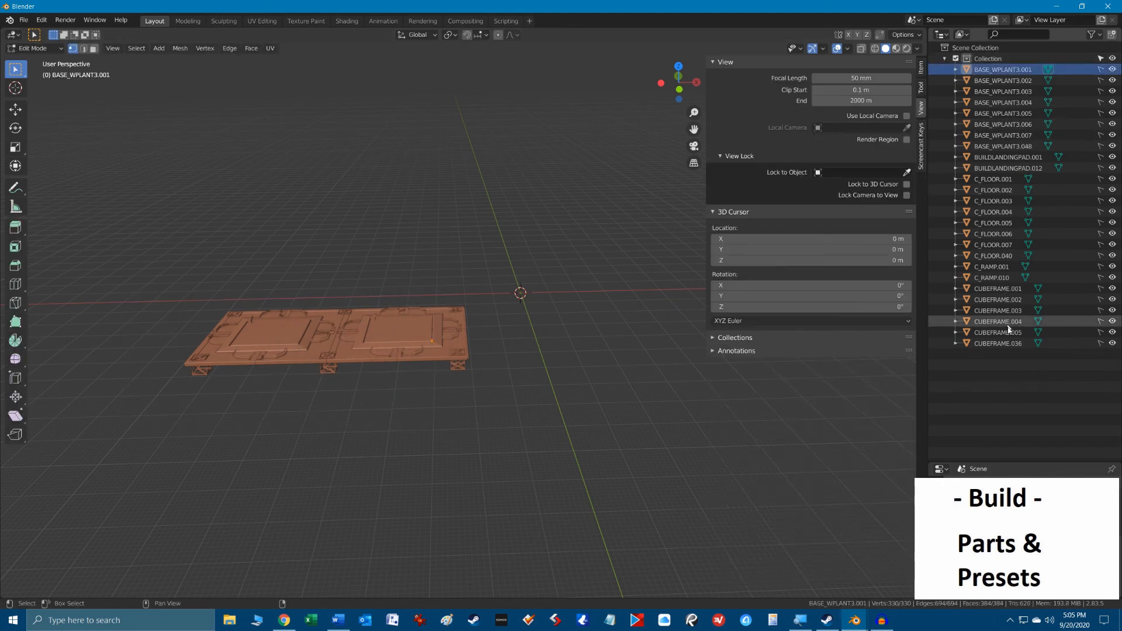
left_click(1007, 344, "shift")
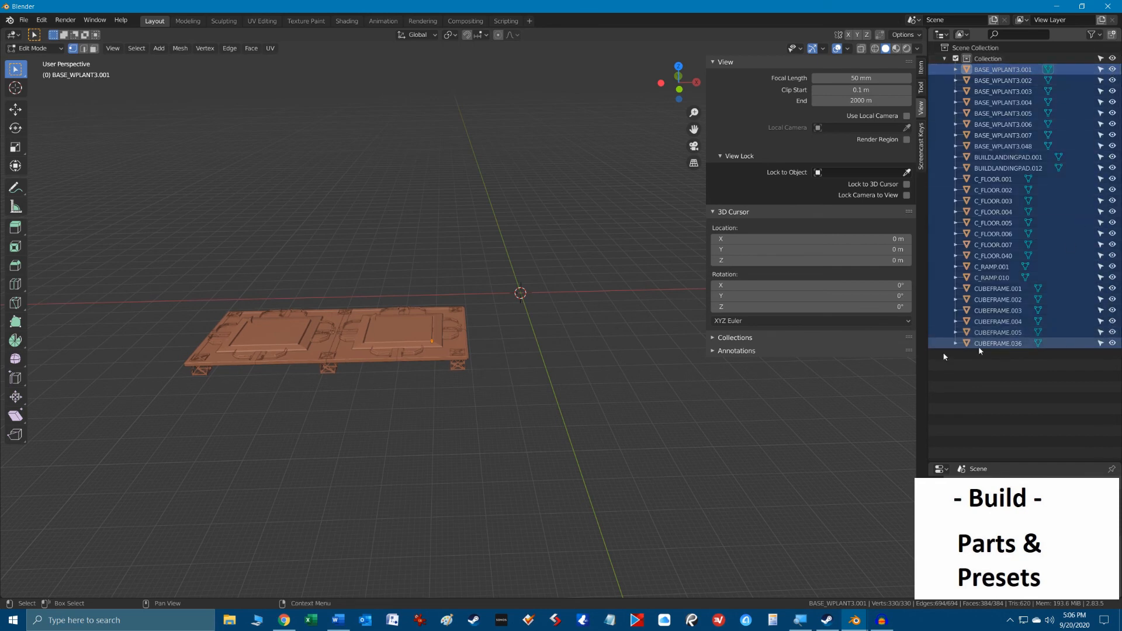
key("alt+a")
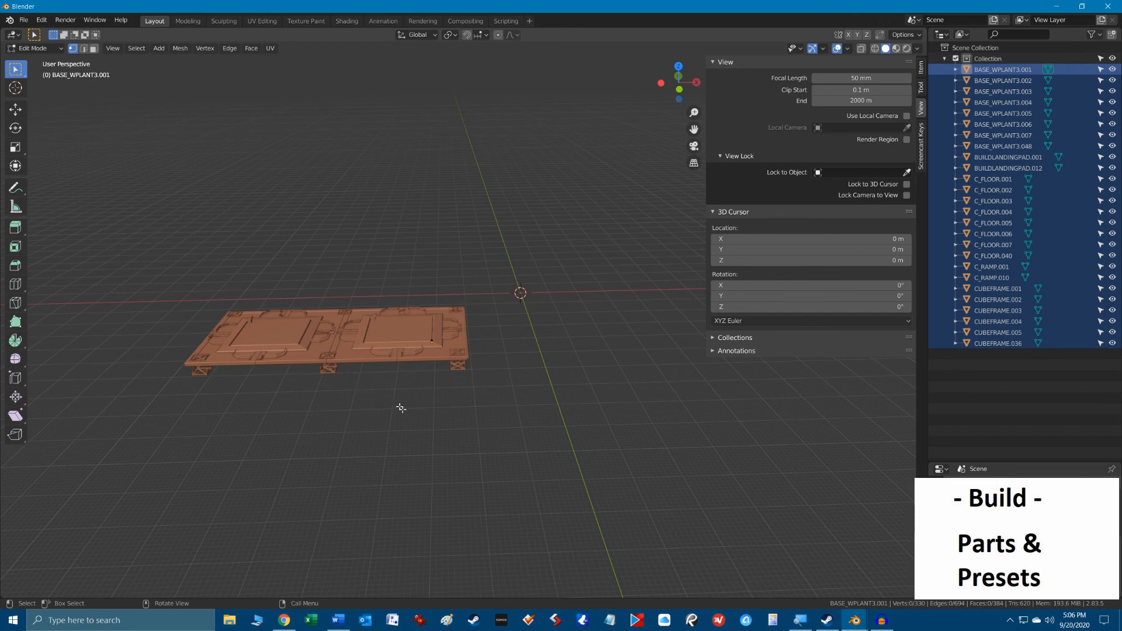
key("Tab")
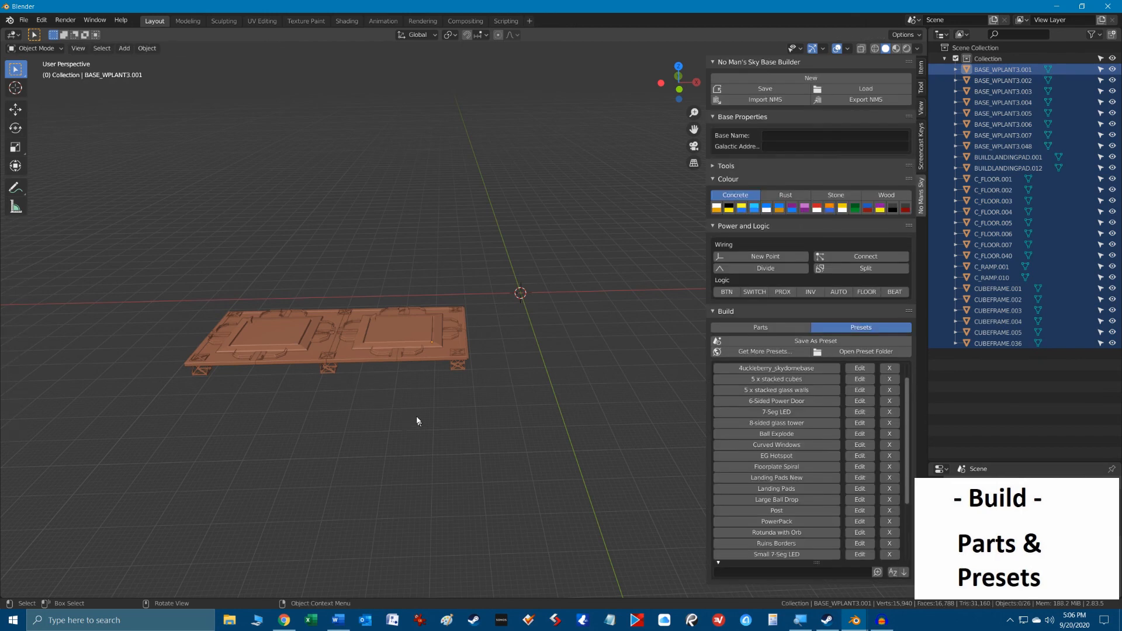
left_click_drag(137, 271, 501, 434)
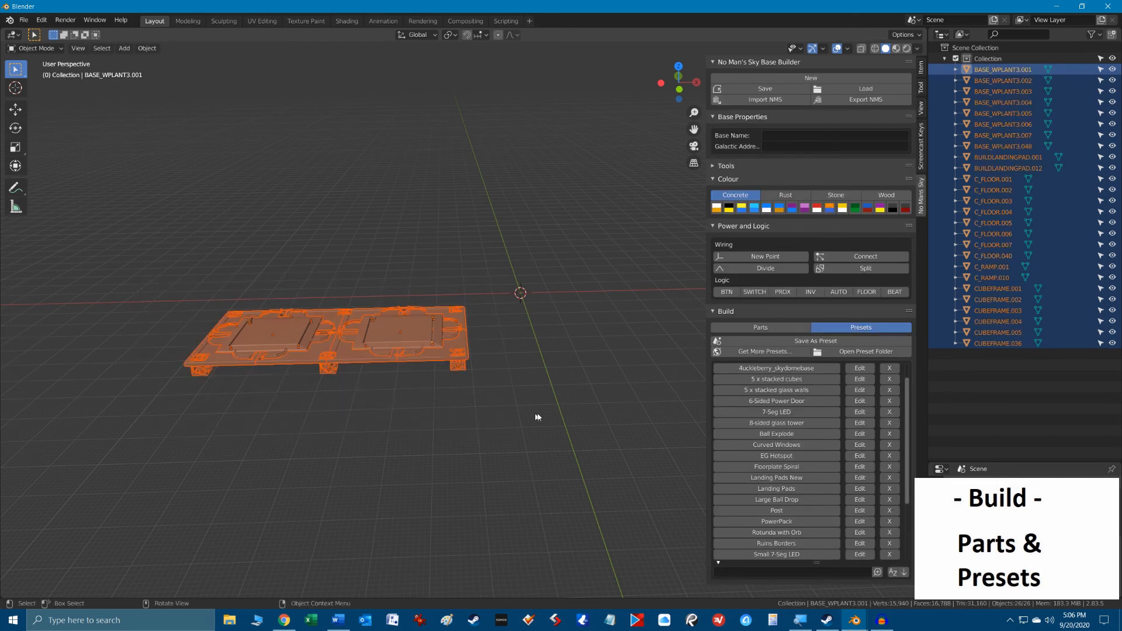
key("Delete")
Switch to the Blender window with the university base and bring the buildings and both landing pads into view.
middle_click_drag(583, 351, 534, 450, "shift")
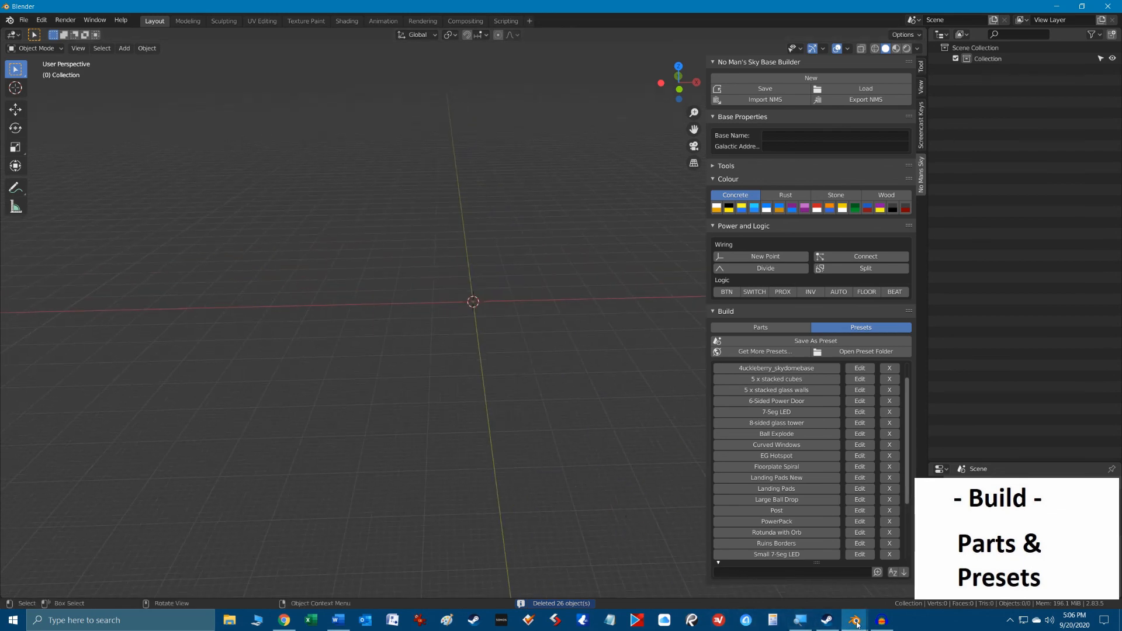
mouse_move(856, 624)
left_click(796, 569)
left_click(507, 469)
key("alt")
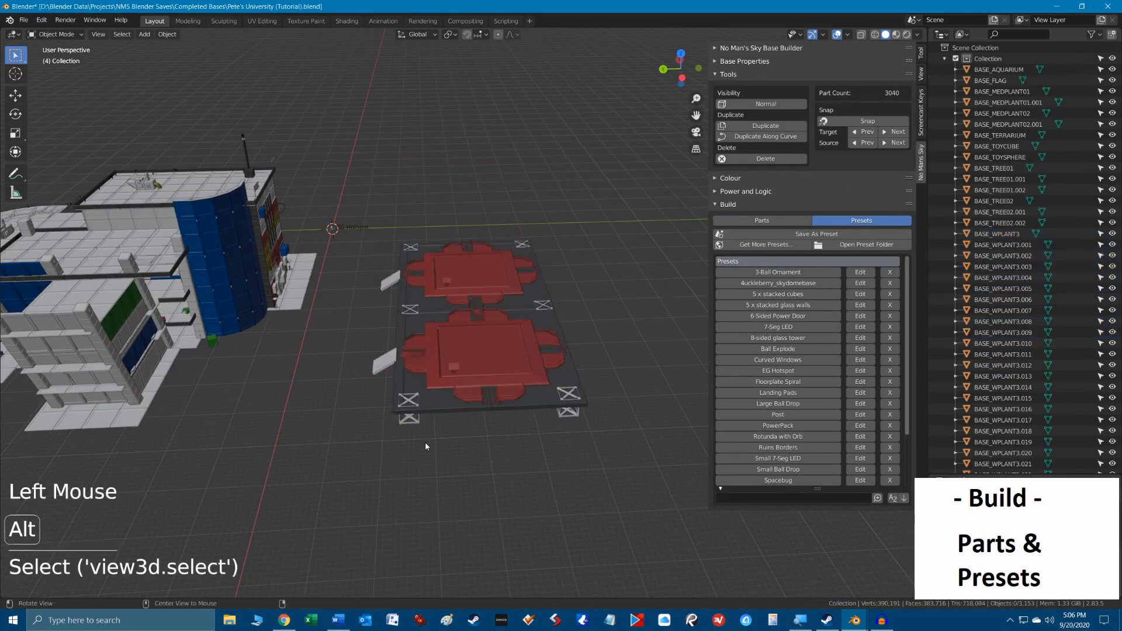
middle_click_drag(425, 446, 470, 343)
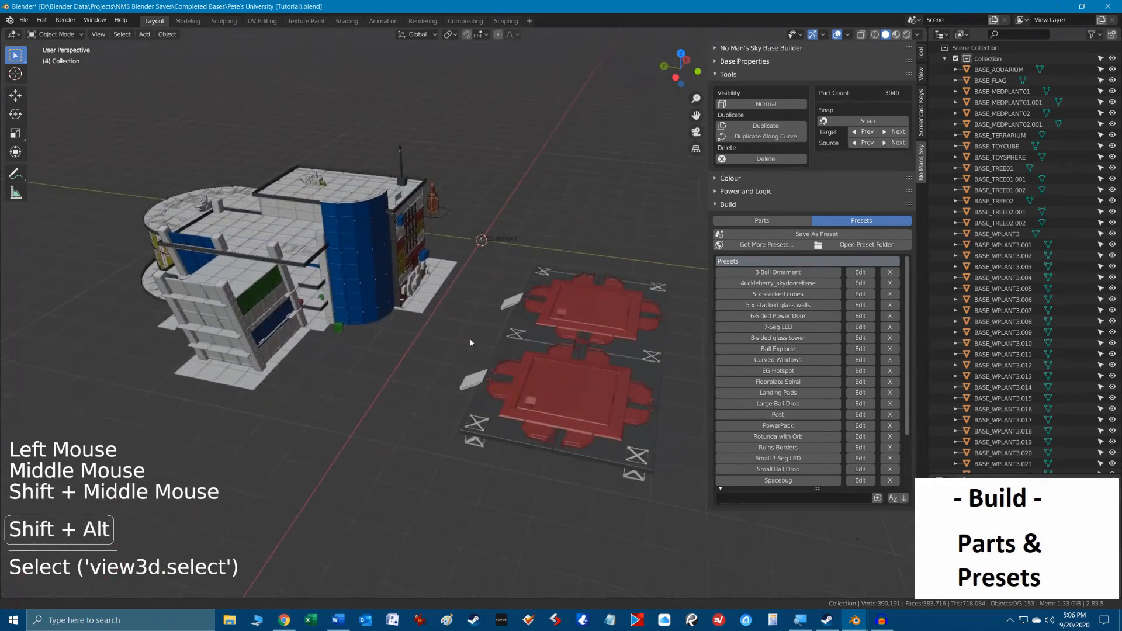
Open the Landing Pads preset for editing in the university base window and inspect its individual parts.
left_click(861, 393)
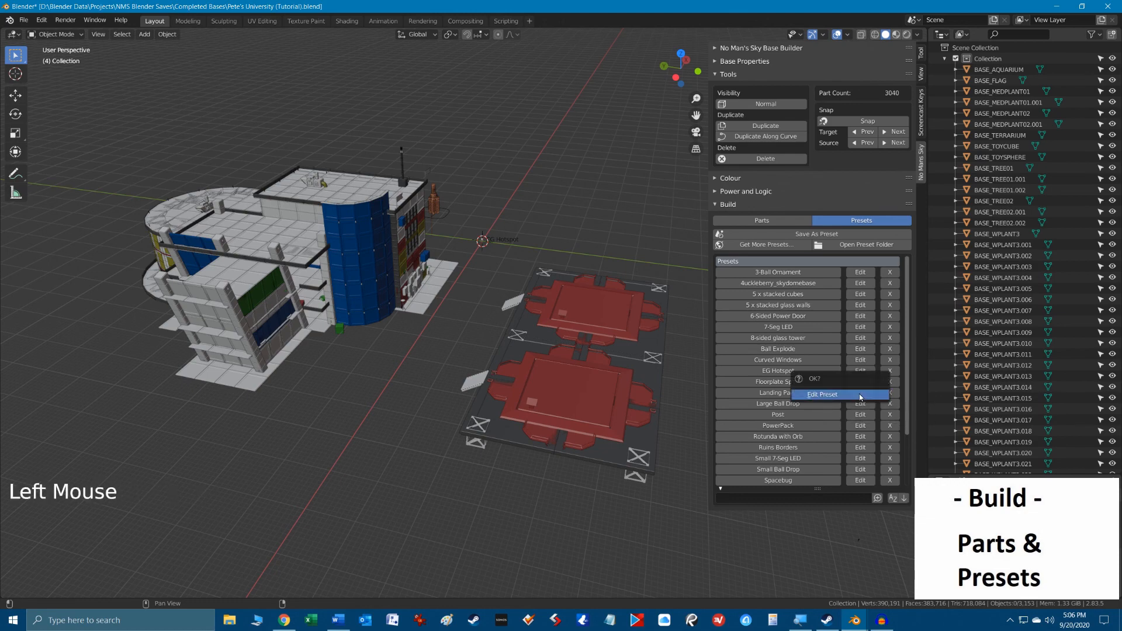
left_click(822, 395)
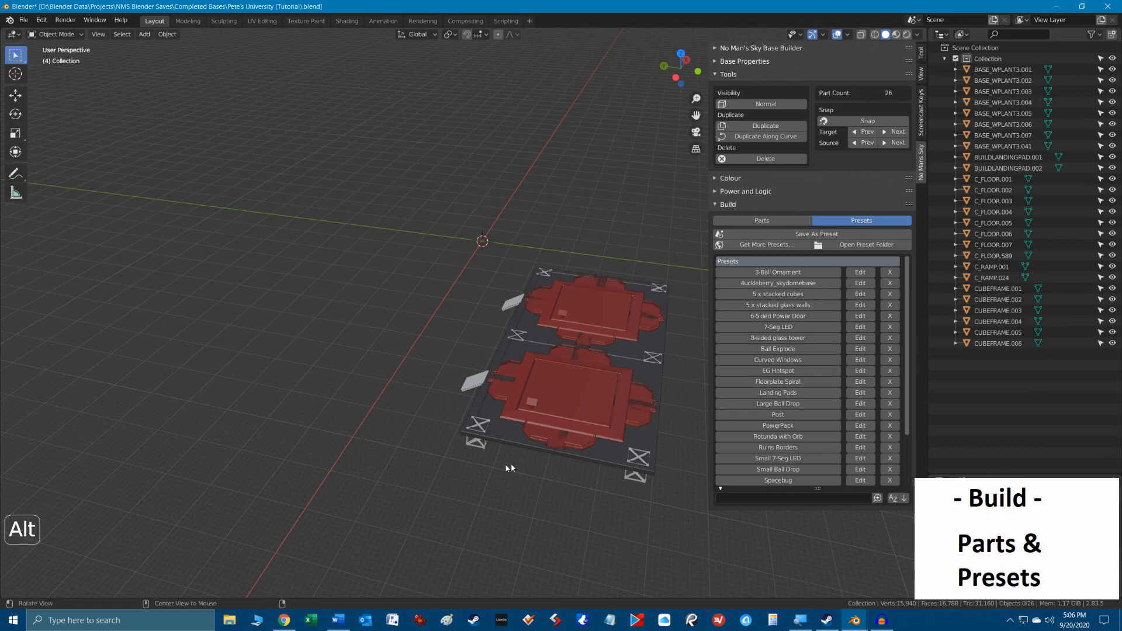
middle_click_drag(511, 464, 450, 464, "alt")
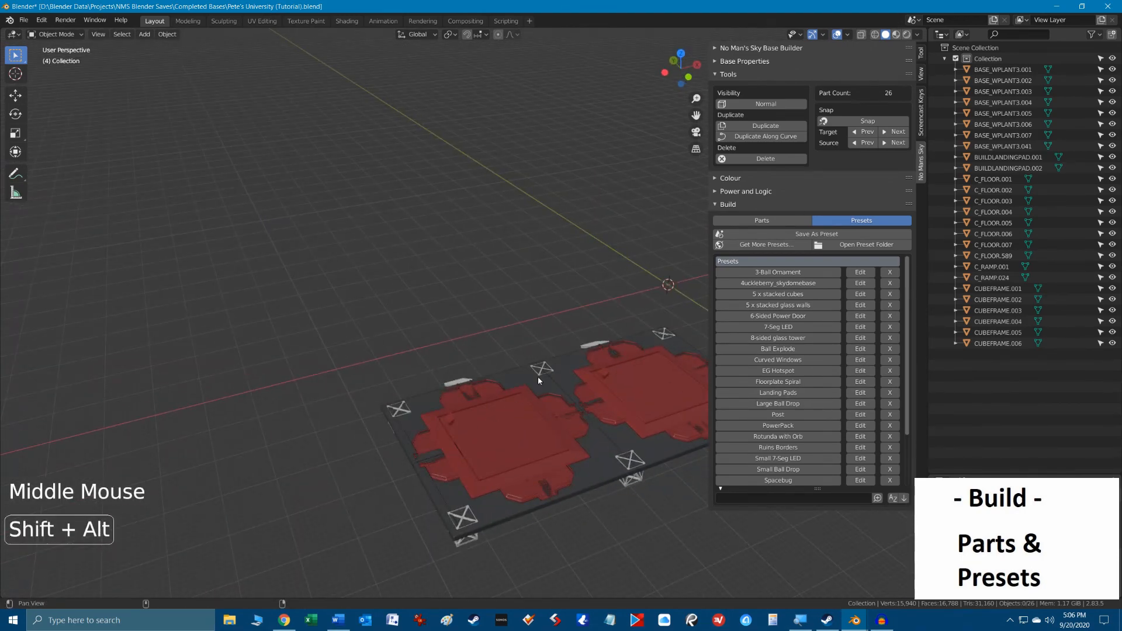
middle_click_drag(538, 377, 387, 301, "shift")
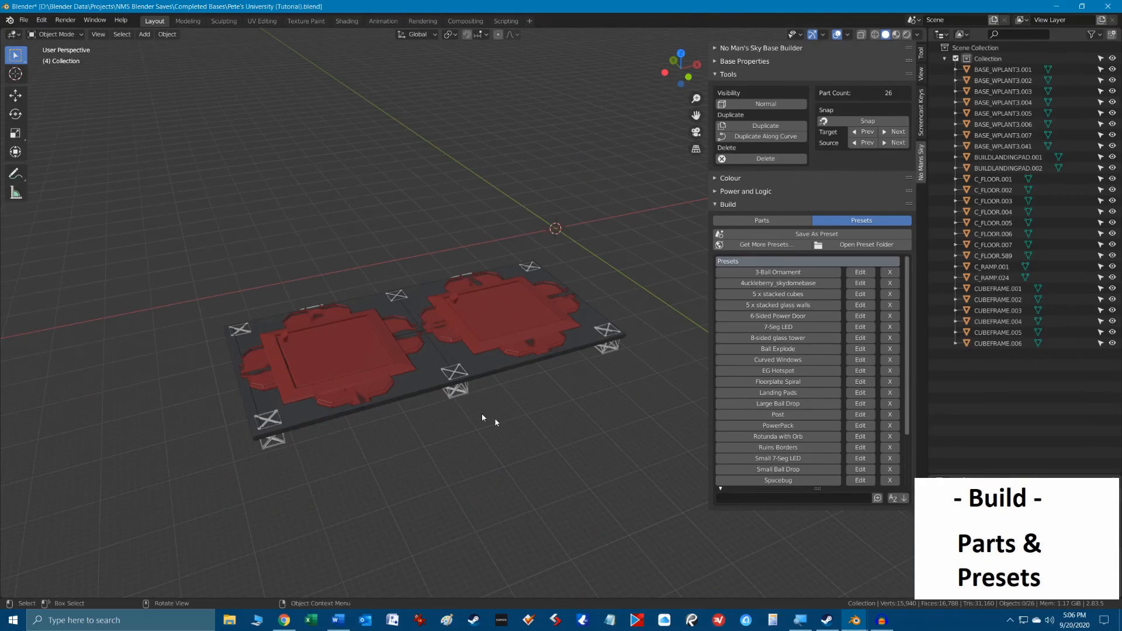
middle_click_drag(474, 466, 501, 474, "alt")
Start a new General file in place of the opened preset.
key("ctrl+n")
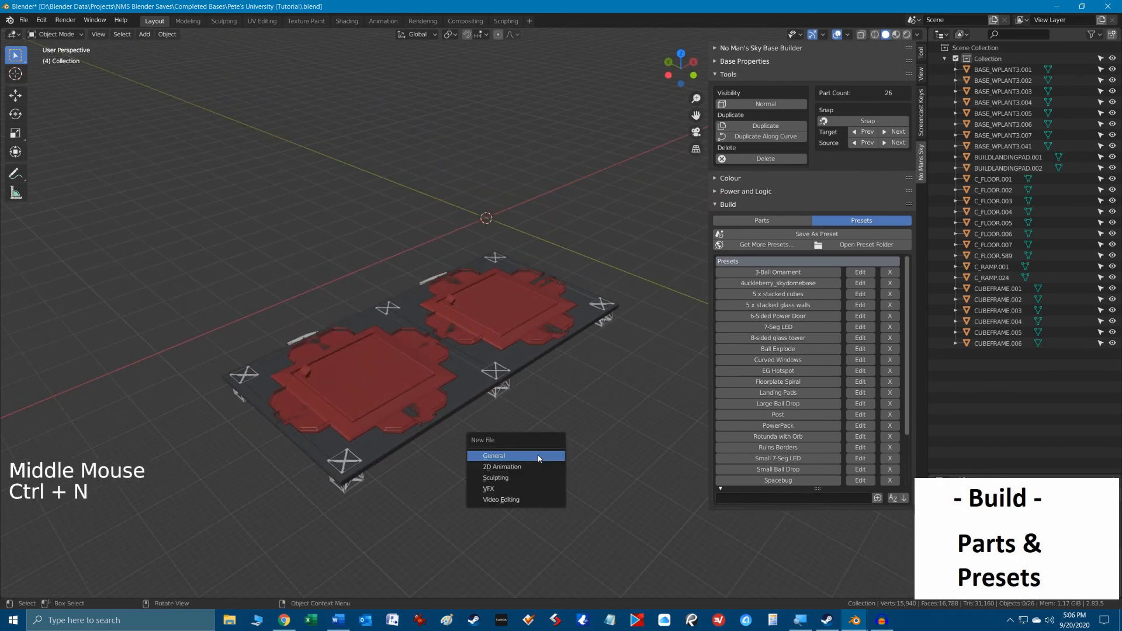
left_click(538, 456)
left_click(585, 329)
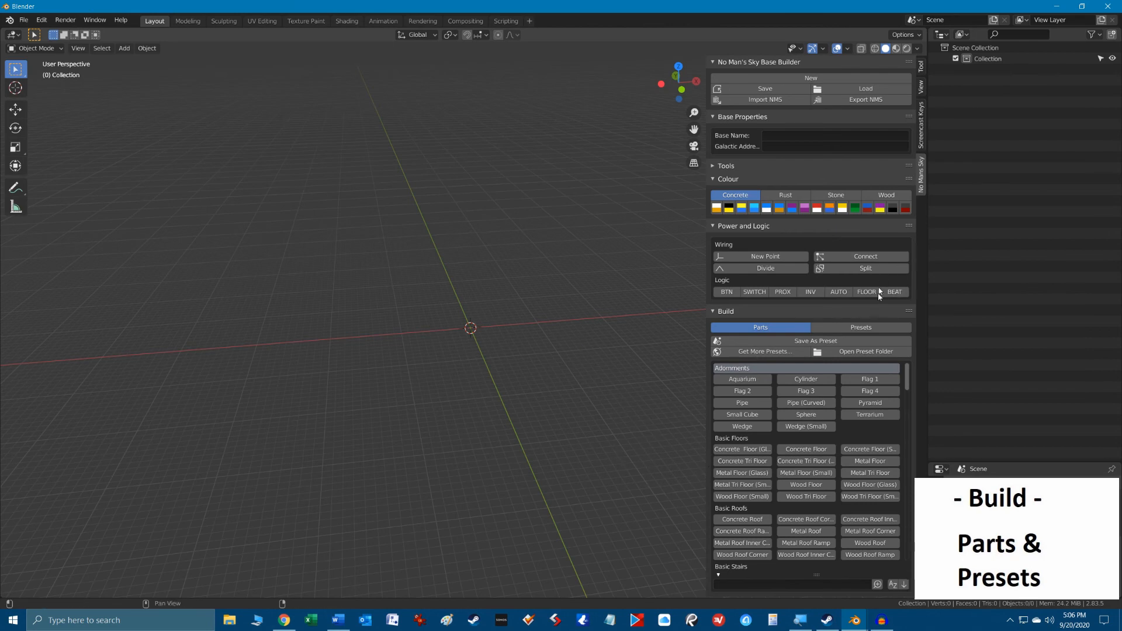
Show the preset list in the Build section and delete the Landing Pads New preset.
left_click(872, 329)
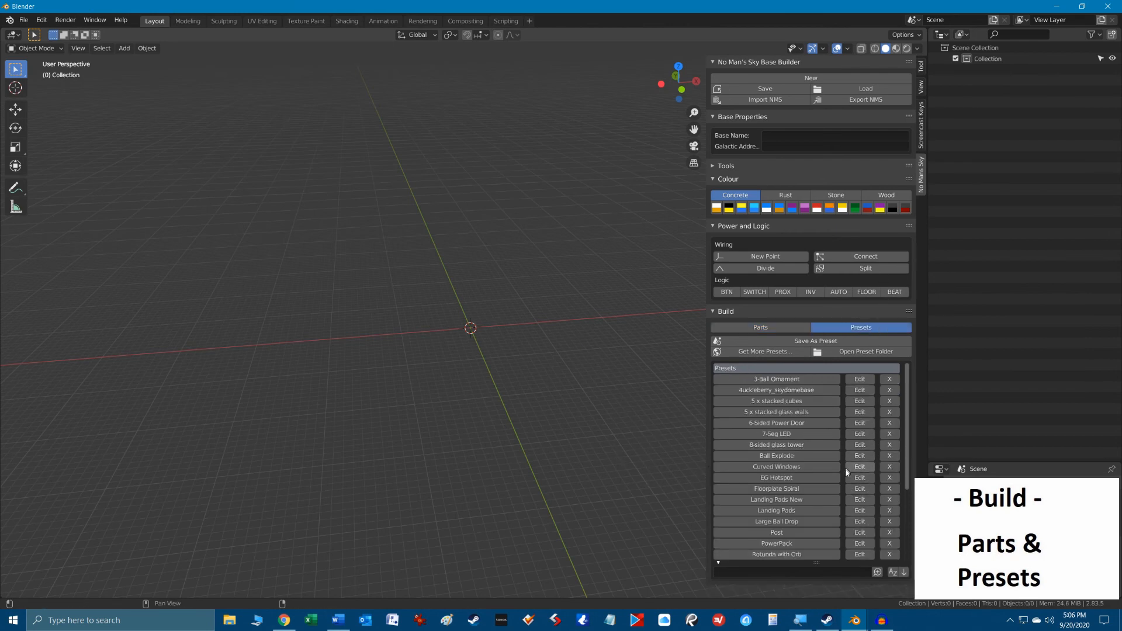
scroll(844, 476, "down", 2)
left_click(895, 484)
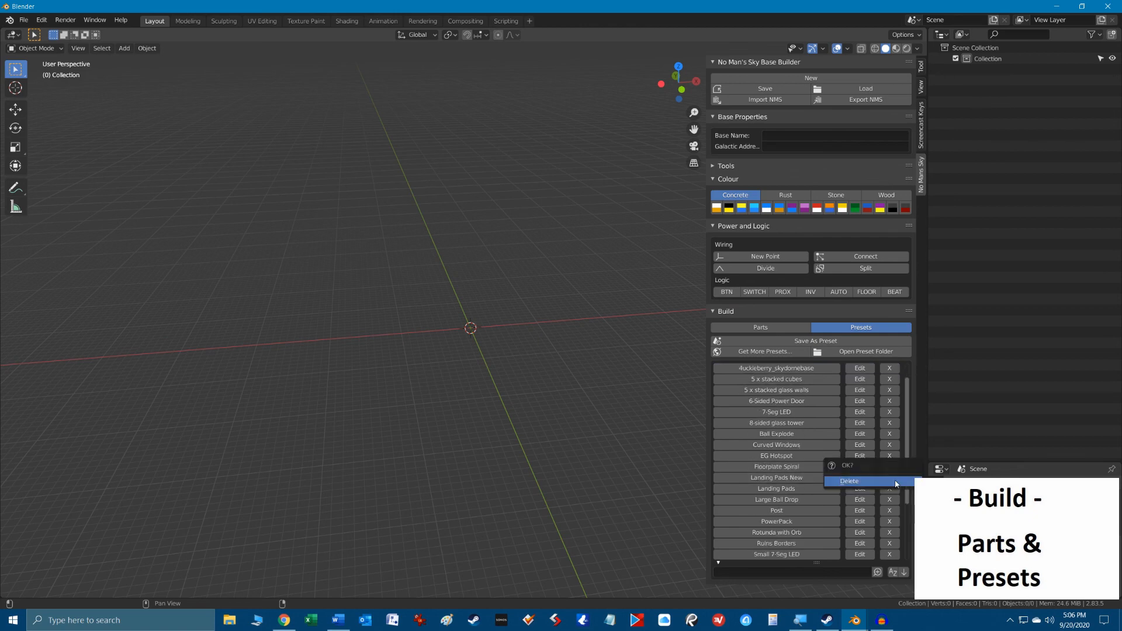
left_click(886, 486)
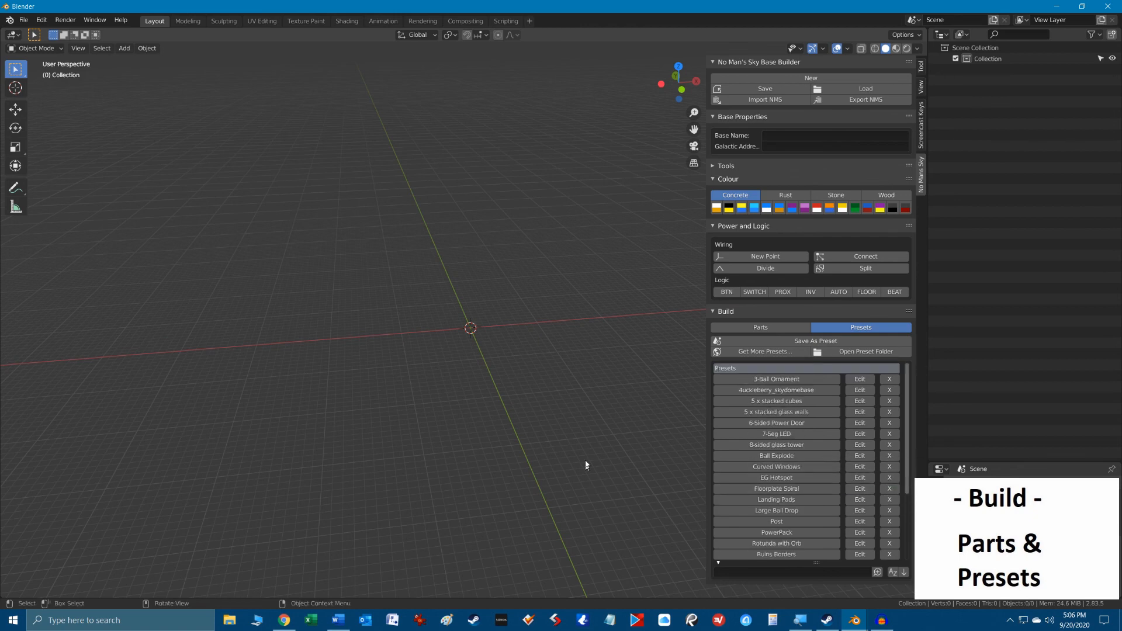
Open the community presets website and look through its download instructions and preset categories.
left_click(781, 350)
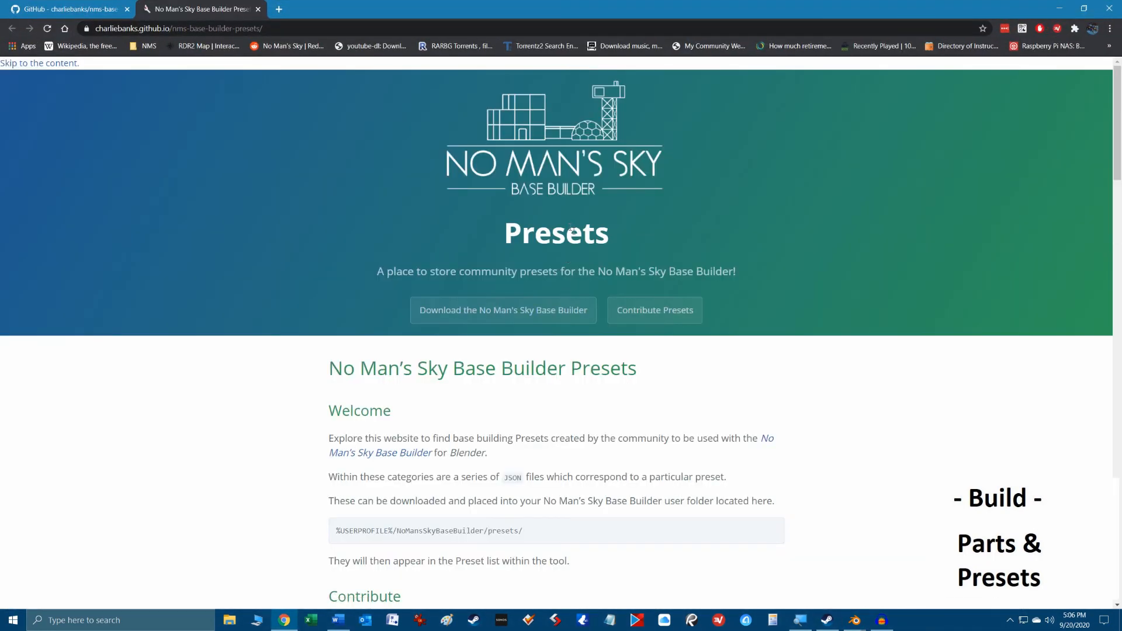
scroll(613, 284, "down", 6)
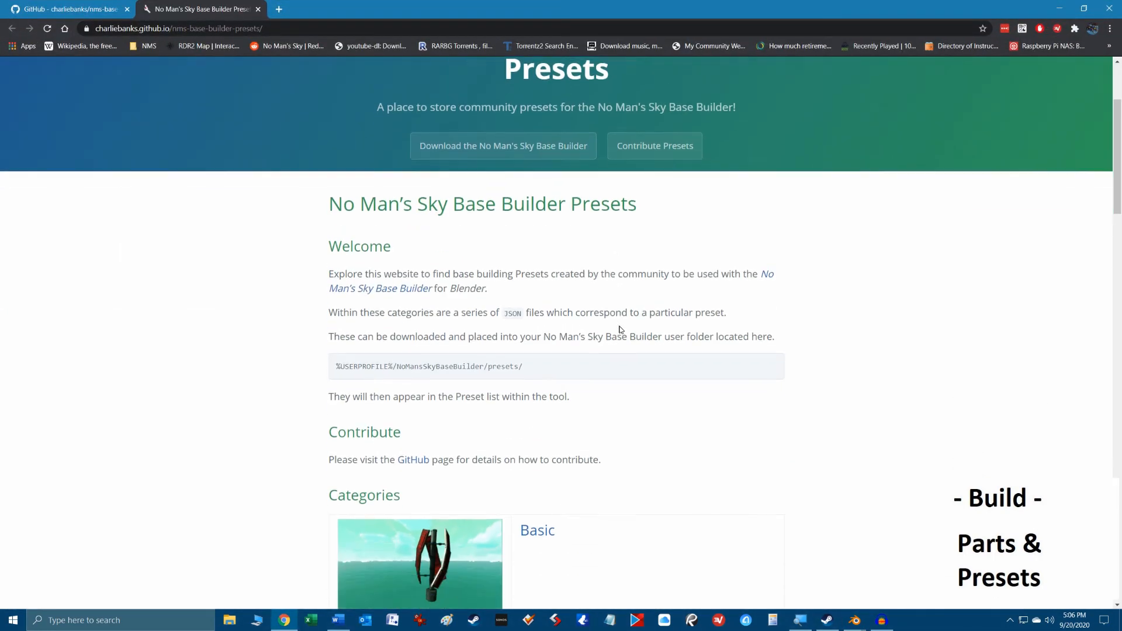
scroll(627, 339, "down", 2)
scroll(643, 318, "down", 6)
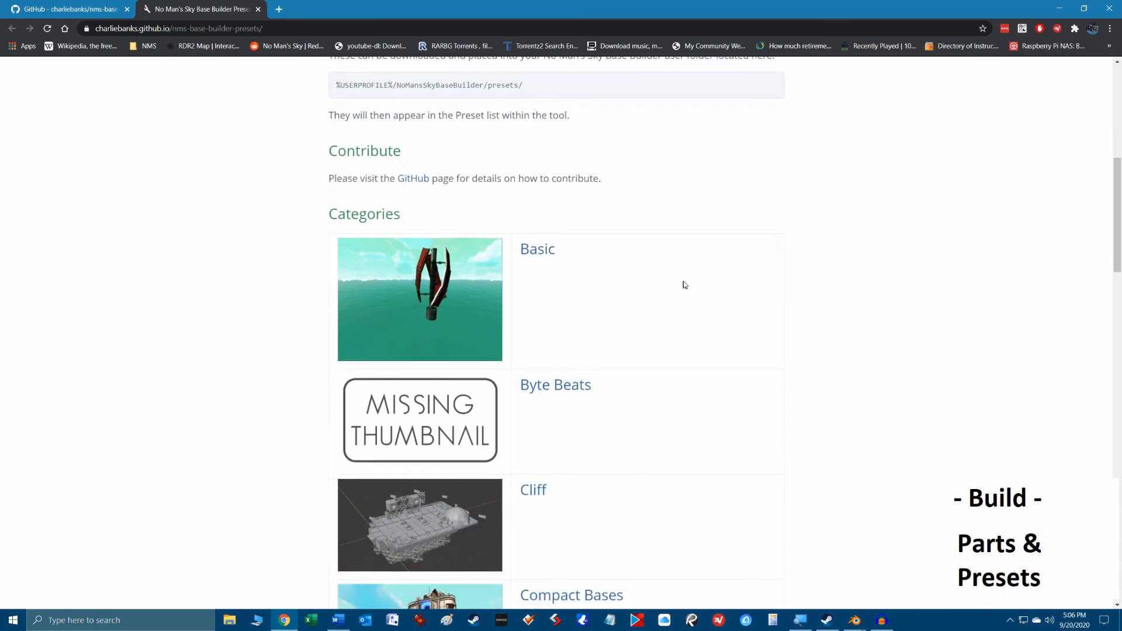
scroll(717, 327, "down", 8)
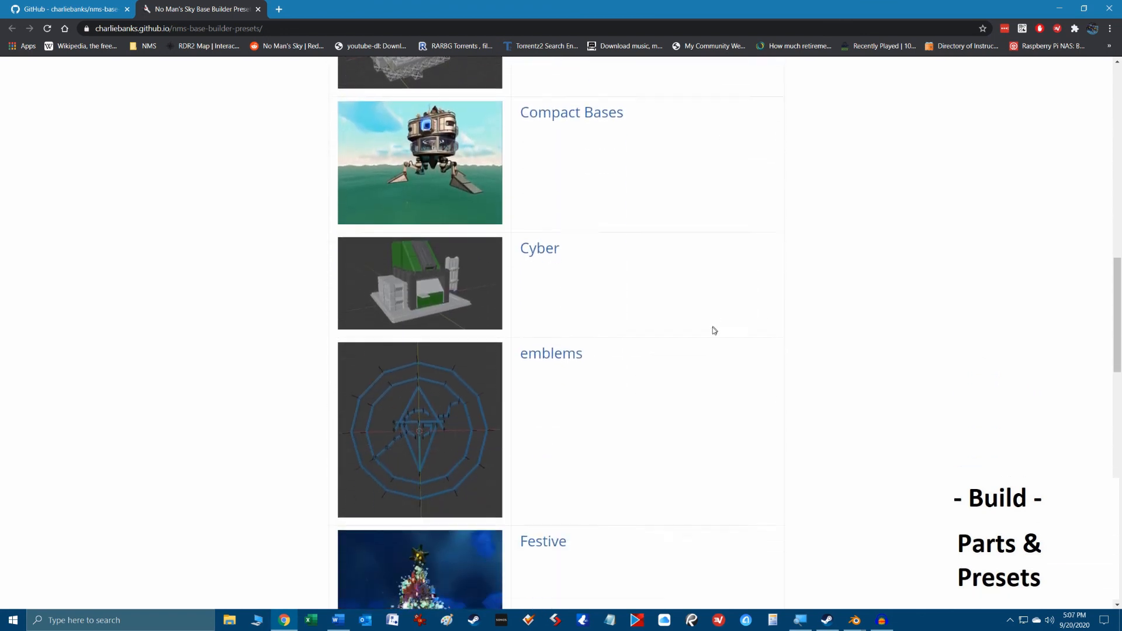
scroll(695, 357, "down", 6)
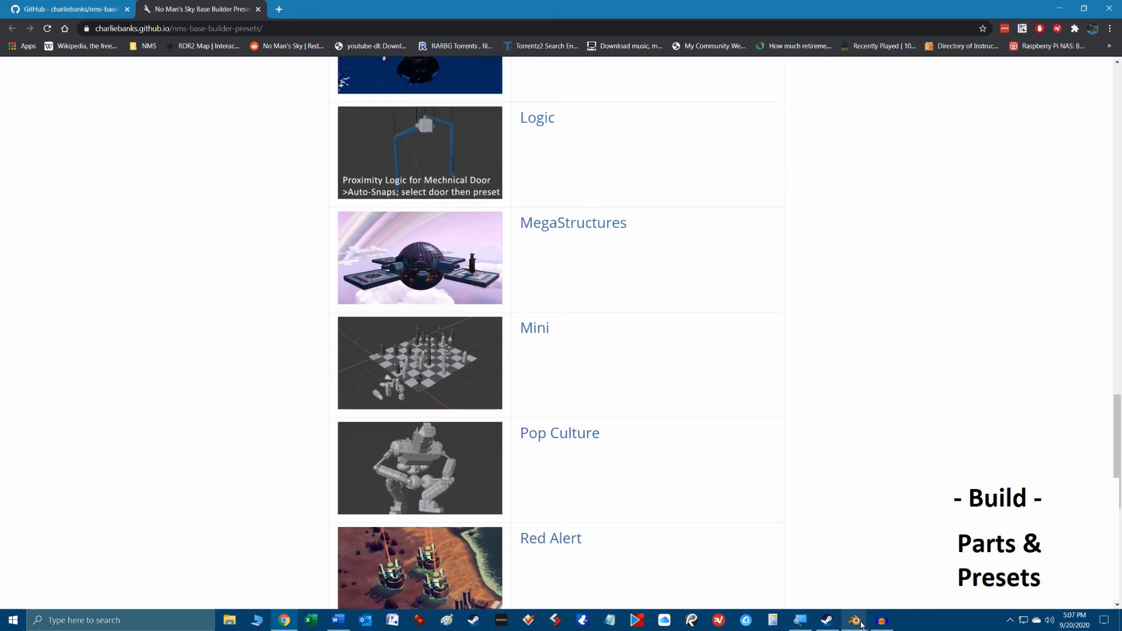
Switch from the browser back to the empty Blender scene.
mouse_move(858, 623)
left_click(794, 574)
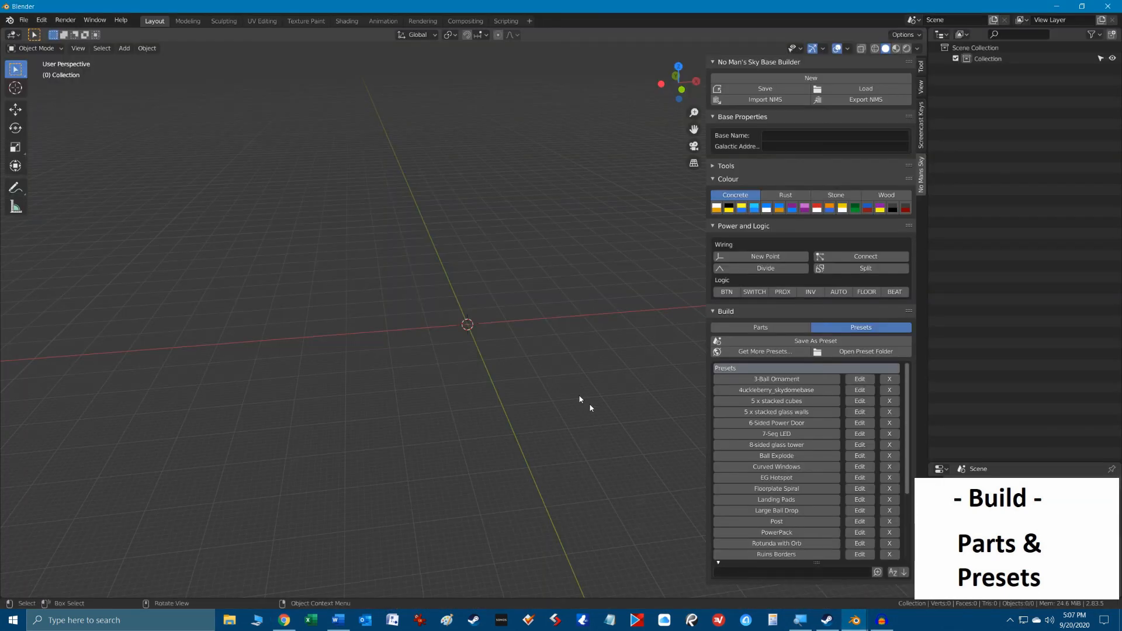
left_click(23, 20)
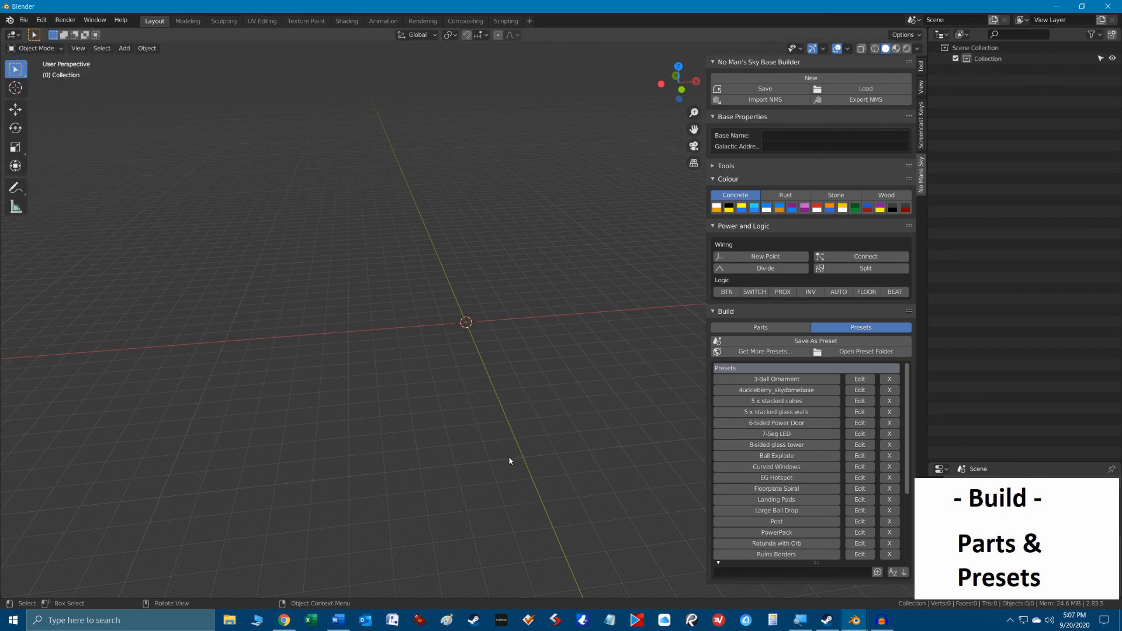